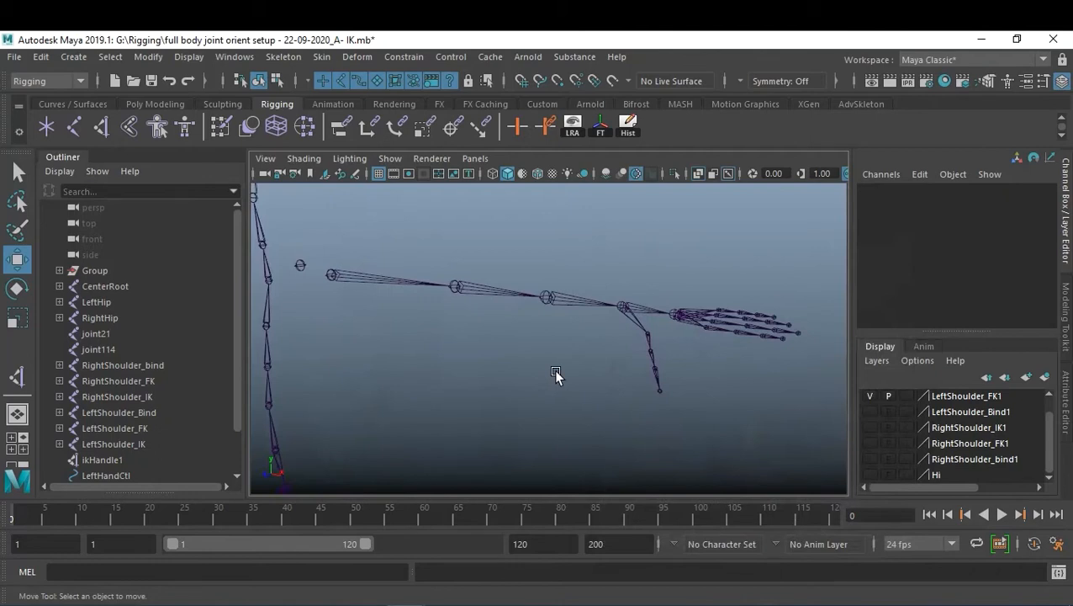
# - Display the local rotation axes of the whole LeftShoulder_FK joint hierarchy and examine their orientation along the arm and thumb
pyautogui.click(361, 279)
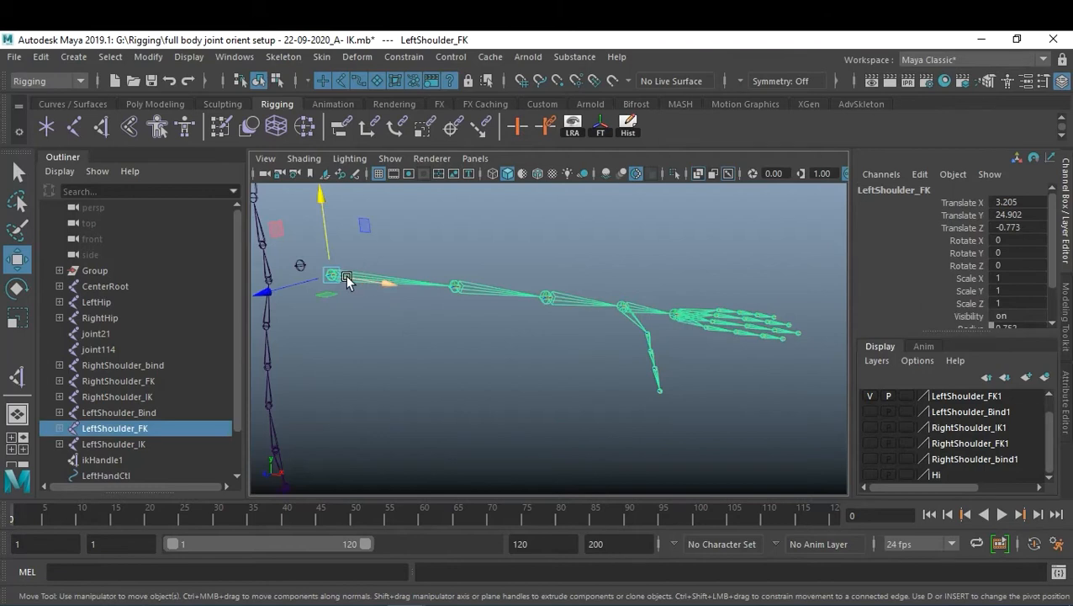
pyautogui.rightClick(347, 279)
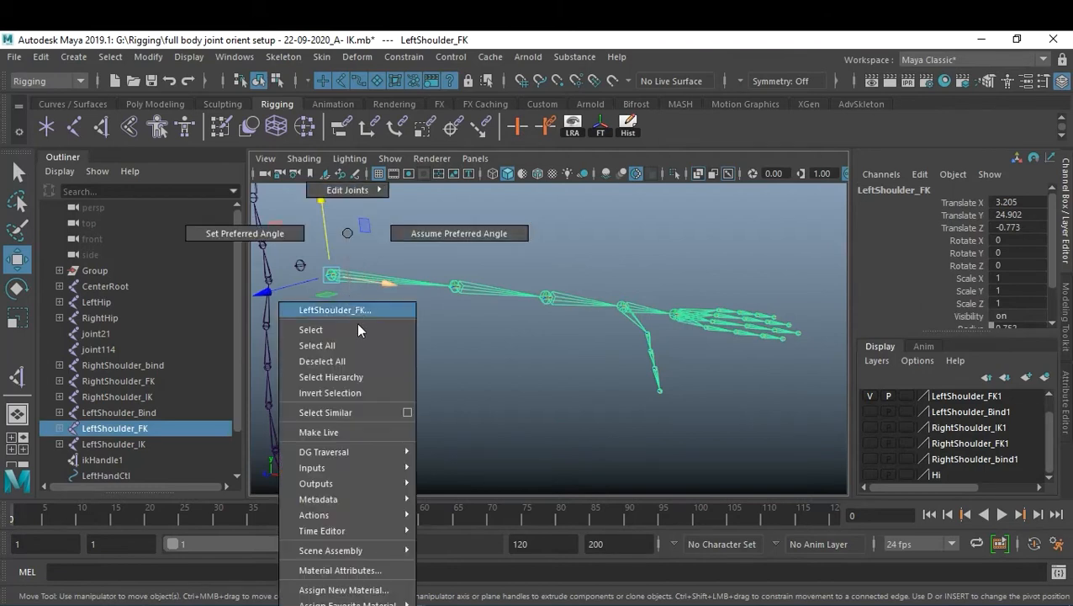
pyautogui.click(362, 378)
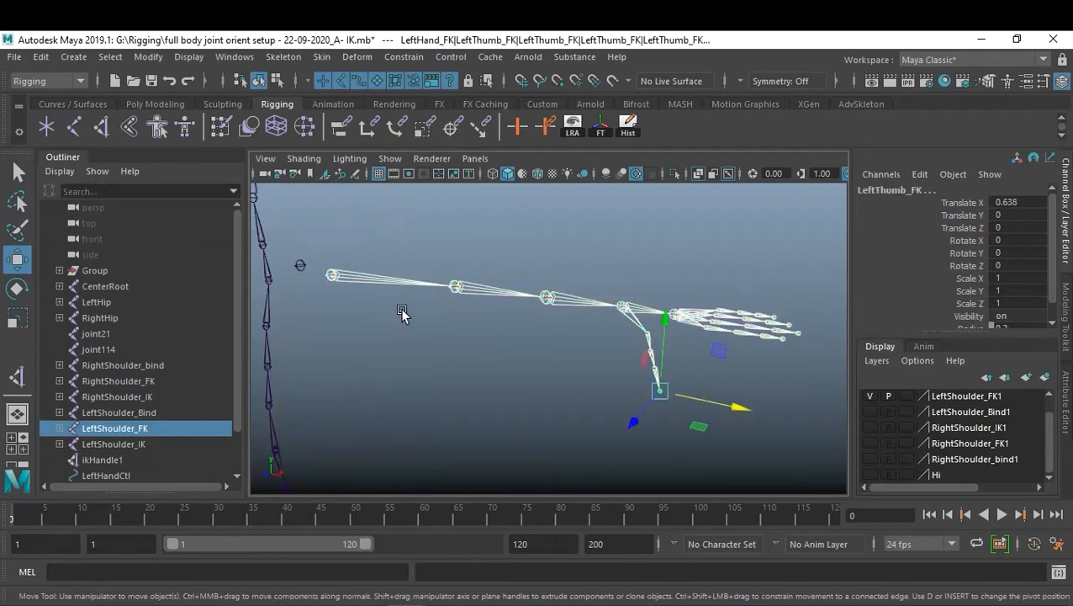
pyautogui.click(574, 126)
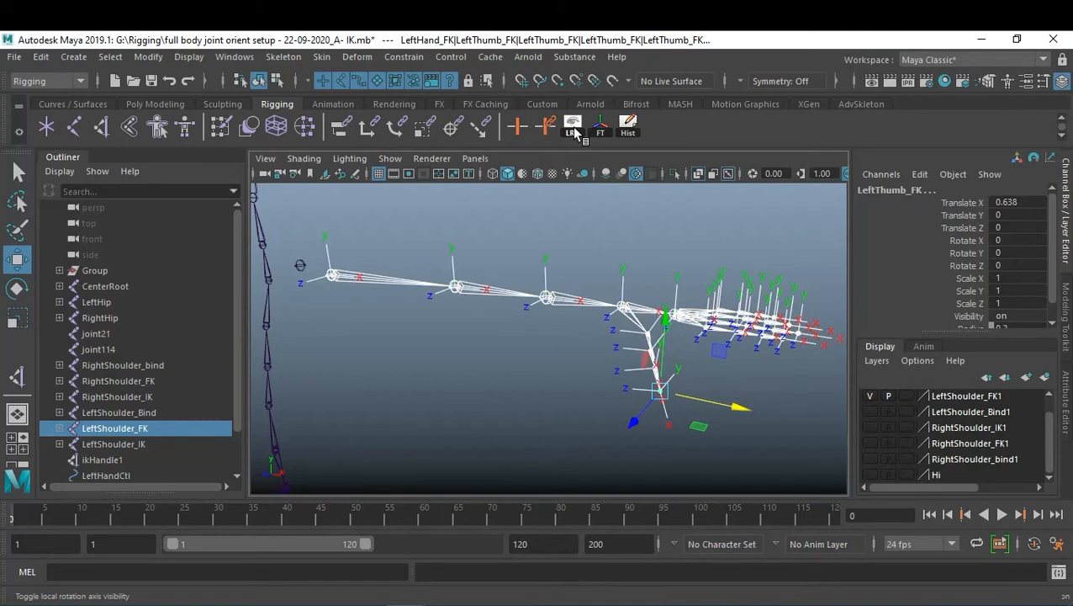
pyautogui.keyDown('alt'); pyautogui.moveTo(589, 286); pyautogui.dragTo(538, 335); pyautogui.keyUp('alt')
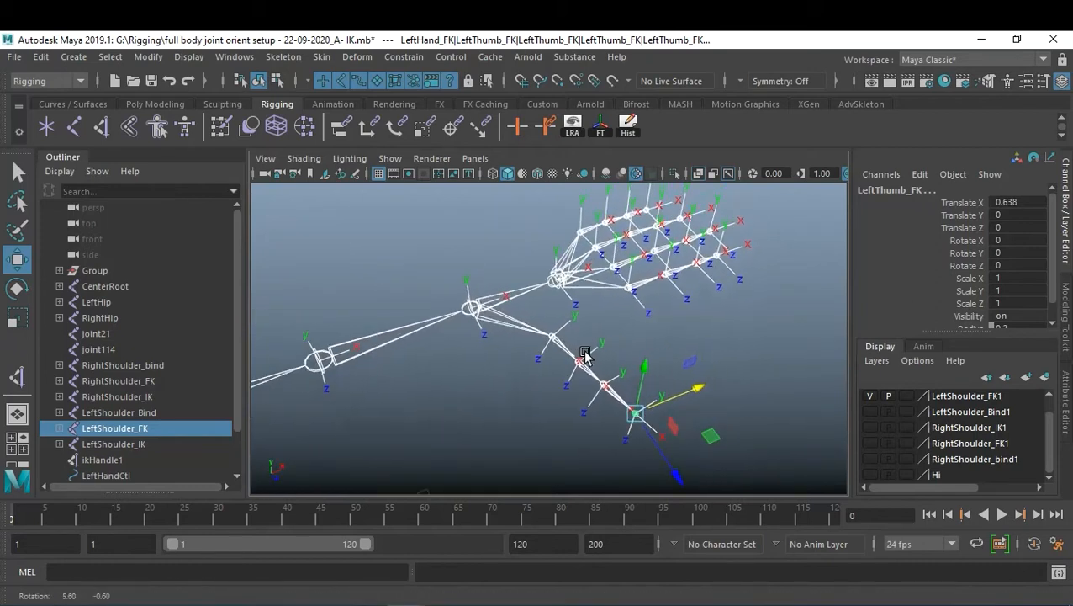
pyautogui.keyDown('alt'); pyautogui.moveTo(674, 419); pyautogui.dragTo(604, 364); pyautogui.keyUp('alt')
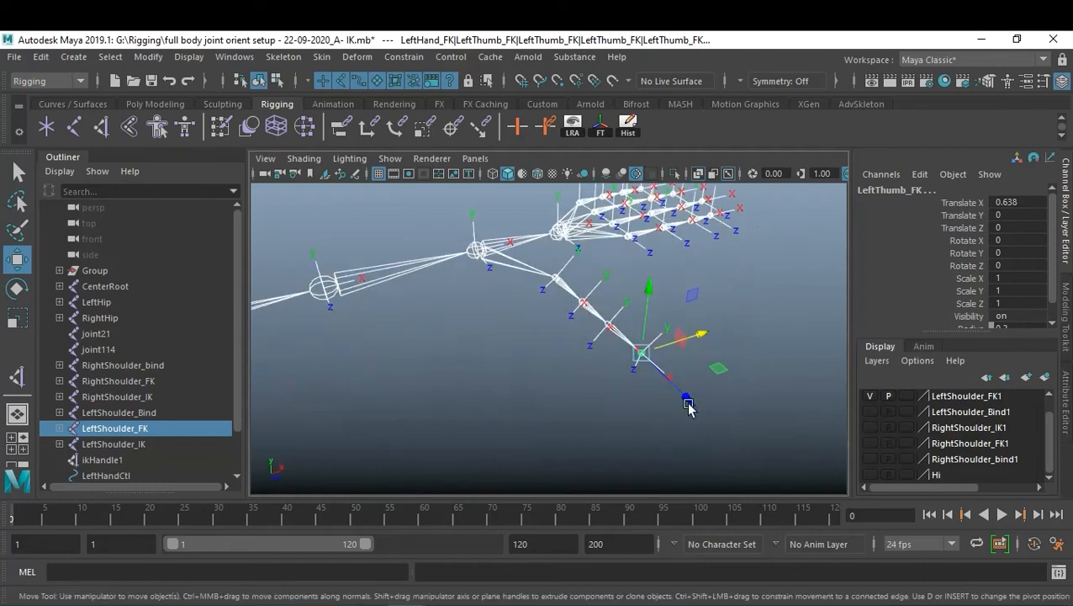
pyautogui.keyDown('alt'); pyautogui.moveTo(672, 341); pyautogui.dragTo(552, 361); pyautogui.keyUp('alt')
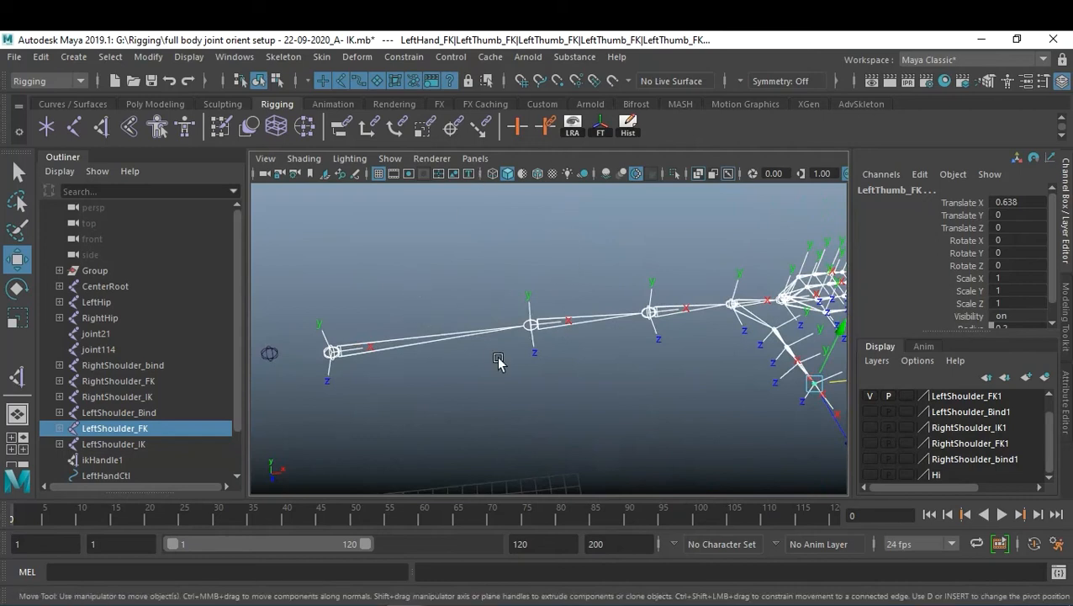
# - Hide the local rotation axes of the left arm FK joints and clear the selection
pyautogui.click(188, 57)
pyautogui.moveTo(274, 242)
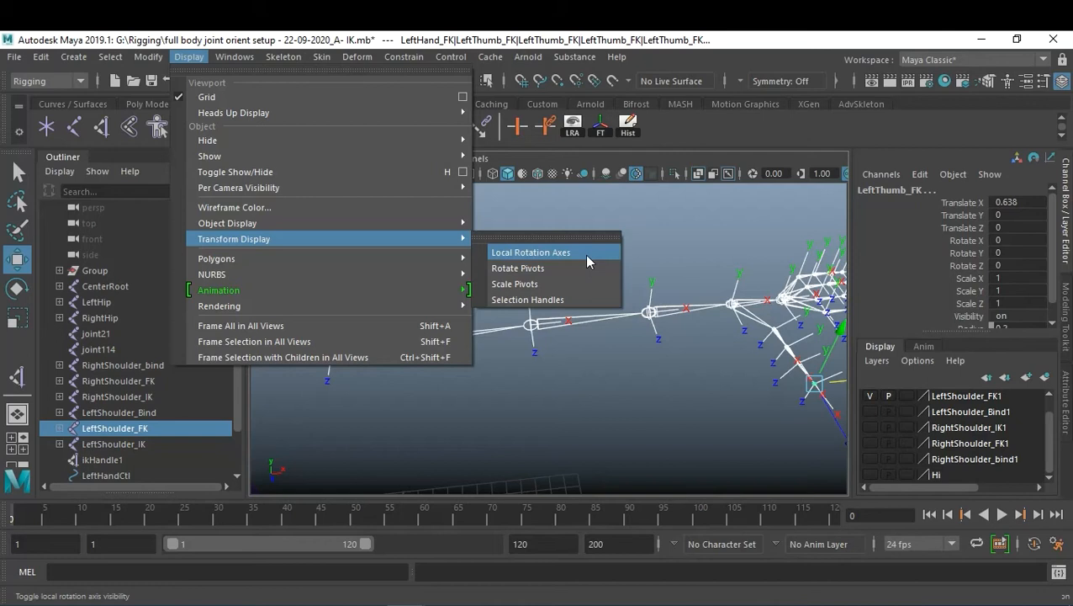
pyautogui.click(586, 254)
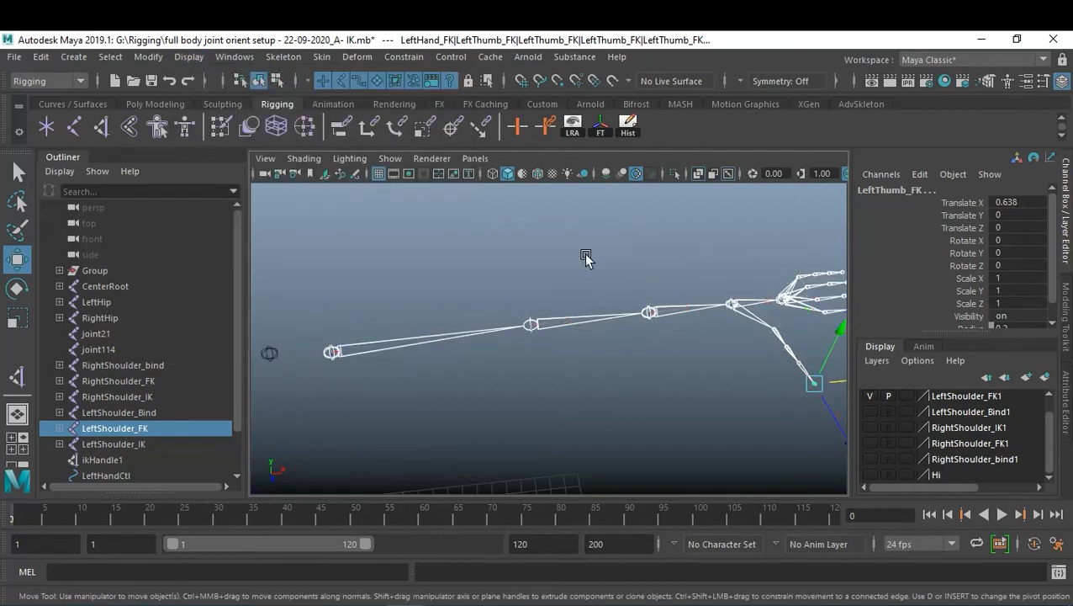
pyautogui.click(589, 402)
pyautogui.keyDown('alt'); pyautogui.moveTo(635, 410); pyautogui.dragTo(573, 371); pyautogui.keyUp('alt')
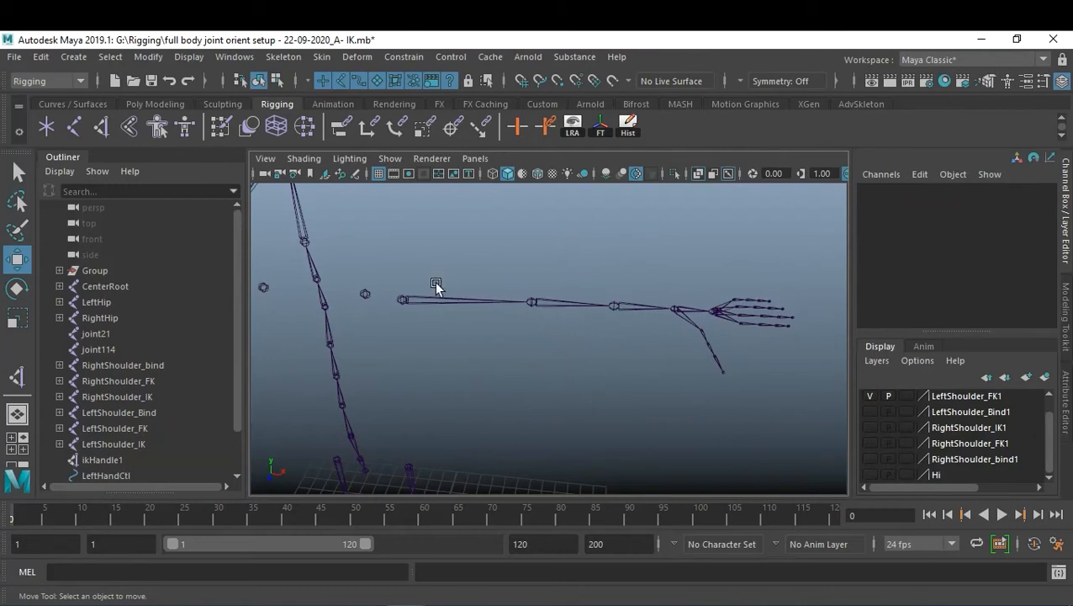
# - Create a NURBS circle and snap it onto the LeftShoulder_FK joint at the start of the left arm chain
pyautogui.click(72, 103)
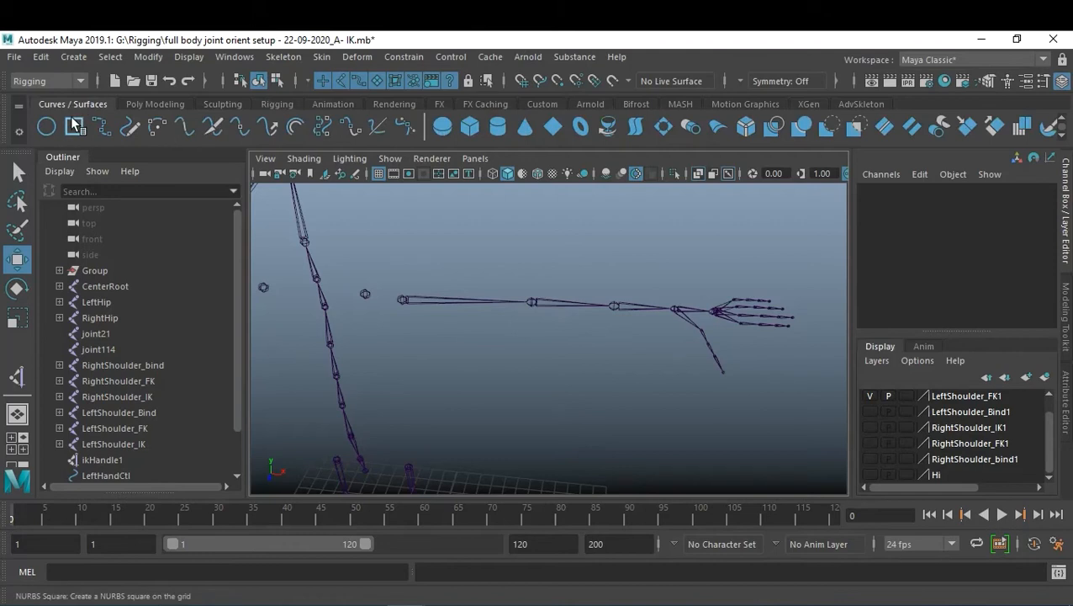
pyautogui.click(54, 133)
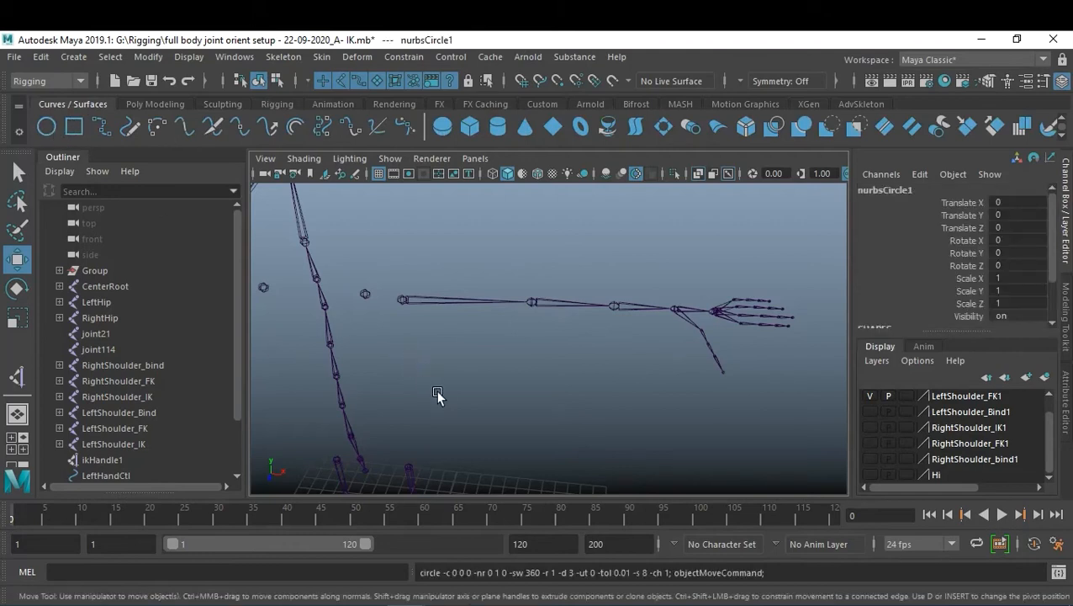
pyautogui.moveTo(480, 424)
pyautogui.keyDown('alt'); pyautogui.mouseDown()
pyautogui.moveTo(427, 416)
pyautogui.moveTo(467, 371)
pyautogui.moveTo(477, 327)
pyautogui.moveTo(487, 436)
pyautogui.mouseUp(); pyautogui.keyUp('alt')
pyautogui.keyDown('alt'); pyautogui.moveTo(529, 369); pyautogui.dragTo(497, 376); pyautogui.keyUp('alt')
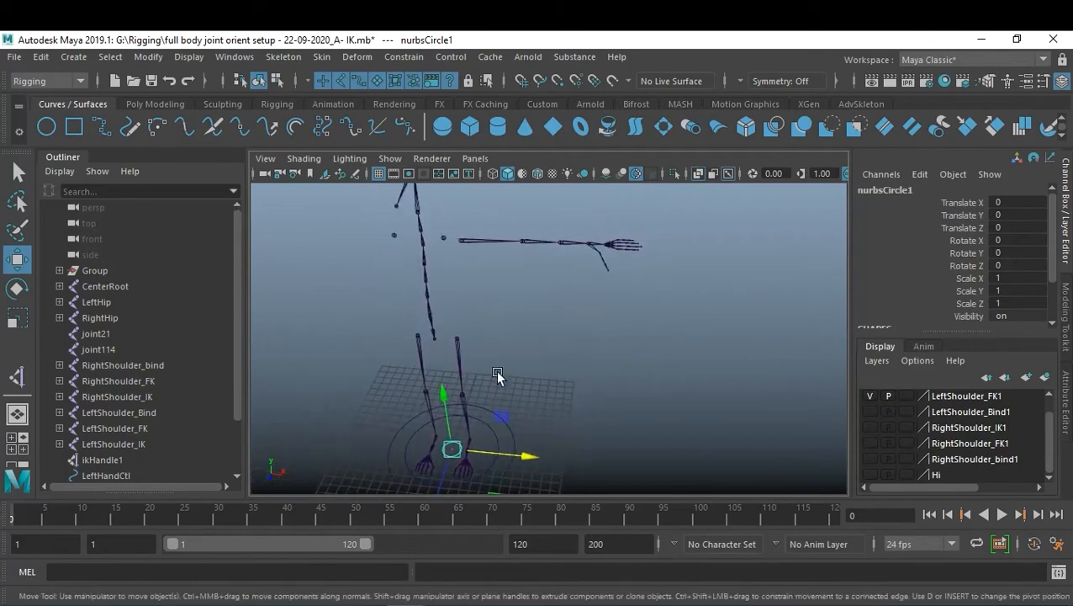
pyautogui.moveTo(447, 447); pyautogui.dragTo(461, 241)
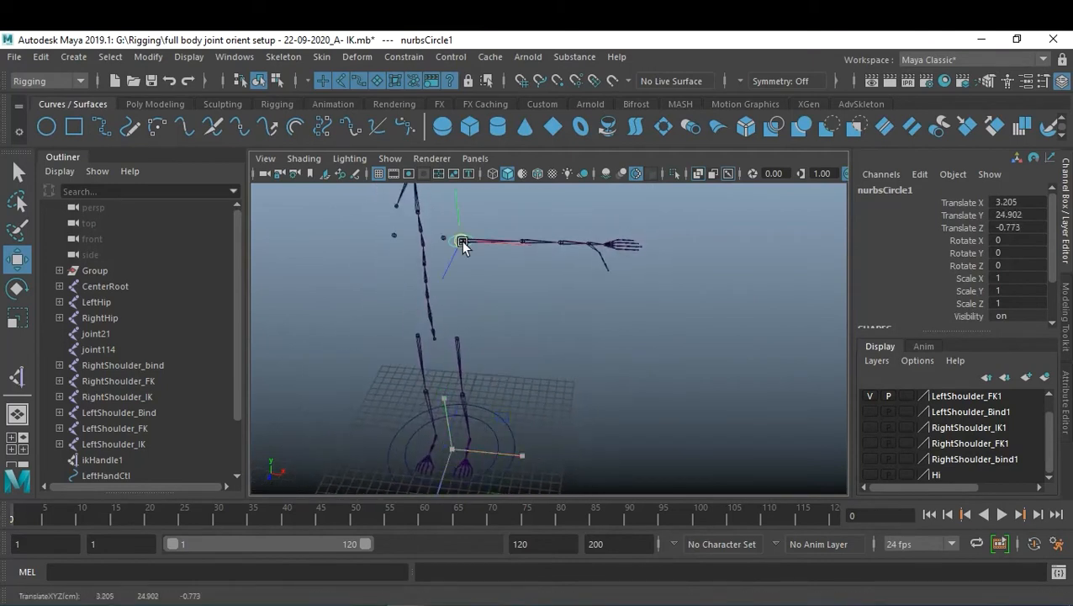
# - Set the circle's Rotate Z to 90 so that it stands upright around the shoulder joint
pyautogui.press('f')
pyautogui.keyDown('alt'); pyautogui.moveTo(695, 436); pyautogui.dragTo(806, 366); pyautogui.keyUp('alt')
pyautogui.keyDown('alt'); pyautogui.moveTo(677, 384); pyautogui.dragTo(554, 397); pyautogui.keyUp('alt')
pyautogui.keyDown('alt'); pyautogui.moveTo(771, 433); pyautogui.dragTo(670, 393); pyautogui.keyUp('alt')
pyautogui.keyDown('alt'); pyautogui.moveTo(671, 393); pyautogui.dragTo(596, 393, button='middle'); pyautogui.keyUp('alt')
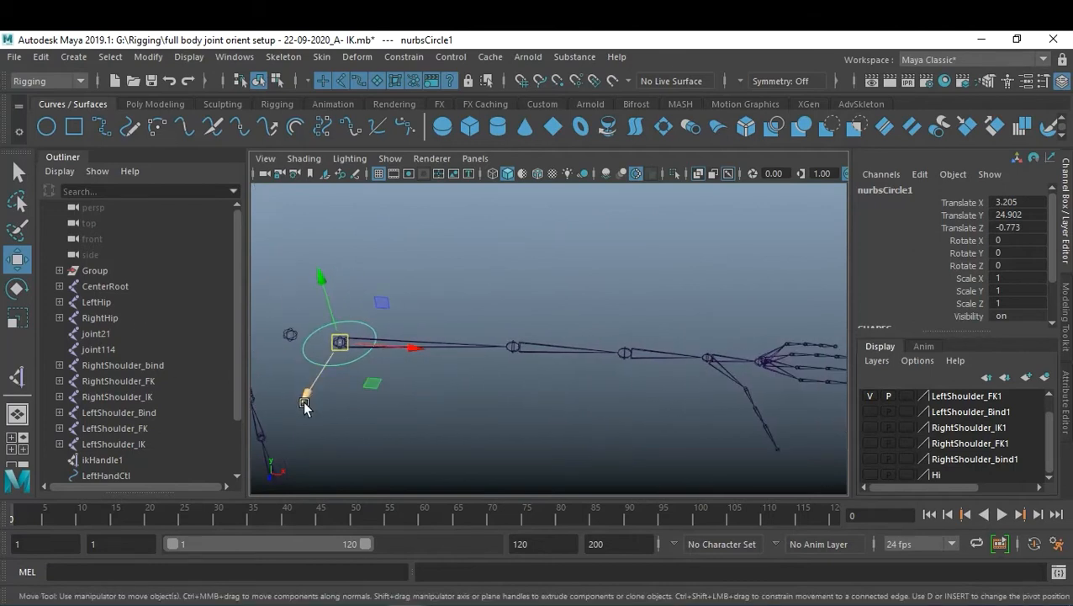
pyautogui.doubleClick(1018, 264)
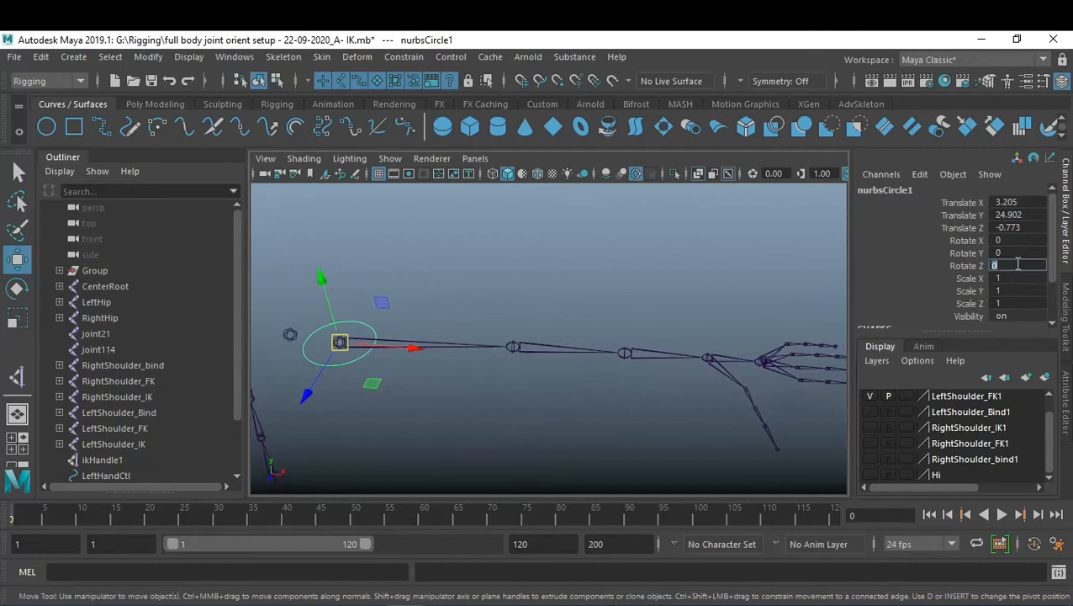
pyautogui.write('90')
pyautogui.press('Return')
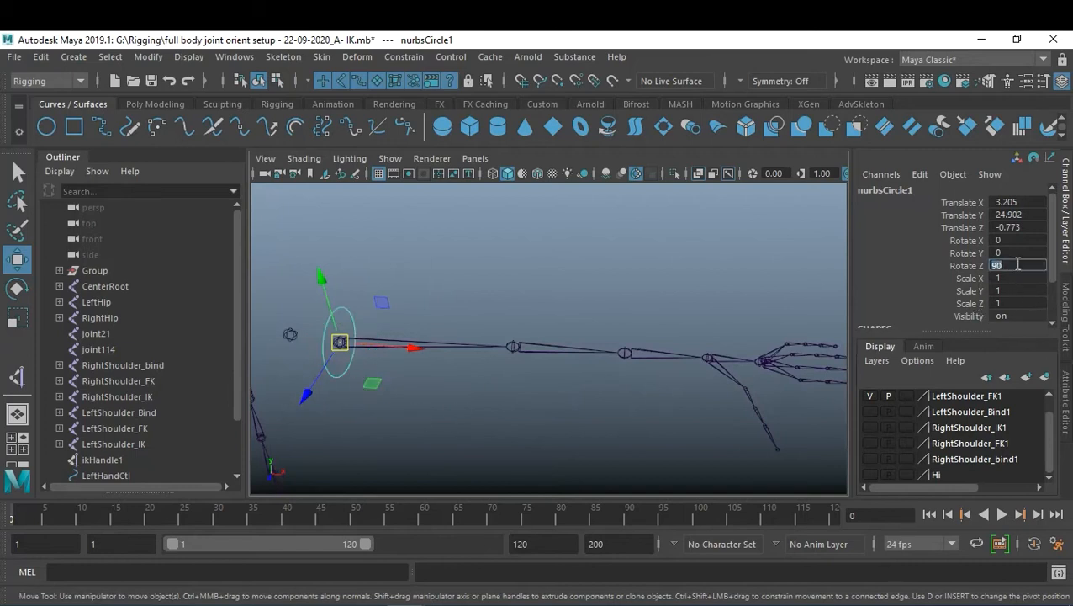
pyautogui.click(1018, 264)
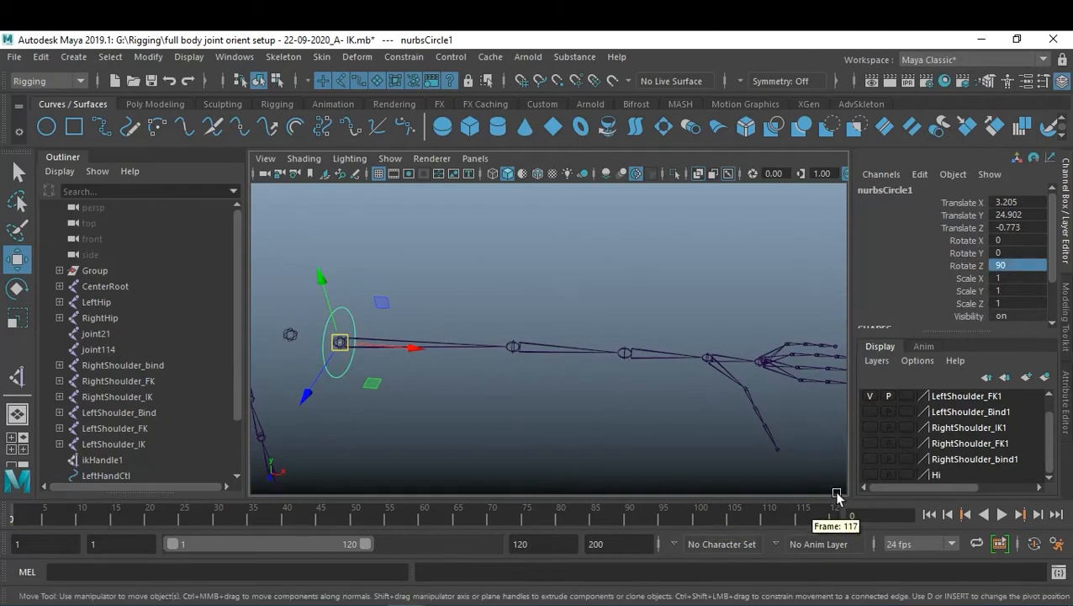
# - Show the Hi layer's body mesh and scale the circle uniformly to about 2.09 around the shoulder
pyautogui.click(870, 476)
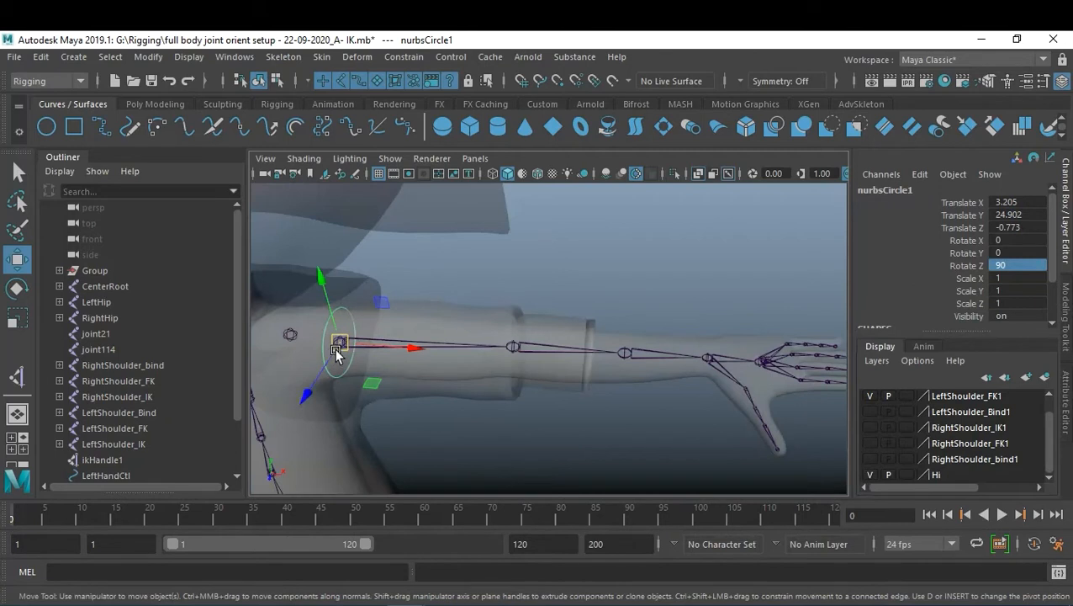
pyautogui.press('r')
pyautogui.moveTo(342, 345); pyautogui.dragTo(449, 353)
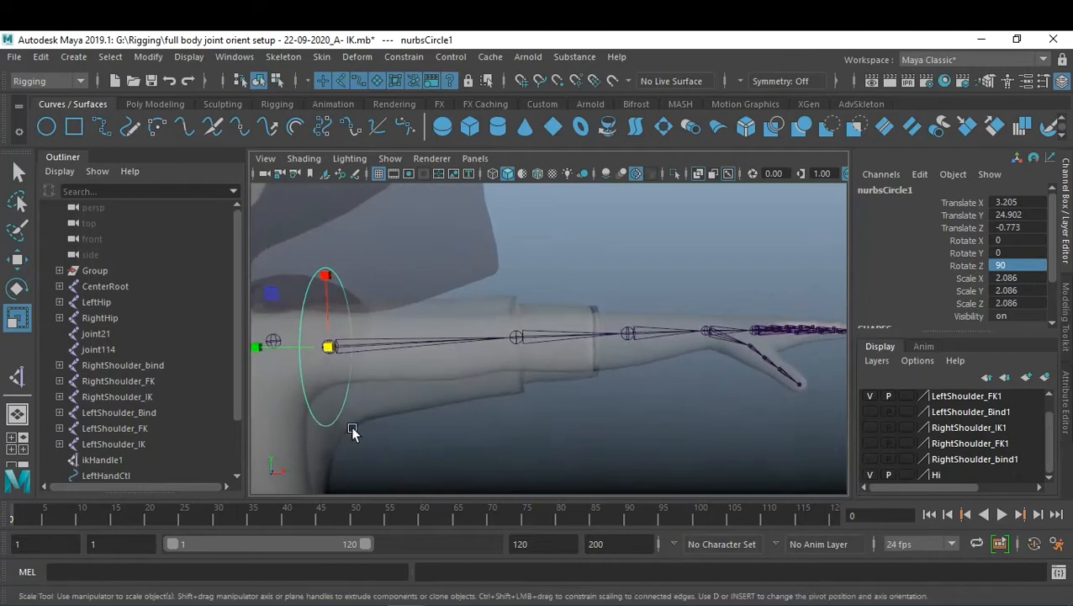
# - Tilt the shoulder circle to about 105.7 degrees in Rotate Z and enlarge it uniformly to about 2.55
pyautogui.press('e')
pyautogui.moveTo(403, 355); pyautogui.dragTo(408, 343)
pyautogui.press('r')
pyautogui.moveTo(324, 350); pyautogui.dragTo(354, 354)
pyautogui.keyDown('alt'); pyautogui.moveTo(439, 446); pyautogui.dragTo(475, 427); pyautogui.keyUp('alt')
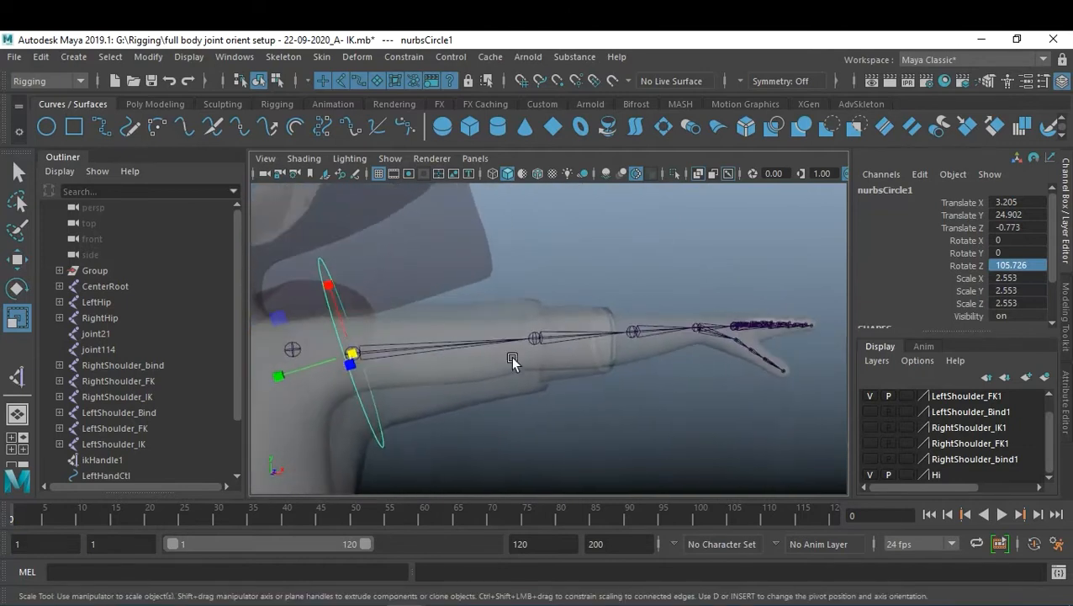
# - Freeze the circle's transformations and rename it LeftShoulder_FK_ctl, reusing the shoulder joint's name
pyautogui.click(147, 58)
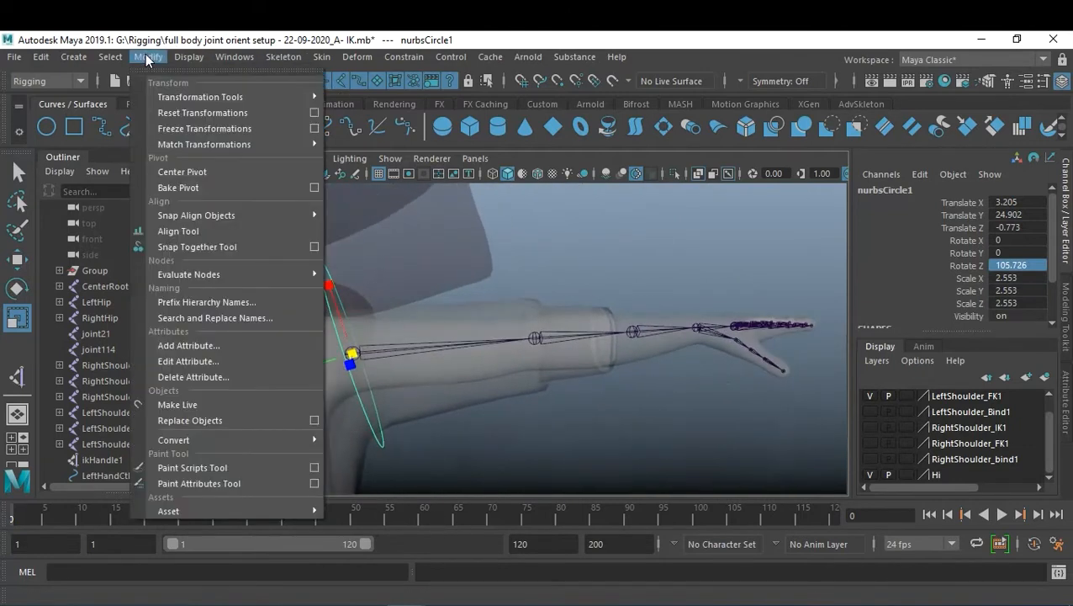
pyautogui.click(197, 128)
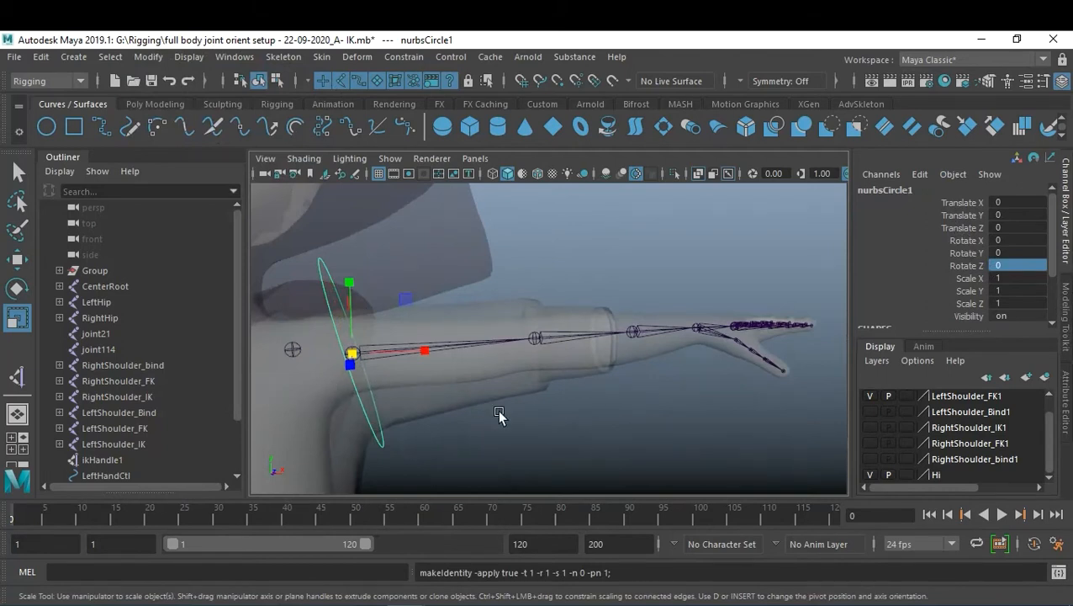
pyautogui.click(453, 348)
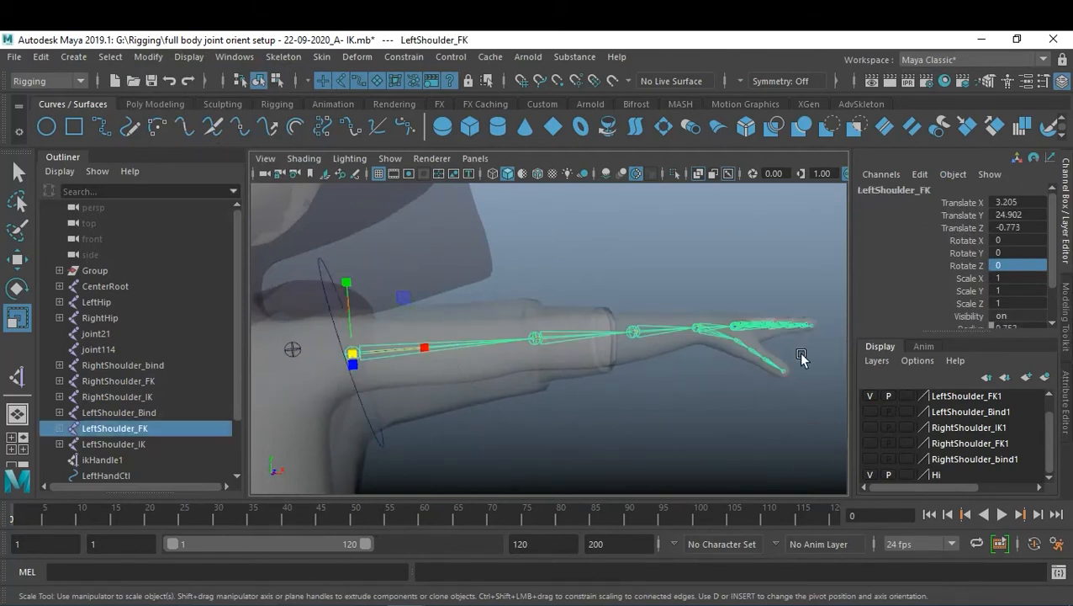
pyautogui.doubleClick(894, 191)
pyautogui.hotkey('ctrl', 'c')
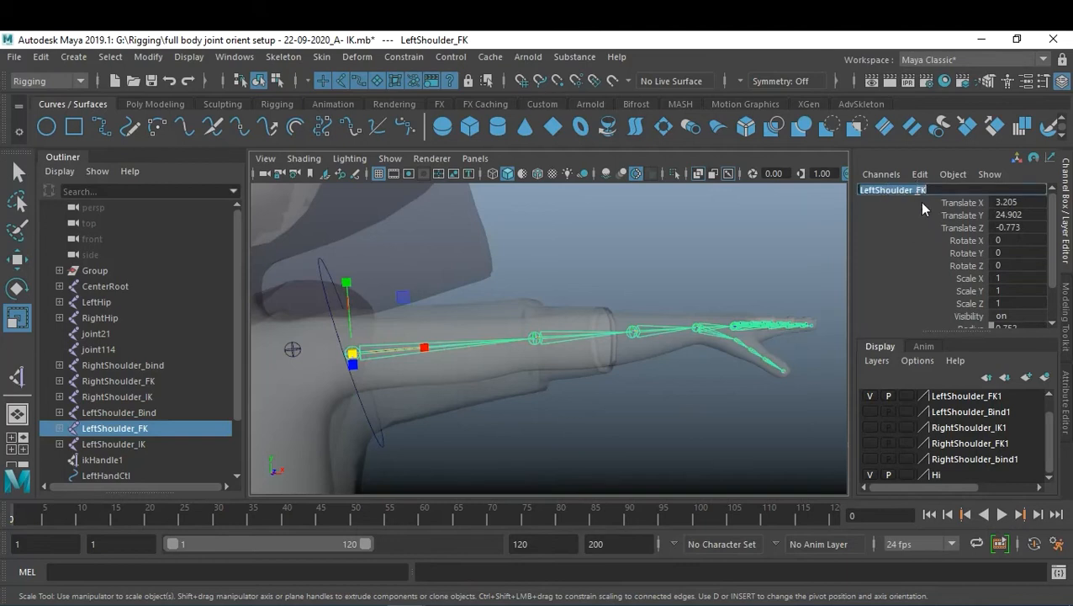
pyautogui.click(333, 309)
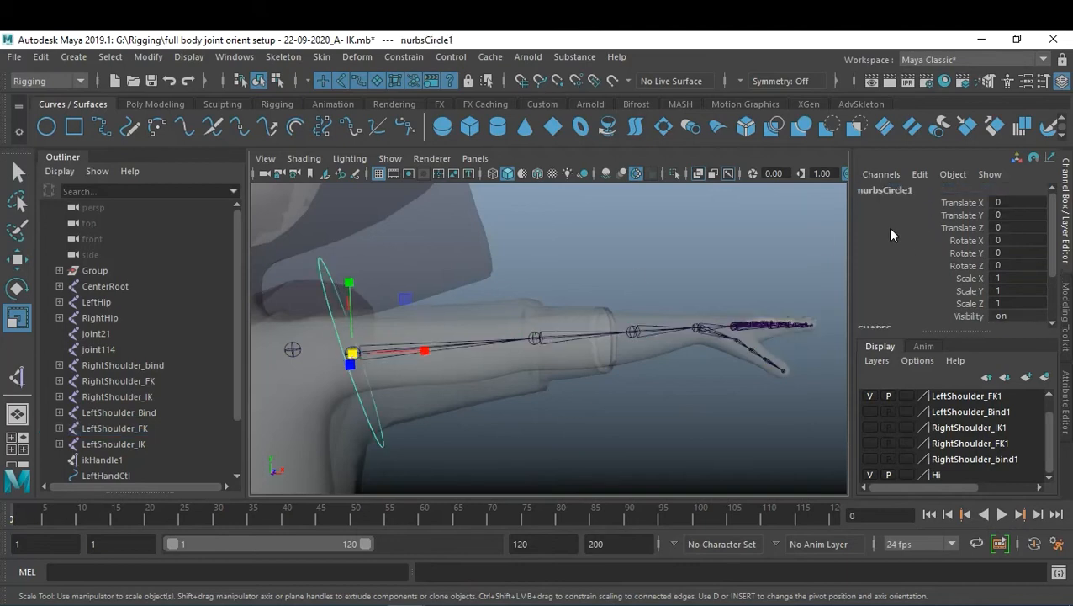
pyautogui.doubleClick(891, 190)
pyautogui.hotkey('ctrl', 'v')
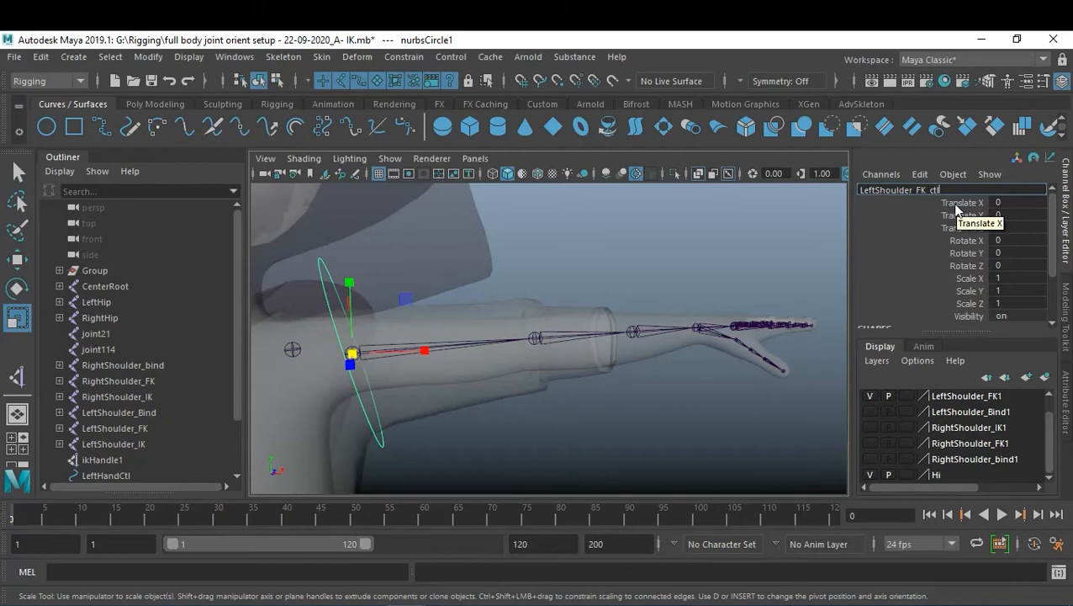
pyautogui.press('Return')
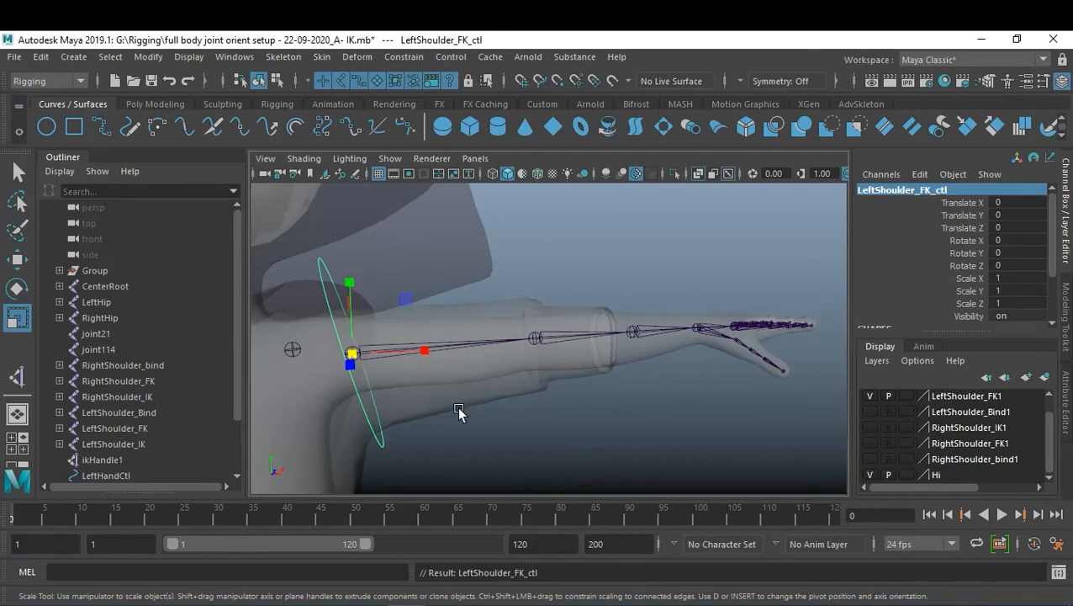
# - Duplicate LeftShoulder_FK_ctl and move the copy along the upper arm towards the elbow joint
pyautogui.keyDown('alt'); pyautogui.moveTo(520, 436); pyautogui.dragTo(471, 418); pyautogui.keyUp('alt')
pyautogui.click(426, 463)
pyautogui.click(422, 447)
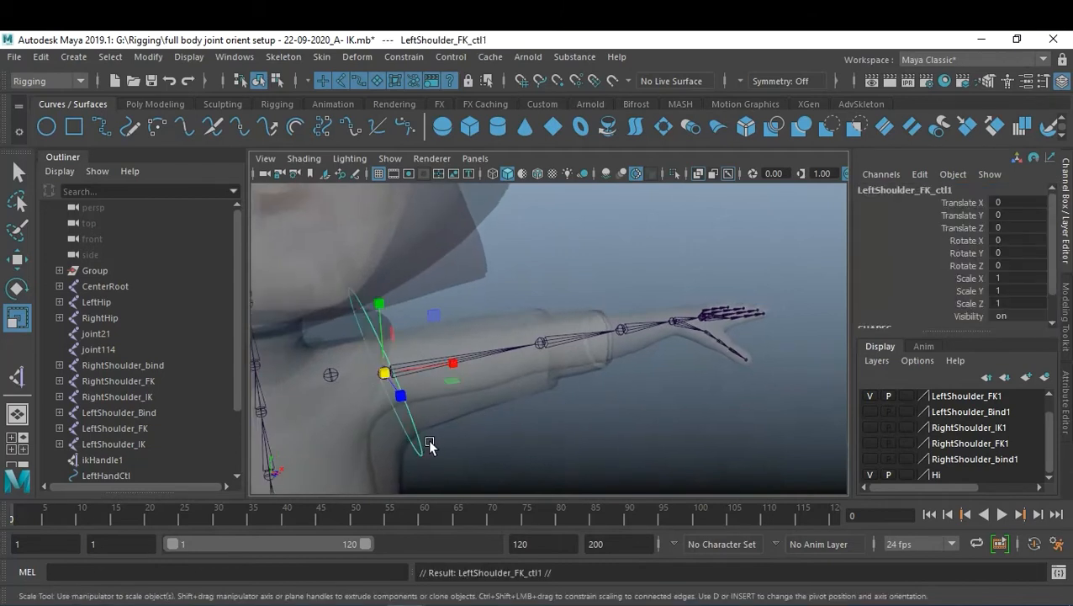
pyautogui.press('w')
pyautogui.press('v')
pyautogui.moveTo(383, 373); pyautogui.dragTo(511, 381)
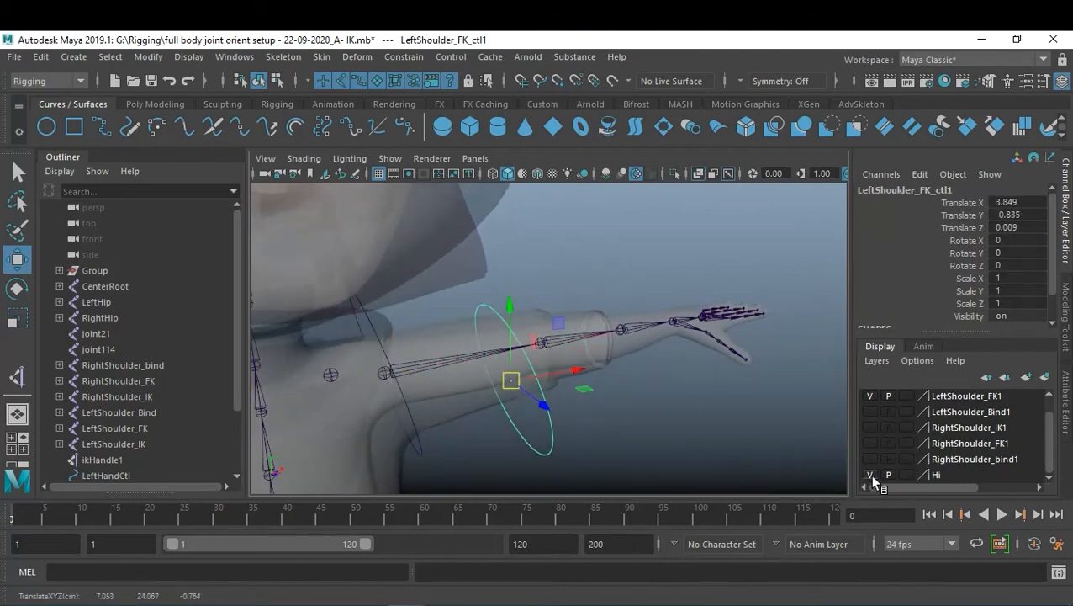
# - Hide the Hi layer and snap the duplicated control circle onto the elbow joint
pyautogui.click(870, 475)
pyautogui.click(512, 436)
pyautogui.click(536, 392)
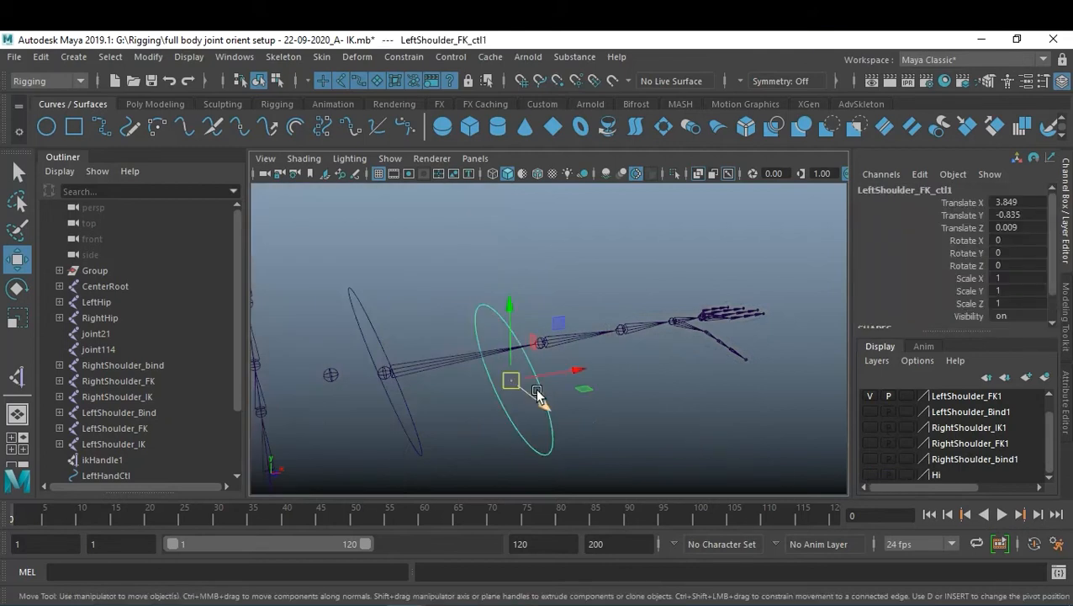
pyautogui.moveTo(510, 385); pyautogui.dragTo(541, 343)
# - Duplicate the control circle twice more, snapping one copy to the forearm joint and the other to the wrist joint
pyautogui.keyDown('alt'); pyautogui.moveTo(622, 423); pyautogui.dragTo(577, 384); pyautogui.keyUp('alt')
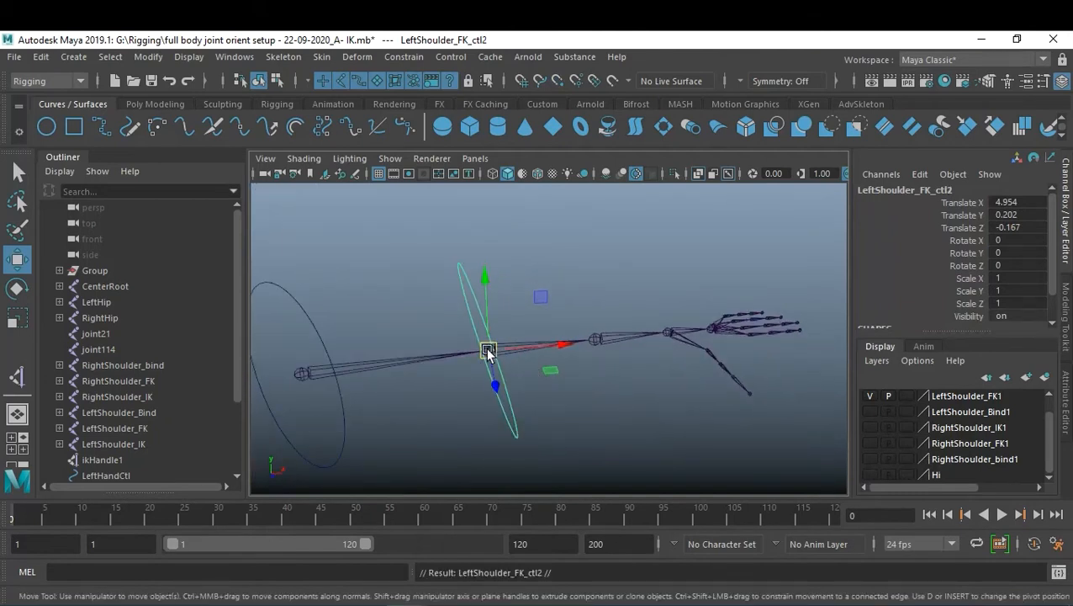
pyautogui.press('Down')
pyautogui.press('w')
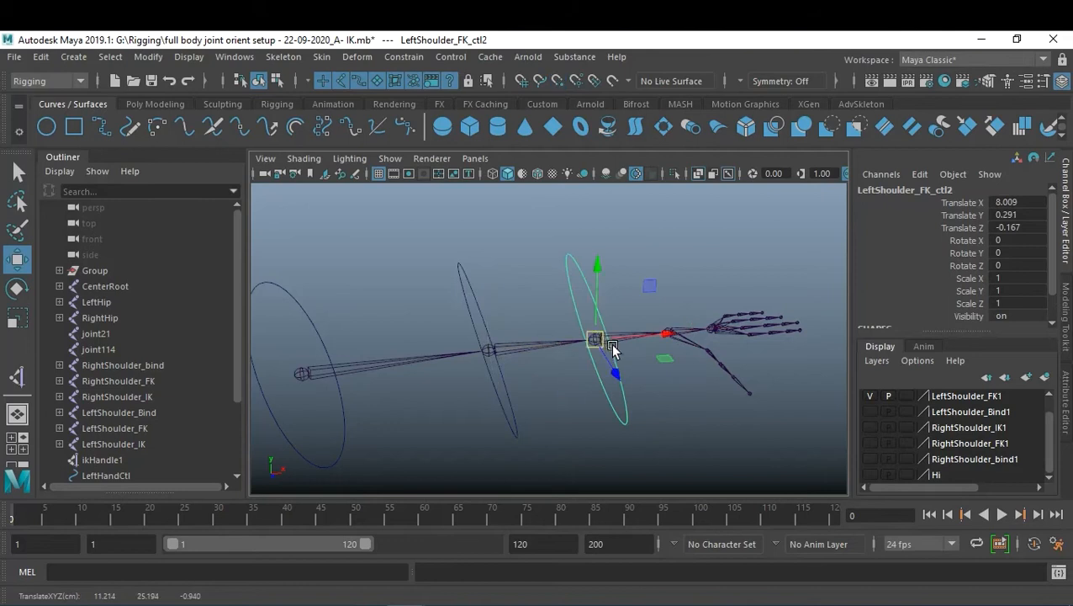
pyautogui.press('Down')
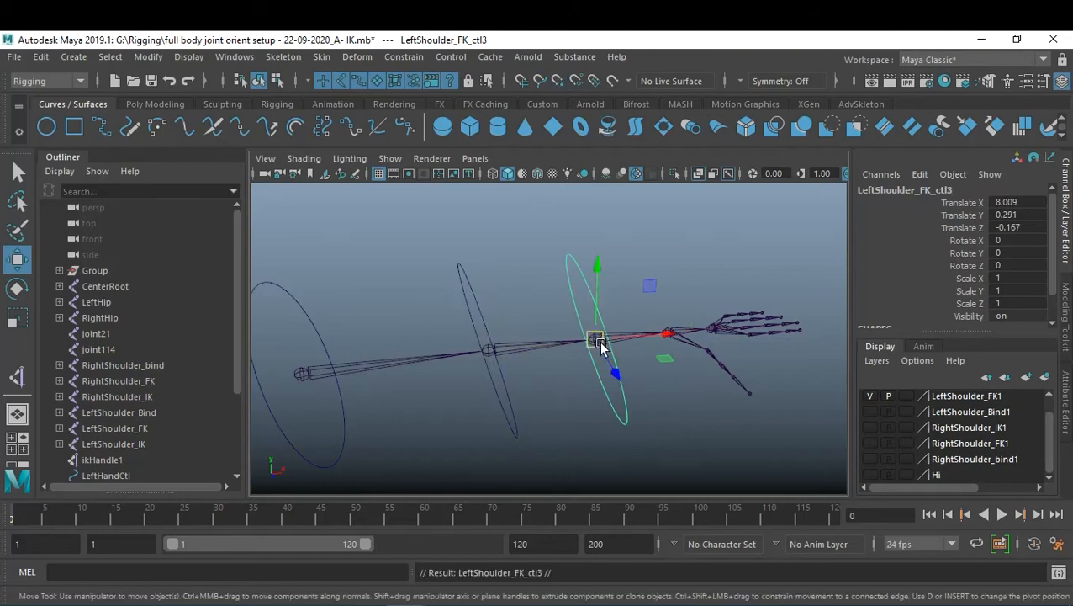
pyautogui.moveTo(599, 342); pyautogui.dragTo(664, 335)
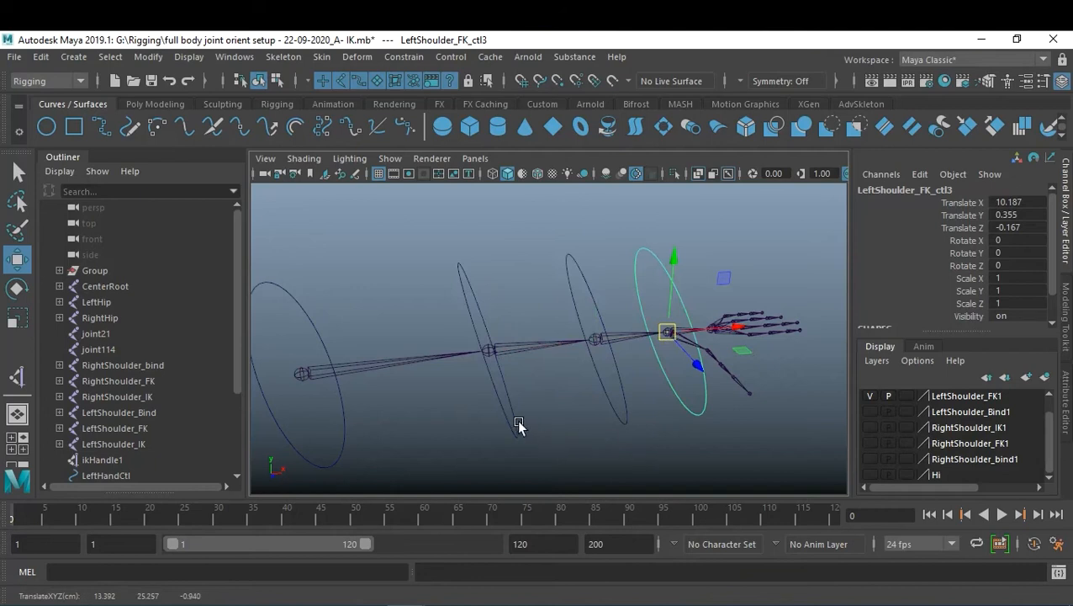
# - Orient-constrain the elbow control circle to the LeftElbow_FK joint using the reset default options, with Maintain offset off
pyautogui.click(599, 436)
pyautogui.keyDown('alt'); pyautogui.moveTo(599, 435); pyautogui.dragTo(560, 427); pyautogui.keyUp('alt')
pyautogui.scroll(3, 614, 438)
pyautogui.click(529, 355)
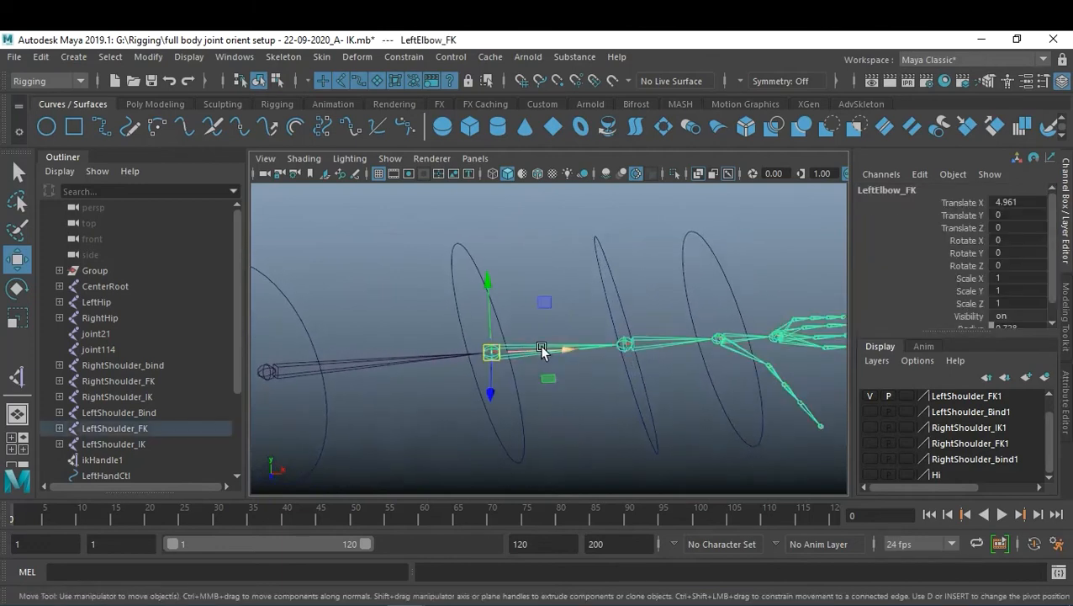
pyautogui.click(487, 416)
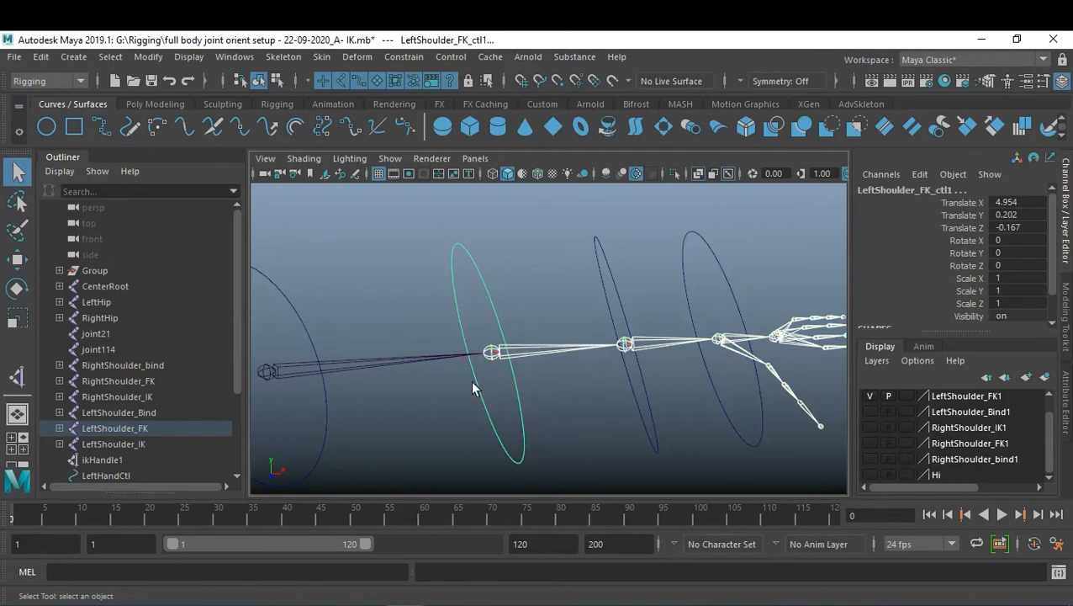
pyautogui.click(404, 56)
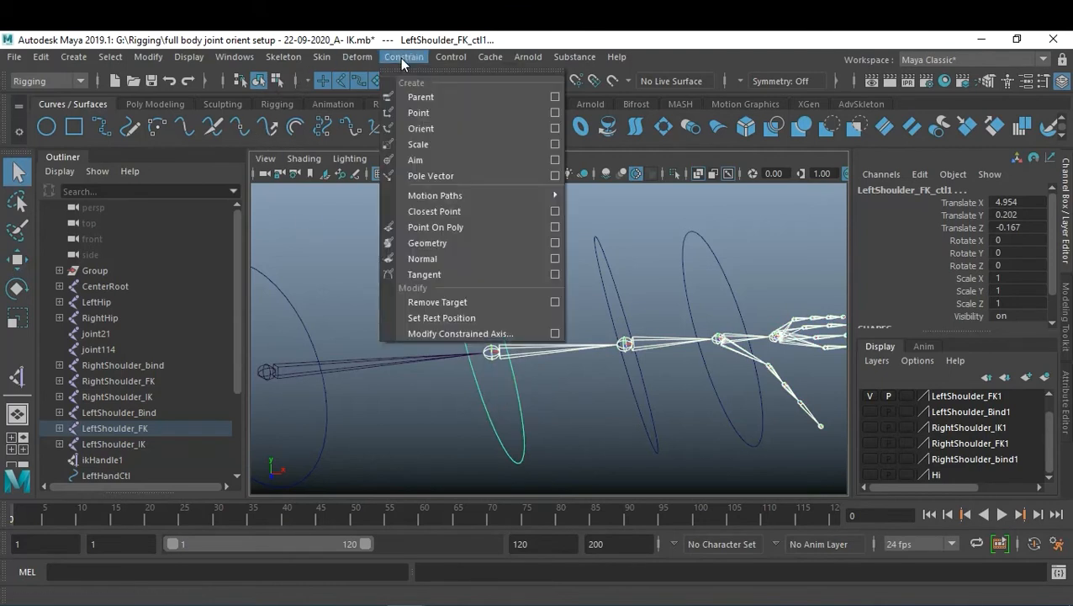
pyautogui.click(555, 129)
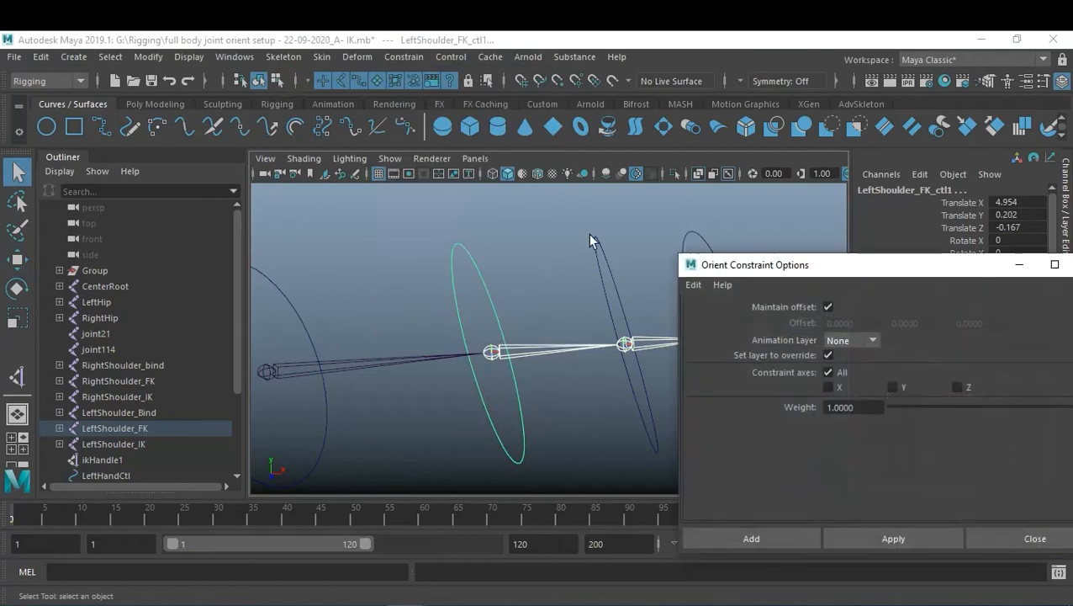
pyautogui.click(694, 286)
pyautogui.click(720, 313)
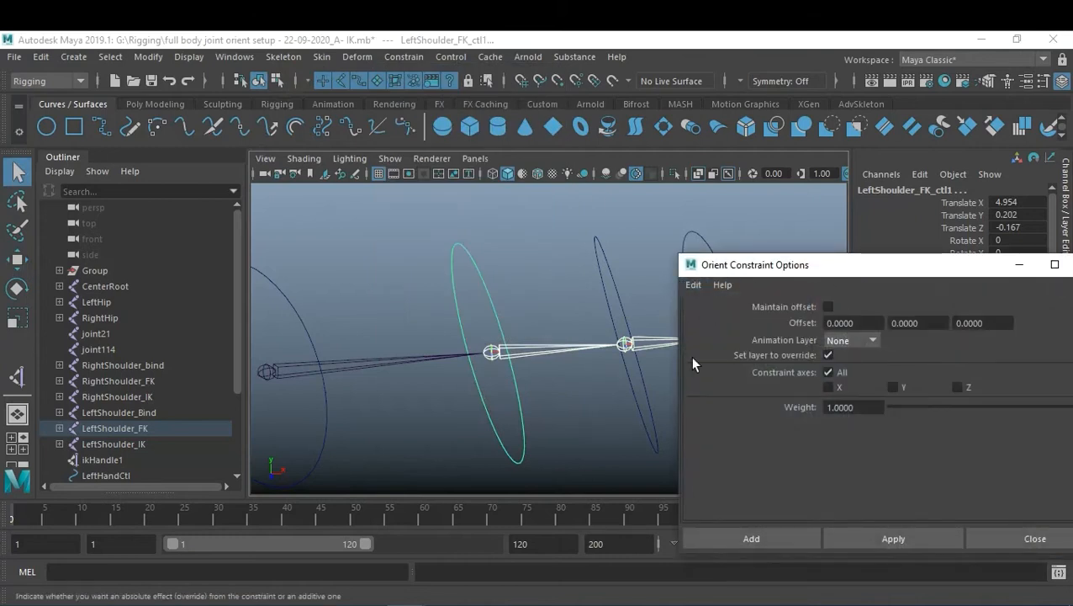
pyautogui.click(907, 542)
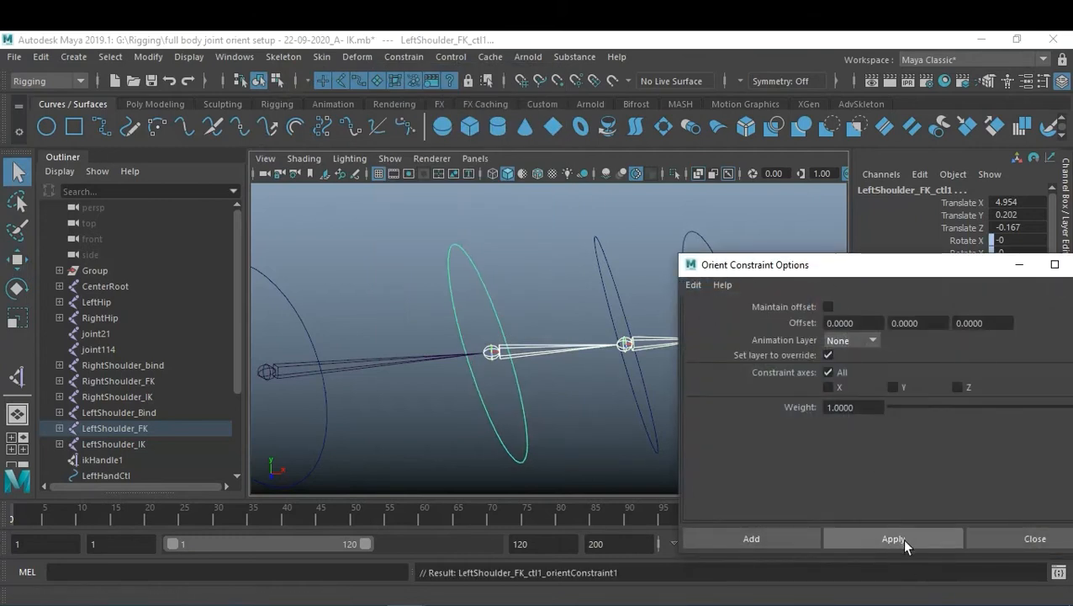
# - Delete the elbow circle's orient constraint and the three duplicated control circles, keeping only LeftShoulder_FK_ctl
pyautogui.moveTo(932, 271); pyautogui.dragTo(931, 387)
pyautogui.click(545, 342)
pyautogui.keyDown('alt'); pyautogui.moveTo(545, 342); pyautogui.dragTo(503, 307); pyautogui.keyUp('alt')
pyautogui.keyDown('alt'); pyautogui.moveTo(503, 307); pyautogui.dragTo(448, 280, button='middle'); pyautogui.keyUp('alt')
pyautogui.keyDown('alt'); pyautogui.moveTo(529, 350); pyautogui.dragTo(421, 303); pyautogui.keyUp('alt')
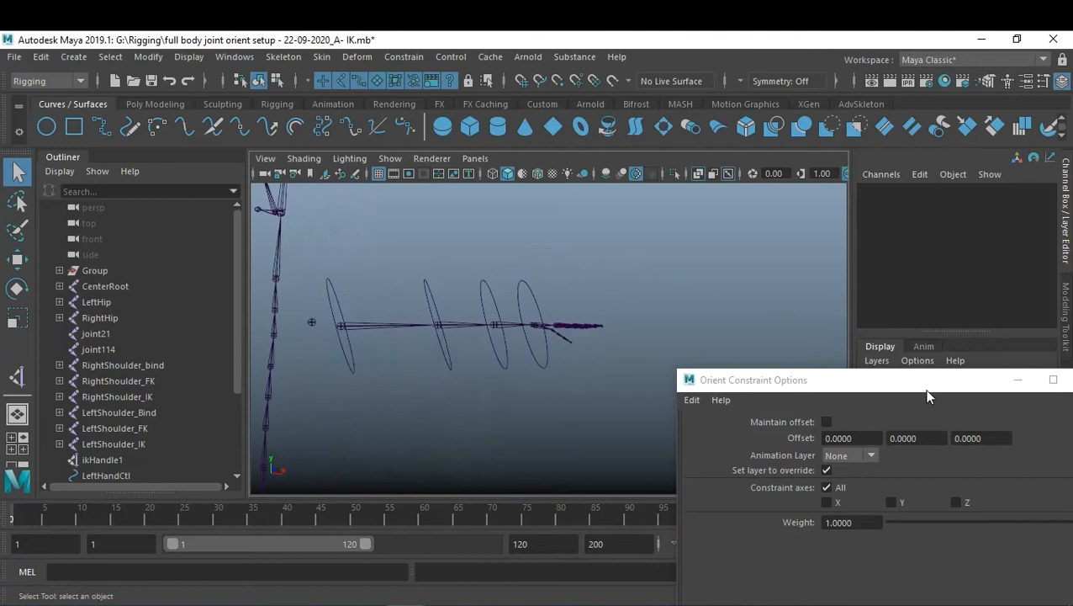
pyautogui.moveTo(928, 397); pyautogui.dragTo(828, 382)
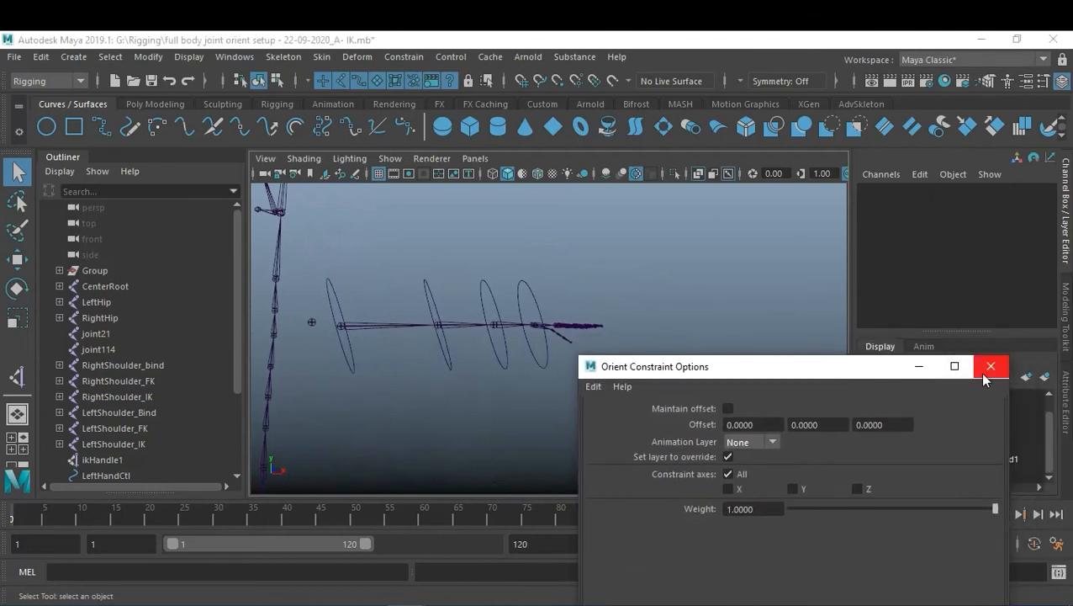
pyautogui.click(450, 360)
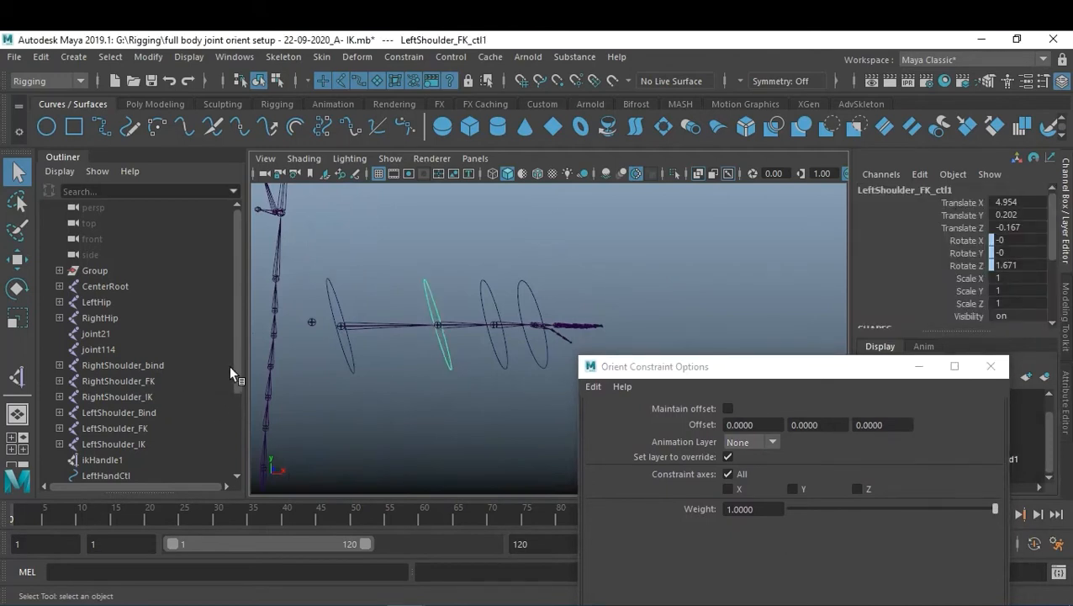
pyautogui.scroll(-3, 231, 365)
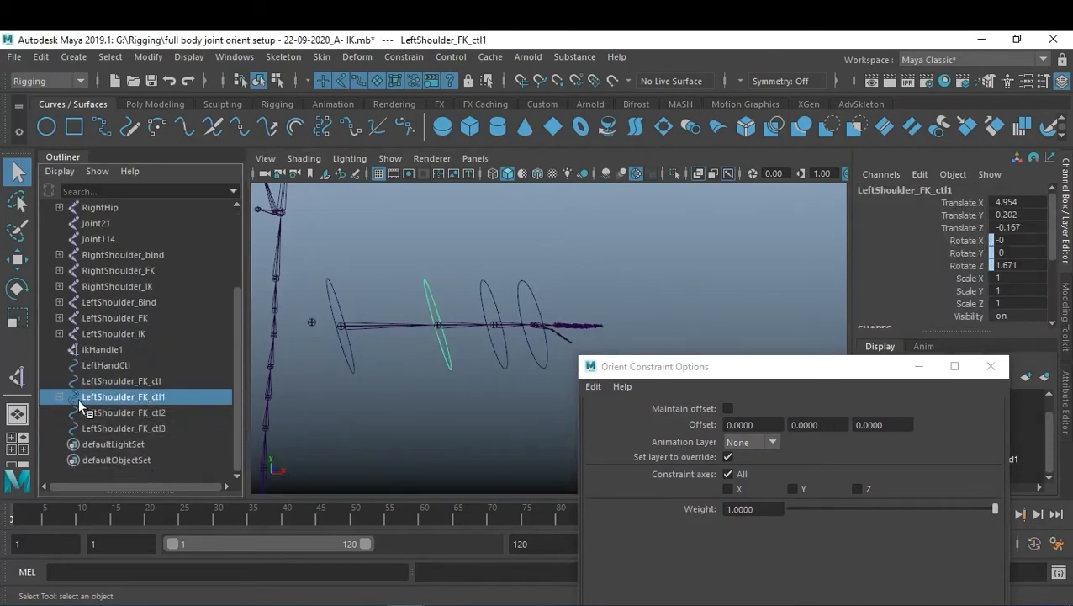
pyautogui.click(59, 396)
pyautogui.click(125, 413)
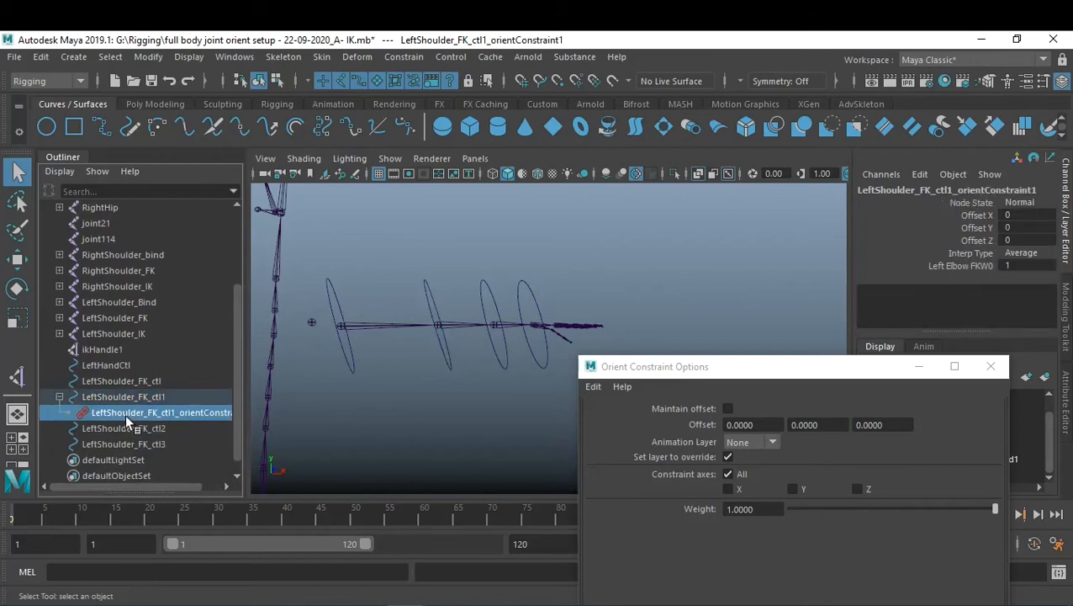
pyautogui.press('Delete')
pyautogui.moveTo(547, 412); pyautogui.dragTo(444, 359)
pyautogui.press('Delete')
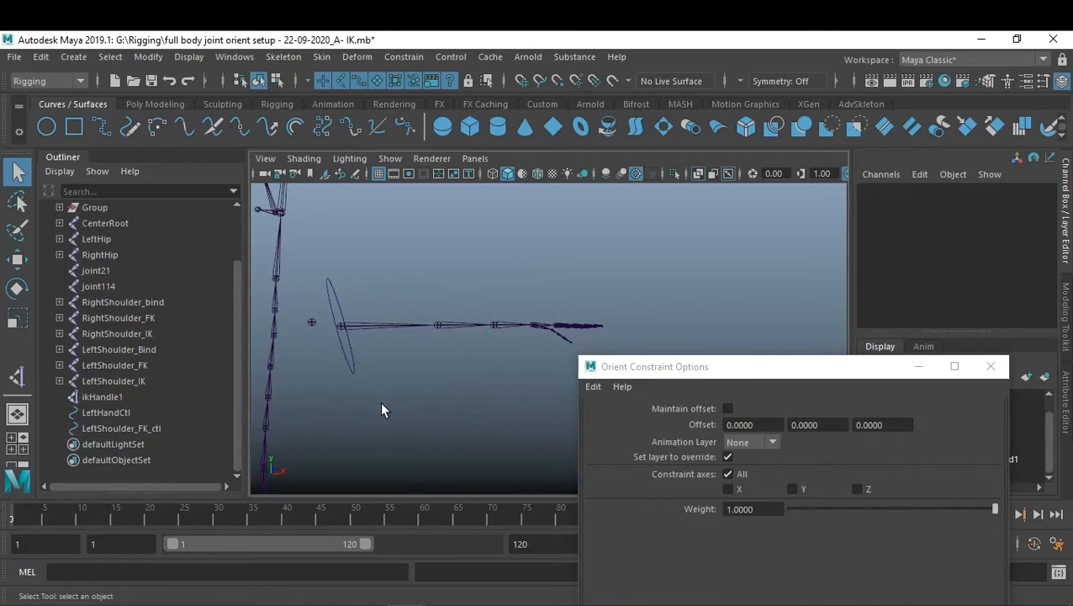
# - Create a new NURBS circle and snap it onto the left elbow joint
pyautogui.click(47, 127)
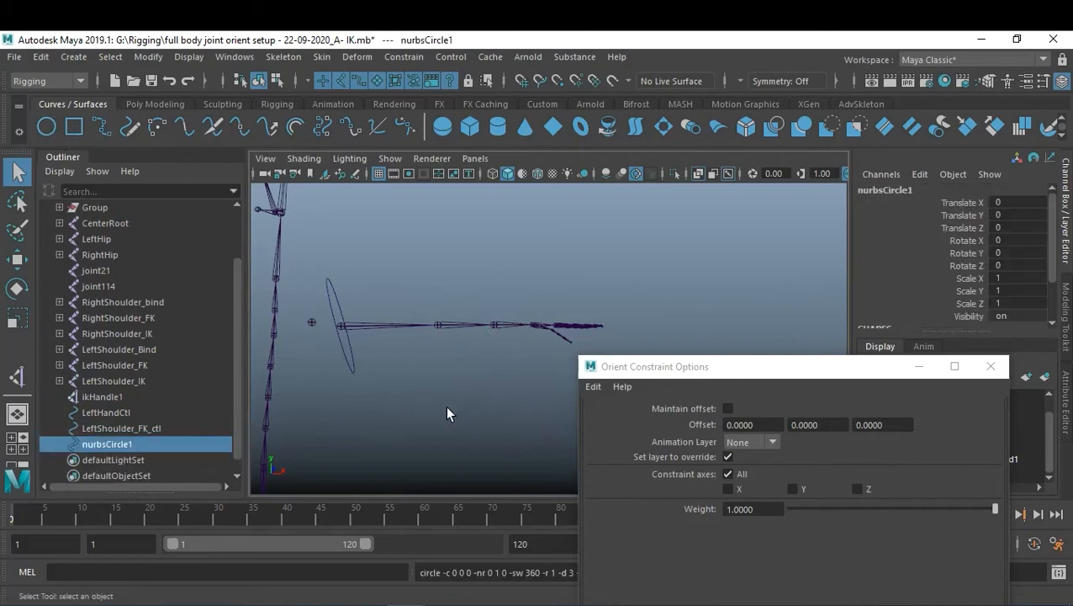
pyautogui.keyDown('alt'); pyautogui.moveTo(476, 409); pyautogui.dragTo(418, 360); pyautogui.keyUp('alt')
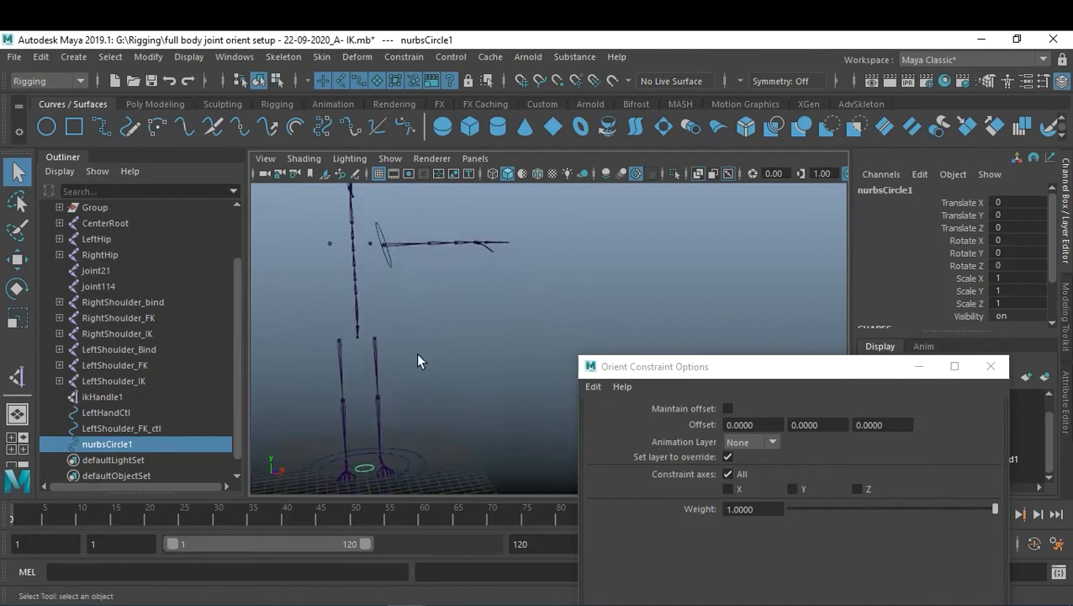
pyautogui.press('w')
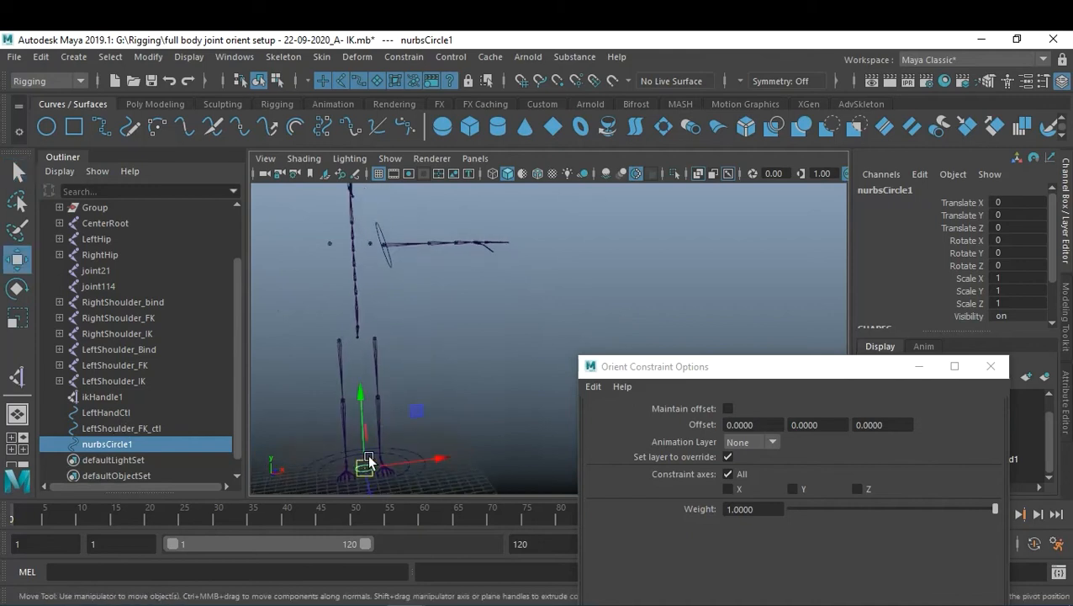
pyautogui.press('v')
pyautogui.moveTo(368, 473); pyautogui.dragTo(494, 321)
pyautogui.press('f')
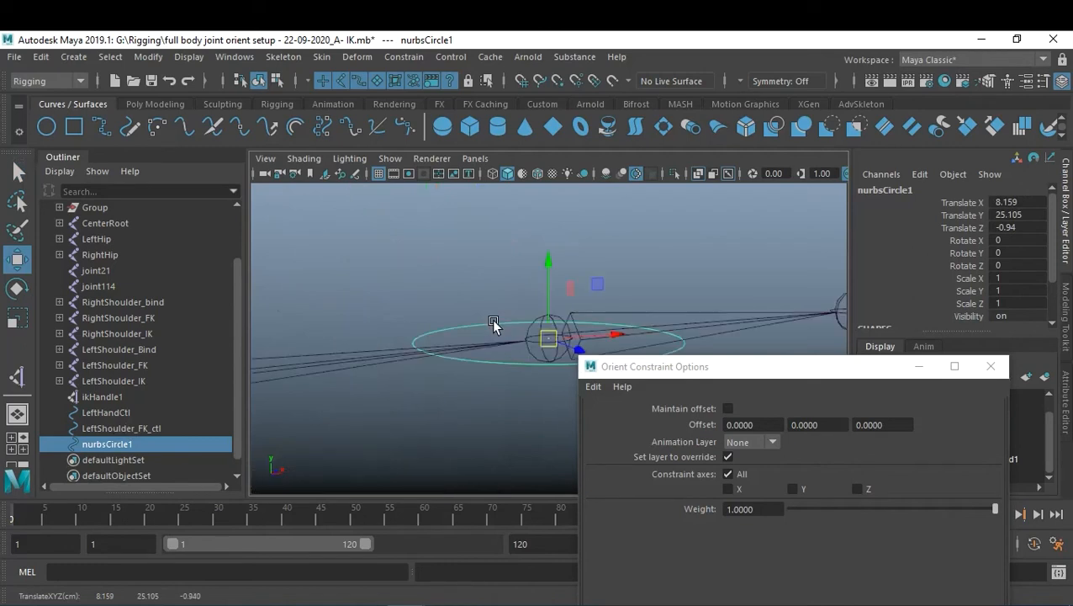
pyautogui.keyDown('alt'); pyautogui.moveTo(517, 380); pyautogui.dragTo(493, 375); pyautogui.keyUp('alt')
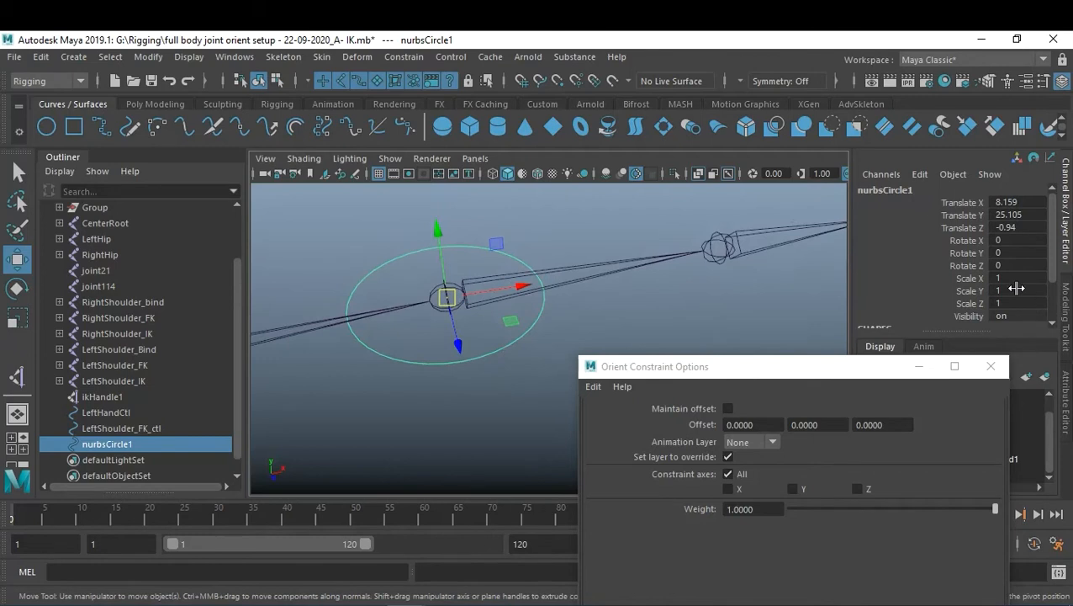
# - Orient-constrain the new circle to the LeftElbow_FK joint with the constraint options reset to their defaults
pyautogui.click(578, 274)
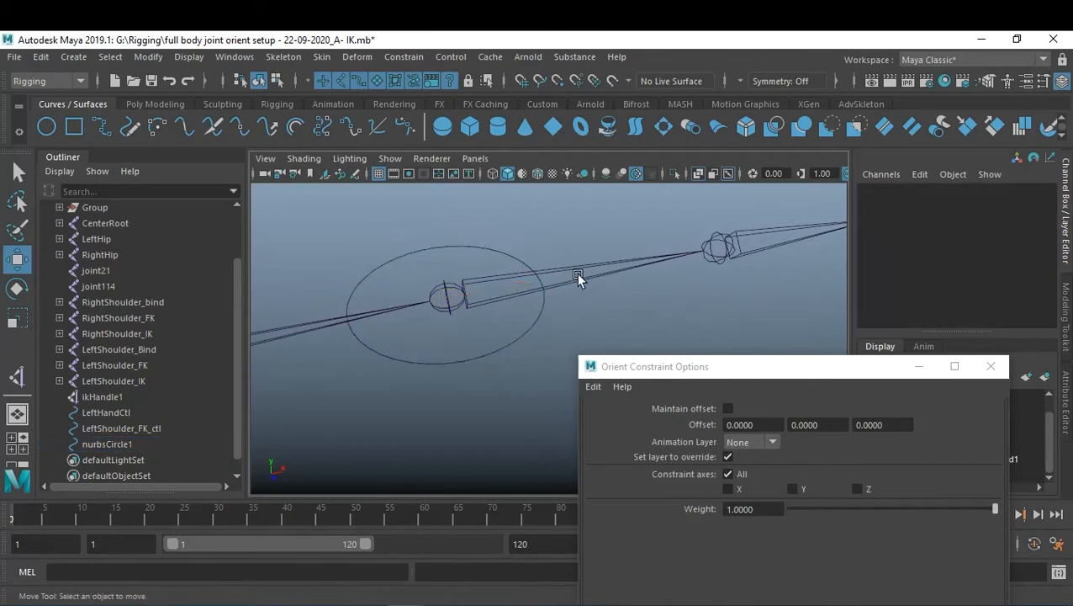
pyautogui.click(573, 270)
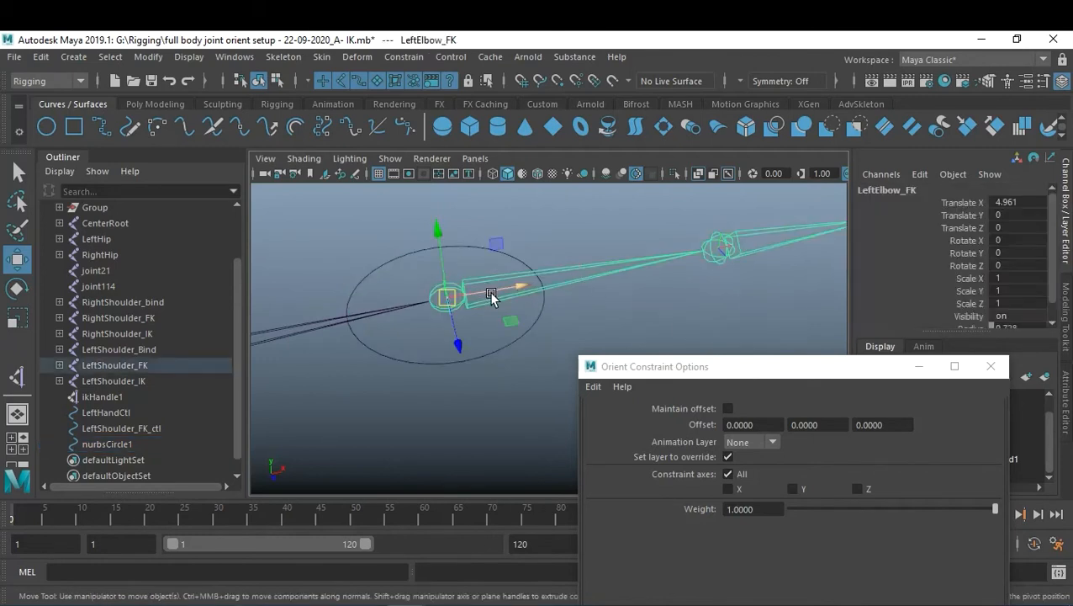
pyautogui.click(513, 340)
pyautogui.moveTo(788, 377); pyautogui.dragTo(844, 226)
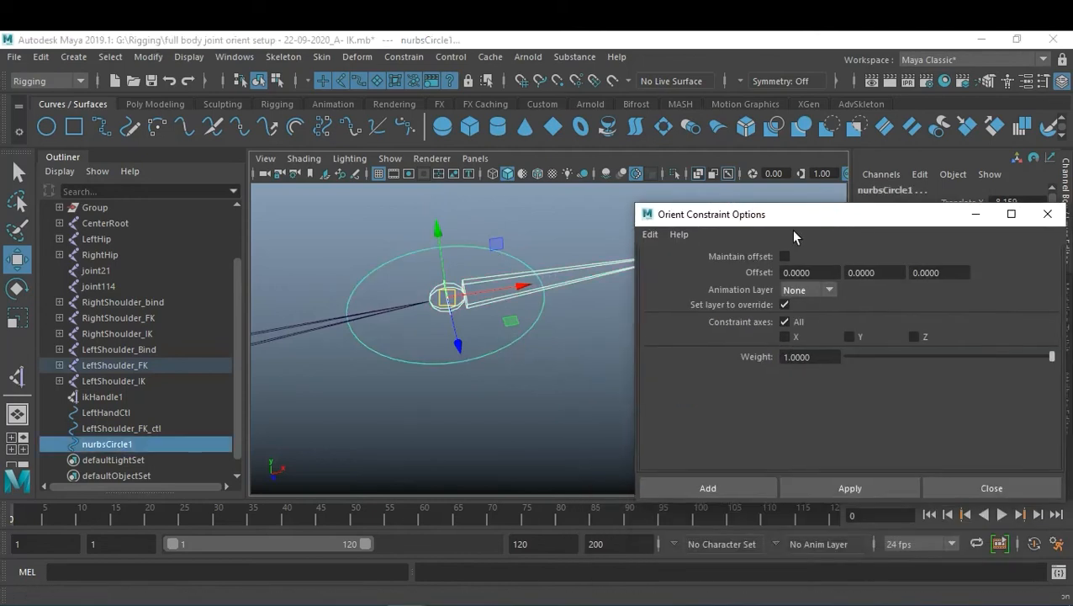
pyautogui.click(651, 234)
pyautogui.click(680, 263)
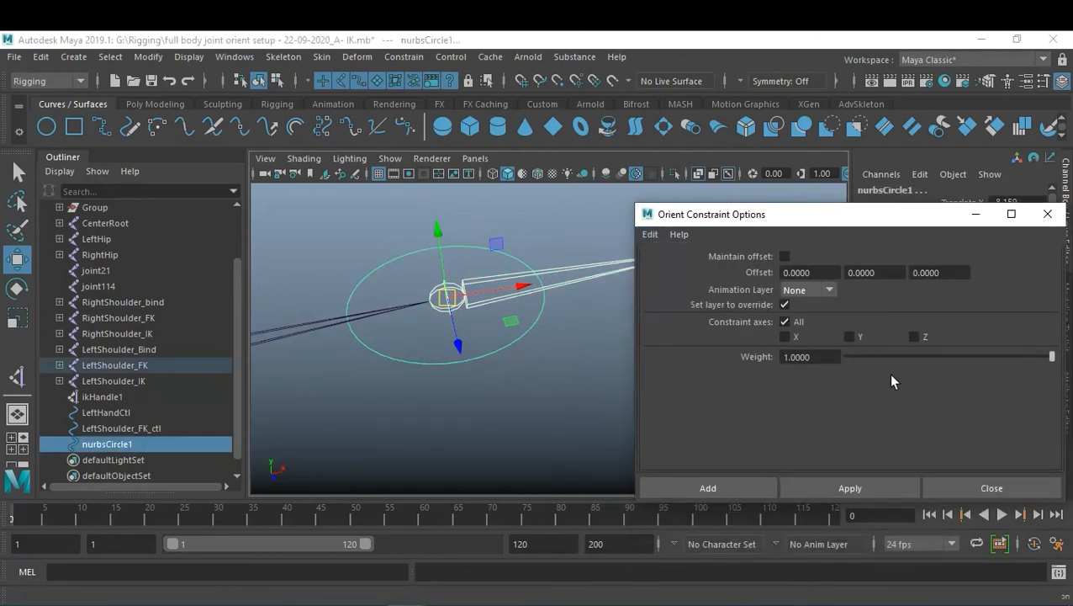
pyautogui.click(861, 491)
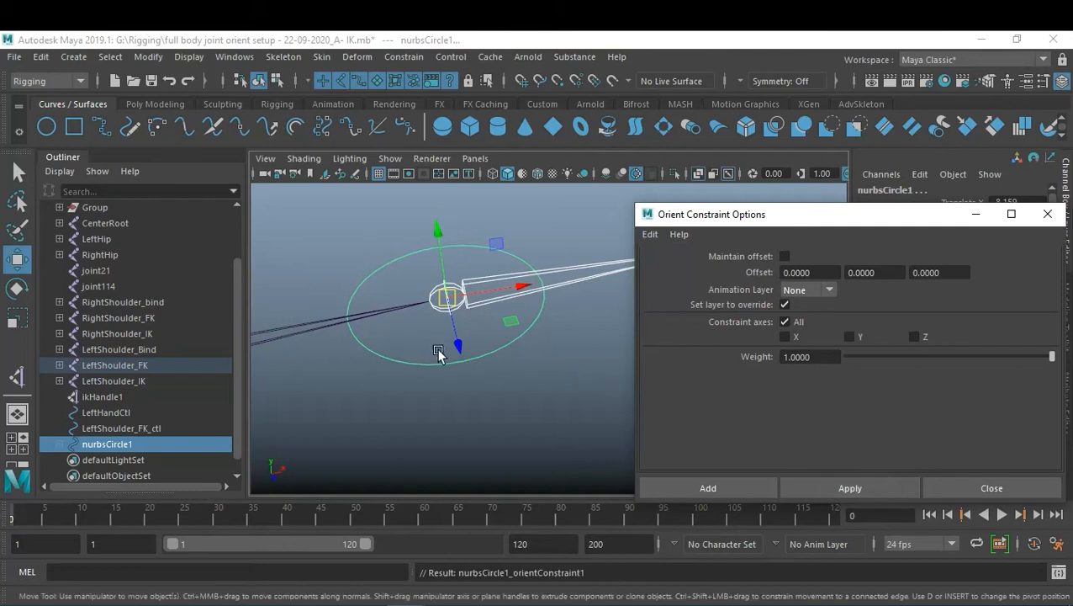
pyautogui.moveTo(919, 236); pyautogui.dragTo(924, 352)
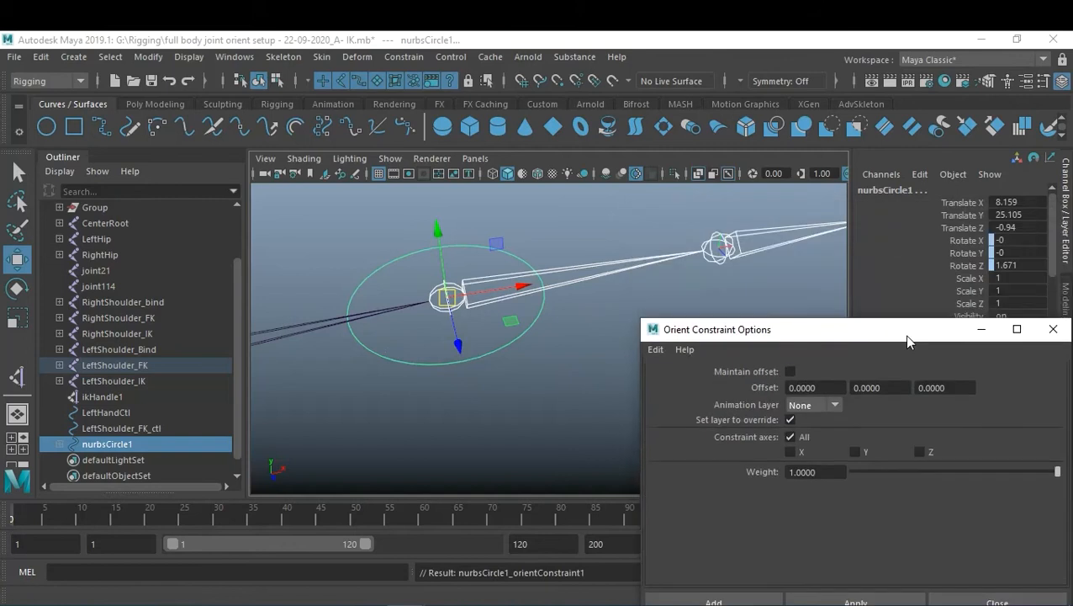
# - Display the circle's local rotation axes and raise the circle slightly above the elbow joint, to about 25.5 in Translate Y
pyautogui.click(501, 401)
pyautogui.click(492, 353)
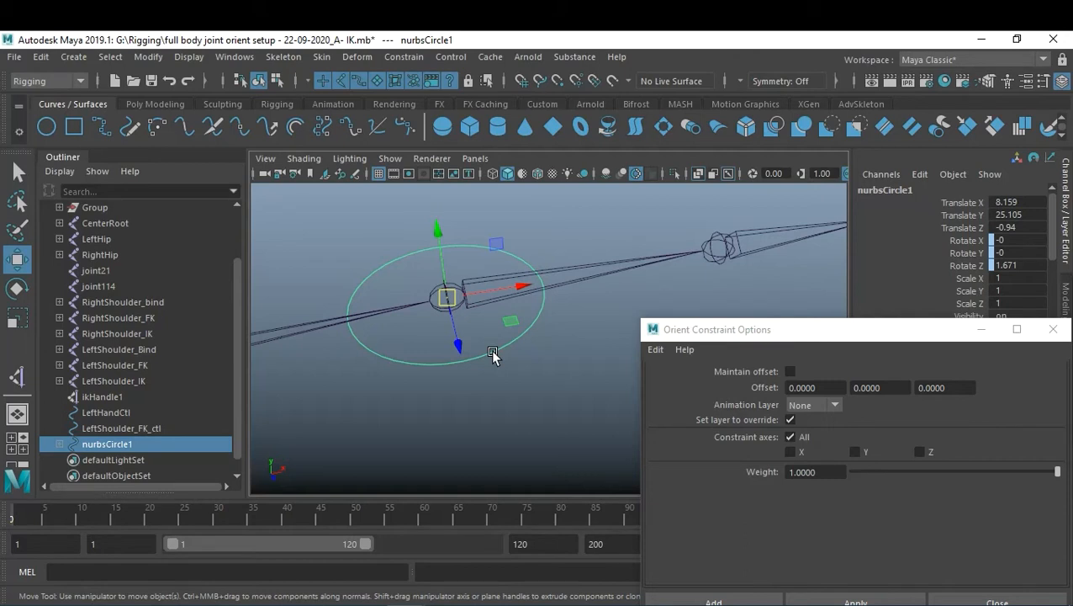
pyautogui.click(271, 106)
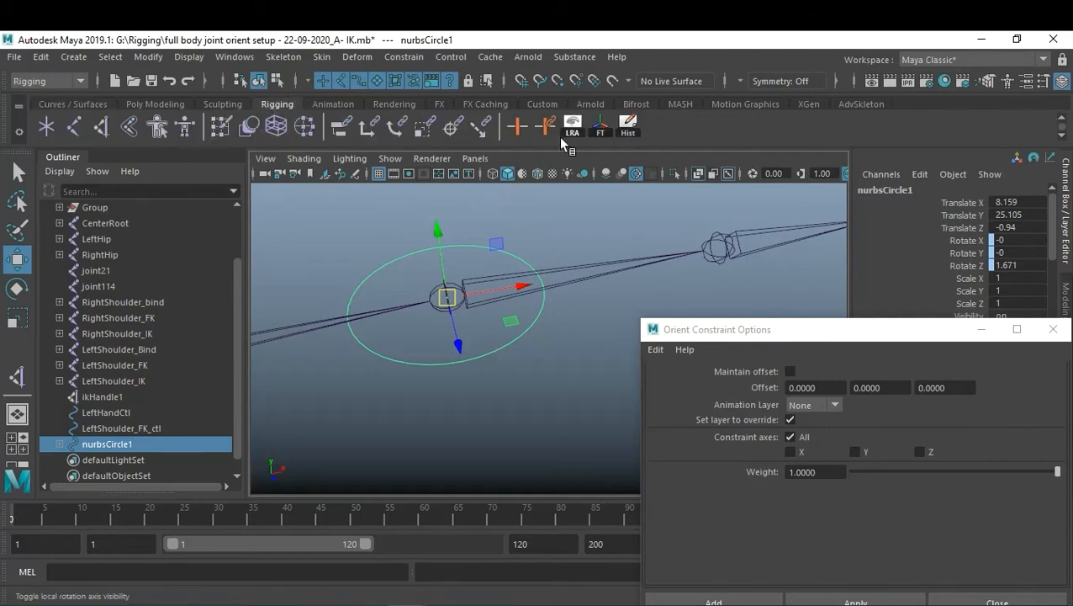
pyautogui.click(555, 240)
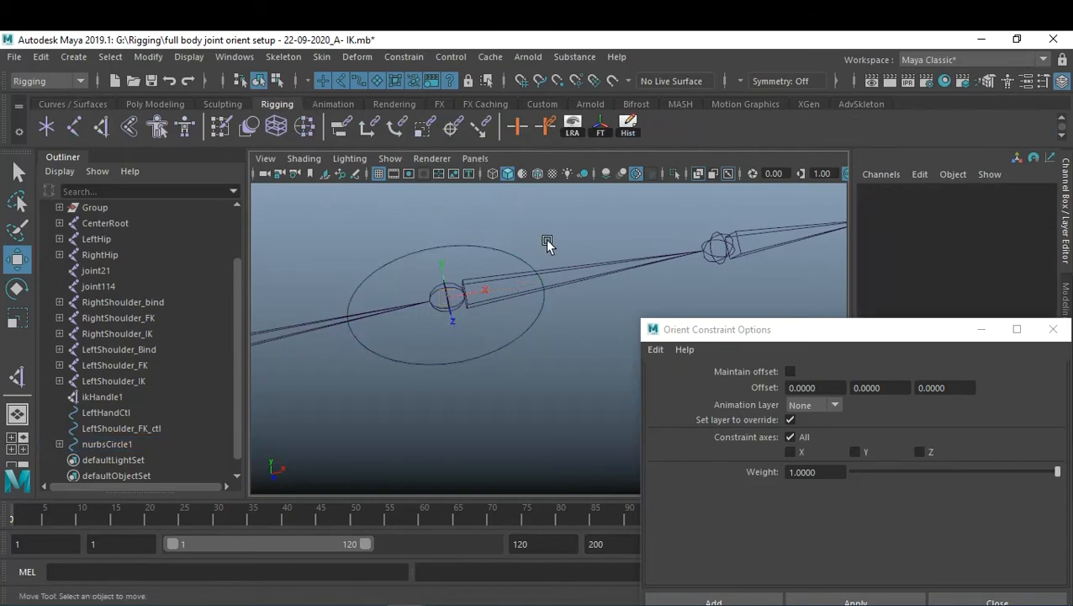
pyautogui.keyDown('alt'); pyautogui.moveTo(546, 239); pyautogui.dragTo(520, 239); pyautogui.keyUp('alt')
pyautogui.click(529, 247)
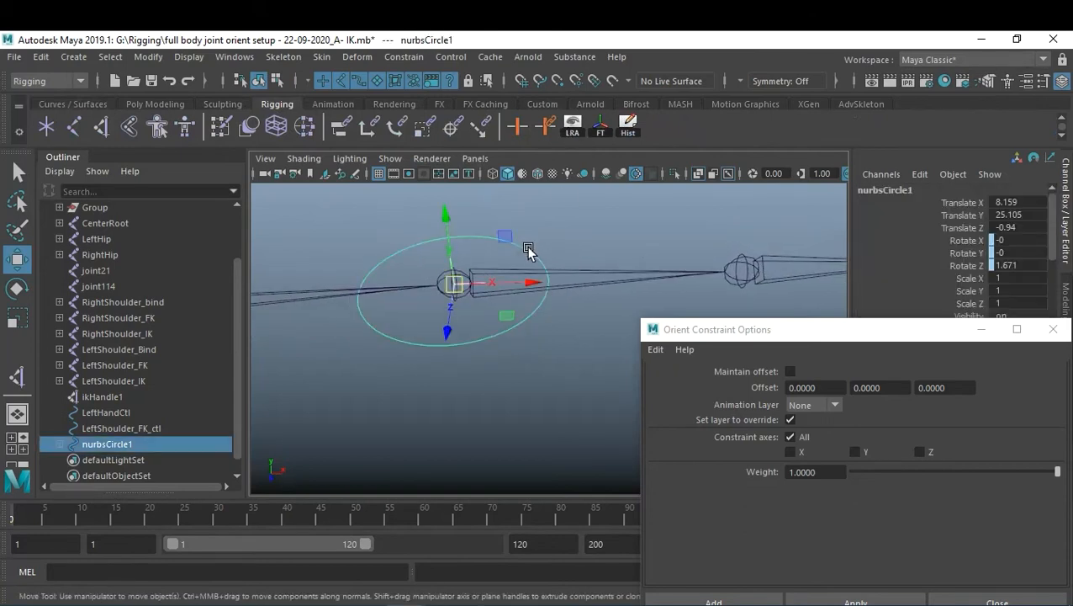
pyautogui.moveTo(446, 221); pyautogui.dragTo(437, 187)
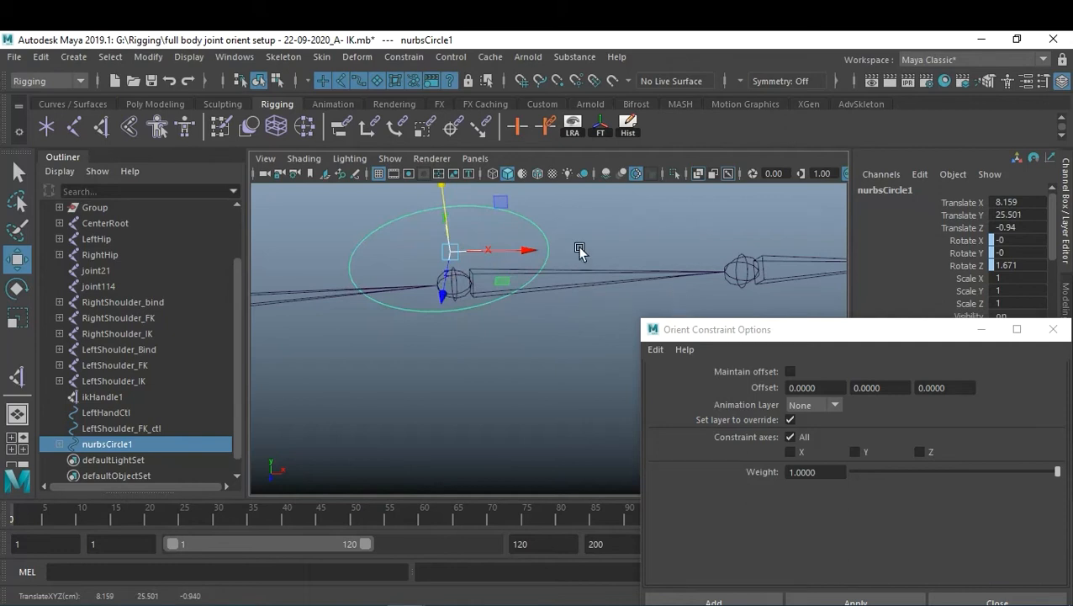
# - Delete the constrained test circle at the elbow joint together with its orient constraint
pyautogui.click(57, 444)
pyautogui.click(149, 459)
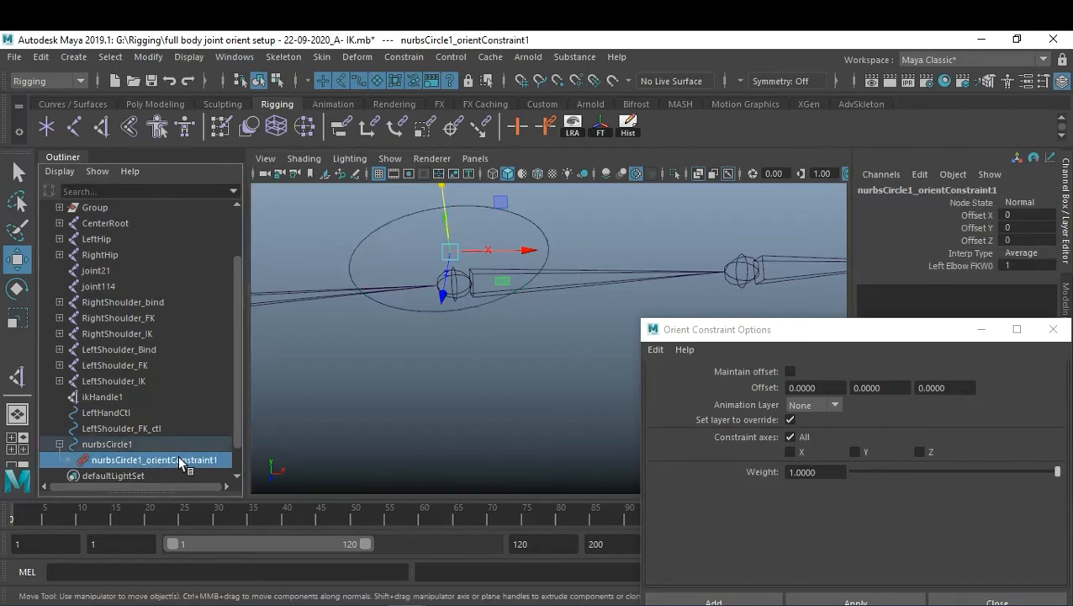
pyautogui.click(455, 371)
pyautogui.click(541, 233)
pyautogui.press('Delete')
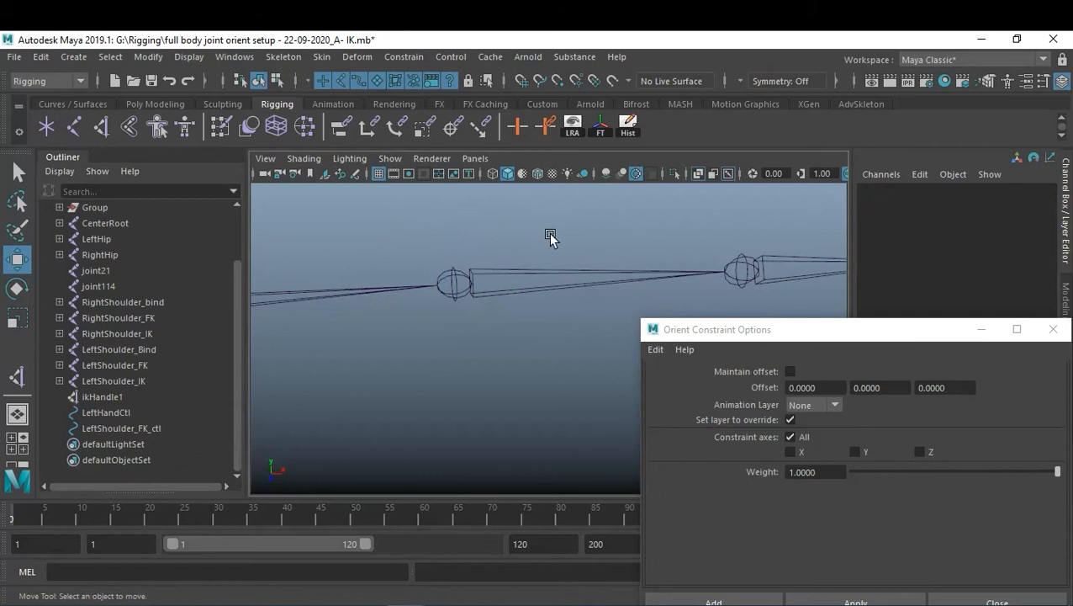
# - Create a NURBS circle with the normal axis set to X and all other circle options reset to their defaults
pyautogui.click(54, 80)
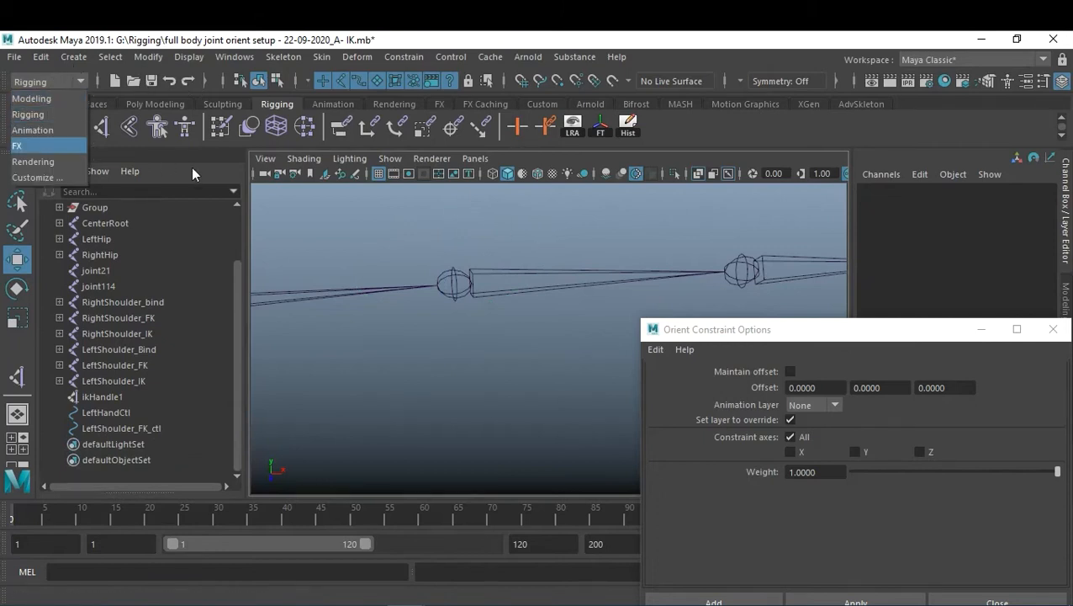
pyautogui.click(72, 103)
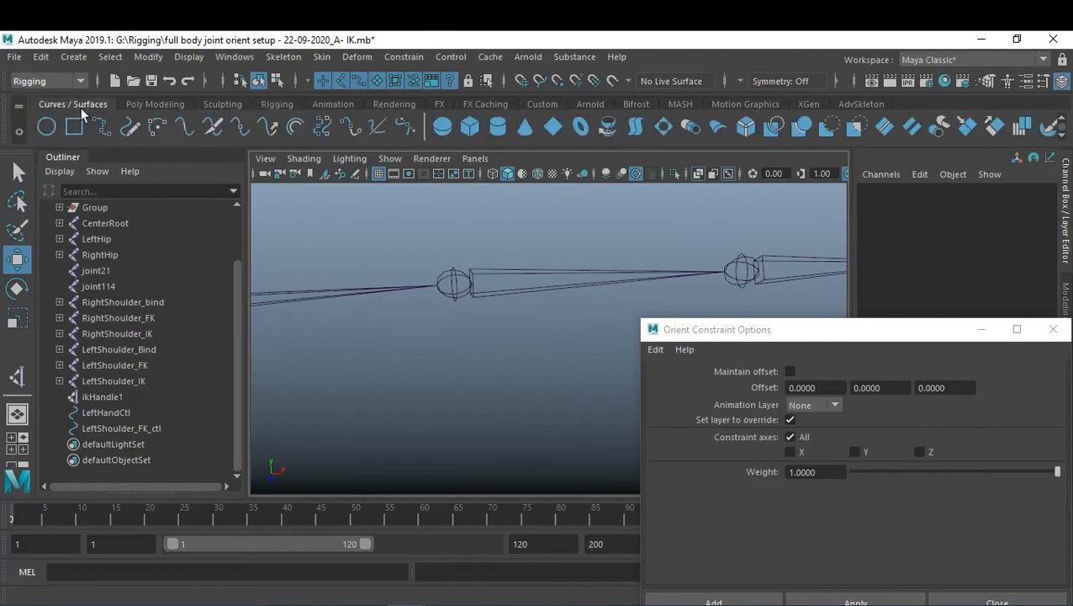
pyautogui.doubleClick(46, 126)
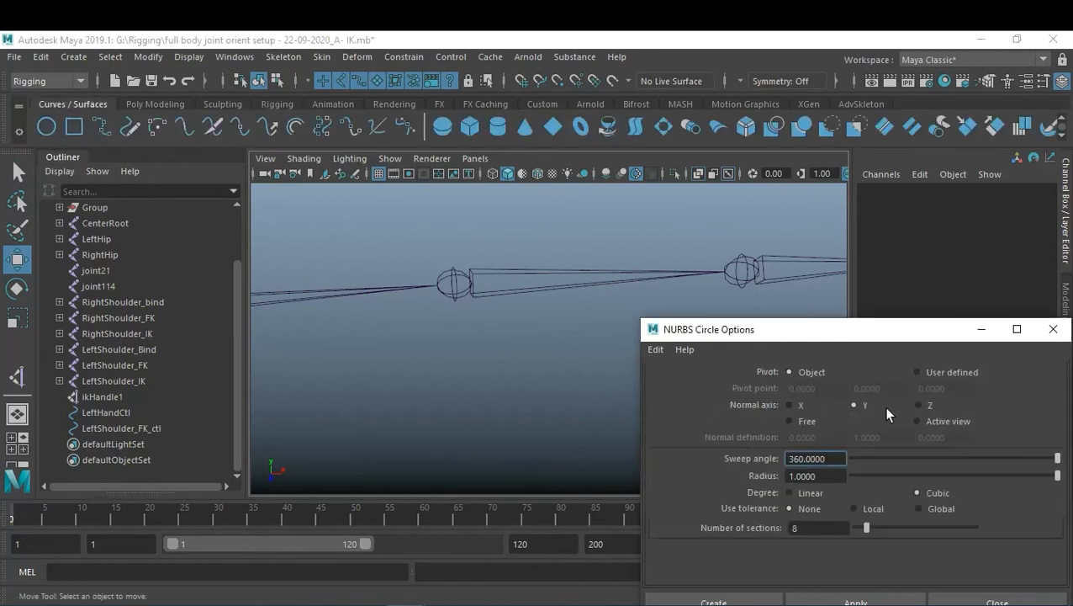
pyautogui.click(655, 349)
pyautogui.click(688, 378)
pyautogui.moveTo(880, 334); pyautogui.dragTo(830, 197)
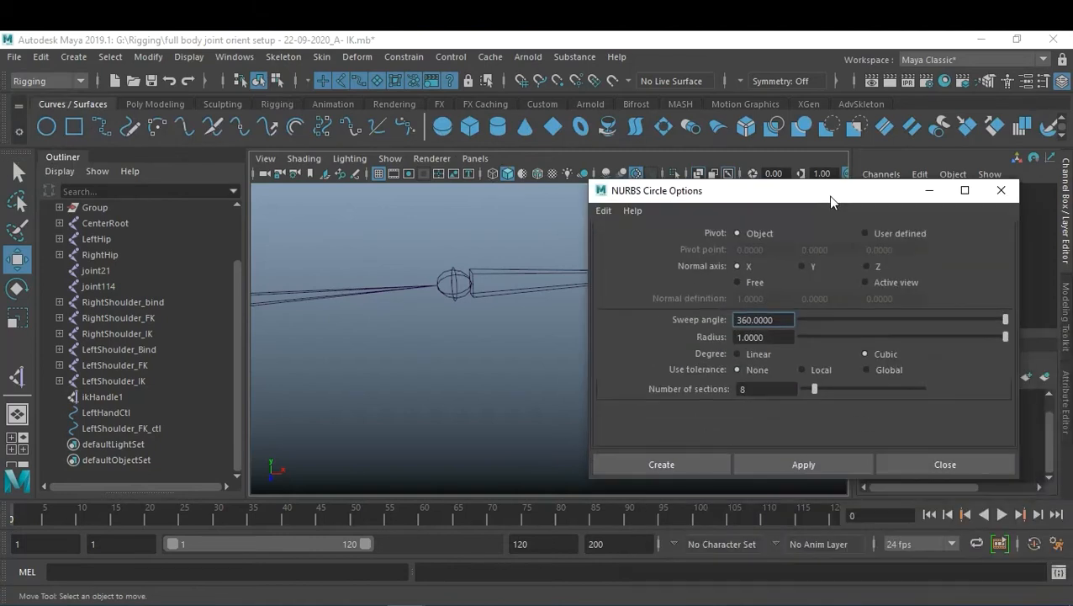
pyautogui.click(710, 465)
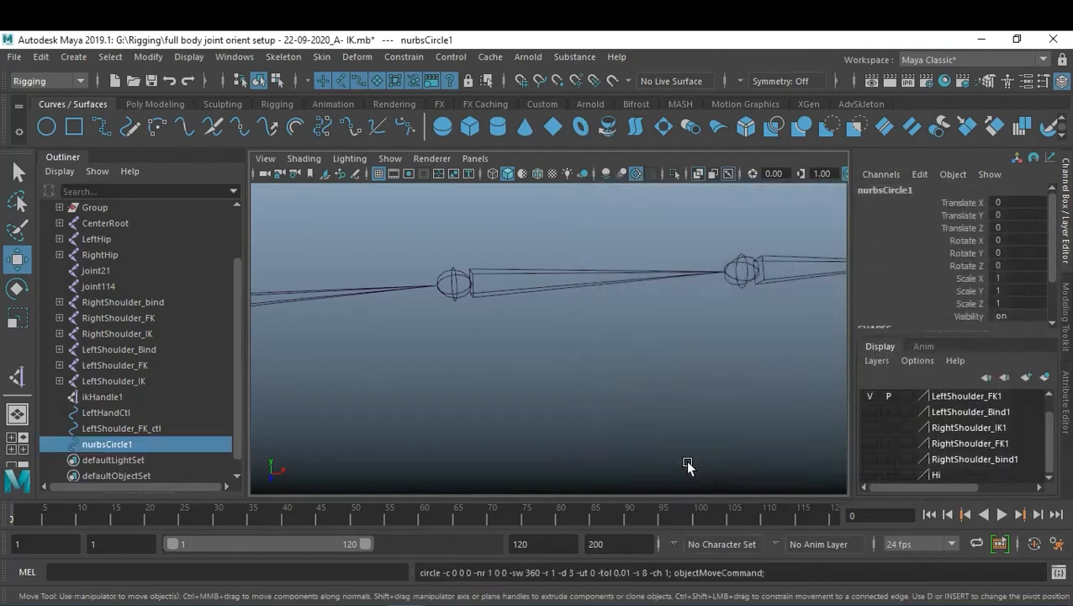
# - Snap the new X-axis circle onto the left elbow joint
pyautogui.scroll(-9, 515, 399)
pyautogui.keyDown('alt'); pyautogui.moveTo(528, 439); pyautogui.dragTo(577, 367, button='middle'); pyautogui.keyUp('alt')
pyautogui.keyDown('alt'); pyautogui.moveTo(577, 367); pyautogui.dragTo(513, 341); pyautogui.keyUp('alt')
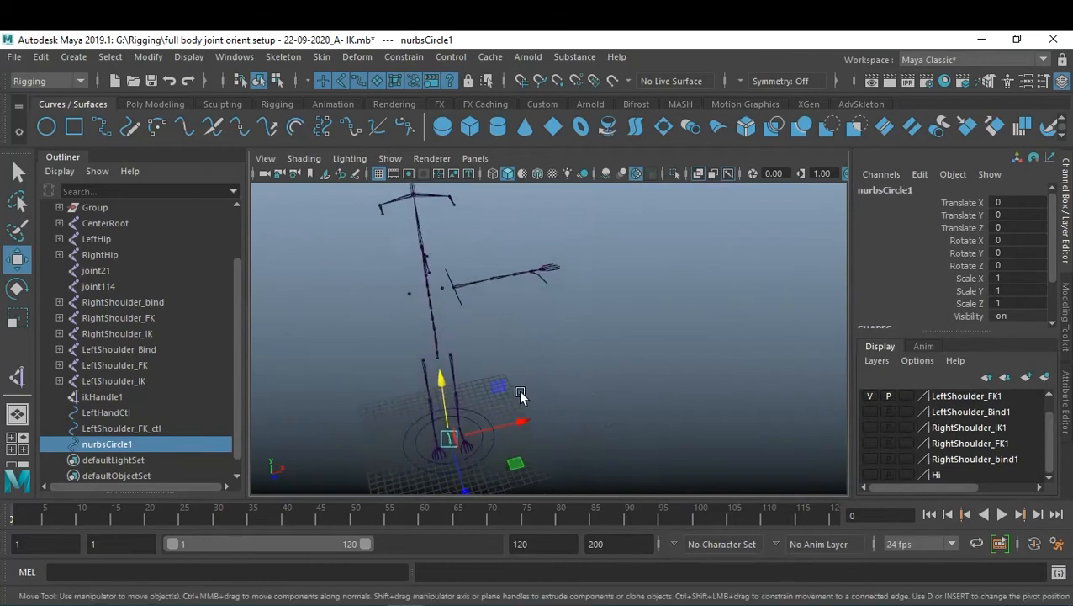
pyautogui.keyDown('alt'); pyautogui.moveTo(522, 395); pyautogui.dragTo(494, 268); pyautogui.keyUp('alt')
pyautogui.press('v')
pyautogui.press('f')
pyautogui.keyDown('alt'); pyautogui.moveTo(683, 412); pyautogui.dragTo(727, 426); pyautogui.keyUp('alt')
pyautogui.scroll(-1, 722, 425)
pyautogui.keyDown('alt'); pyautogui.moveTo(720, 426); pyautogui.dragTo(485, 365, button='middle'); pyautogui.keyUp('alt')
pyautogui.scroll(-2, 651, 412)
pyautogui.keyDown('alt'); pyautogui.moveTo(485, 367); pyautogui.dragTo(687, 378); pyautogui.keyUp('alt')
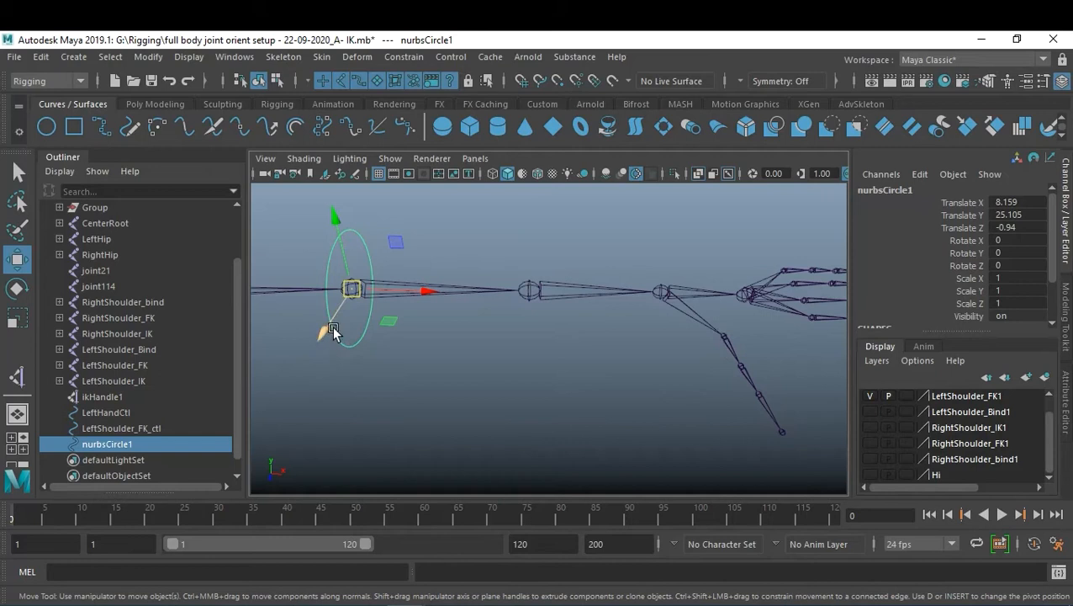
# - Duplicate the elbow circle and snap the copy onto the base joint of the left thumb
pyautogui.hotkey('ctrl', 'd')
pyautogui.moveTo(353, 290); pyautogui.dragTo(821, 407)
pyautogui.keyDown('alt'); pyautogui.moveTo(626, 357); pyautogui.dragTo(726, 374, button='right'); pyautogui.keyUp('alt')
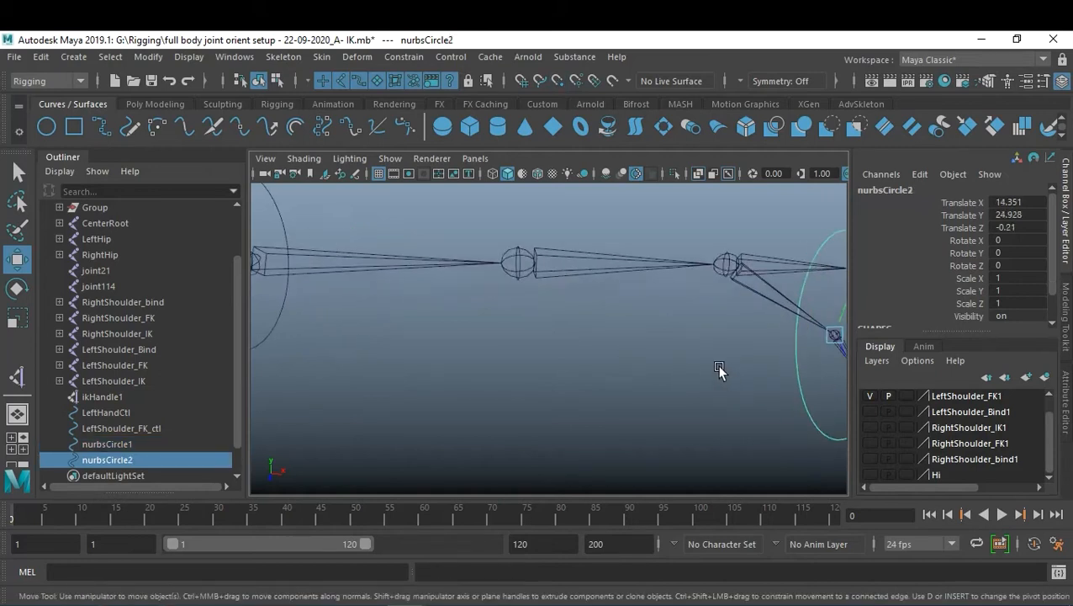
pyautogui.keyDown('alt'); pyautogui.moveTo(726, 374); pyautogui.dragTo(532, 377, button='middle'); pyautogui.keyUp('alt')
# - Orient-constrain the thumb base circle to the LeftThumb_FK base joint with Maintain offset off and all axes constrained
pyautogui.click(740, 400)
pyautogui.keyDown('alt'); pyautogui.moveTo(741, 401); pyautogui.dragTo(761, 394, button='right'); pyautogui.keyUp('alt')
pyautogui.keyDown('alt'); pyautogui.moveTo(678, 391); pyautogui.dragTo(594, 384); pyautogui.keyUp('alt')
pyautogui.click(597, 386)
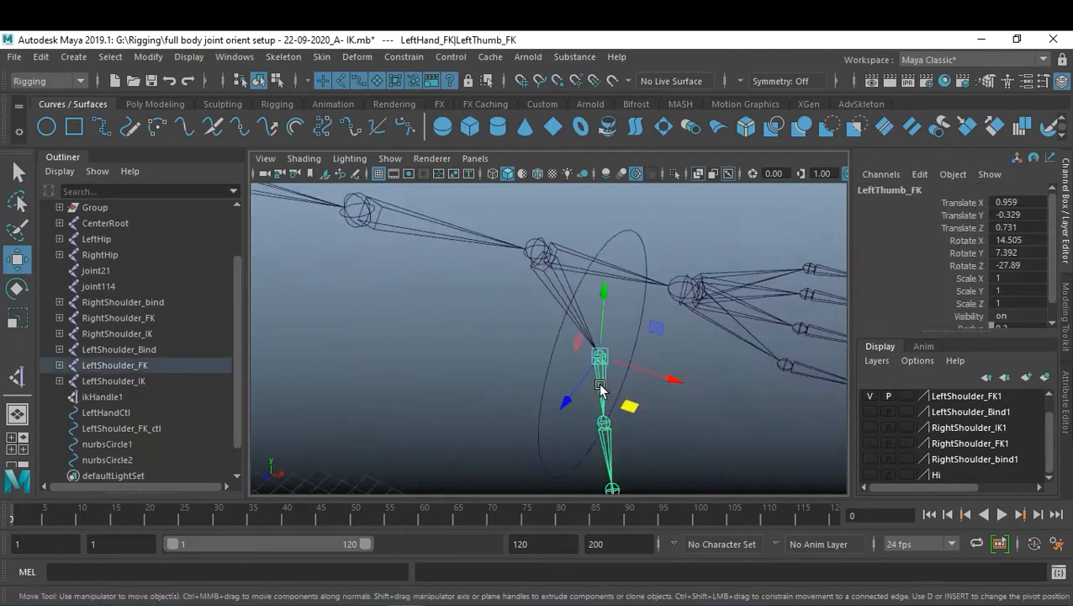
pyautogui.click(553, 360)
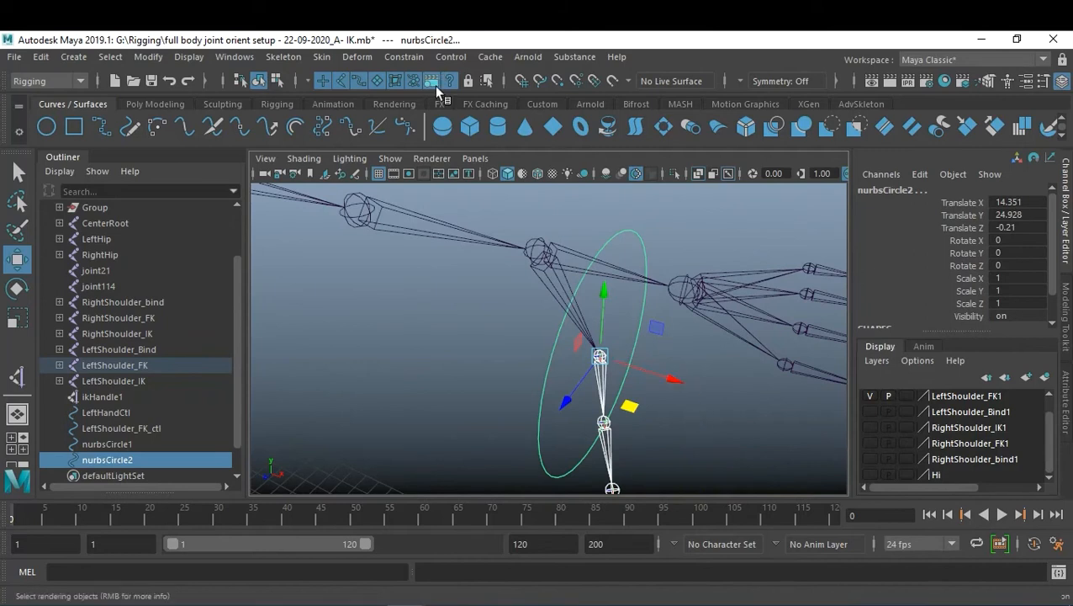
pyautogui.click(405, 58)
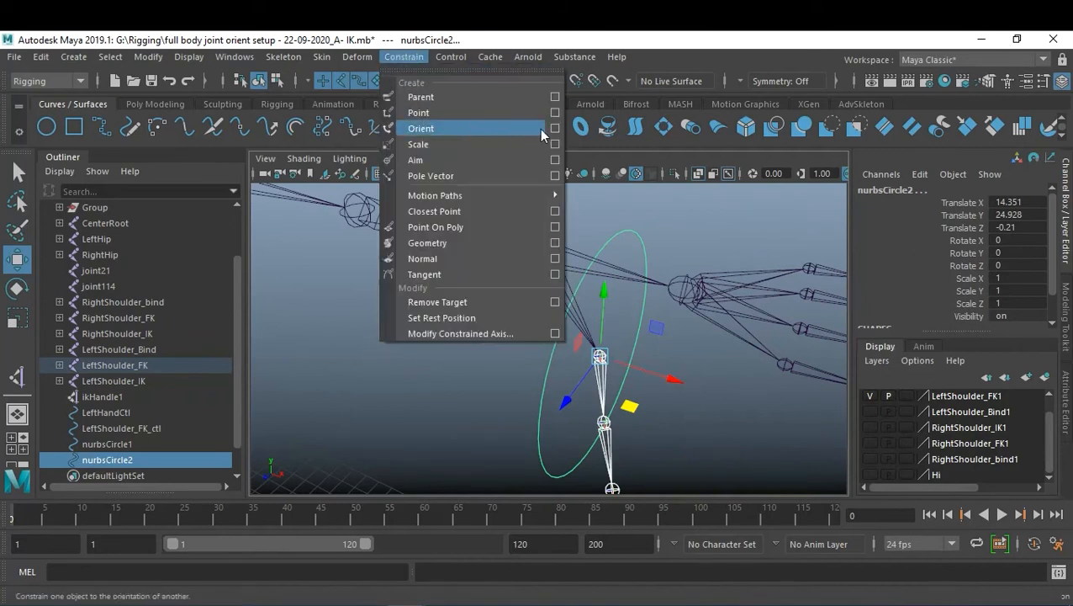
pyautogui.click(555, 128)
pyautogui.click(603, 211)
pyautogui.click(630, 242)
pyautogui.moveTo(784, 192); pyautogui.dragTo(894, 114)
pyautogui.click(912, 379)
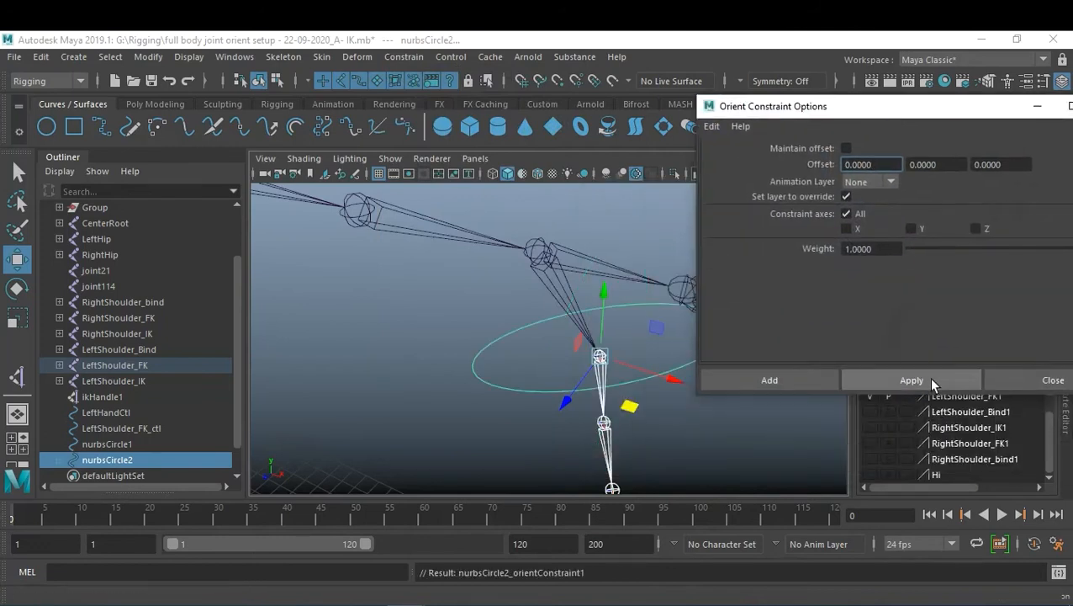
pyautogui.click(700, 415)
pyautogui.keyDown('alt'); pyautogui.moveTo(702, 412); pyautogui.dragTo(402, 374); pyautogui.keyUp('alt')
pyautogui.keyDown('alt'); pyautogui.moveTo(478, 347); pyautogui.dragTo(505, 328); pyautogui.keyUp('alt')
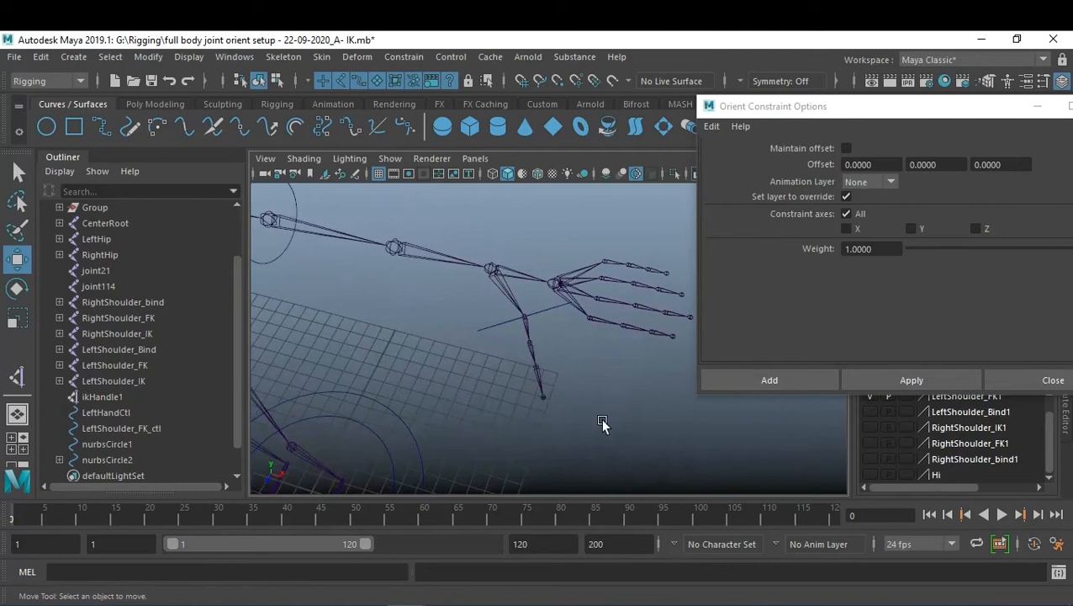
pyautogui.doubleClick(46, 127)
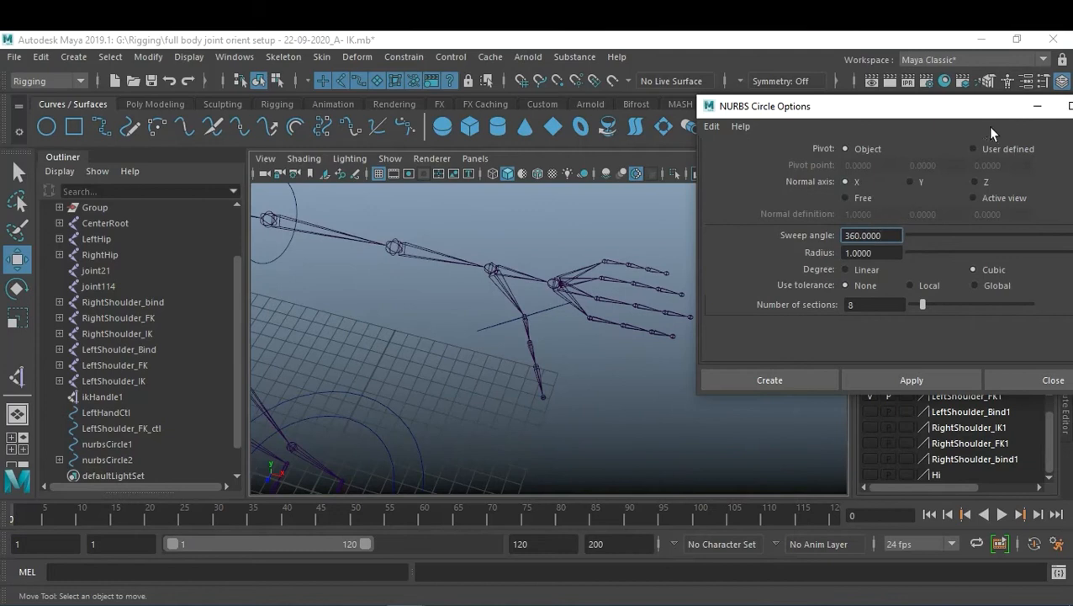
pyautogui.moveTo(973, 118); pyautogui.dragTo(897, 170)
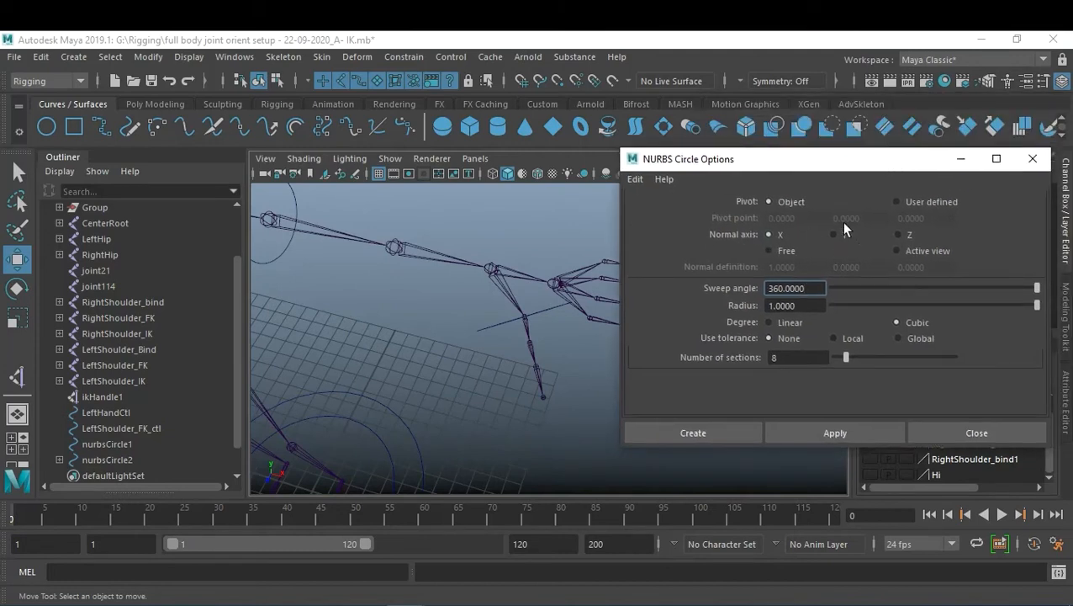
pyautogui.click(1030, 164)
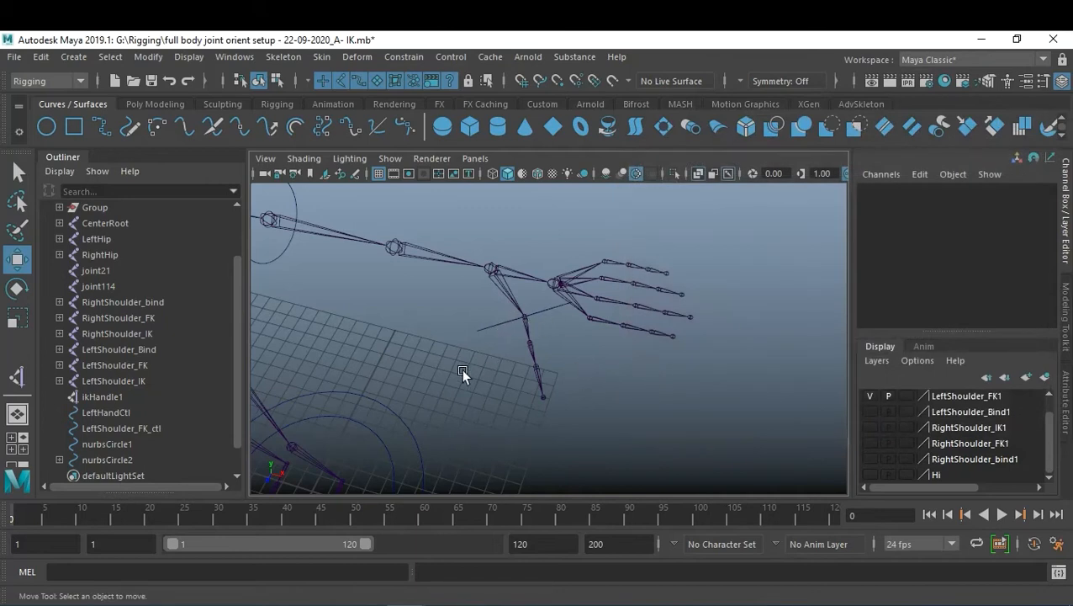
# - Delete the orient constraint under the thumb base circle, keeping the circle itself
pyautogui.keyDown('alt'); pyautogui.moveTo(525, 380); pyautogui.dragTo(622, 364); pyautogui.keyUp('alt')
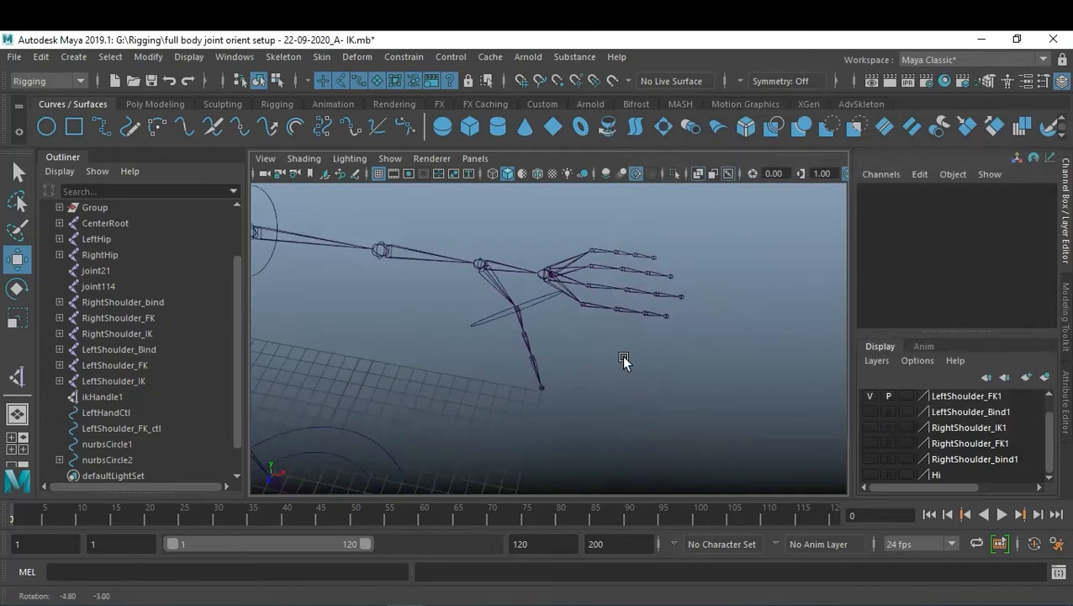
pyautogui.click(59, 460)
pyautogui.scroll(-1, 127, 443)
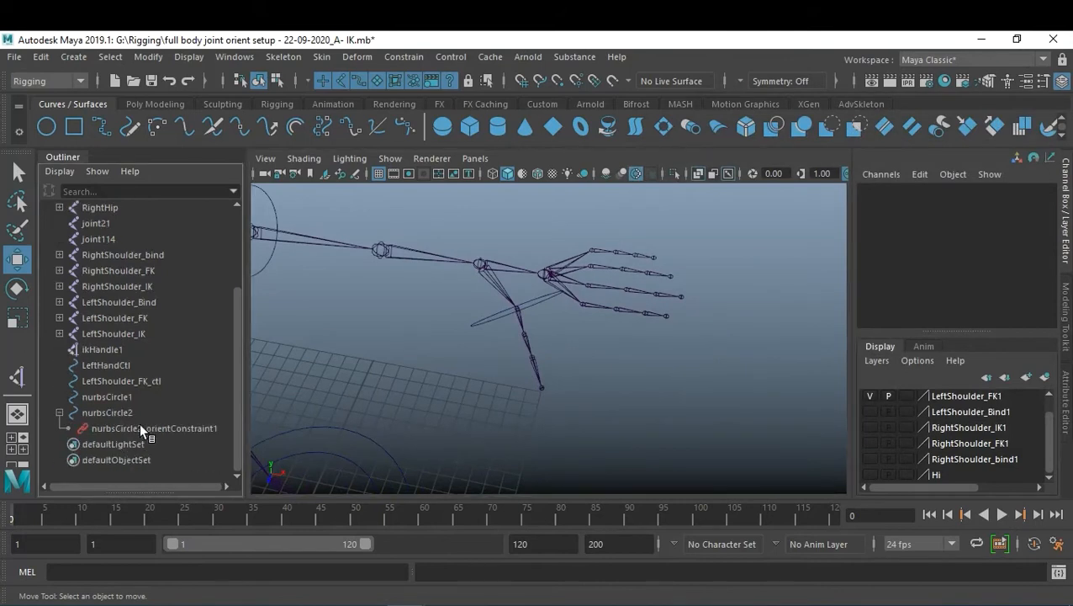
pyautogui.click(139, 425)
pyautogui.press('Delete')
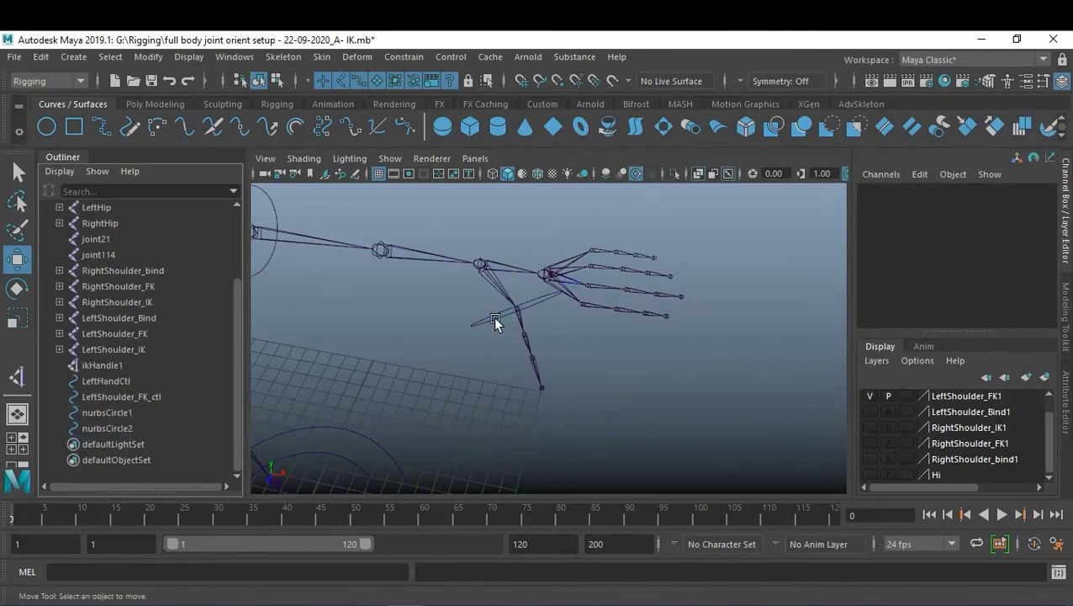
pyautogui.click(491, 316)
pyautogui.keyDown('alt'); pyautogui.moveTo(490, 315); pyautogui.dragTo(422, 383); pyautogui.keyUp('alt')
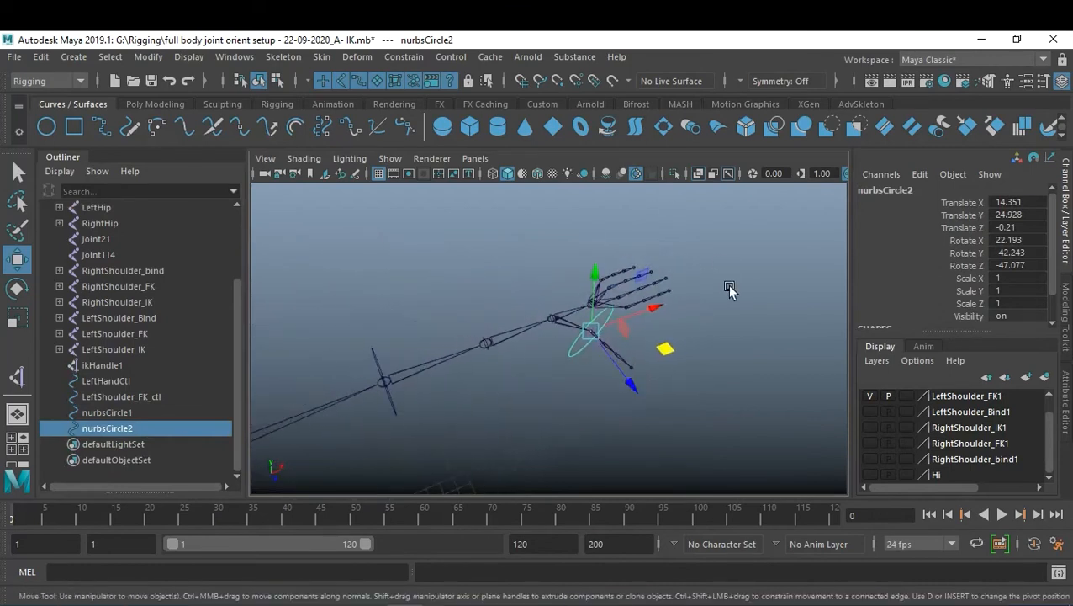
pyautogui.click(727, 438)
pyautogui.keyDown('alt'); pyautogui.moveTo(625, 369); pyautogui.dragTo(661, 399); pyautogui.keyUp('alt')
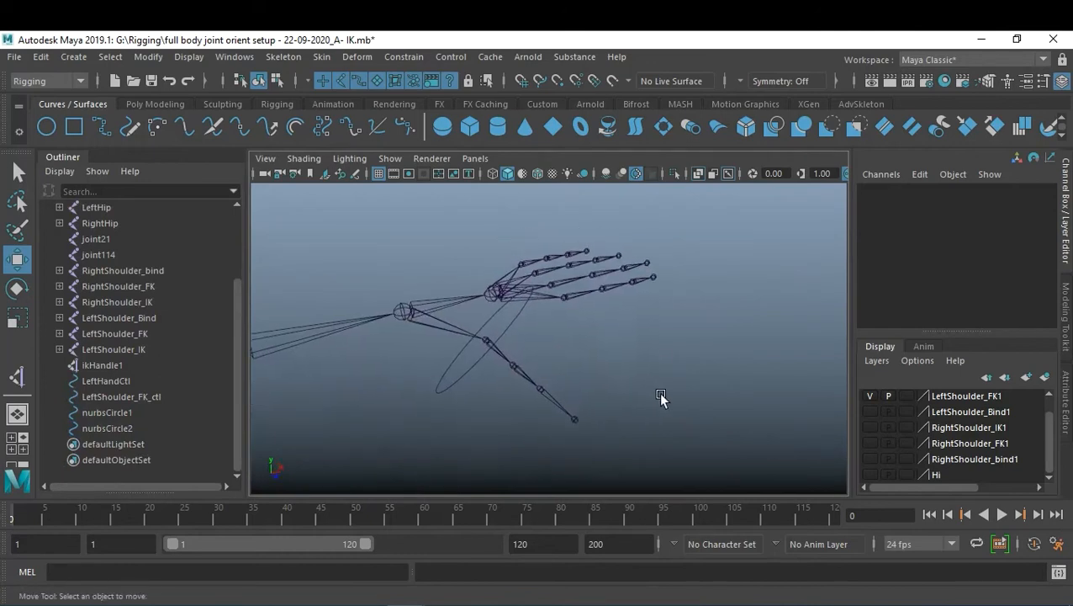
pyautogui.keyDown('alt'); pyautogui.moveTo(481, 364); pyautogui.dragTo(495, 385); pyautogui.keyUp('alt')
pyautogui.keyDown('alt'); pyautogui.moveTo(523, 387); pyautogui.dragTo(562, 402); pyautogui.keyUp('alt')
# - Duplicate the oriented thumb base circle and snap the copy onto the second thumb joint
pyautogui.click(526, 348)
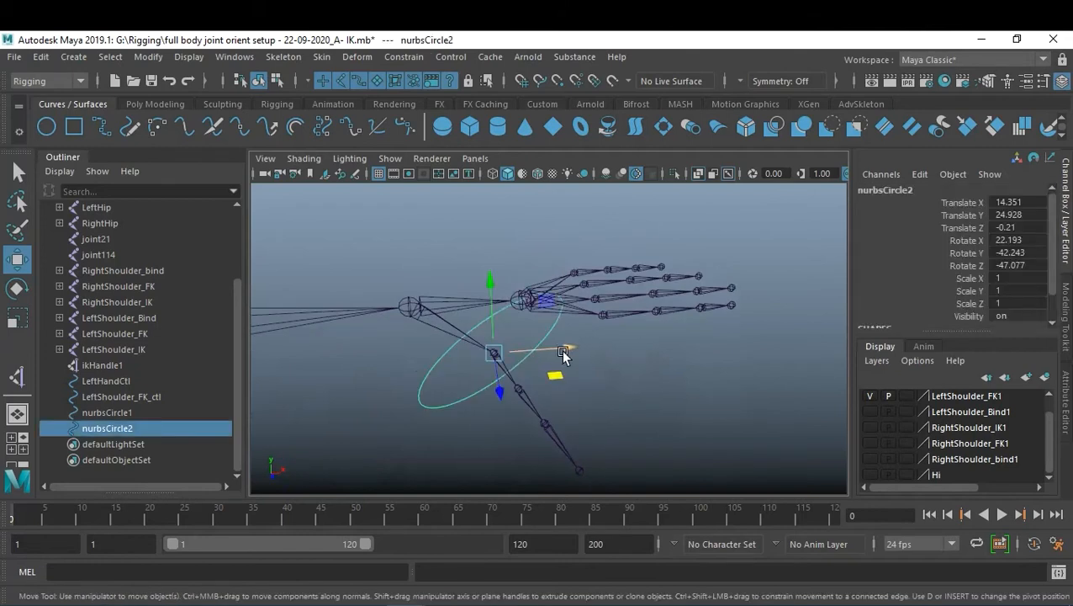
pyautogui.hotkey('ctrl', 'd')
pyautogui.moveTo(500, 389); pyautogui.dragTo(534, 401)
pyautogui.keyDown('alt'); pyautogui.moveTo(618, 424); pyautogui.dragTo(694, 418); pyautogui.keyUp('alt')
pyautogui.moveTo(547, 385)
pyautogui.mouseDown()
pyautogui.moveTo(740, 356)
pyautogui.moveTo(641, 444)
pyautogui.moveTo(538, 382)
pyautogui.mouseUp()
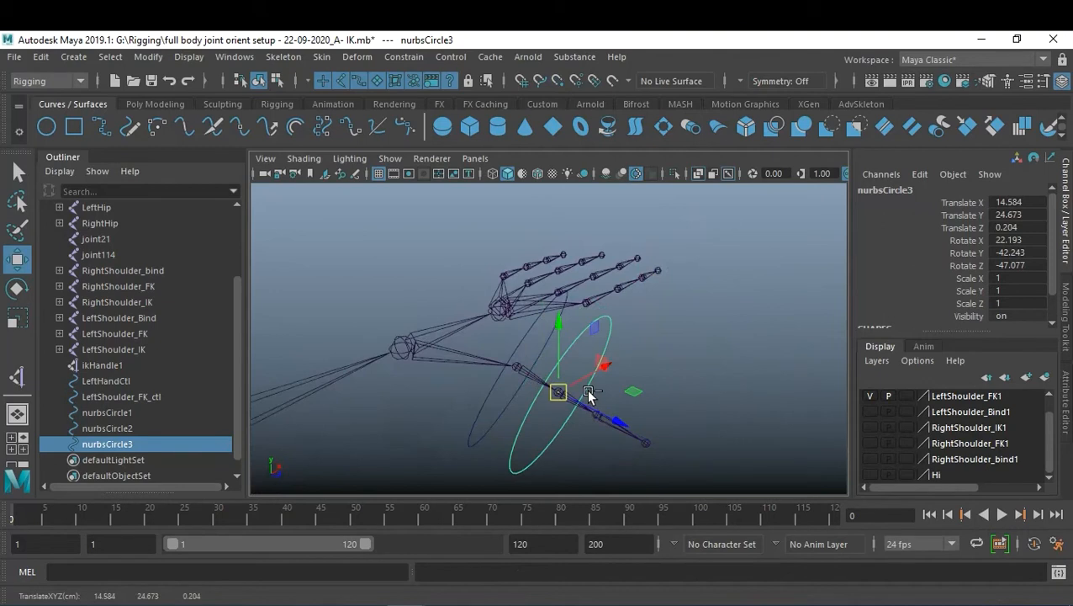
# - Duplicate the second thumb circle and snap the copy onto the third thumb joint
pyautogui.hotkey('ctrl', 'd')
pyautogui.press('v')
pyautogui.moveTo(558, 392); pyautogui.dragTo(626, 421)
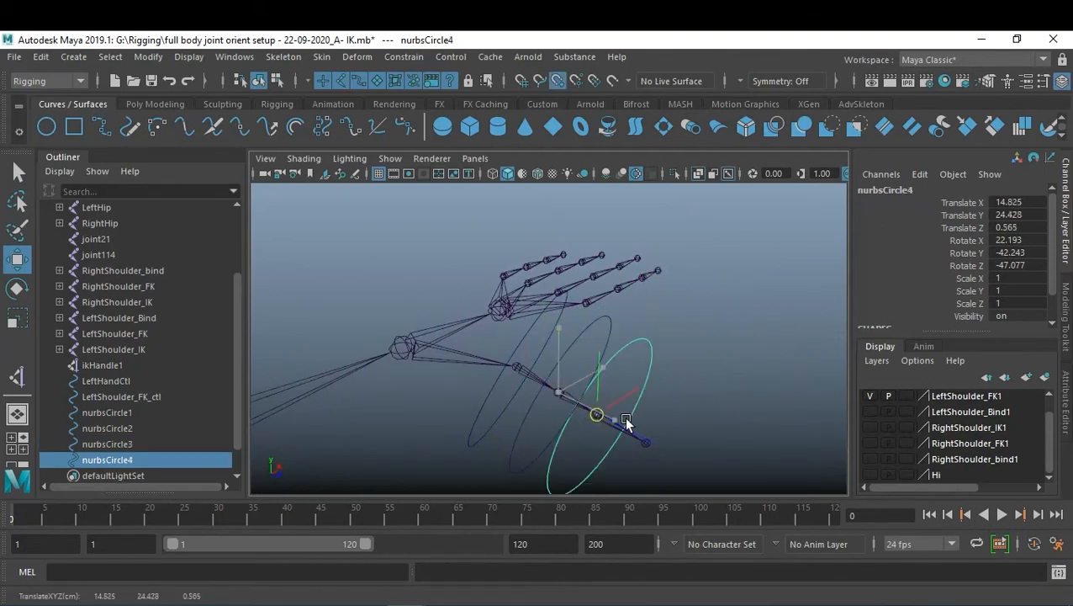
pyautogui.click(769, 400)
pyautogui.keyDown('alt'); pyautogui.moveTo(768, 400); pyautogui.dragTo(614, 402); pyautogui.keyUp('alt')
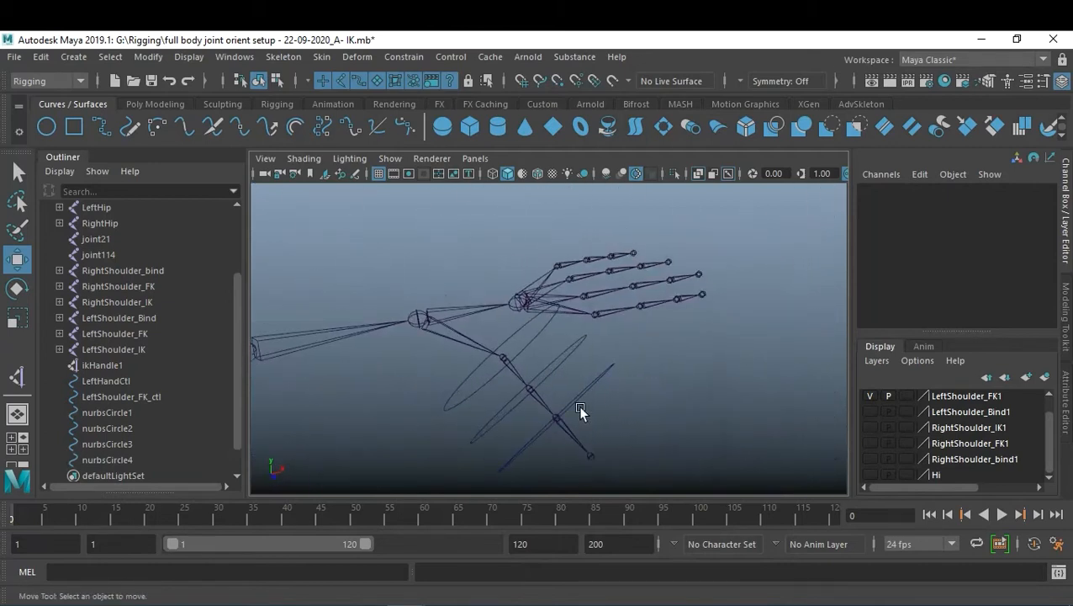
# - Add the Orient constraint command to the Rigging shelf and use it to constrain the second thumb circle to its joint
pyautogui.click(542, 416)
pyautogui.press('q')
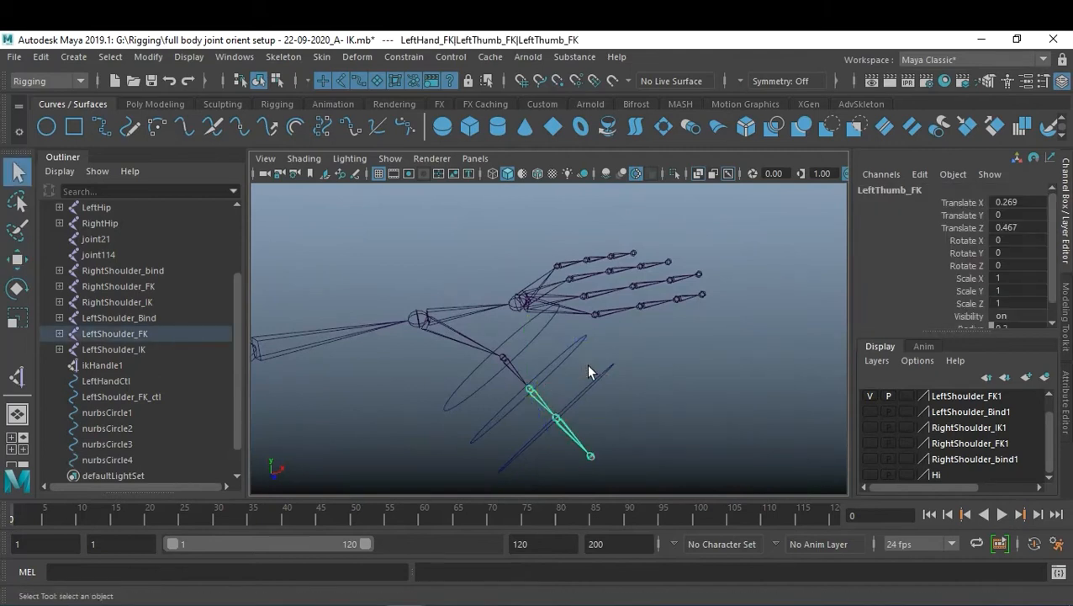
pyautogui.click(567, 346)
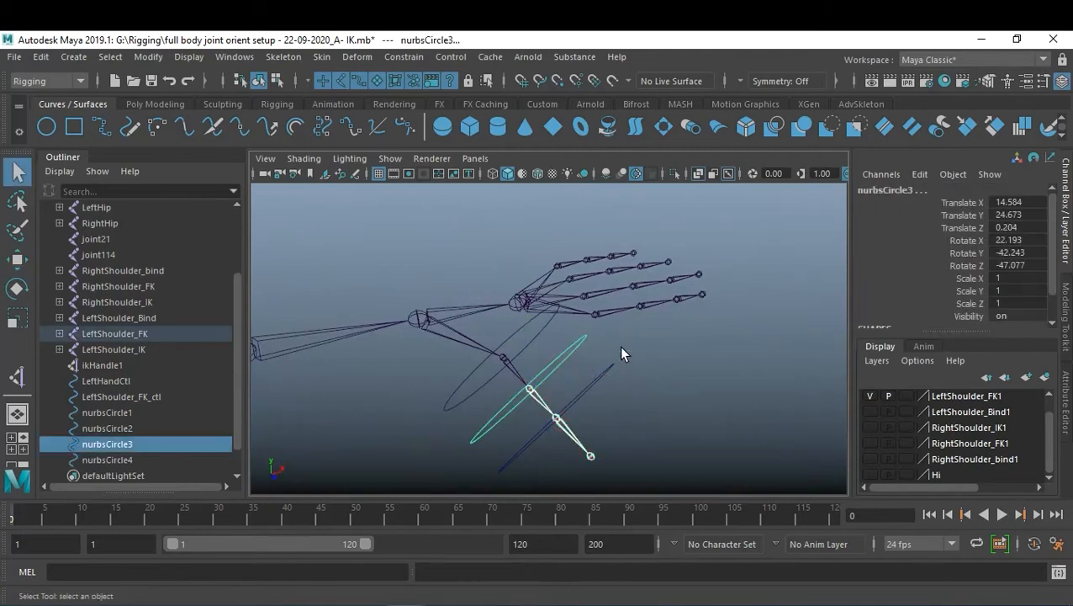
pyautogui.click(399, 59)
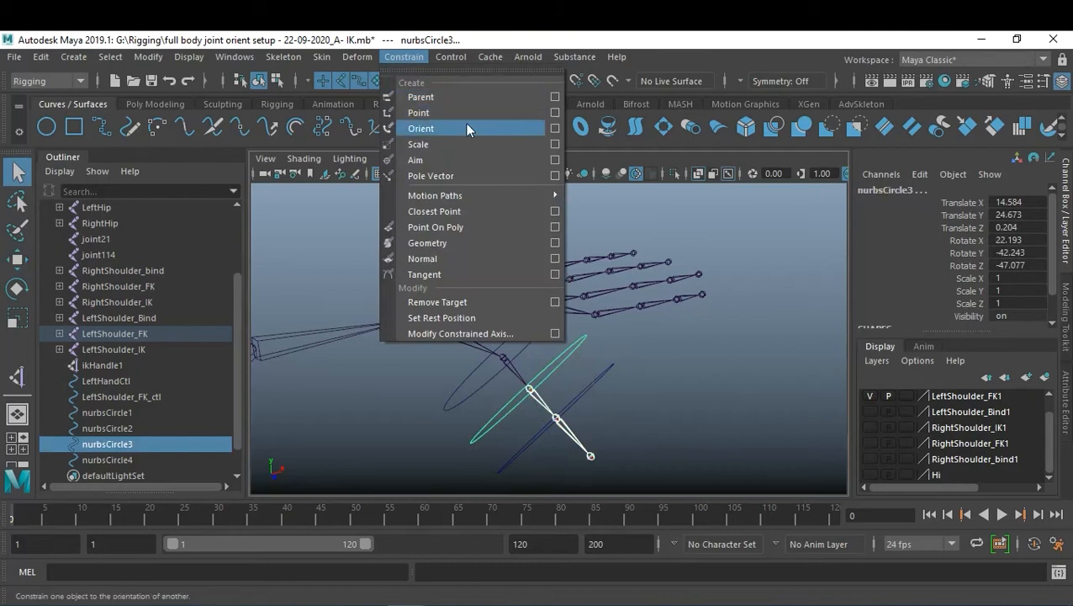
pyautogui.click(525, 39)
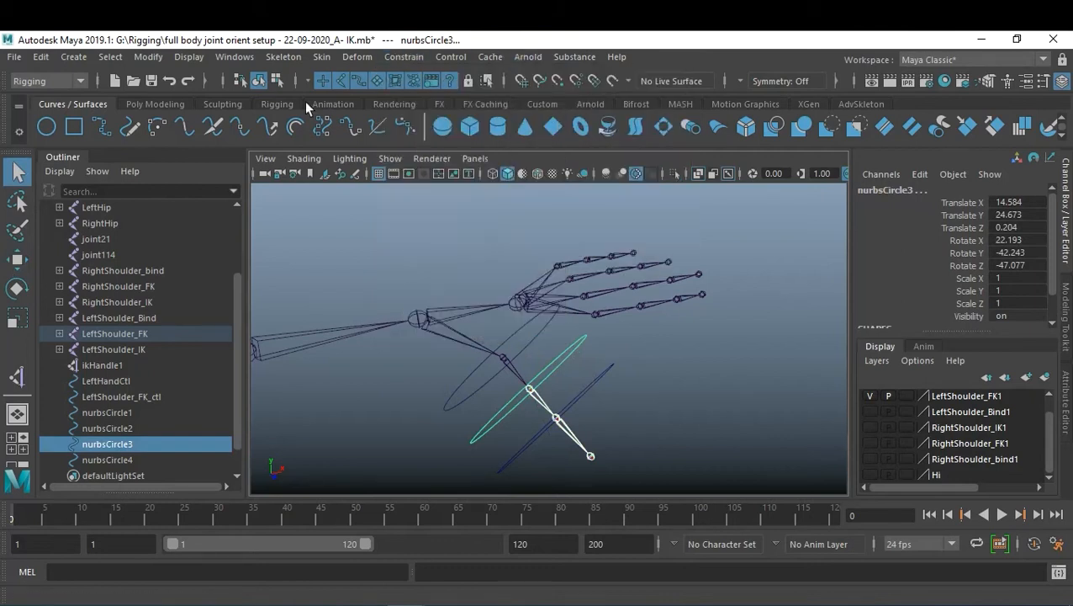
pyautogui.click(278, 104)
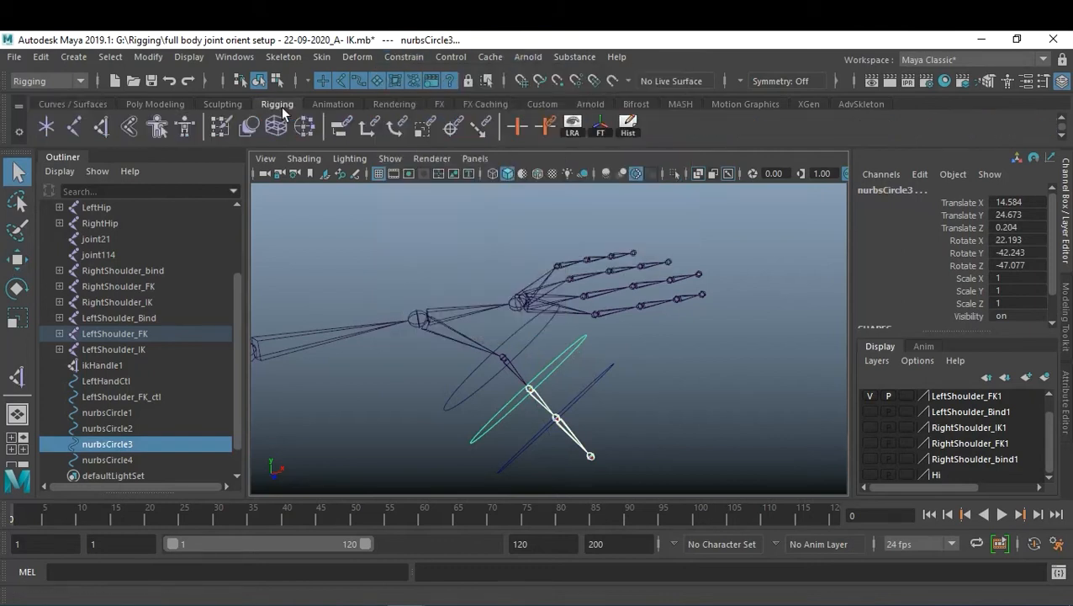
pyautogui.click(402, 57)
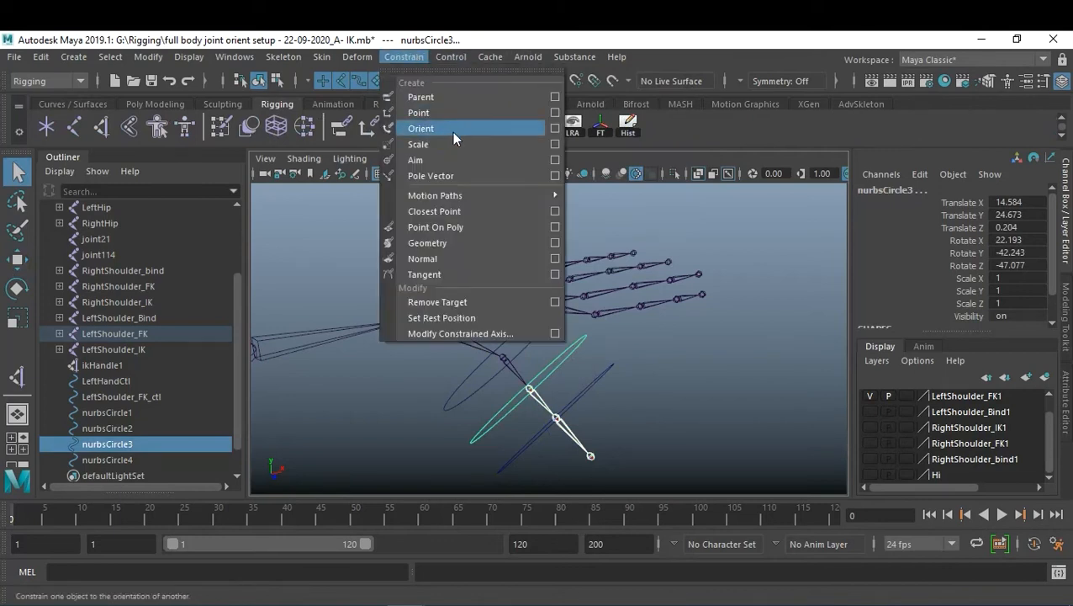
pyautogui.keyDown('ctrl'); pyautogui.keyDown('shift'); pyautogui.click(447, 129); pyautogui.keyUp('shift'); pyautogui.keyUp('ctrl')
pyautogui.click(692, 136)
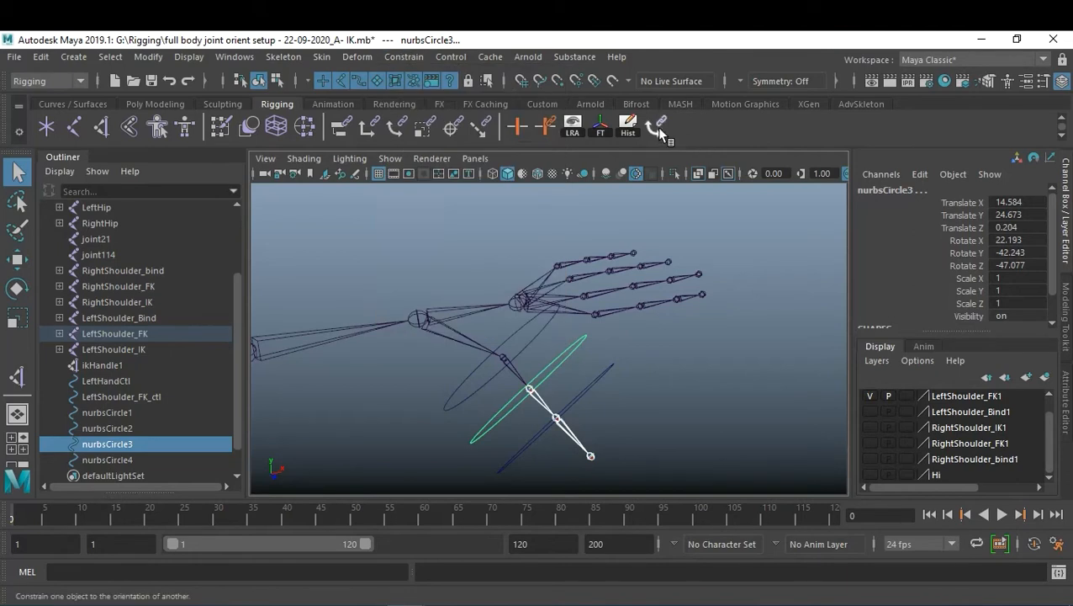
pyautogui.click(660, 129)
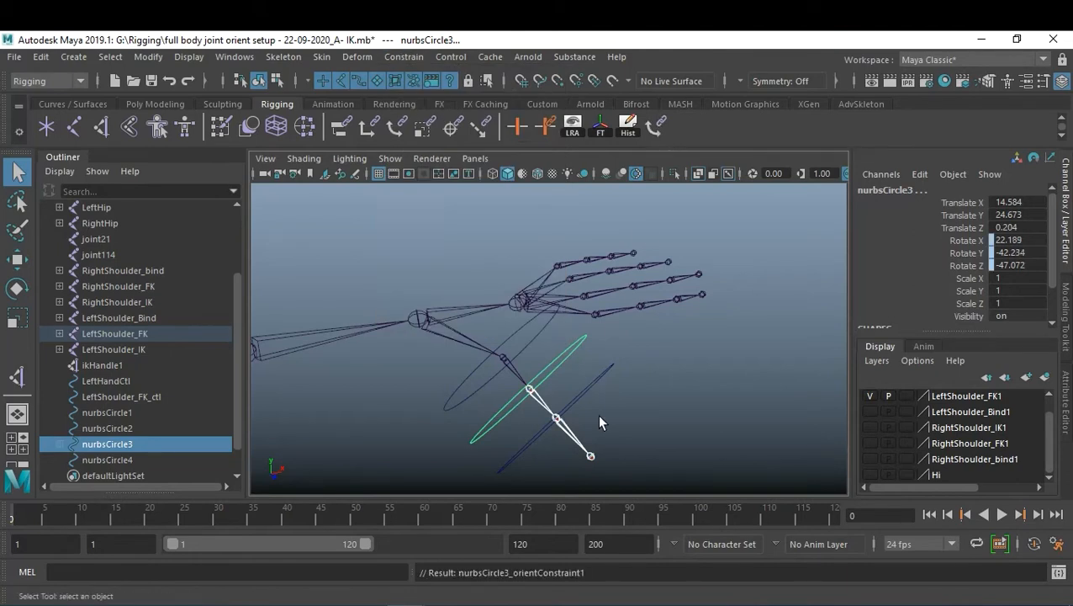
# - Orient-constrain the last thumb circle to the third thumb joint
pyautogui.click(569, 440)
pyautogui.keyDown('shift'); pyautogui.click(576, 406); pyautogui.keyUp('shift')
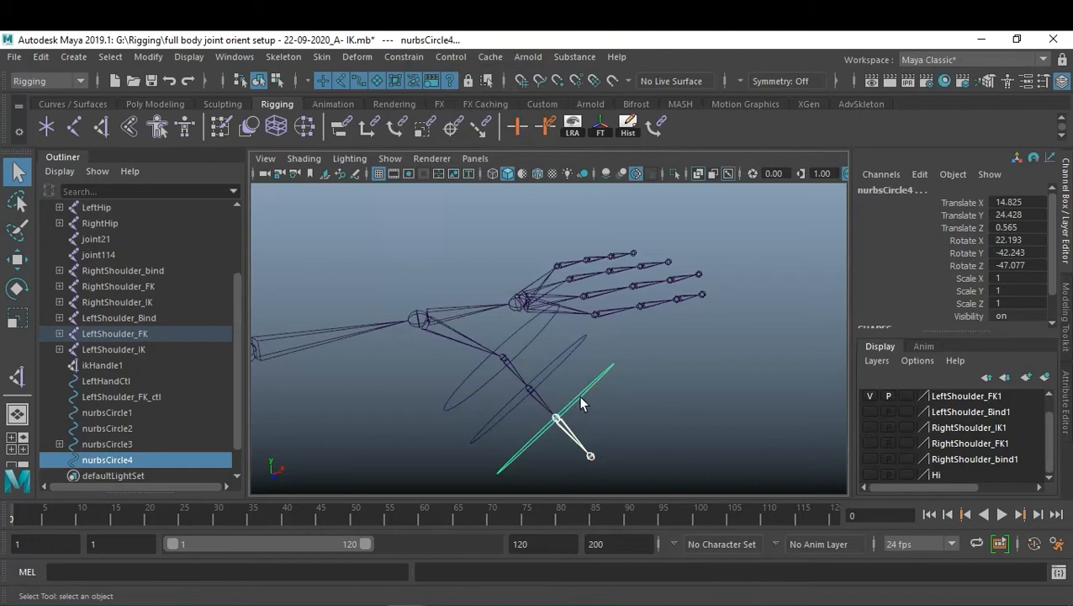
pyautogui.click(655, 135)
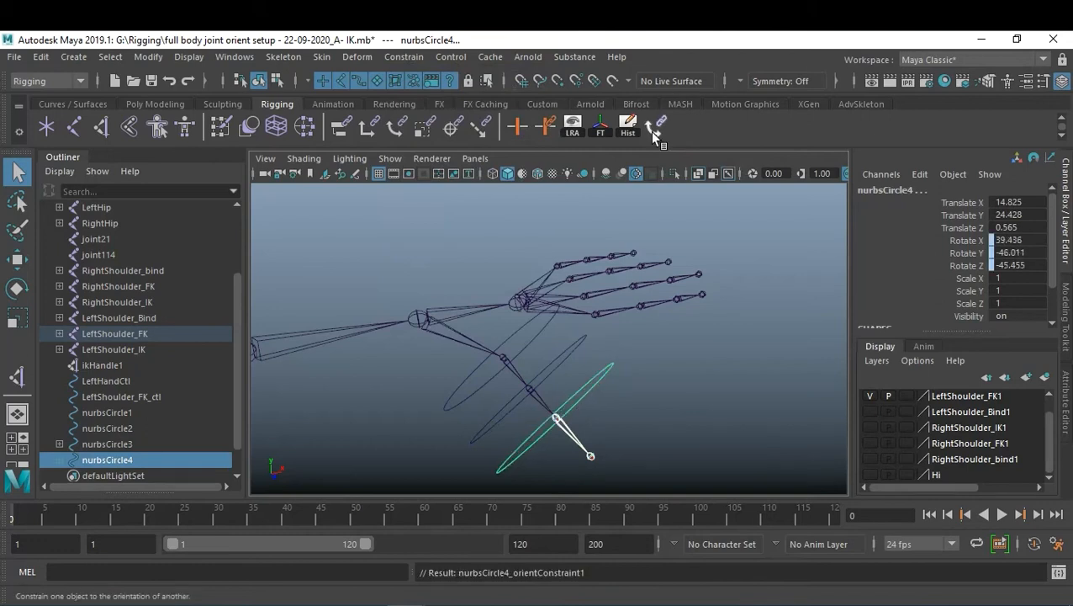
pyautogui.click(677, 423)
pyautogui.keyDown('alt'); pyautogui.moveTo(677, 422); pyautogui.dragTo(545, 389); pyautogui.keyUp('alt')
# - Delete the orient constraints under the second and third thumb circles, keeping both circles
pyautogui.click(59, 443)
pyautogui.click(130, 461)
pyautogui.press('Delete')
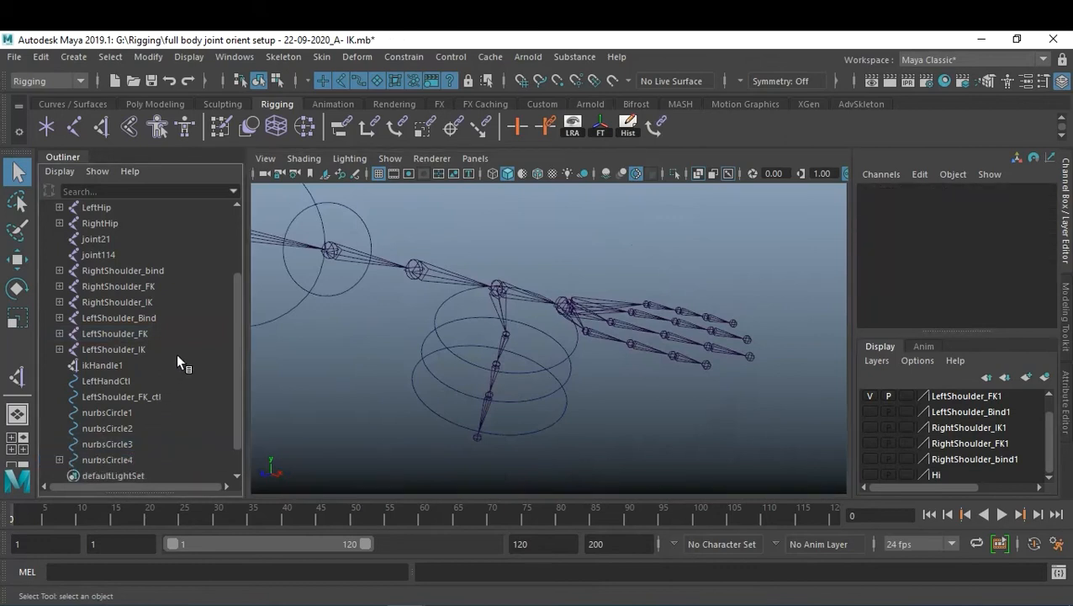
pyautogui.click(60, 460)
pyautogui.scroll(-2, 146, 420)
pyautogui.click(146, 424)
pyautogui.press('Delete')
pyautogui.keyDown('alt'); pyautogui.moveTo(623, 420); pyautogui.dragTo(600, 382); pyautogui.keyUp('alt')
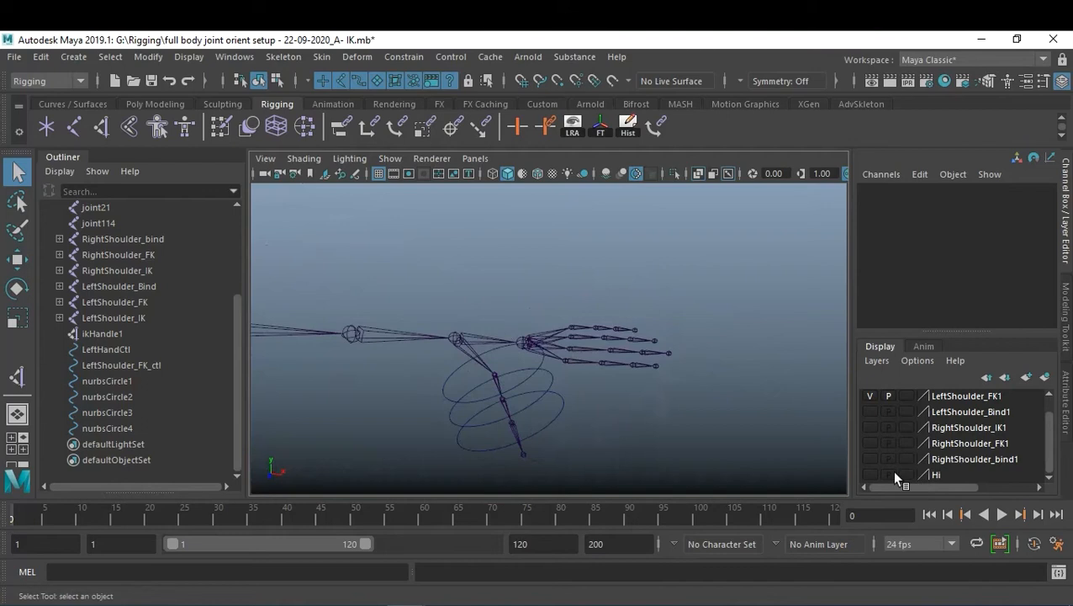
# - Show the Hi mesh layer and scale the three thumb circles uniformly to about 0.55
pyautogui.click(870, 476)
pyautogui.moveTo(513, 404)
pyautogui.keyDown('alt'); pyautogui.mouseDown()
pyautogui.moveTo(536, 417)
pyautogui.moveTo(724, 444)
pyautogui.moveTo(762, 430)
pyautogui.moveTo(584, 402)
pyautogui.moveTo(566, 414)
pyautogui.moveTo(696, 436)
pyautogui.moveTo(519, 399)
pyautogui.mouseUp(); pyautogui.keyUp('alt')
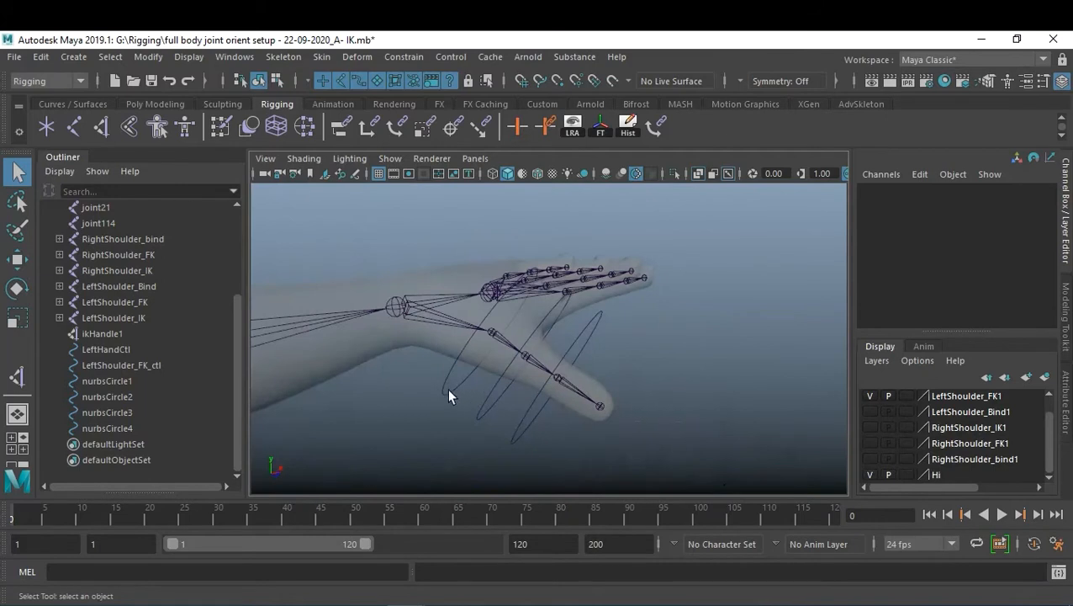
pyautogui.click(448, 388)
pyautogui.keyDown('shift'); pyautogui.click(488, 402); pyautogui.keyUp('shift')
pyautogui.keyDown('shift'); pyautogui.click(520, 419); pyautogui.keyUp('shift')
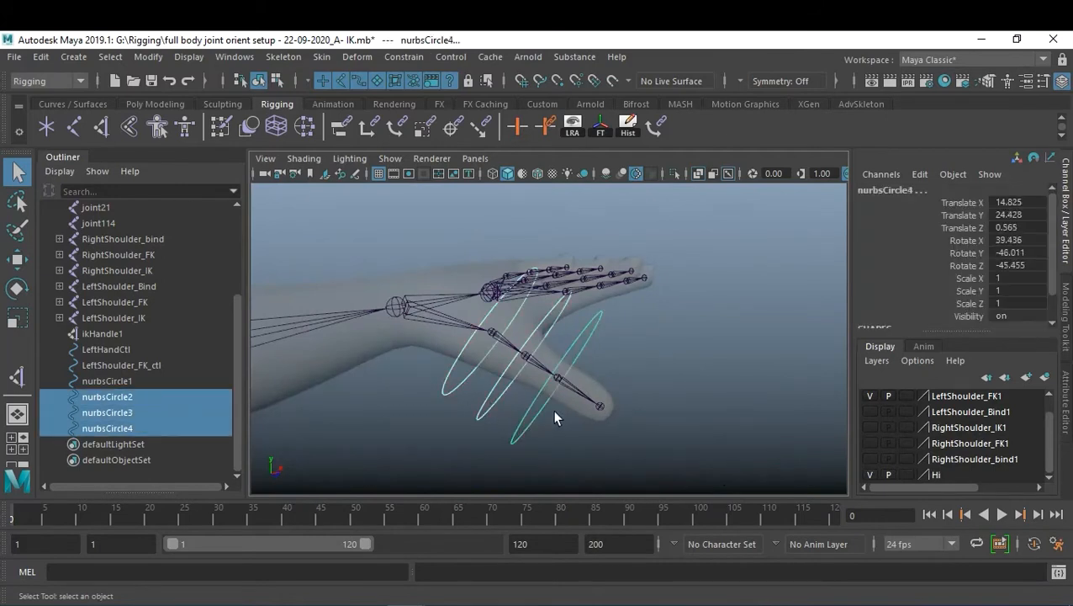
pyautogui.press('r')
pyautogui.moveTo(557, 378); pyautogui.dragTo(485, 389)
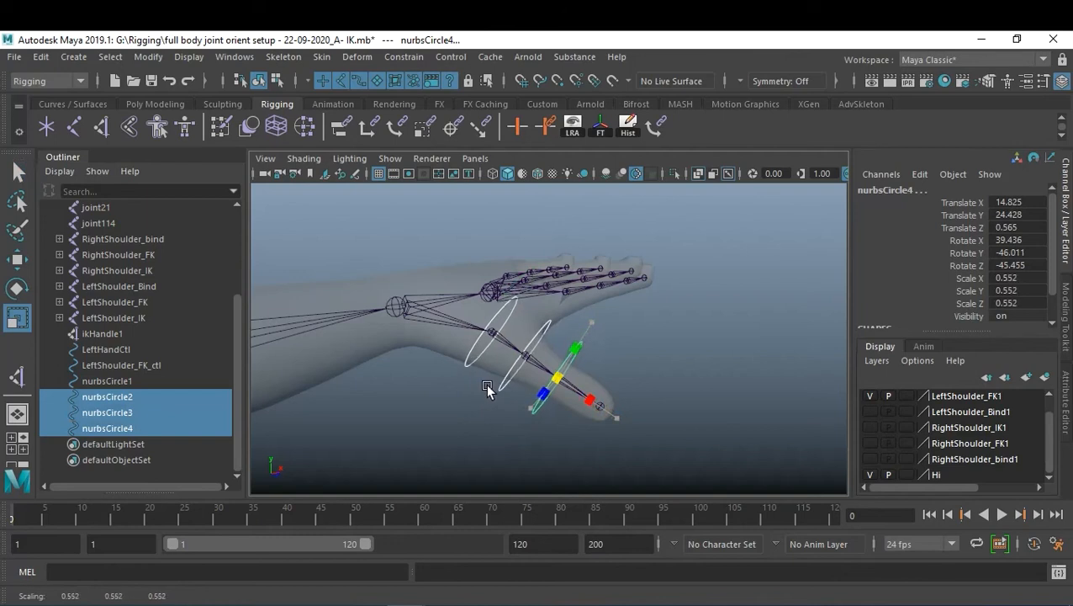
# - Fine-tune the scale of the first thumb circle against the hand mesh, and deselect it
pyautogui.click(665, 364)
pyautogui.keyDown('alt'); pyautogui.moveTo(665, 364); pyautogui.dragTo(612, 412); pyautogui.keyUp('alt')
pyautogui.click(503, 457)
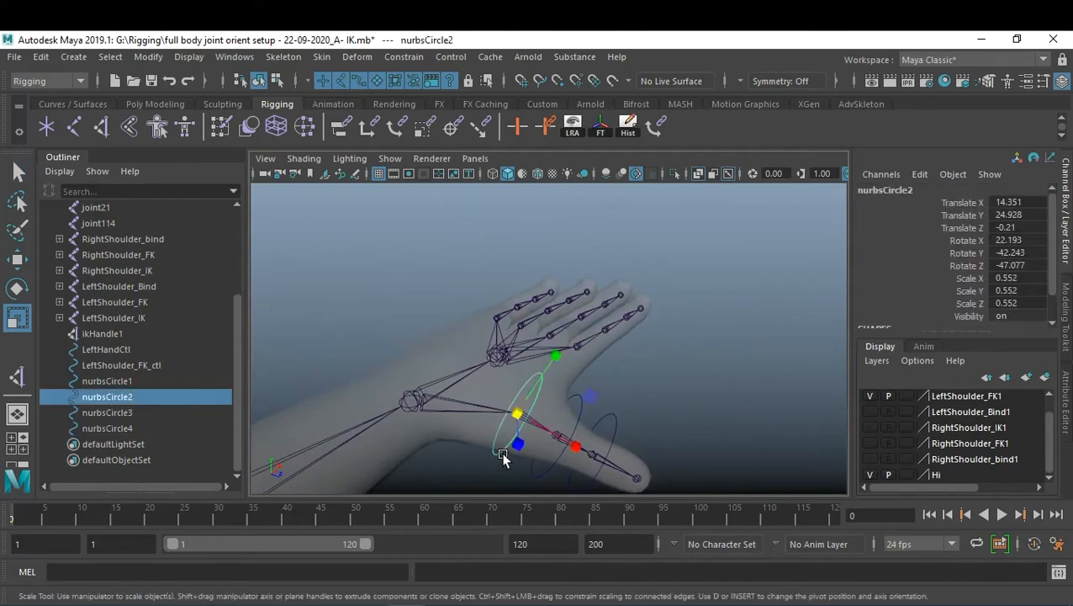
pyautogui.moveTo(527, 414); pyautogui.dragTo(528, 414)
pyautogui.click(695, 411)
pyautogui.keyDown('alt'); pyautogui.moveTo(695, 411); pyautogui.dragTo(523, 351); pyautogui.keyUp('alt')
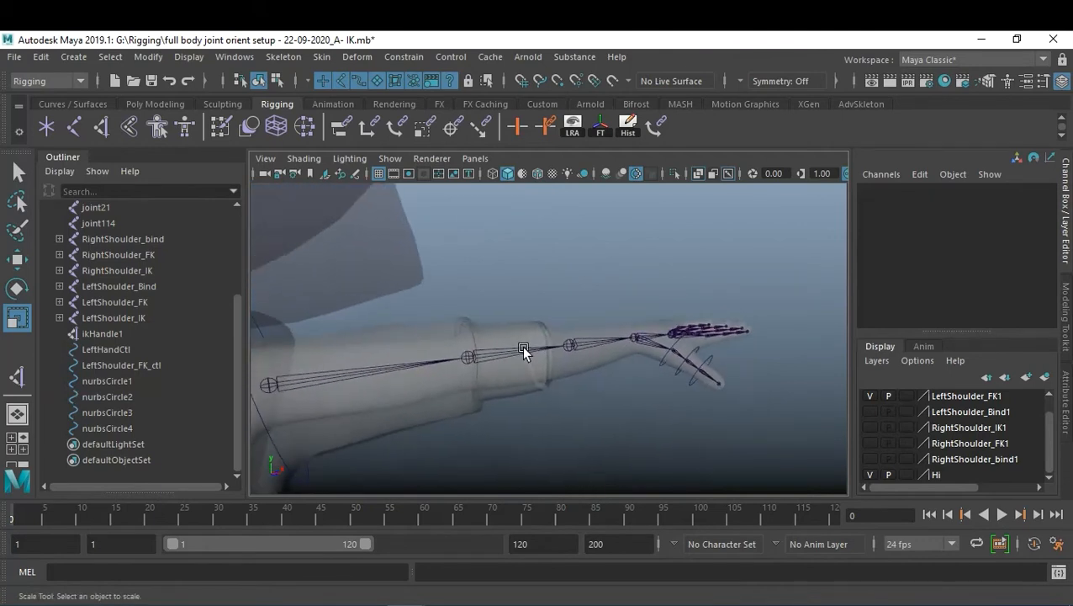
# - Set the Hi layer to reference display so the mesh cannot be selected, and clear the current mesh selection
pyautogui.click(467, 330)
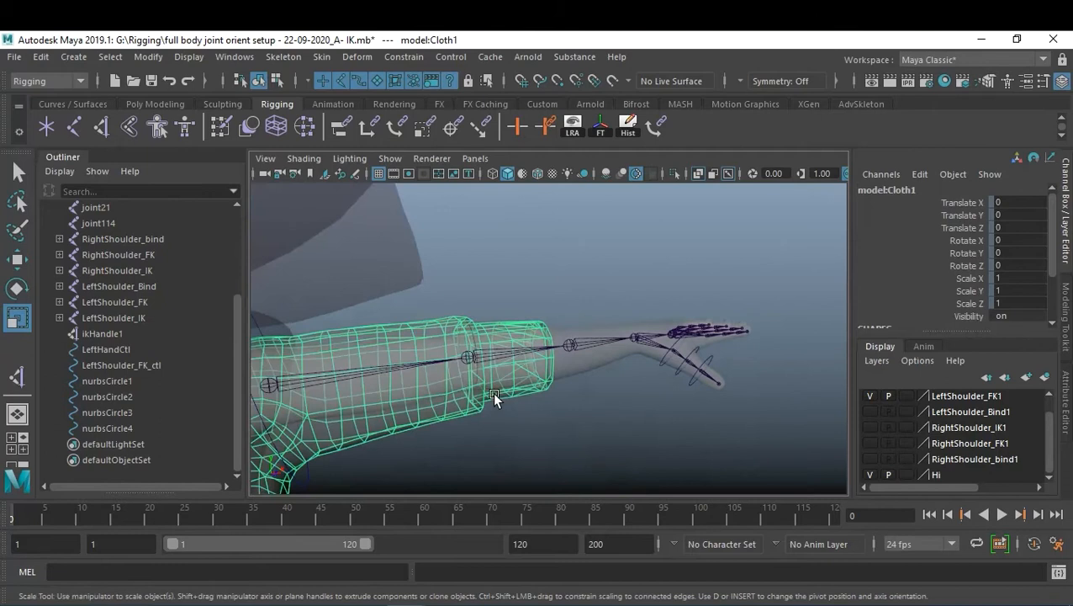
pyautogui.click(906, 475)
pyautogui.click(906, 475)
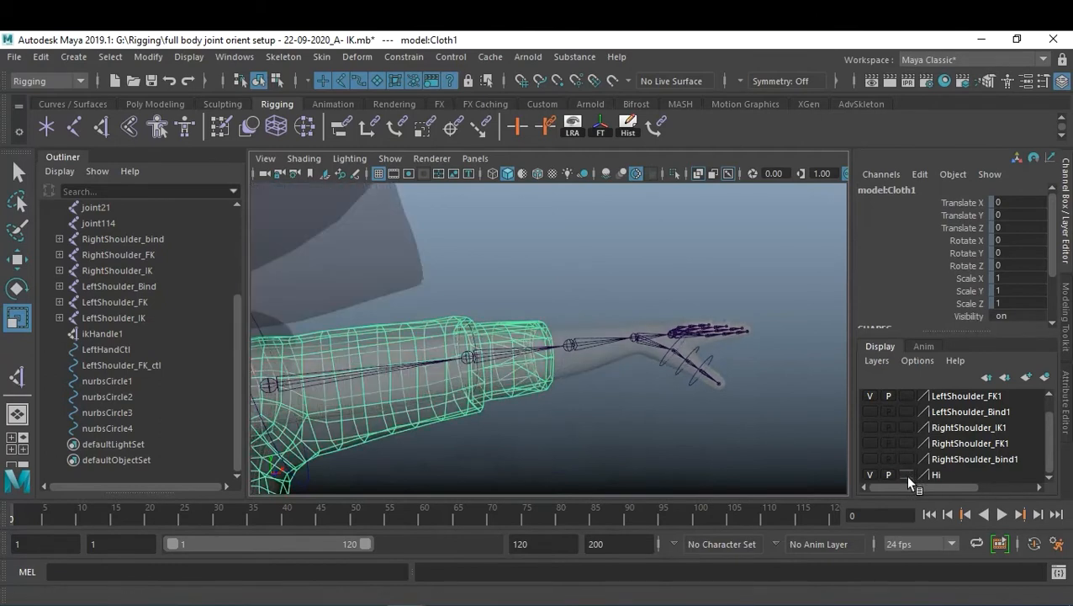
pyautogui.click(511, 463)
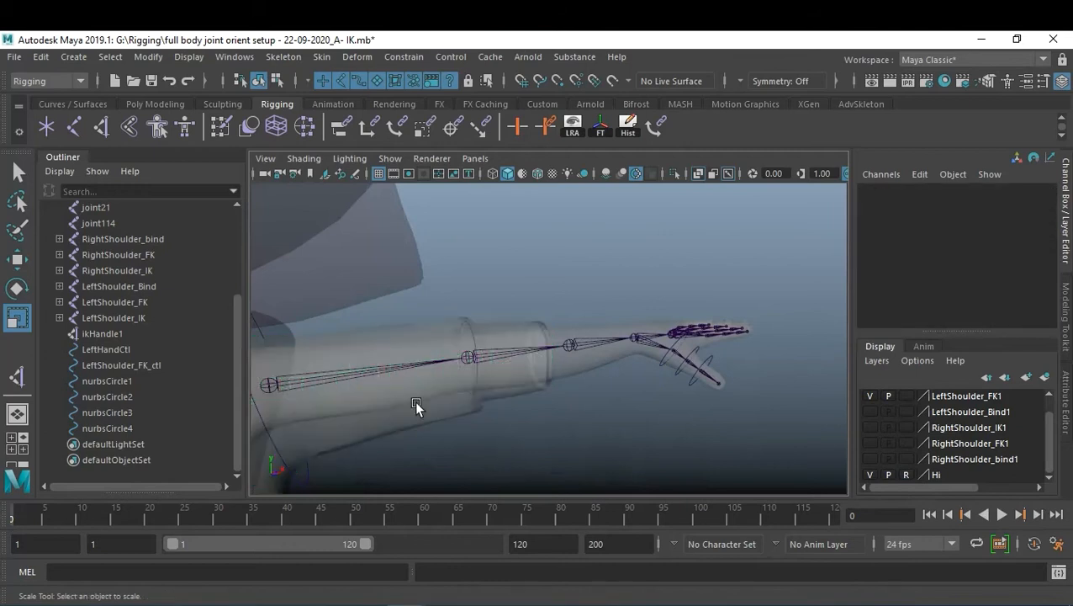
# - Scale the left elbow circle uniformly to about 1.8 and deselect it
pyautogui.click(469, 333)
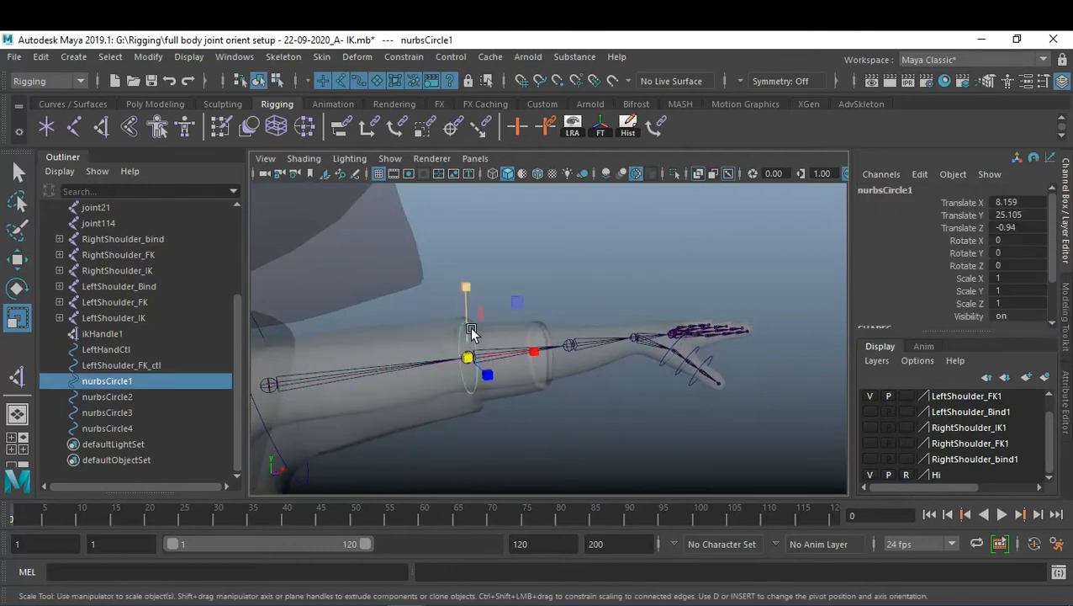
pyautogui.moveTo(467, 358); pyautogui.dragTo(511, 401)
pyautogui.click(577, 432)
pyautogui.keyDown('alt'); pyautogui.moveTo(579, 431); pyautogui.dragTo(531, 459); pyautogui.keyUp('alt')
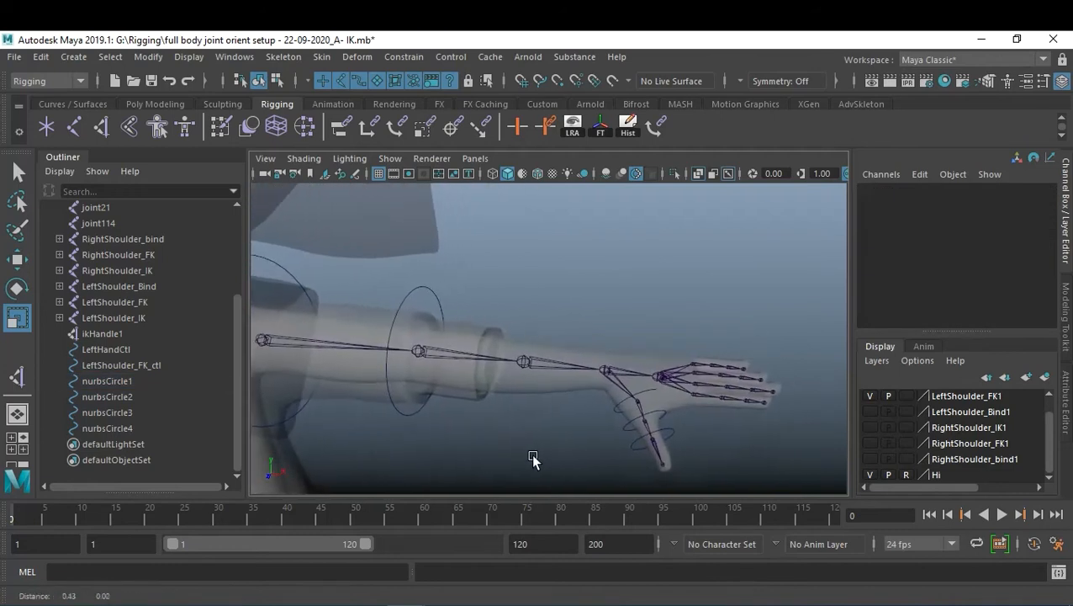
# - Duplicate the elbow circle, hide the Hi layer and snap the copy to the next arm joint after the elbow
pyautogui.click(392, 326)
pyautogui.hotkey('ctrl', 'd')
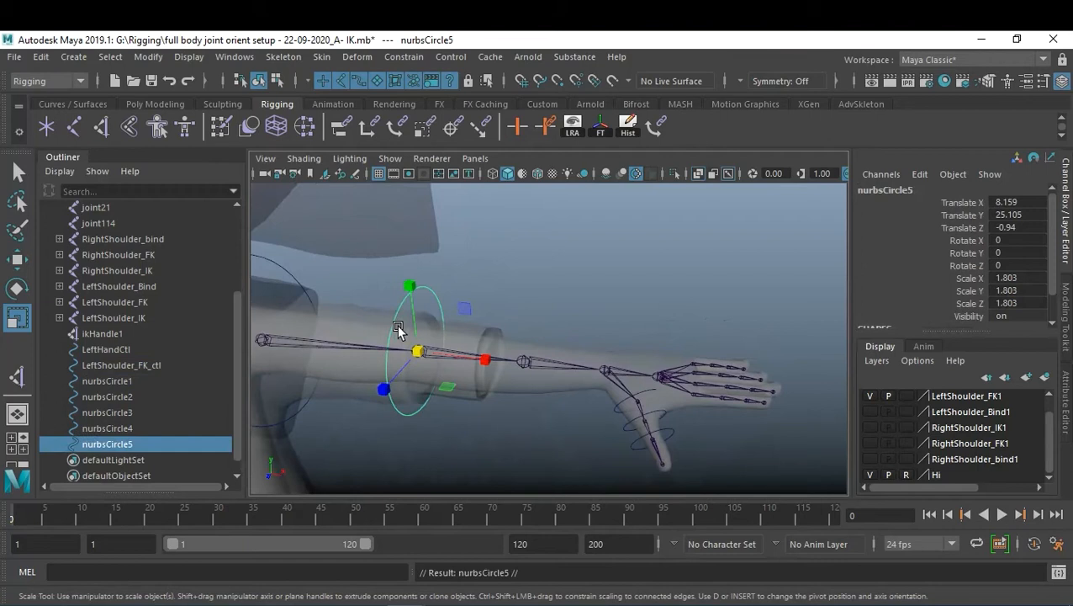
pyautogui.press('w')
pyautogui.moveTo(420, 352); pyautogui.dragTo(538, 365)
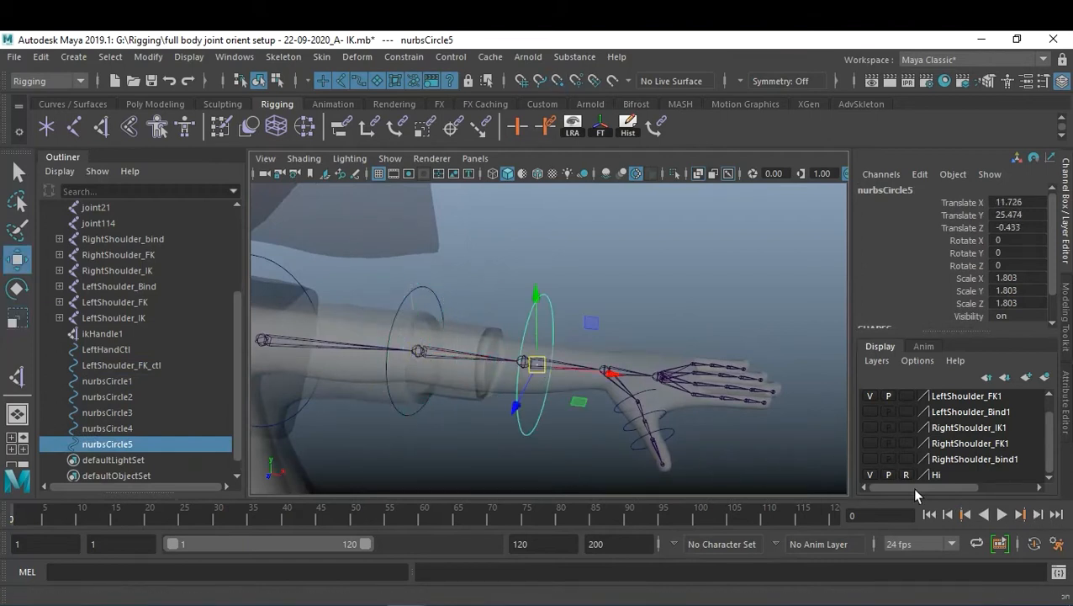
pyautogui.click(870, 475)
pyautogui.moveTo(552, 350); pyautogui.dragTo(536, 370)
# - Duplicate the circle twice, snapping one copy to the joint where the thumb branches and the other to the joint where the fingers branch
pyautogui.hotkey('ctrl', 'd')
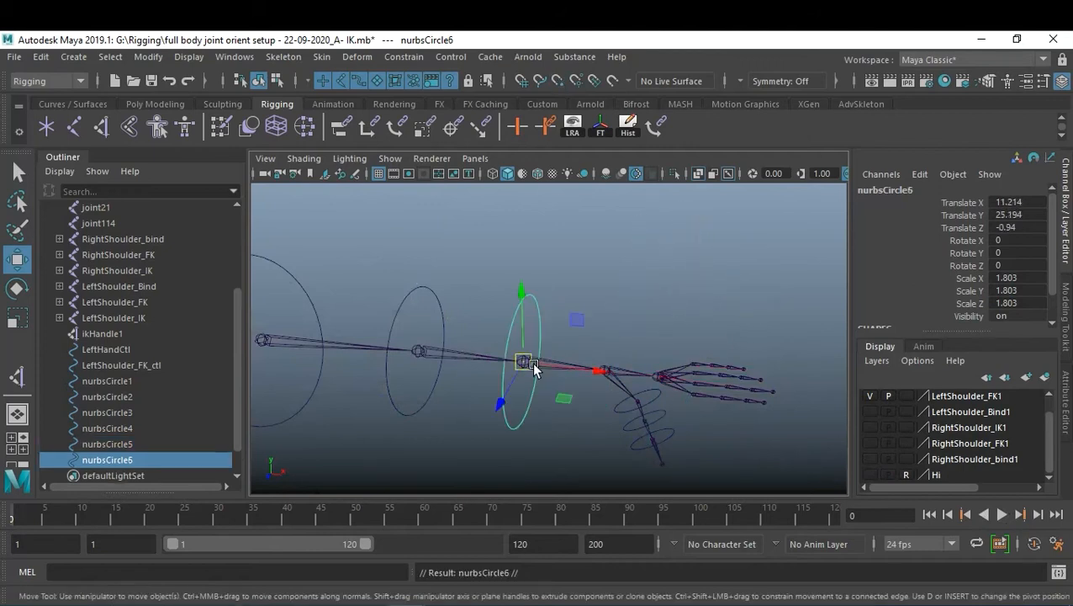
pyautogui.moveTo(532, 362); pyautogui.dragTo(613, 370)
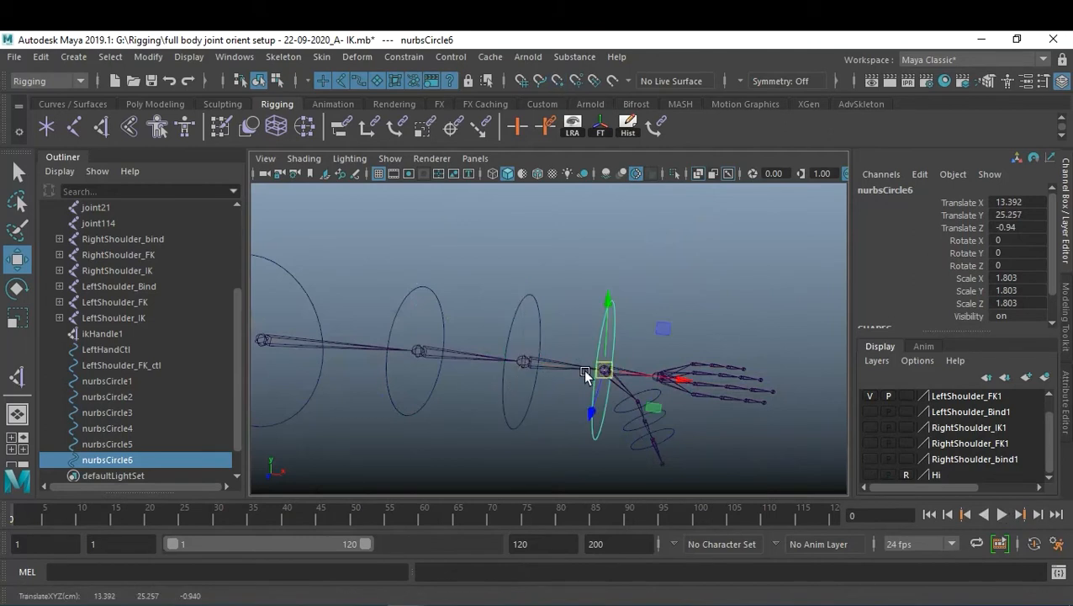
pyautogui.hotkey('ctrl', 'd')
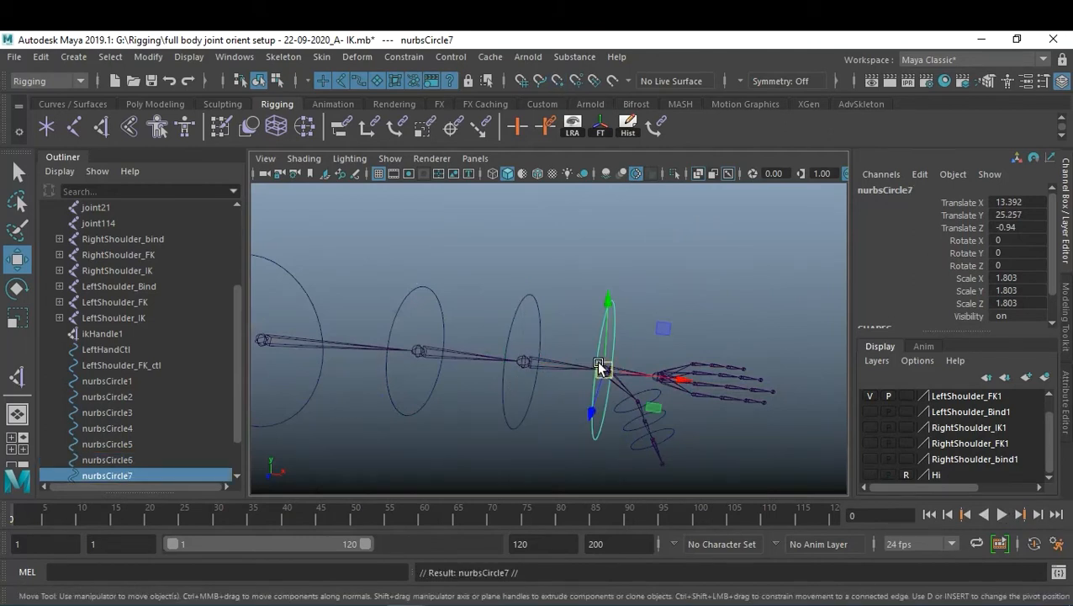
pyautogui.press('v')
pyautogui.moveTo(605, 370); pyautogui.dragTo(658, 376)
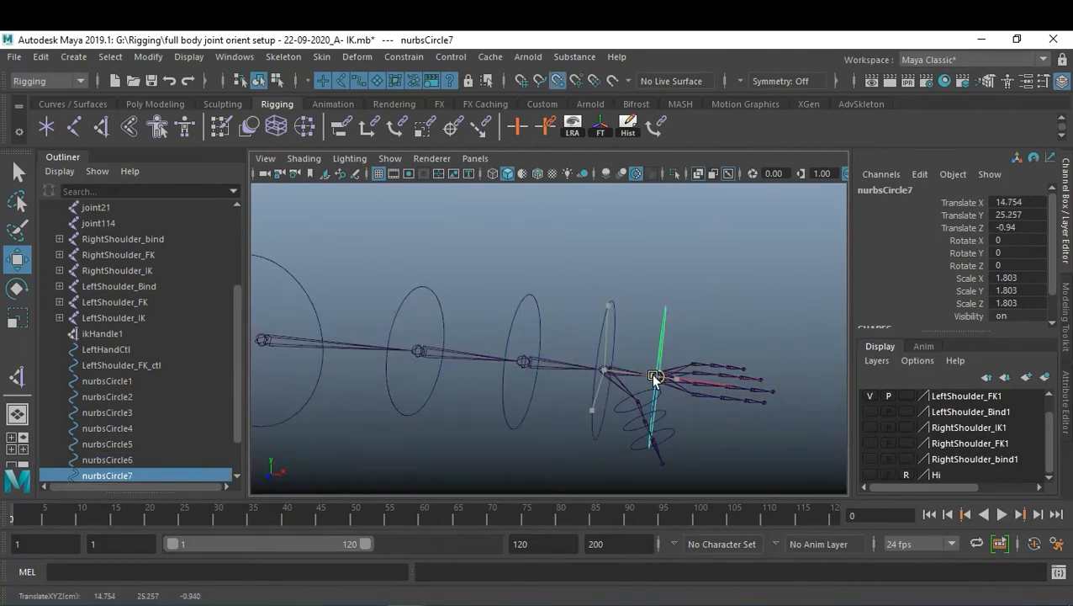
# - Compare the new arm and hand circles with the mesh by showing and hiding the Hi layer
pyautogui.scroll(3, 749, 354)
pyautogui.click(783, 324)
pyautogui.scroll(2, 783, 323)
pyautogui.keyDown('alt'); pyautogui.moveTo(783, 324); pyautogui.dragTo(649, 325); pyautogui.keyUp('alt')
pyautogui.click(870, 474)
pyautogui.keyDown('alt'); pyautogui.moveTo(577, 390); pyautogui.dragTo(408, 354); pyautogui.keyUp('alt')
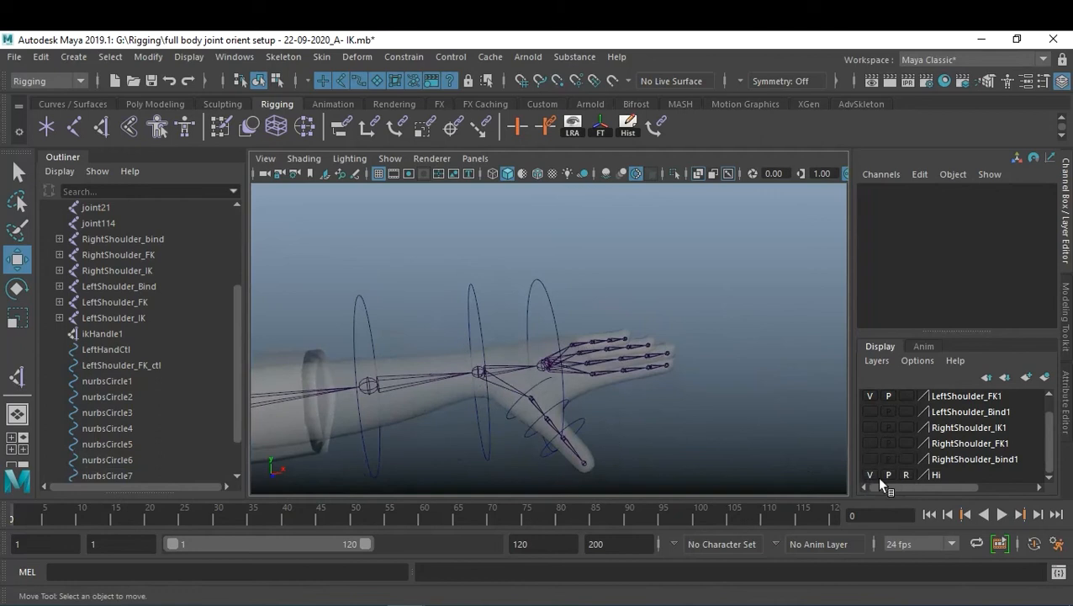
pyautogui.click(870, 474)
pyautogui.moveTo(712, 364)
pyautogui.keyDown('alt'); pyautogui.mouseDown()
pyautogui.moveTo(678, 369)
pyautogui.moveTo(700, 368)
pyautogui.mouseUp(); pyautogui.keyUp('alt')
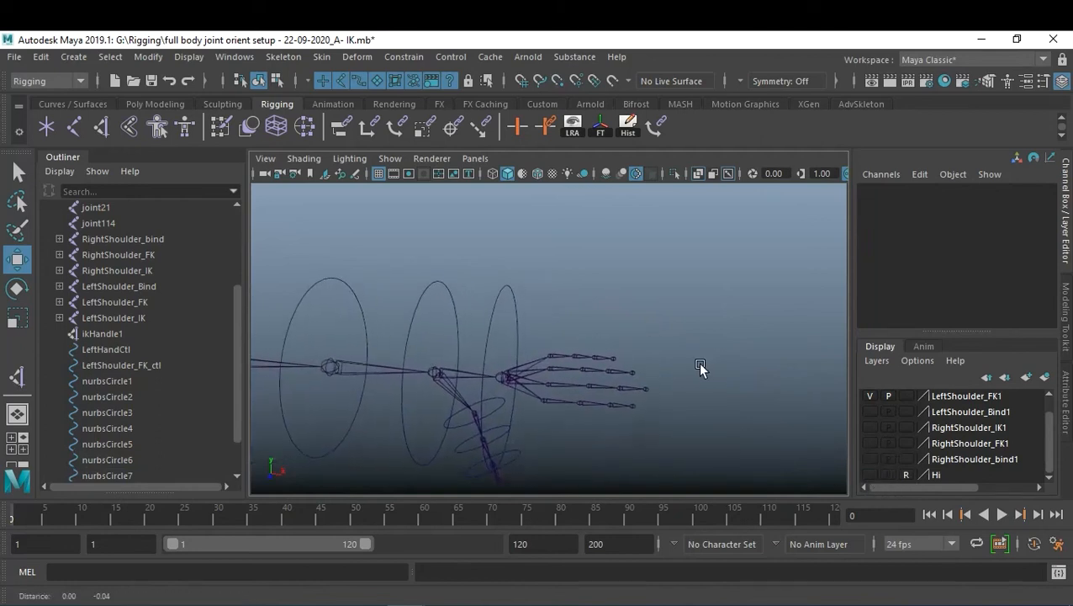
# - Duplicate the circle at the finger-branching joint and snap the copy to the first pinky joint
pyautogui.click(514, 334)
pyautogui.keyDown('alt'); pyautogui.moveTo(627, 372); pyautogui.dragTo(679, 276); pyautogui.keyUp('alt')
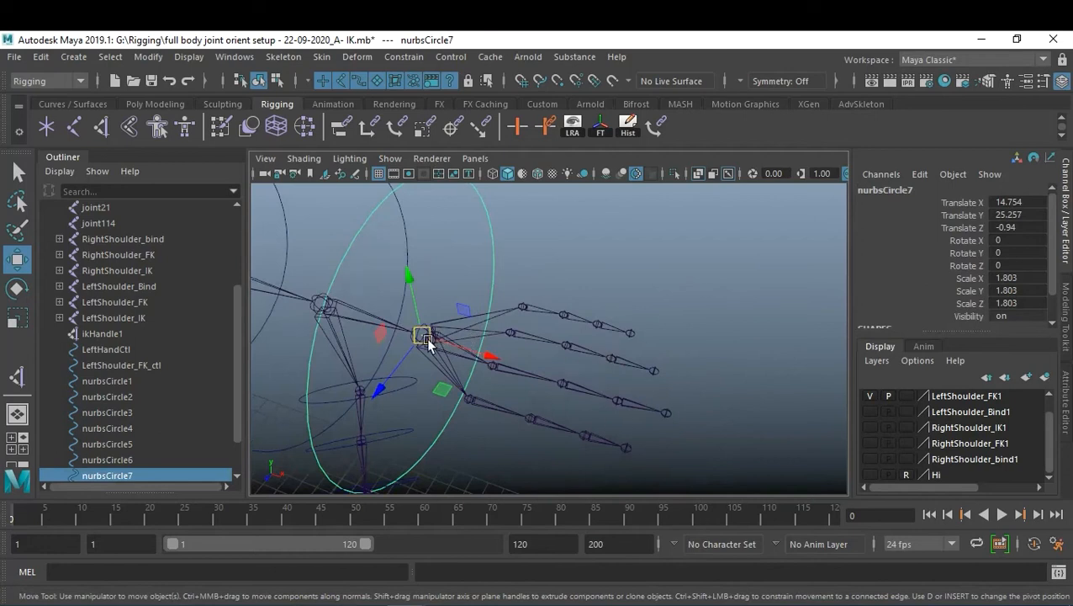
pyautogui.hotkey('ctrl', 'd')
pyautogui.moveTo(425, 338); pyautogui.dragTo(532, 313)
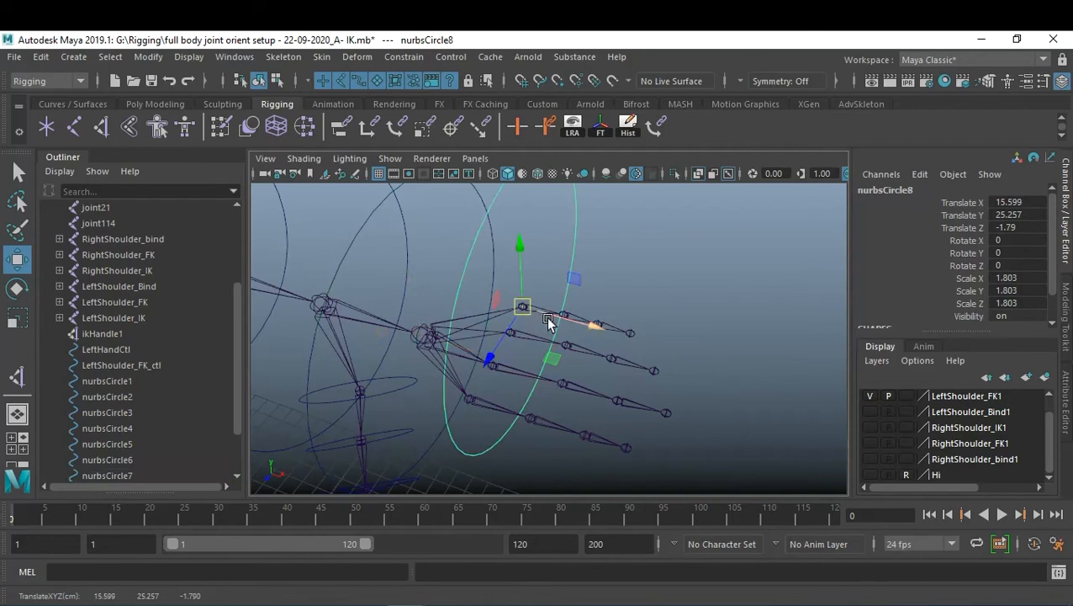
# - Show the Hi layer and scale the pinky circle uniformly to about 0.24 so it fits around the finger
pyautogui.click(872, 475)
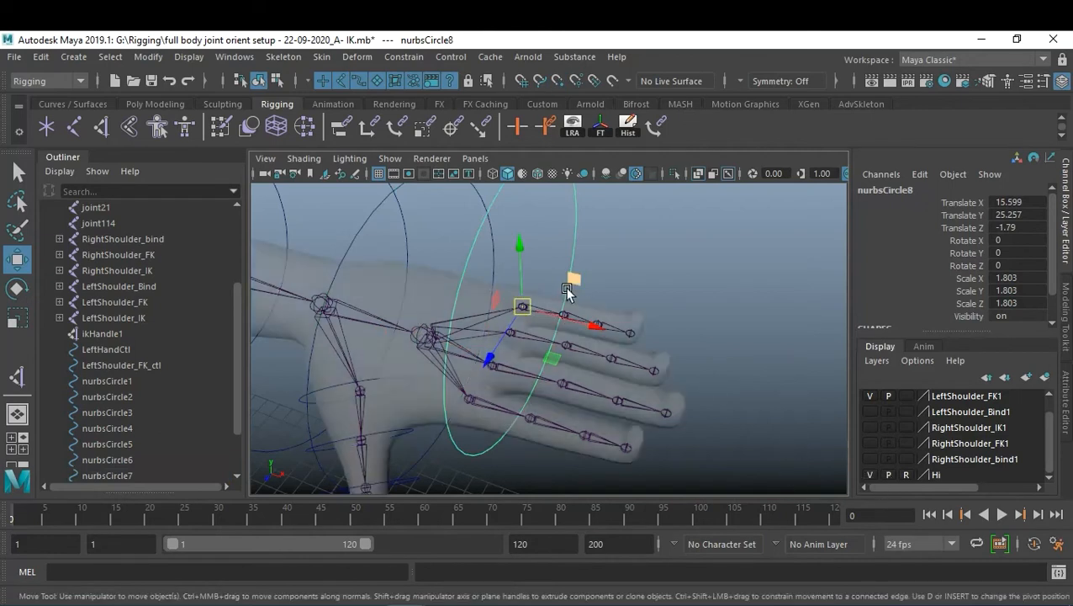
pyautogui.press('r')
pyautogui.moveTo(522, 306); pyautogui.dragTo(328, 308)
pyautogui.moveTo(518, 310); pyautogui.dragTo(514, 310)
pyautogui.press('f')
pyautogui.keyDown('alt'); pyautogui.moveTo(660, 301); pyautogui.dragTo(630, 278); pyautogui.keyUp('alt')
pyautogui.moveTo(549, 332); pyautogui.dragTo(642, 331)
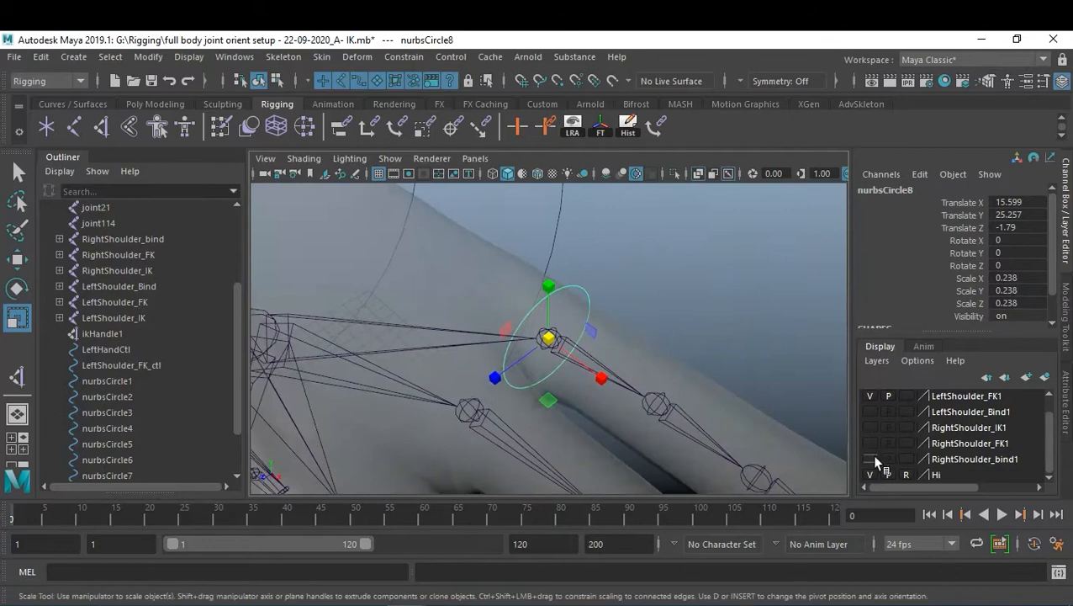
# - Hide the Hi layer and orient-constrain the pinky circle to the LeftPinkyFinger_FK joint
pyautogui.click(869, 474)
pyautogui.click(754, 378)
pyautogui.keyDown('alt'); pyautogui.moveTo(755, 377); pyautogui.dragTo(561, 311); pyautogui.keyUp('alt')
pyautogui.click(570, 296)
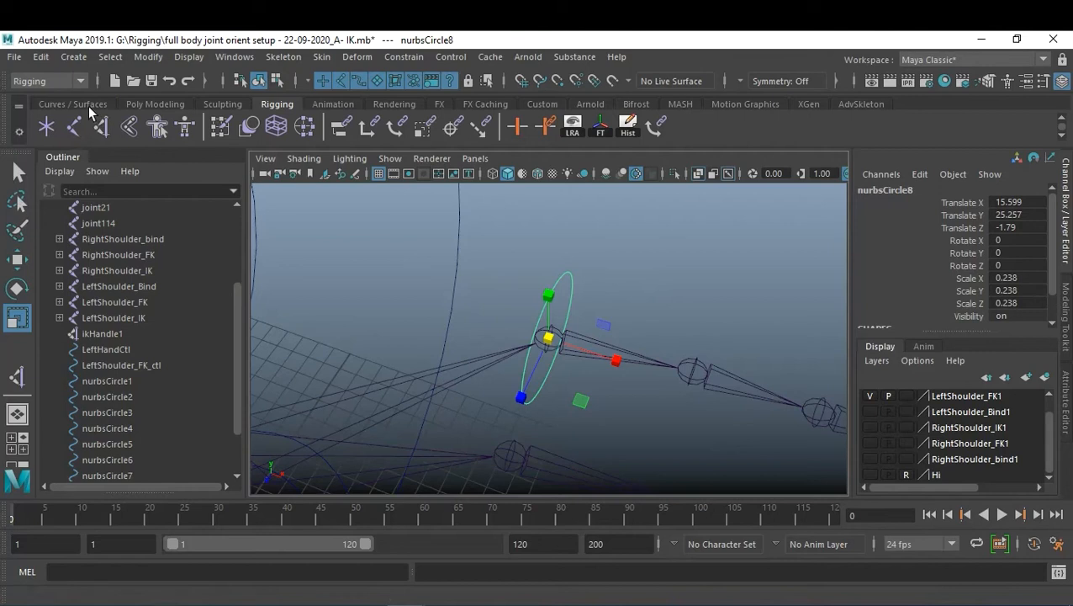
pyautogui.click(681, 297)
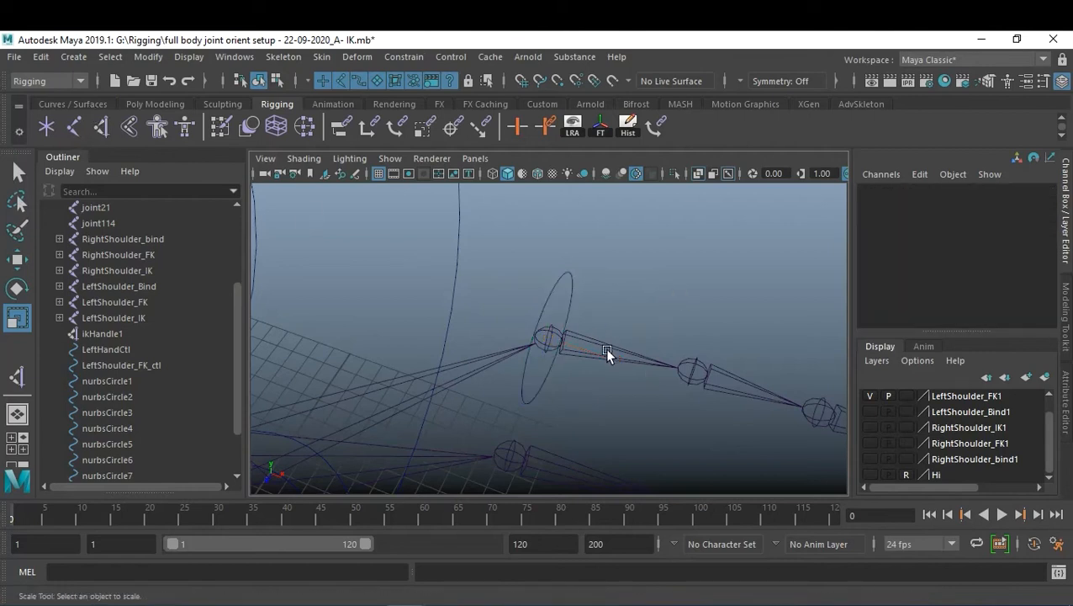
pyautogui.click(608, 350)
pyautogui.press('q')
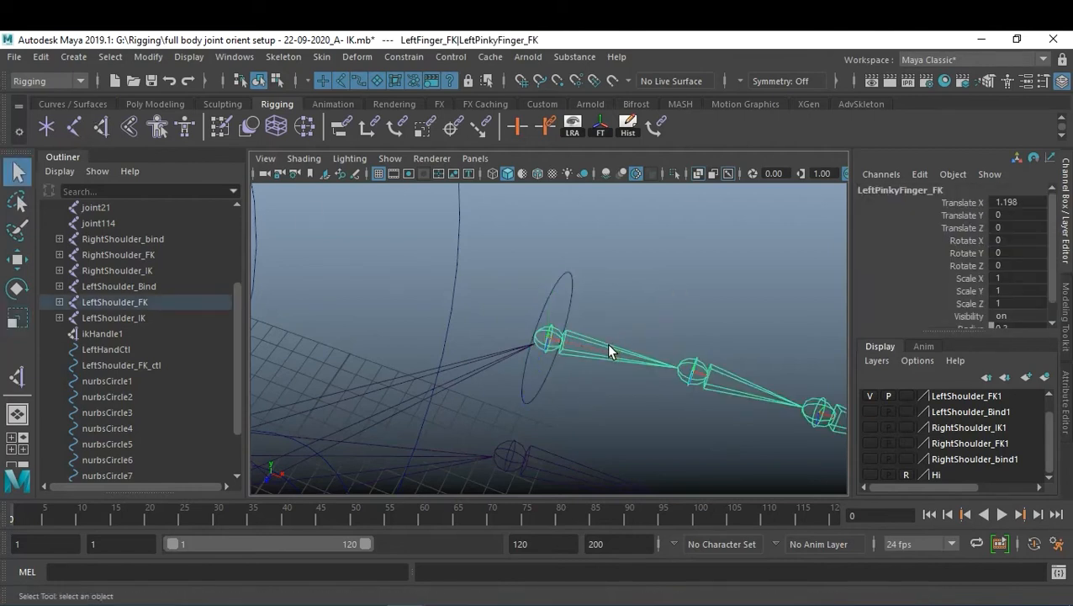
pyautogui.keyDown('shift'); pyautogui.click(570, 302); pyautogui.keyUp('shift')
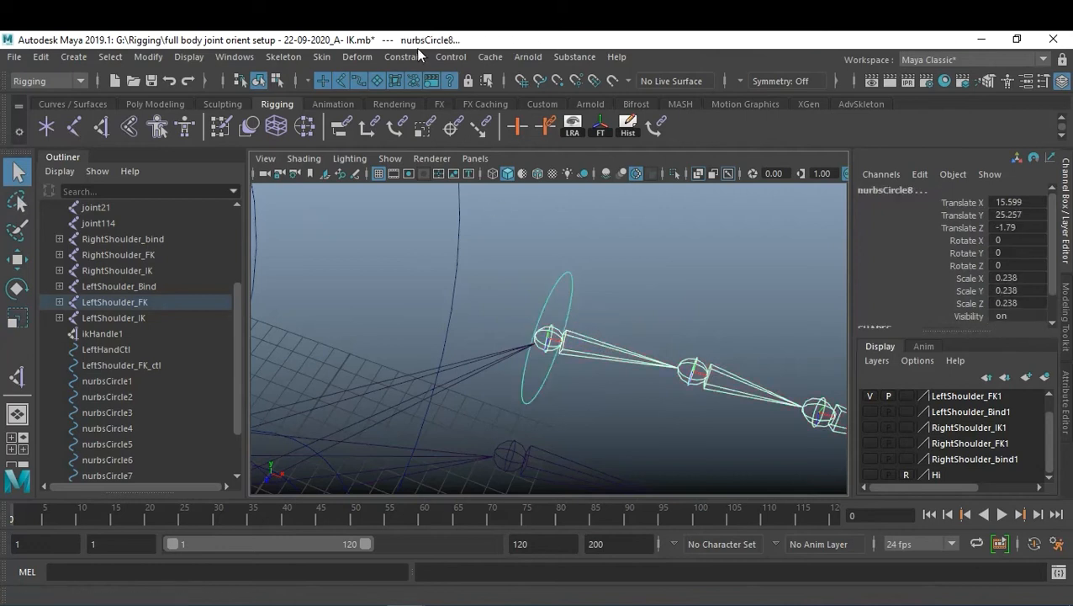
pyautogui.click(659, 125)
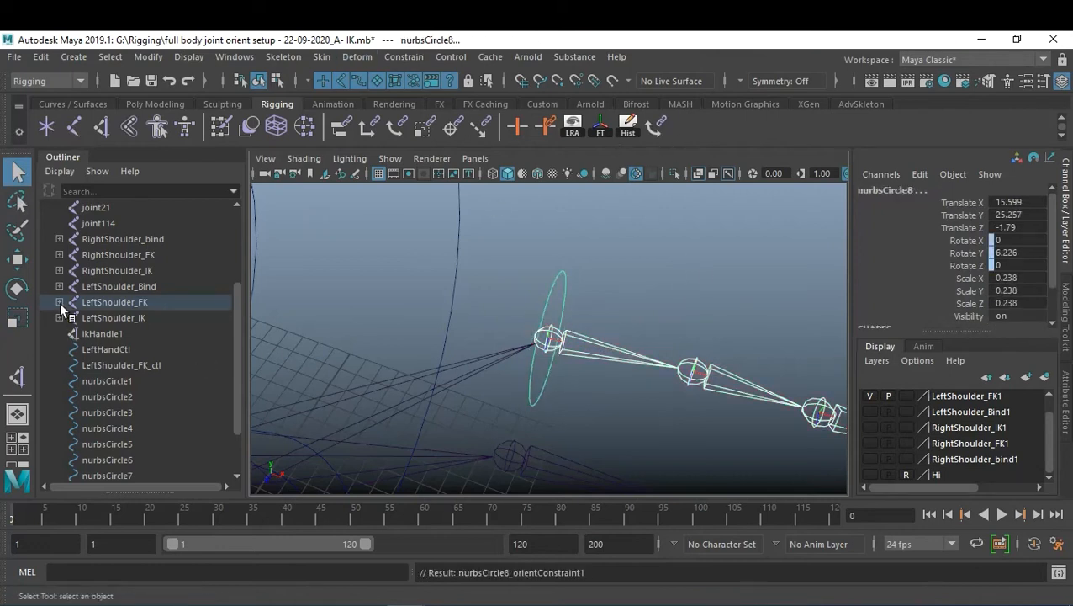
# - Delete the orient constraint under the first pinky circle, keeping the circle
pyautogui.click(541, 395)
pyautogui.click(532, 394)
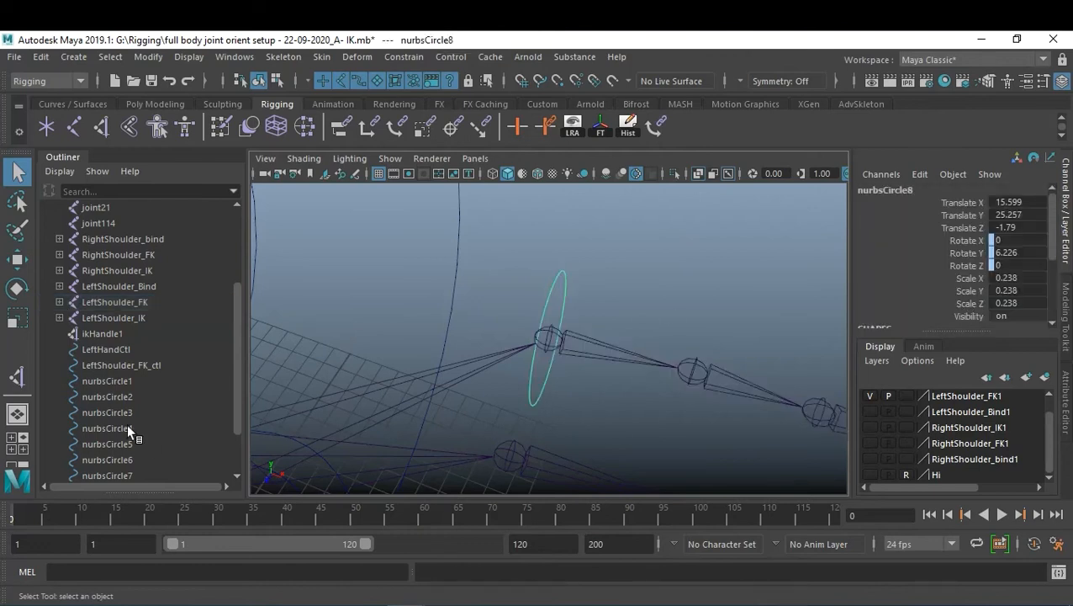
pyautogui.click(57, 427)
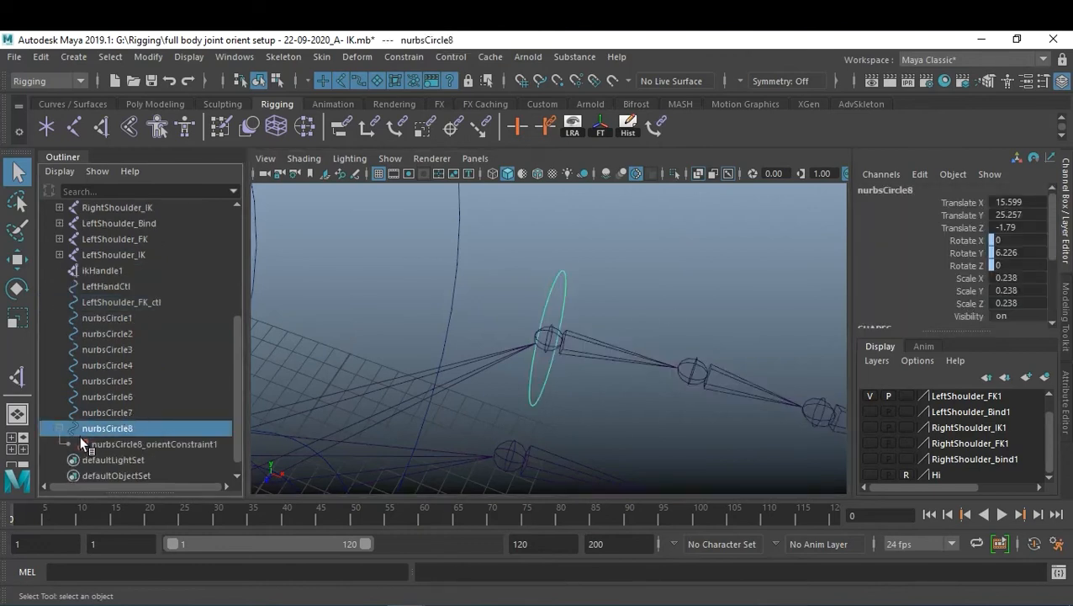
pyautogui.click(134, 443)
pyautogui.press('Delete')
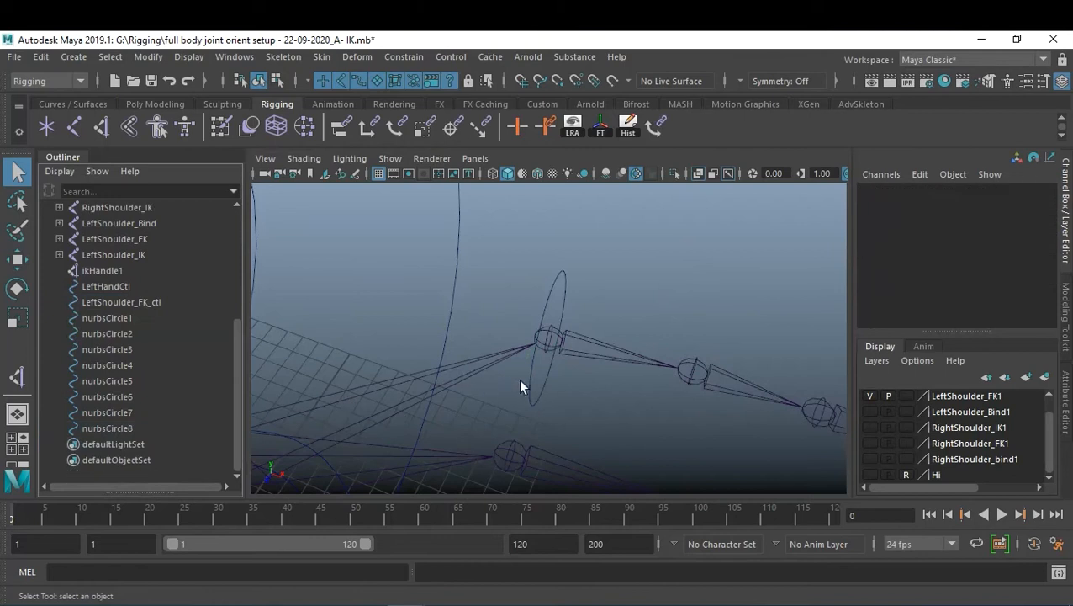
# - Duplicate the first pinky circle and snap the copy to the second pinky joint
pyautogui.click(532, 390)
pyautogui.keyDown('alt'); pyautogui.moveTo(452, 292); pyautogui.dragTo(559, 405); pyautogui.keyUp('alt')
pyautogui.hotkey('ctrl', 'd')
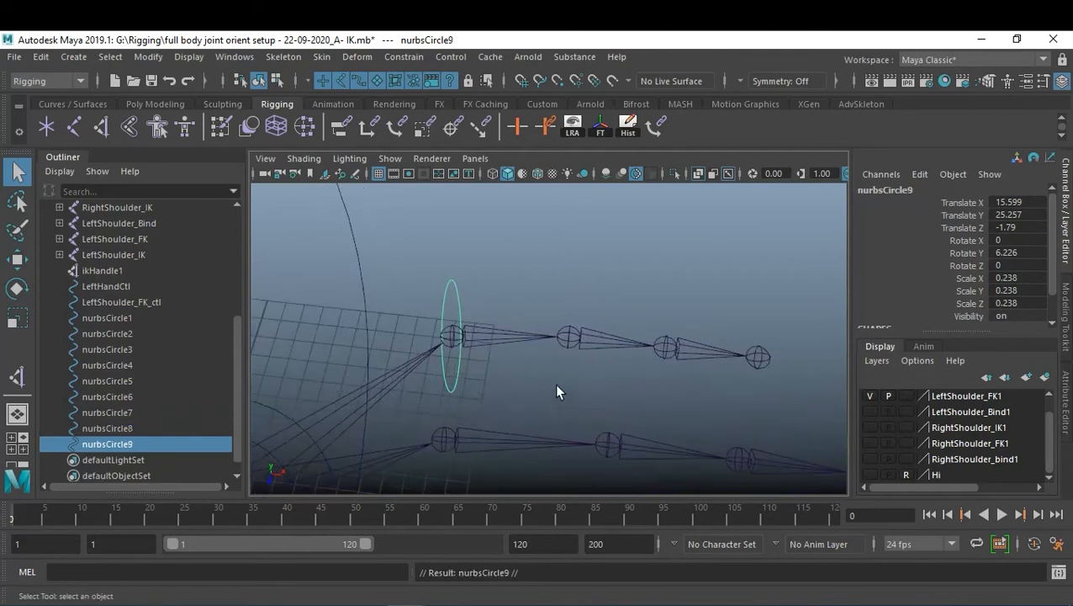
pyautogui.press('w')
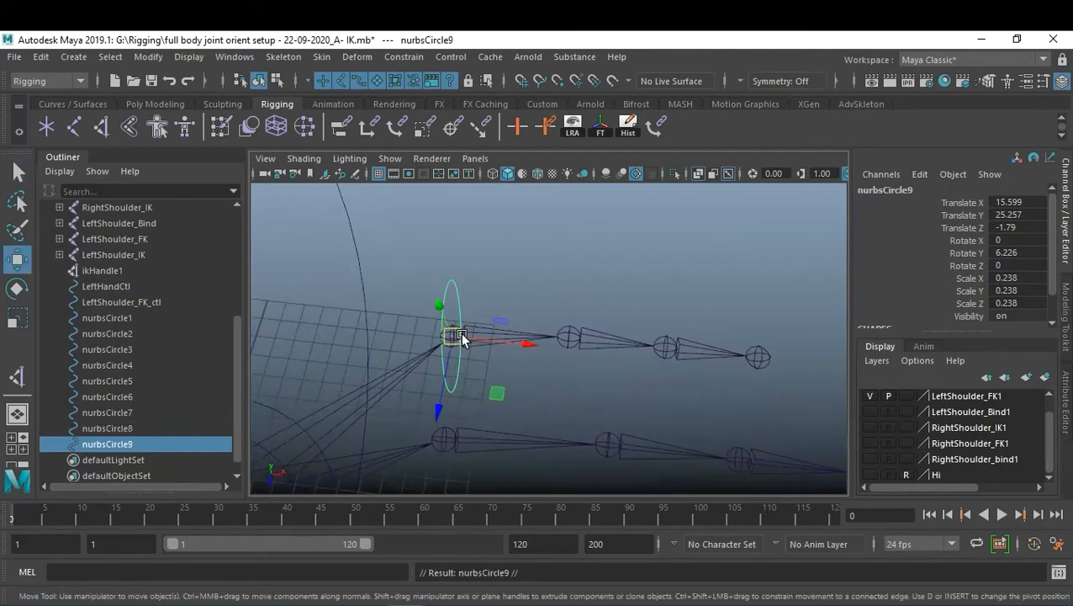
pyautogui.press('v')
pyautogui.moveTo(455, 342); pyautogui.dragTo(546, 366)
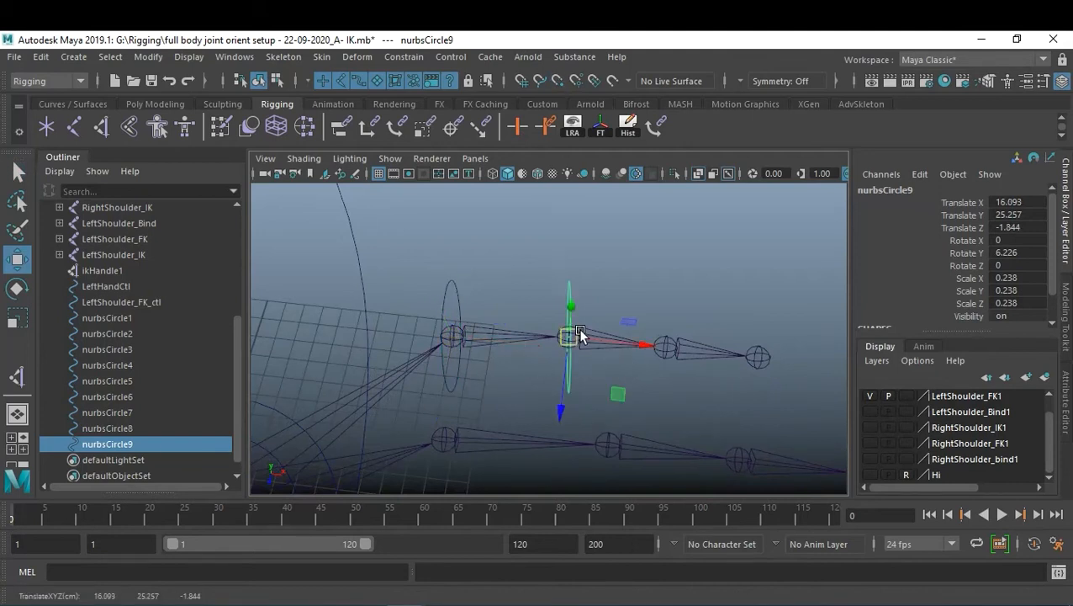
# - Duplicate the second pinky circle, snap the copy to the third pinky joint and deselect it
pyautogui.hotkey('ctrl', 'd')
pyautogui.press('v')
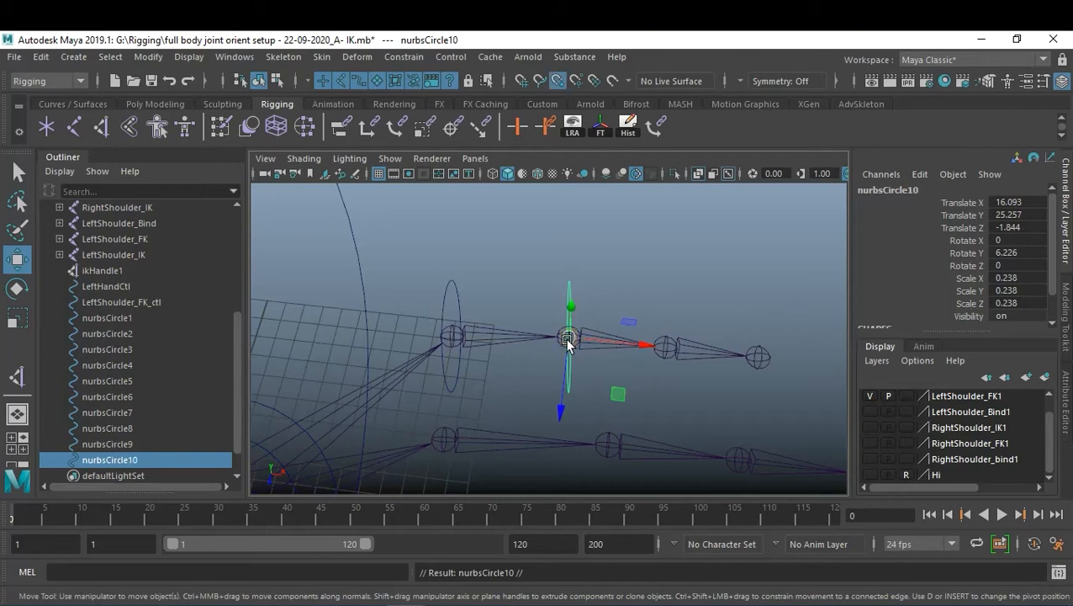
pyautogui.moveTo(569, 337); pyautogui.dragTo(664, 348)
pyautogui.keyDown('alt'); pyautogui.moveTo(731, 383); pyautogui.dragTo(690, 282); pyautogui.keyUp('alt')
pyautogui.click(690, 282)
pyautogui.keyDown('alt'); pyautogui.moveTo(691, 326); pyautogui.dragTo(731, 360); pyautogui.keyUp('alt')
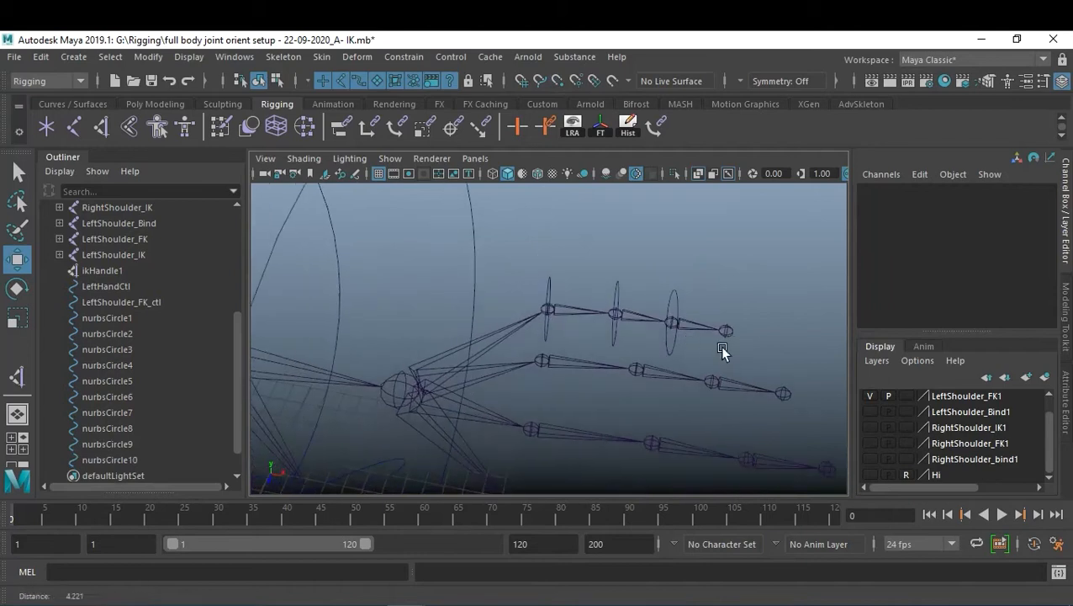
# - Duplicate the first pinky circle for the neighbouring ring finger and snap the copies to its first three joints
pyautogui.click(546, 335)
pyautogui.hotkey('ctrl', 'd')
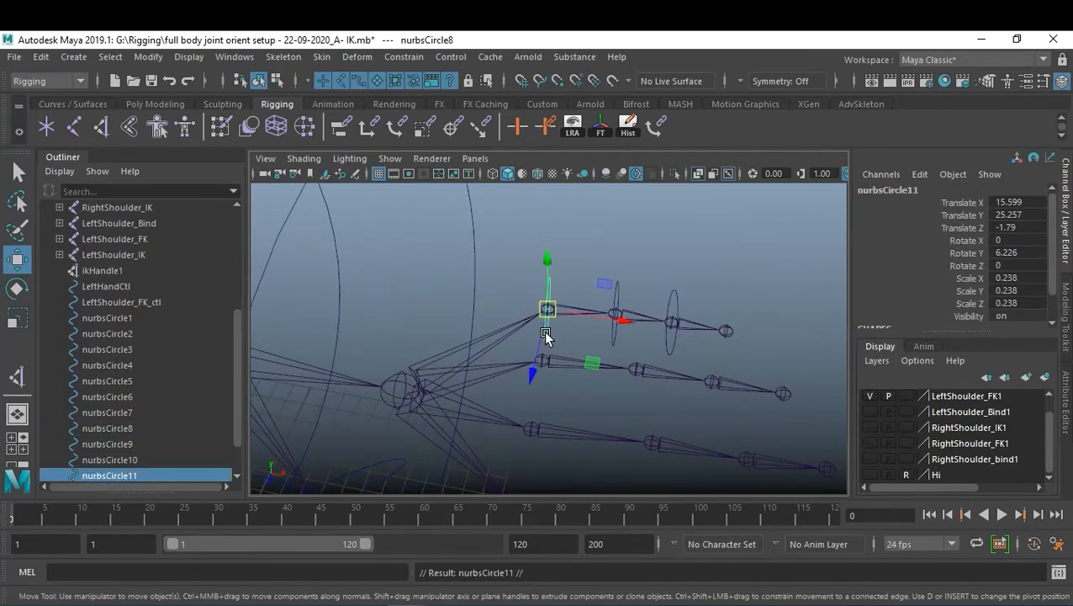
pyautogui.moveTo(550, 313); pyautogui.dragTo(647, 373)
pyautogui.hotkey('ctrl', 'd')
pyautogui.hotkey('ctrl', 'd')
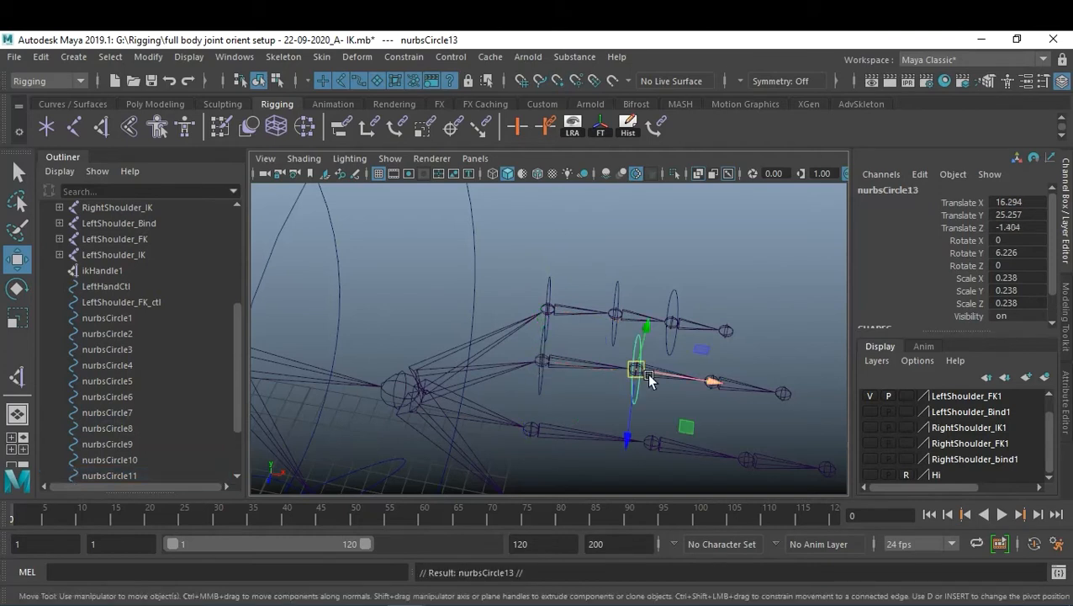
pyautogui.moveTo(705, 380); pyautogui.dragTo(780, 392)
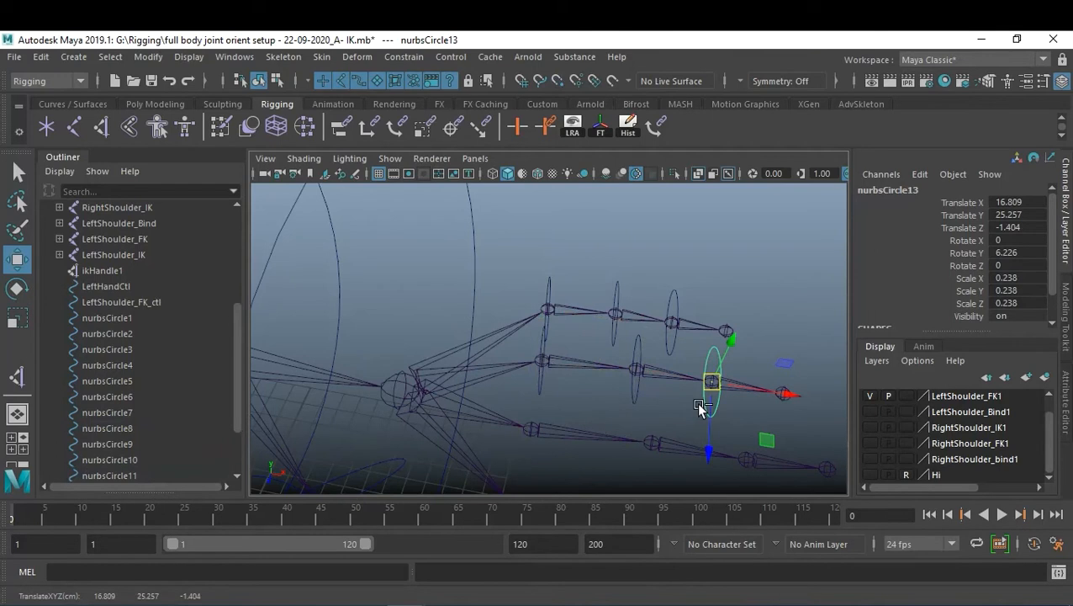
# - Duplicate the last ring-finger circle for the middle finger and snap the copies to its first three joints
pyautogui.hotkey('ctrl', 'd')
pyautogui.moveTo(716, 394); pyautogui.dragTo(567, 347)
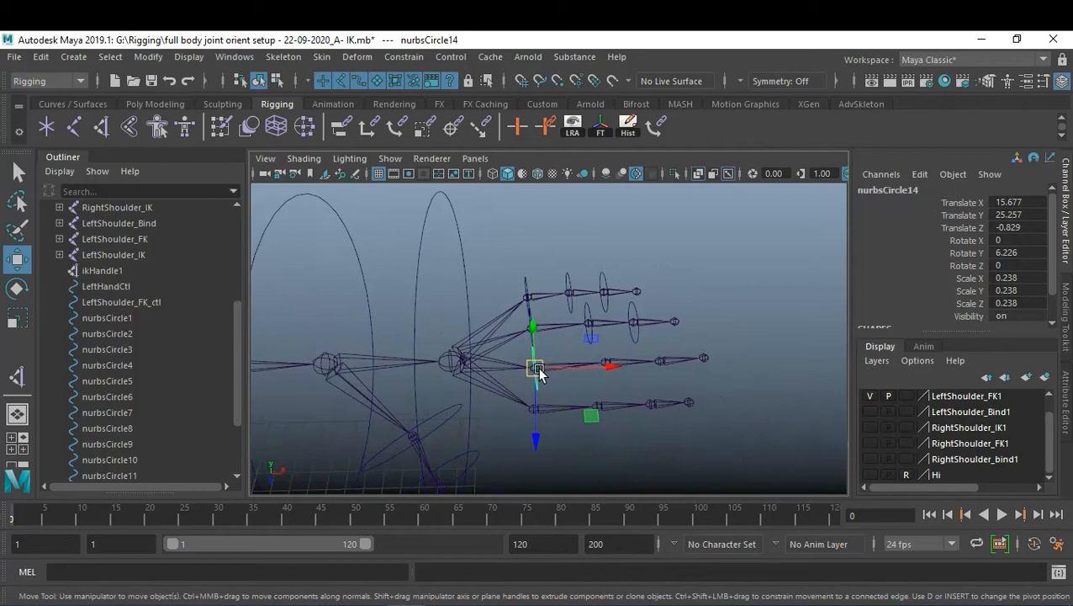
pyautogui.moveTo(573, 376); pyautogui.dragTo(655, 374)
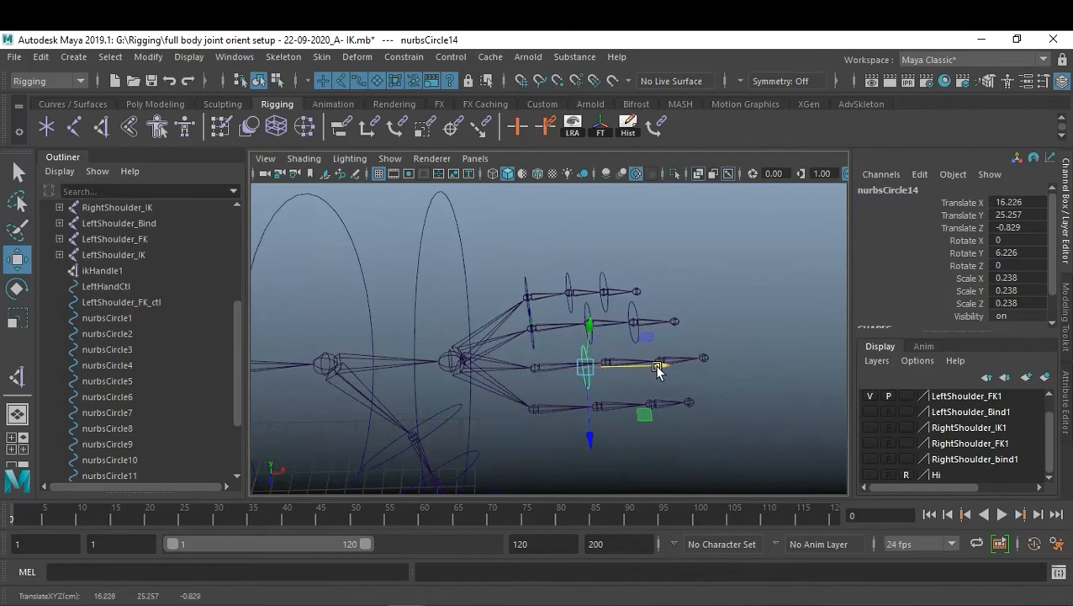
pyautogui.hotkey('ctrl', 'z')
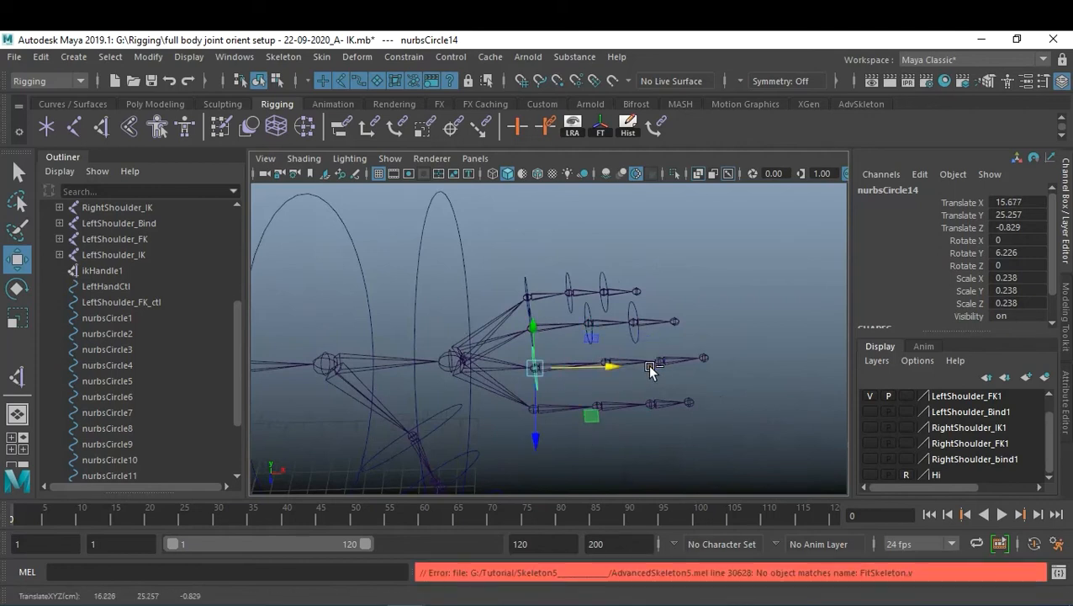
pyautogui.hotkey('ctrl', 'd')
pyautogui.moveTo(536, 369); pyautogui.dragTo(668, 378)
pyautogui.hotkey('ctrl', 'd')
pyautogui.hotkey('ctrl', 'd')
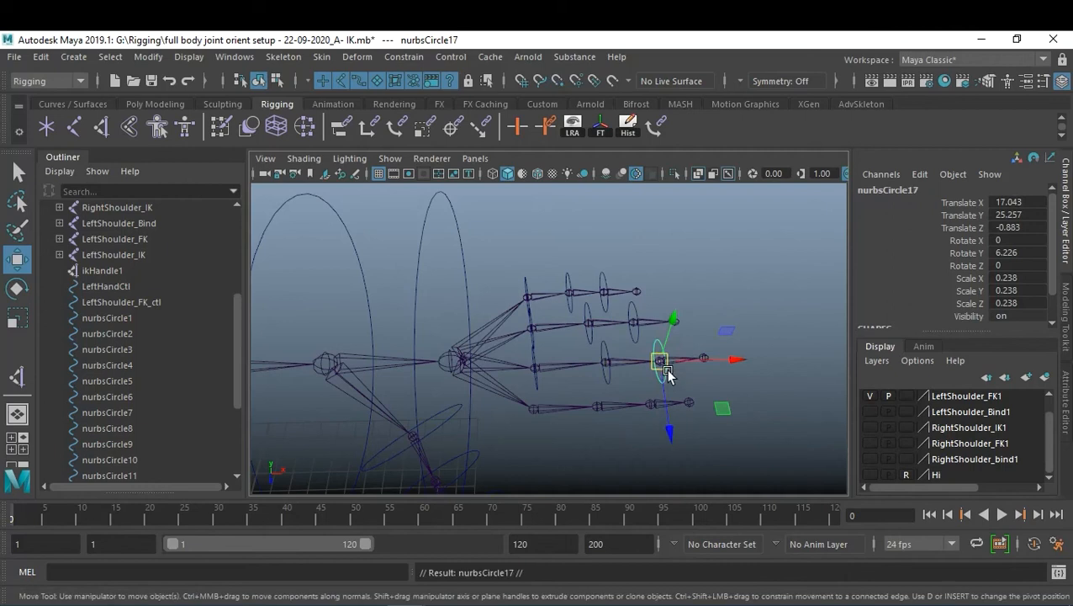
# - Duplicate the third middle-finger circle for the index finger, snap the copies to its first three joints and deselect
pyautogui.hotkey('ctrl', 'd')
pyautogui.moveTo(666, 367); pyautogui.dragTo(606, 422)
pyautogui.hotkey('ctrl', 'd')
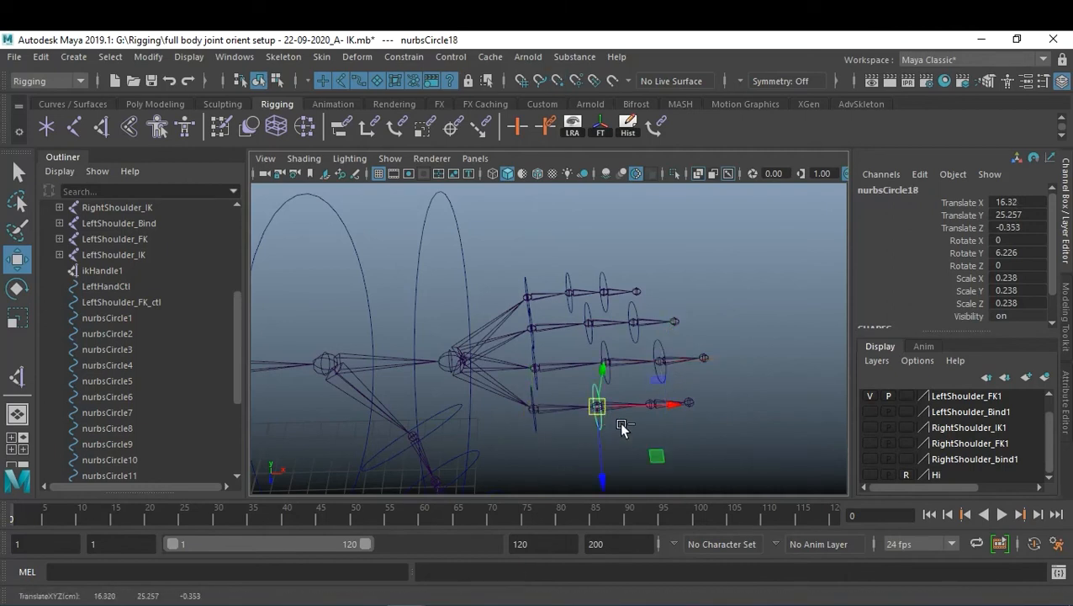
pyautogui.hotkey('ctrl', 'd')
pyautogui.moveTo(679, 406); pyautogui.dragTo(735, 405)
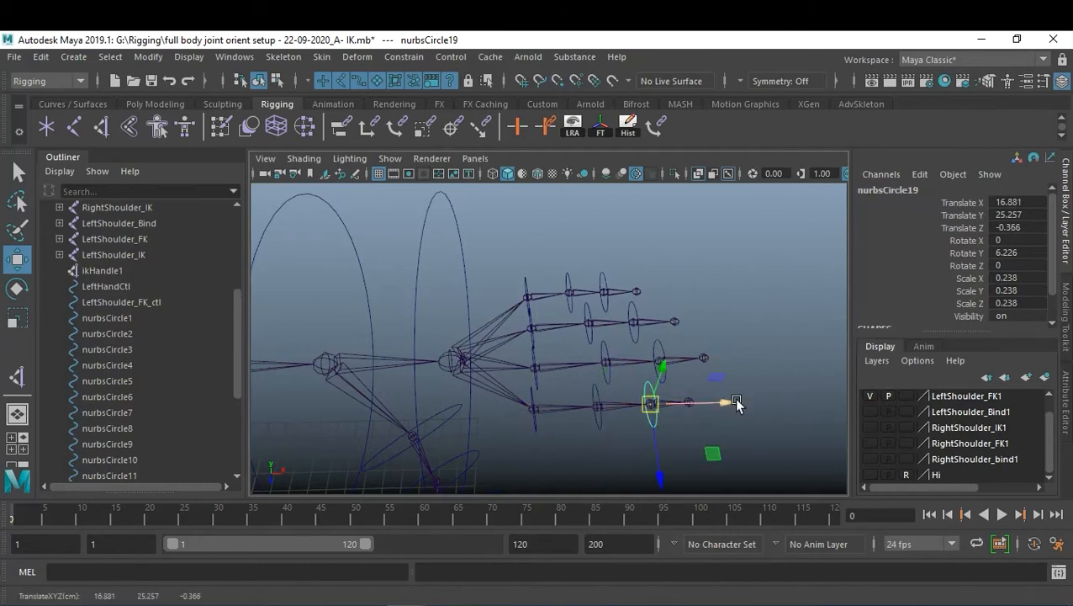
pyautogui.click(794, 375)
pyautogui.keyDown('alt'); pyautogui.moveTo(795, 374); pyautogui.dragTo(632, 331); pyautogui.keyUp('alt')
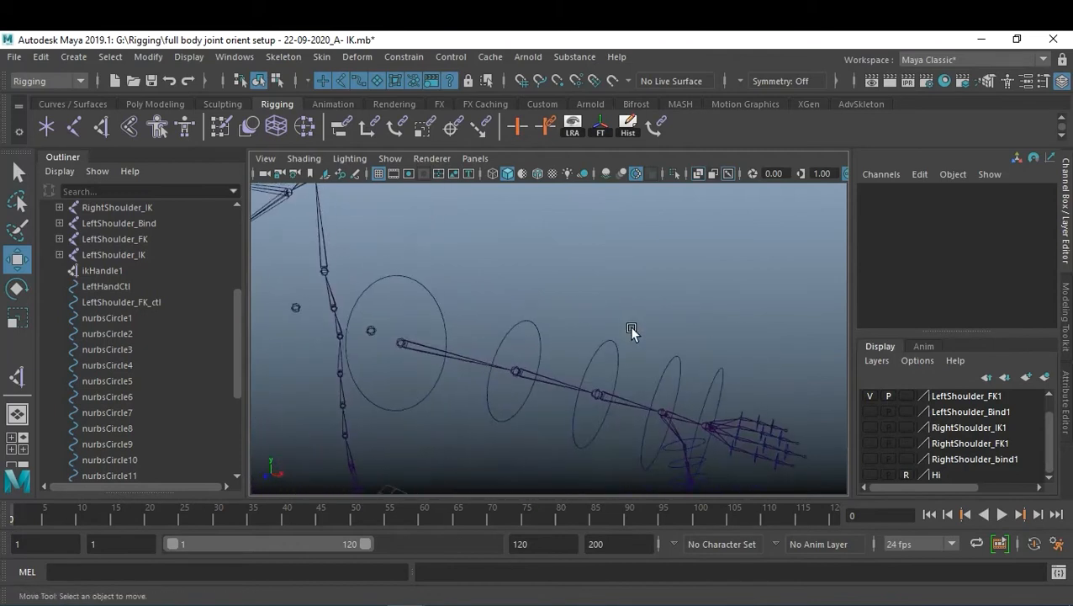
# - Show the Hi mesh layer and scale the circle at the base of the fingers uniformly to about 1.125
pyautogui.click(870, 475)
pyautogui.keyDown('alt'); pyautogui.moveTo(693, 385); pyautogui.dragTo(674, 328); pyautogui.keyUp('alt')
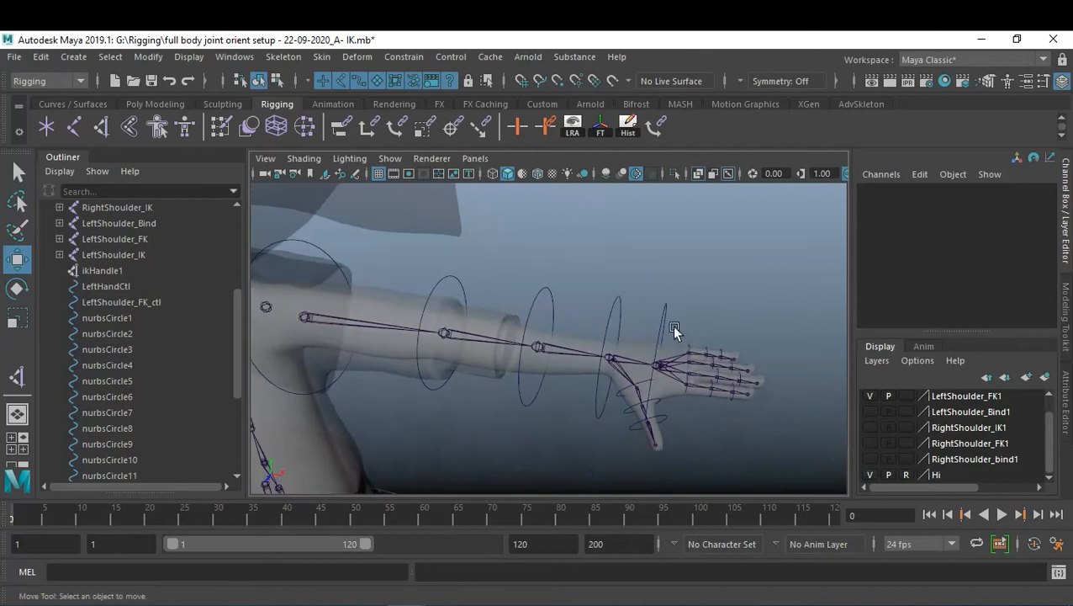
pyautogui.click(658, 367)
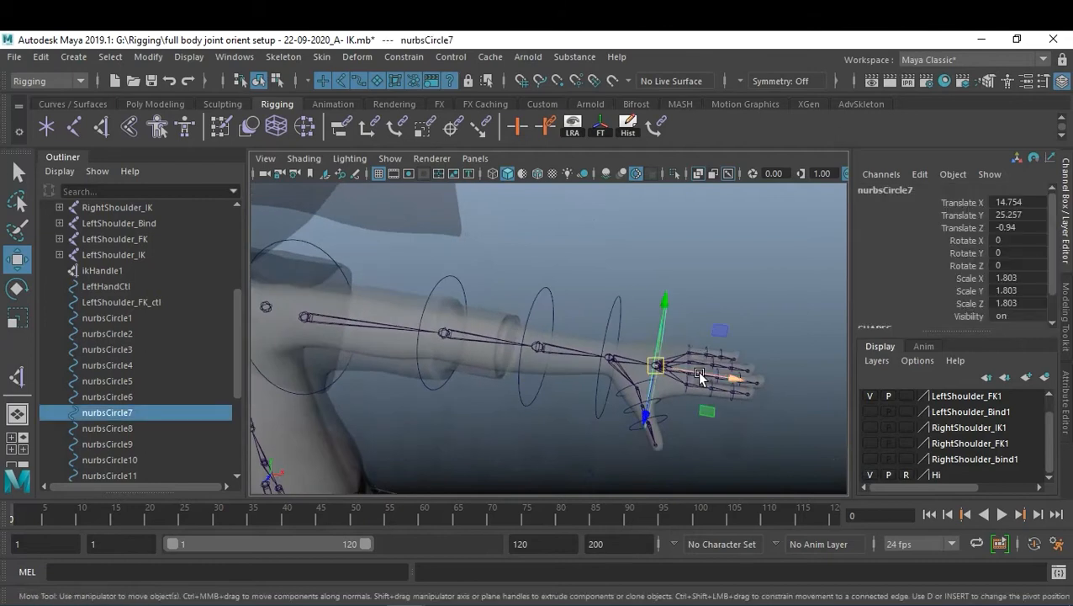
pyautogui.press('r')
pyautogui.moveTo(655, 367); pyautogui.dragTo(620, 366)
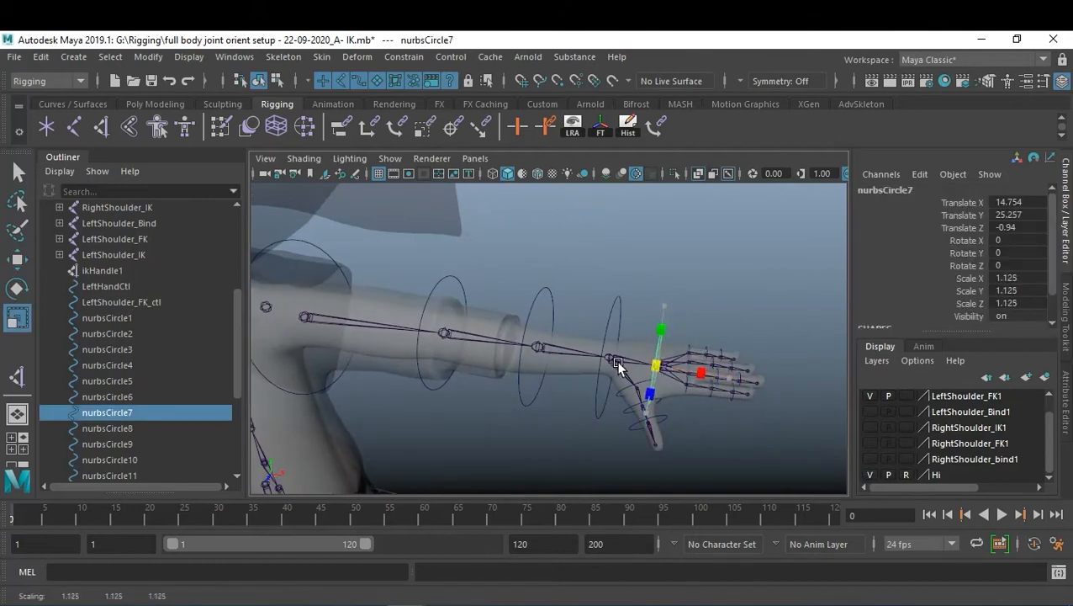
# - Scale down the wrist circle and the forearm circle to fit the arm mesh, the forearm one to about 1.045, and deselect
pyautogui.keyDown('alt'); pyautogui.moveTo(705, 355); pyautogui.dragTo(549, 283); pyautogui.keyUp('alt')
pyautogui.click(609, 311)
pyautogui.click(555, 286)
pyautogui.moveTo(541, 347); pyautogui.dragTo(503, 347)
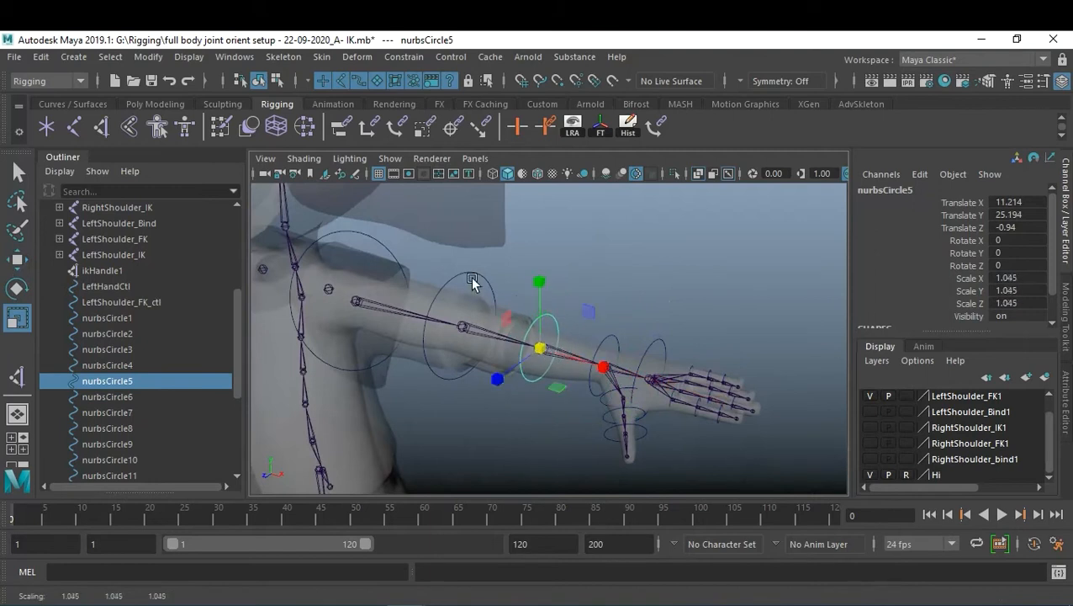
pyautogui.click(512, 262)
pyautogui.scroll(-3, 512, 262)
pyautogui.keyDown('alt'); pyautogui.moveTo(512, 262); pyautogui.dragTo(652, 291); pyautogui.keyUp('alt')
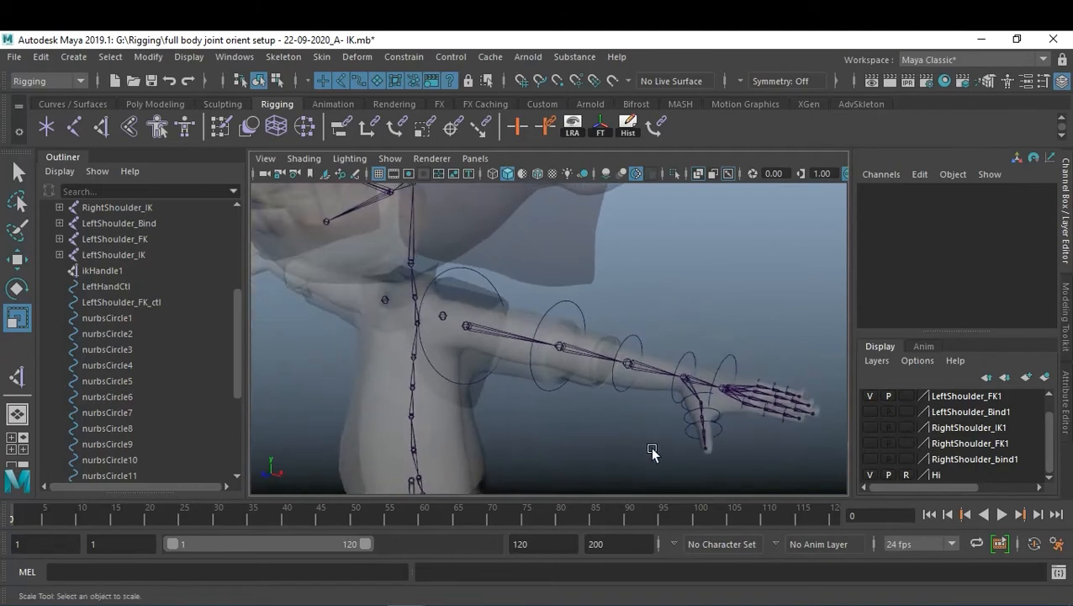
# - Hide the Hi mesh layer and the LeftShoulder_FK1 joint layer
pyautogui.keyDown('alt'); pyautogui.moveTo(650, 451); pyautogui.dragTo(585, 418, button='right'); pyautogui.keyUp('alt')
pyautogui.keyDown('alt'); pyautogui.moveTo(585, 418); pyautogui.dragTo(631, 430); pyautogui.keyUp('alt')
pyautogui.keyDown('alt'); pyautogui.moveTo(624, 421); pyautogui.dragTo(653, 425, button='right'); pyautogui.keyUp('alt')
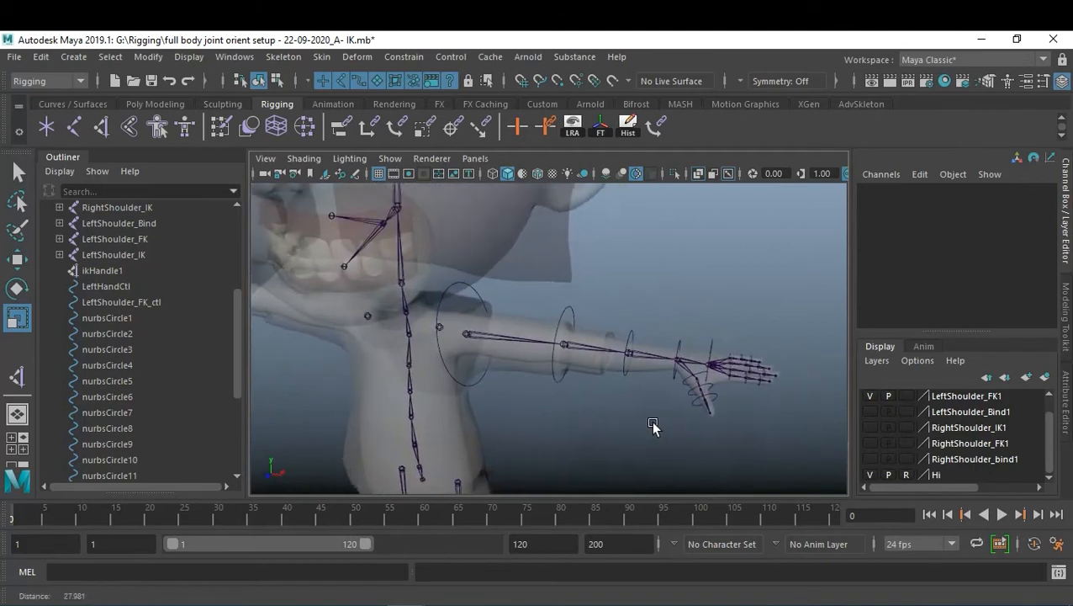
pyautogui.keyDown('alt'); pyautogui.moveTo(654, 425); pyautogui.dragTo(678, 424); pyautogui.keyUp('alt')
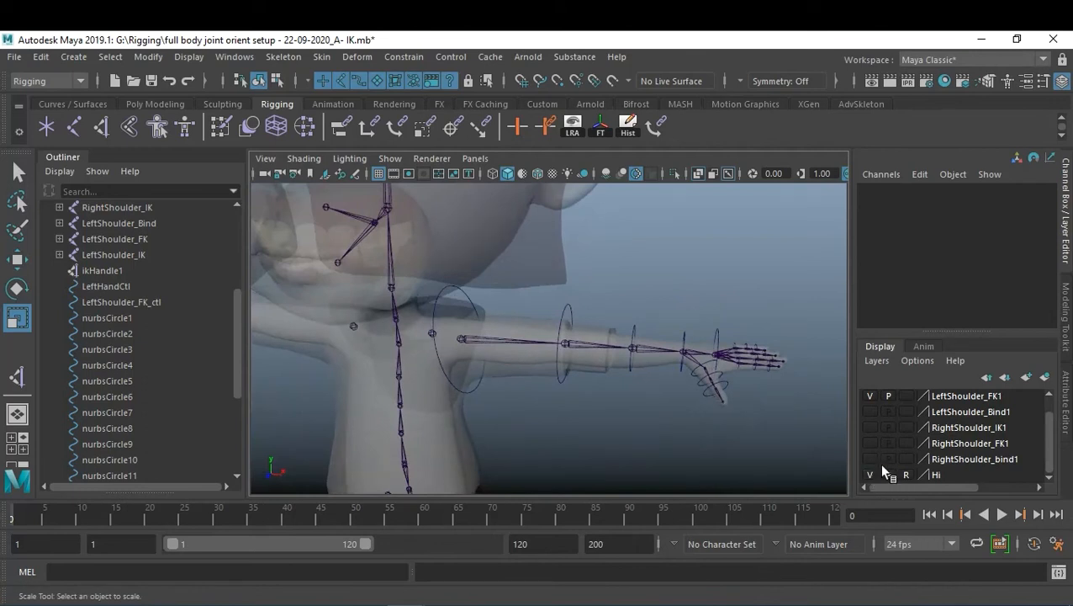
pyautogui.click(889, 474)
pyautogui.click(871, 473)
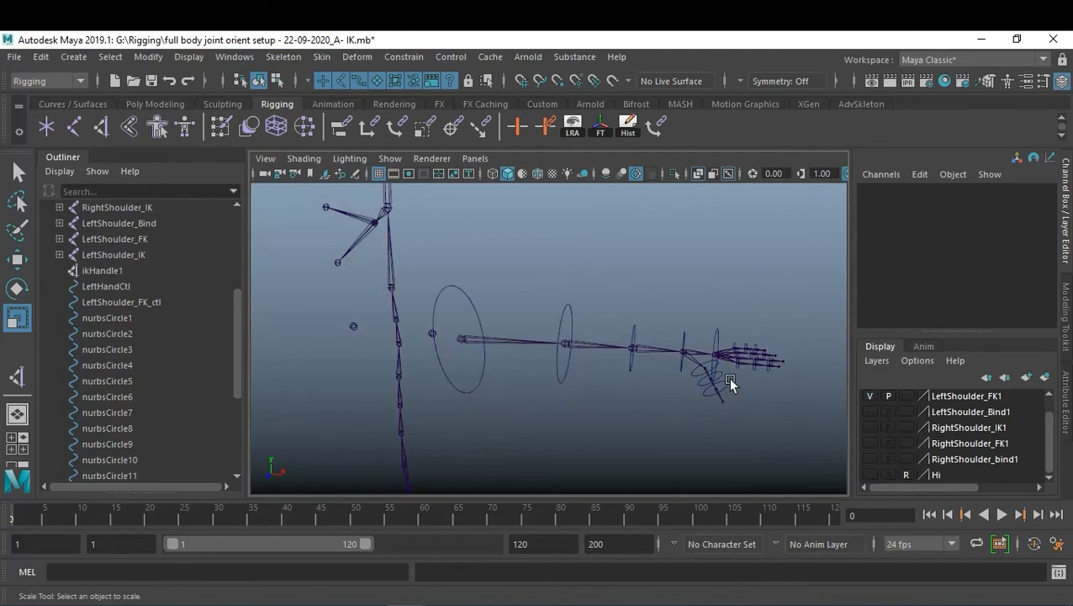
pyautogui.click(871, 395)
pyautogui.click(871, 395)
pyautogui.click(870, 396)
# - Freeze the transformations of all left arm, hand, thumb and finger FK circles, including LeftShoulder_FK_ctl, and check one circle's channels
pyautogui.moveTo(797, 298); pyautogui.dragTo(474, 438)
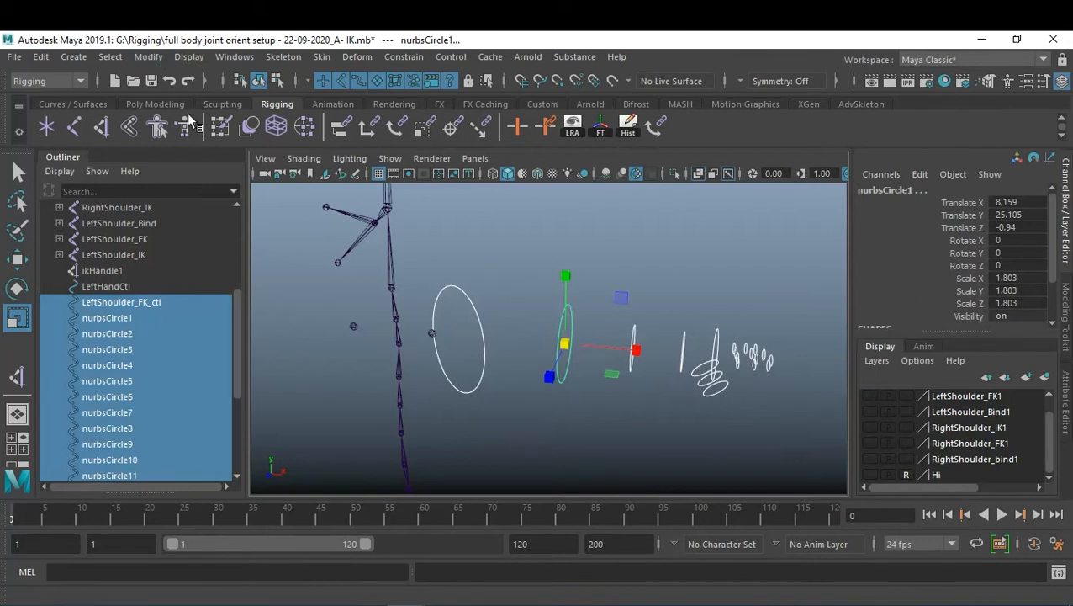
pyautogui.click(149, 57)
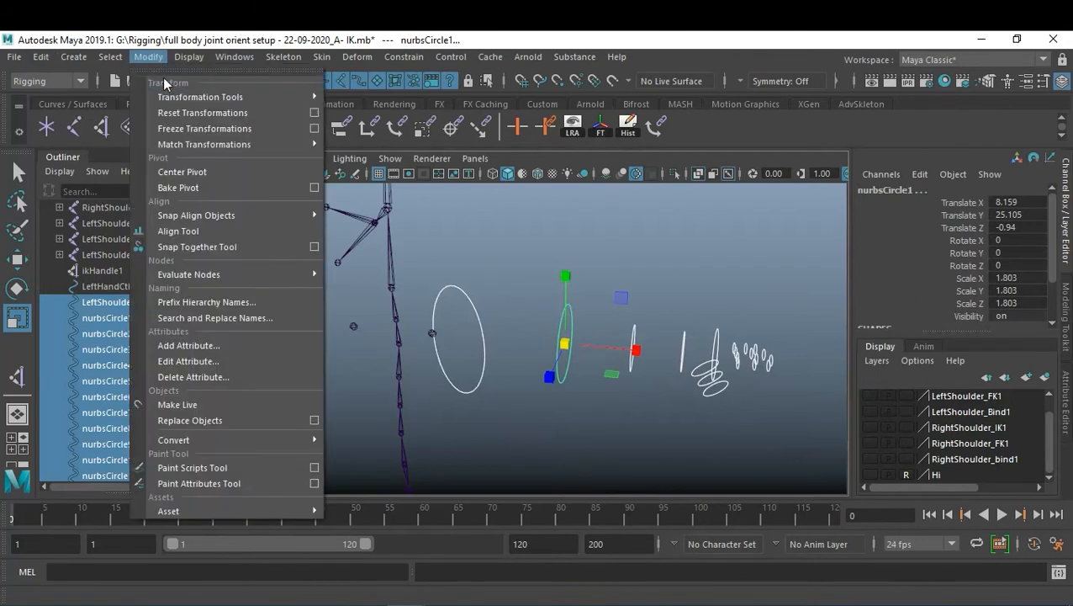
pyautogui.click(235, 132)
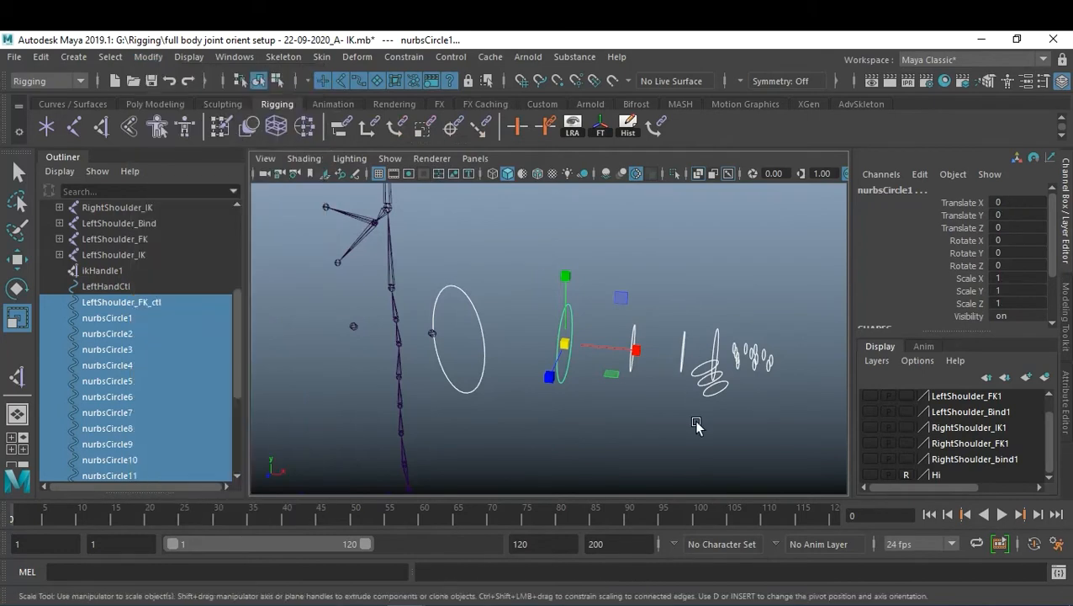
pyautogui.click(698, 427)
pyautogui.click(711, 354)
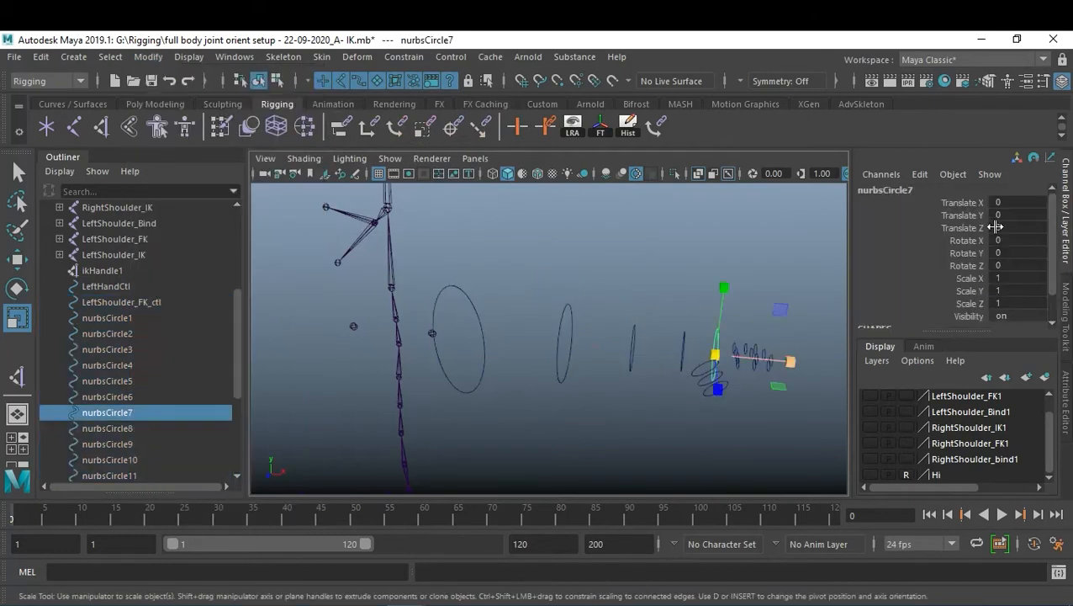
pyautogui.click(769, 255)
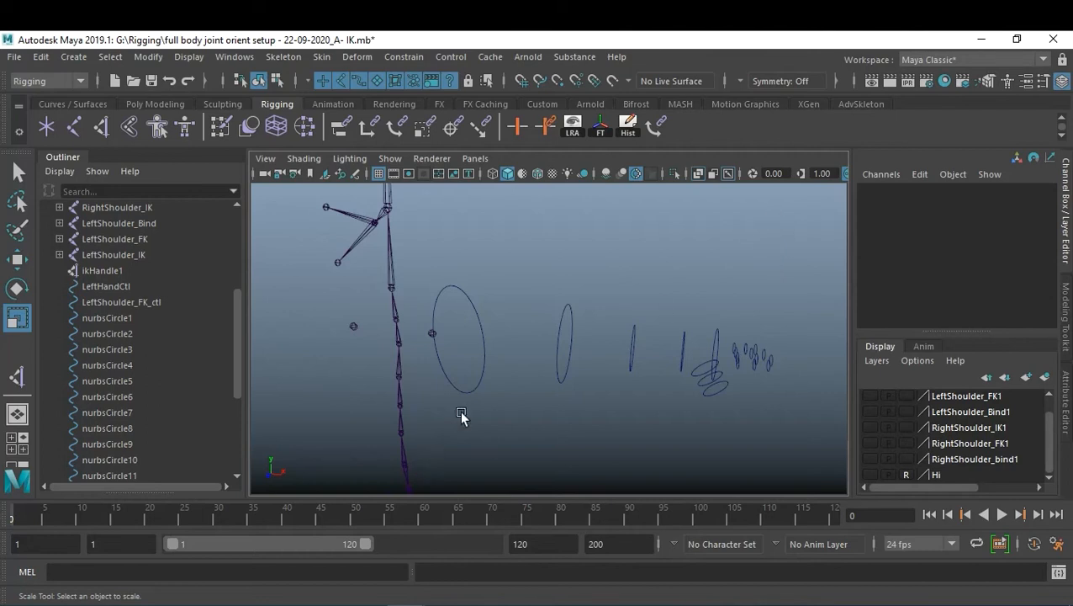
# - Examine the arm circles' placement relative to the whole skeleton and inspect the elbow circle's transform channels
pyautogui.keyDown('alt'); pyautogui.moveTo(477, 386); pyautogui.dragTo(569, 237, button='middle'); pyautogui.keyUp('alt')
pyautogui.keyDown('alt'); pyautogui.moveTo(569, 238); pyautogui.dragTo(392, 327, button='right'); pyautogui.keyUp('alt')
pyautogui.keyDown('alt'); pyautogui.moveTo(534, 439); pyautogui.dragTo(535, 423, button='middle'); pyautogui.keyUp('alt')
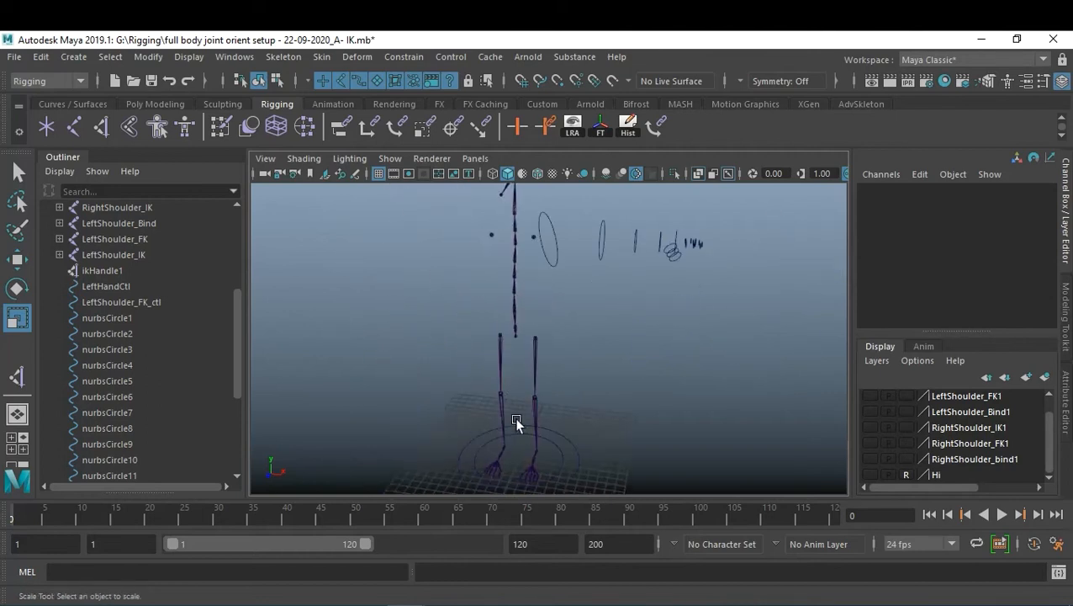
pyautogui.click(600, 254)
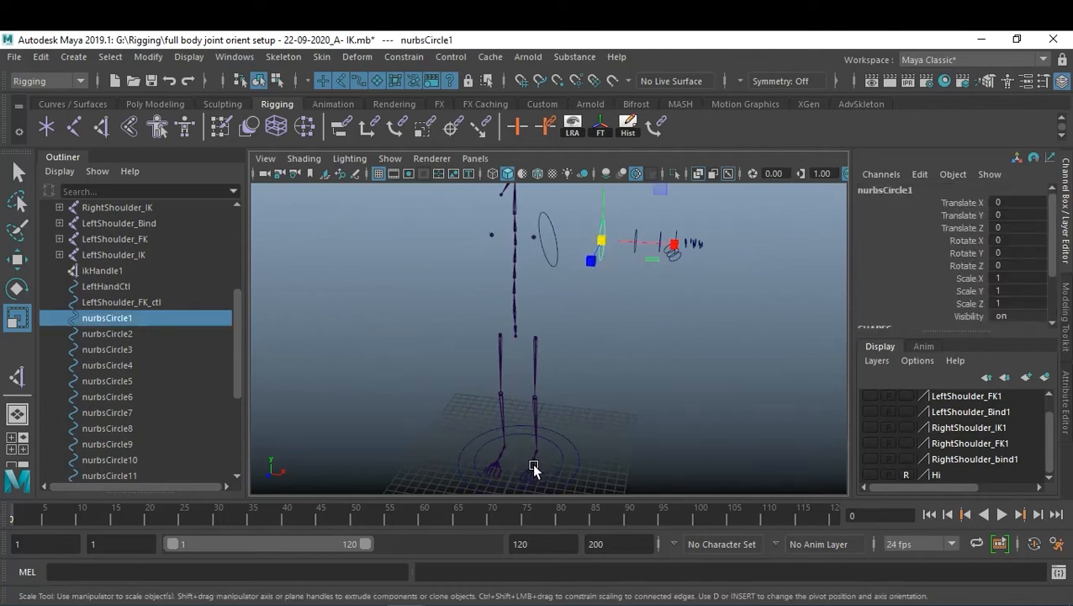
pyautogui.click(741, 383)
pyautogui.scroll(2, 685, 345)
pyautogui.keyDown('alt'); pyautogui.moveTo(685, 345); pyautogui.dragTo(608, 418); pyautogui.keyUp('alt')
pyautogui.keyDown('alt'); pyautogui.moveTo(607, 418); pyautogui.dragTo(694, 394, button='right'); pyautogui.keyUp('alt')
pyautogui.keyDown('alt'); pyautogui.moveTo(694, 394); pyautogui.dragTo(723, 340); pyautogui.keyUp('alt')
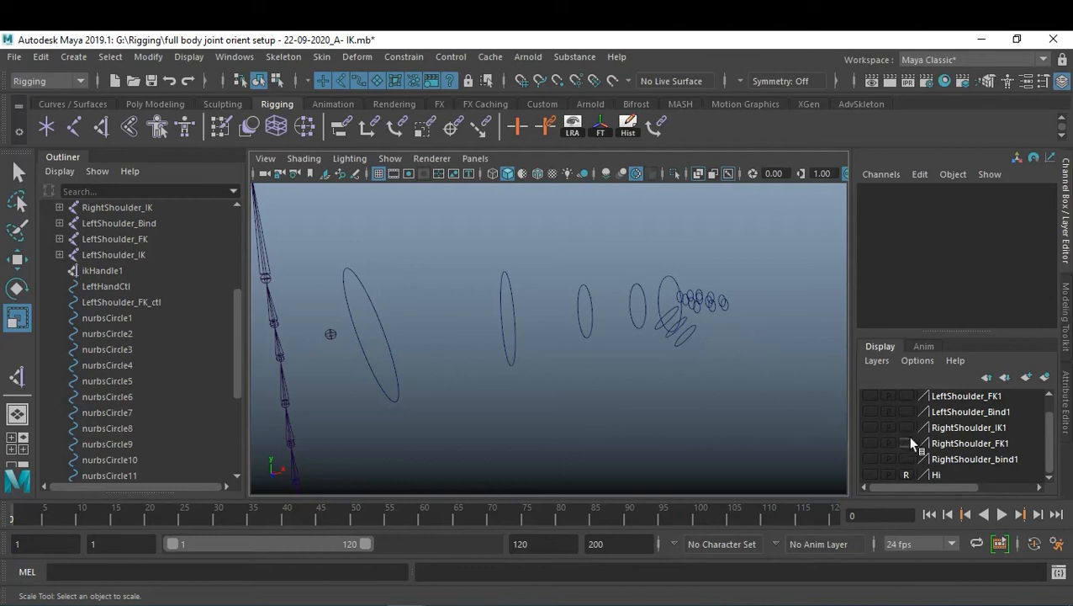
# - Show the LeftShoulder_IK1 layer and examine the circles around the hand and thumb joints up close
pyautogui.scroll(1, 907, 439)
pyautogui.click(870, 398)
pyautogui.keyDown('alt'); pyautogui.moveTo(714, 367); pyautogui.dragTo(773, 378, button='right'); pyautogui.keyUp('alt')
pyautogui.keyDown('alt'); pyautogui.moveTo(773, 379); pyautogui.dragTo(587, 395, button='middle'); pyautogui.keyUp('alt')
pyautogui.keyDown('alt'); pyautogui.moveTo(587, 395); pyautogui.dragTo(605, 377); pyautogui.keyUp('alt')
pyautogui.keyDown('alt'); pyautogui.moveTo(606, 376); pyautogui.dragTo(773, 444, button='right'); pyautogui.keyUp('alt')
pyautogui.keyDown('alt'); pyautogui.moveTo(724, 425); pyautogui.dragTo(726, 391); pyautogui.keyUp('alt')
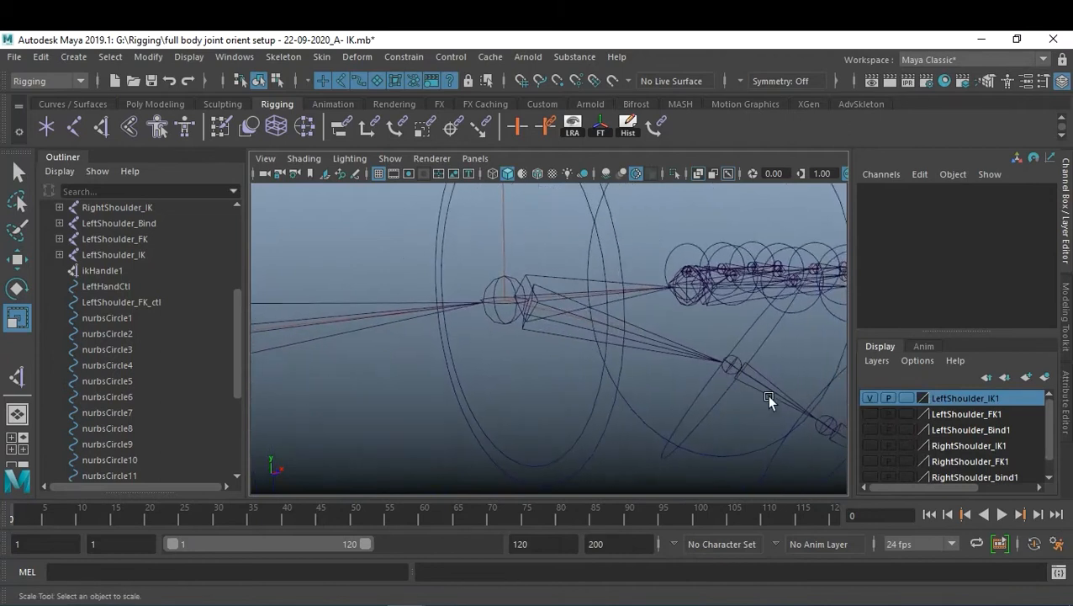
# - Compare the alignment of the thumb and finger circles with their joints in the orthographic and perspective views
pyautogui.press('space')
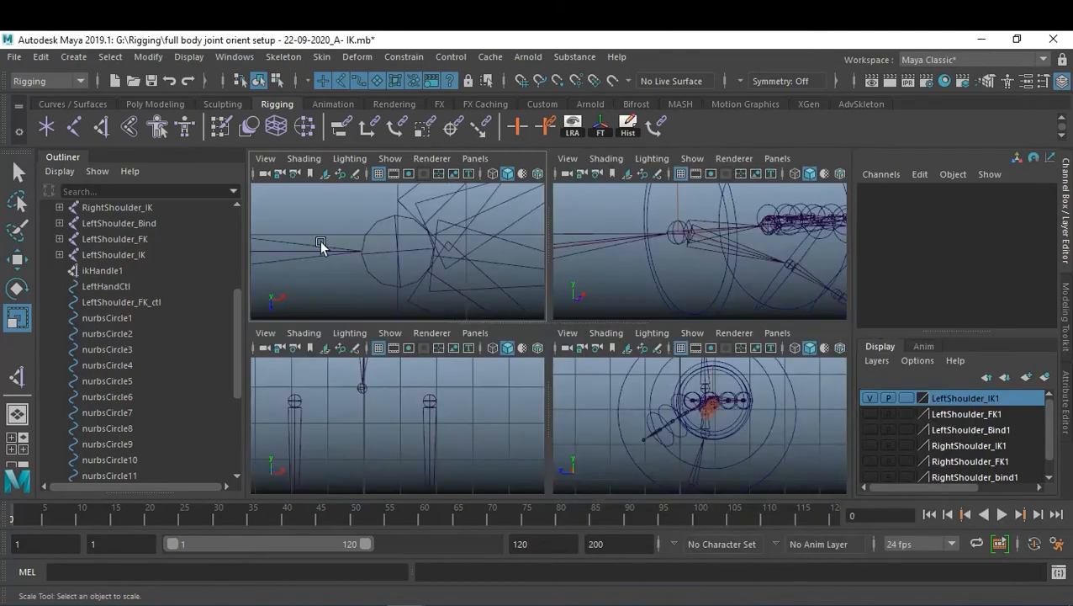
pyautogui.press('space')
pyautogui.keyDown('alt'); pyautogui.moveTo(539, 400); pyautogui.dragTo(645, 358); pyautogui.keyUp('alt')
pyautogui.scroll(-5, 645, 358)
pyautogui.keyDown('alt'); pyautogui.moveTo(575, 364); pyautogui.dragTo(537, 383); pyautogui.keyUp('alt')
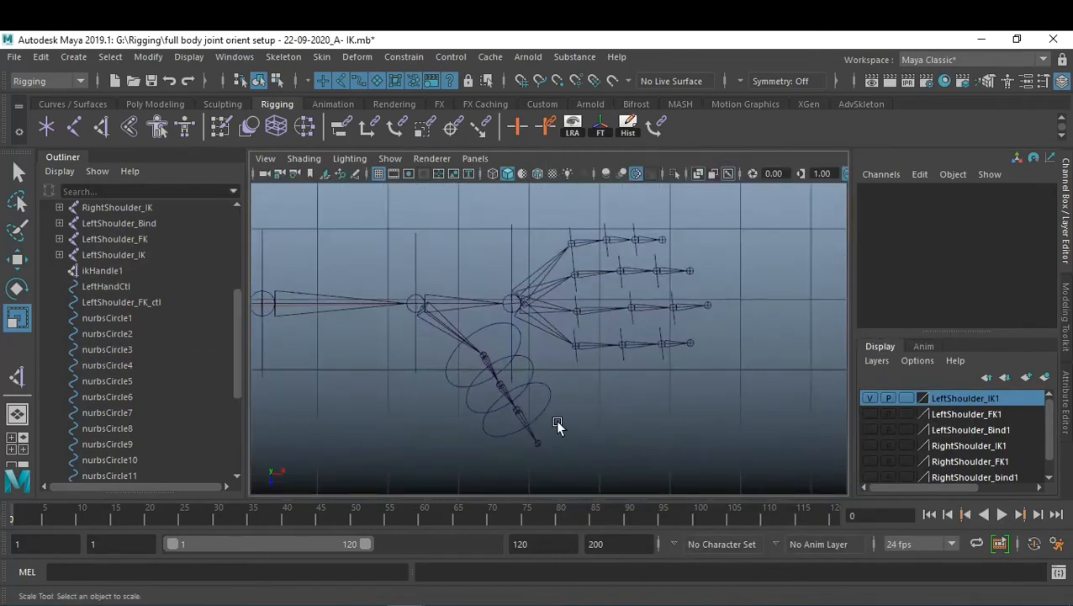
pyautogui.press('space')
pyautogui.press('space')
pyautogui.keyDown('alt'); pyautogui.moveTo(441, 448); pyautogui.dragTo(522, 486, button='middle'); pyautogui.keyUp('alt')
pyautogui.scroll(-5, 464, 319)
pyautogui.keyDown('alt'); pyautogui.moveTo(553, 285); pyautogui.dragTo(532, 399, button='middle'); pyautogui.keyUp('alt')
pyautogui.moveTo(601, 362)
pyautogui.keyDown('alt'); pyautogui.mouseDown(button='middle')
pyautogui.moveTo(535, 381)
pyautogui.moveTo(511, 372)
pyautogui.mouseUp(button='middle'); pyautogui.keyUp('alt')
pyautogui.scroll(3, 593, 375)
pyautogui.keyDown('alt'); pyautogui.moveTo(845, 419); pyautogui.dragTo(727, 287, button='middle'); pyautogui.keyUp('alt')
pyautogui.press('space')
pyautogui.press('space')
pyautogui.keyDown('alt'); pyautogui.moveTo(689, 312); pyautogui.dragTo(701, 368); pyautogui.keyUp('alt')
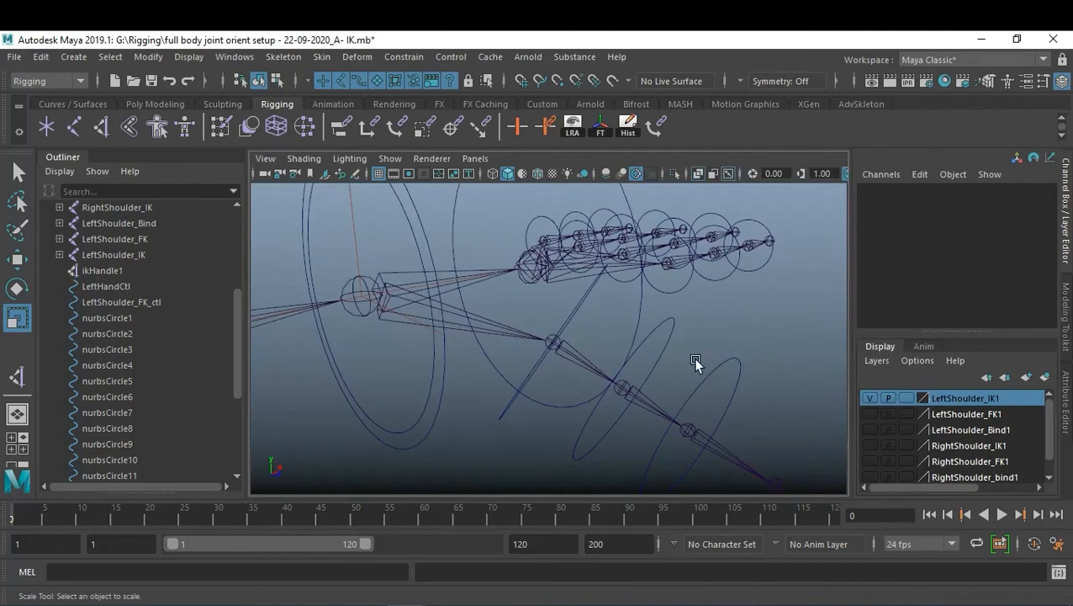
pyautogui.keyDown('alt'); pyautogui.moveTo(769, 340); pyautogui.dragTo(648, 357); pyautogui.keyUp('alt')
# - Hide the LeftShoulder_IK1 layer and show the LeftShoulder_FK1 layer
pyautogui.click(869, 398)
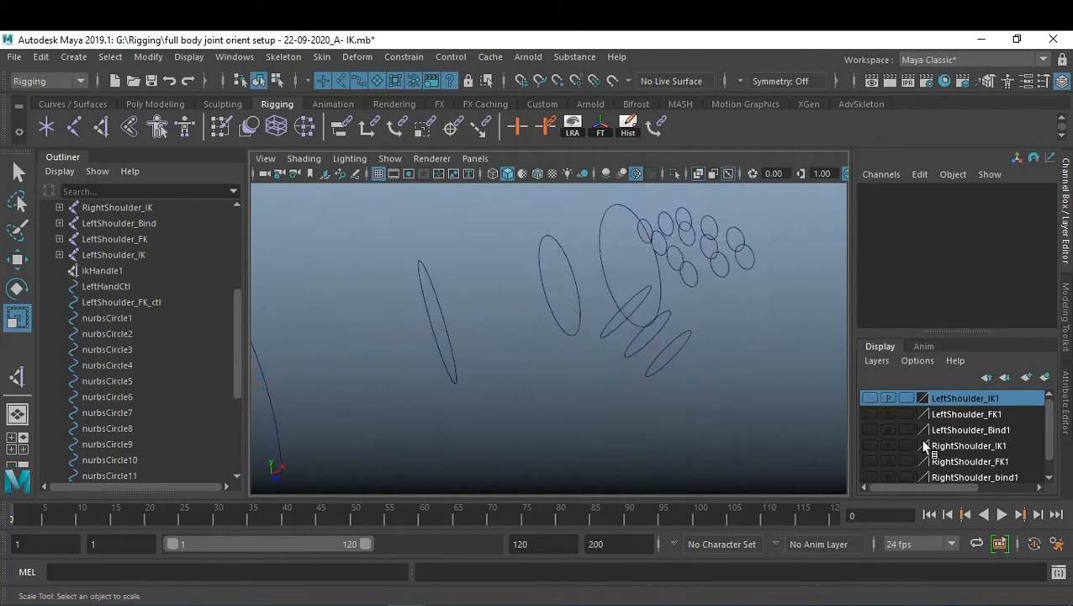
pyautogui.click(870, 414)
pyautogui.keyDown('alt'); pyautogui.moveTo(647, 407); pyautogui.dragTo(603, 359); pyautogui.keyUp('alt')
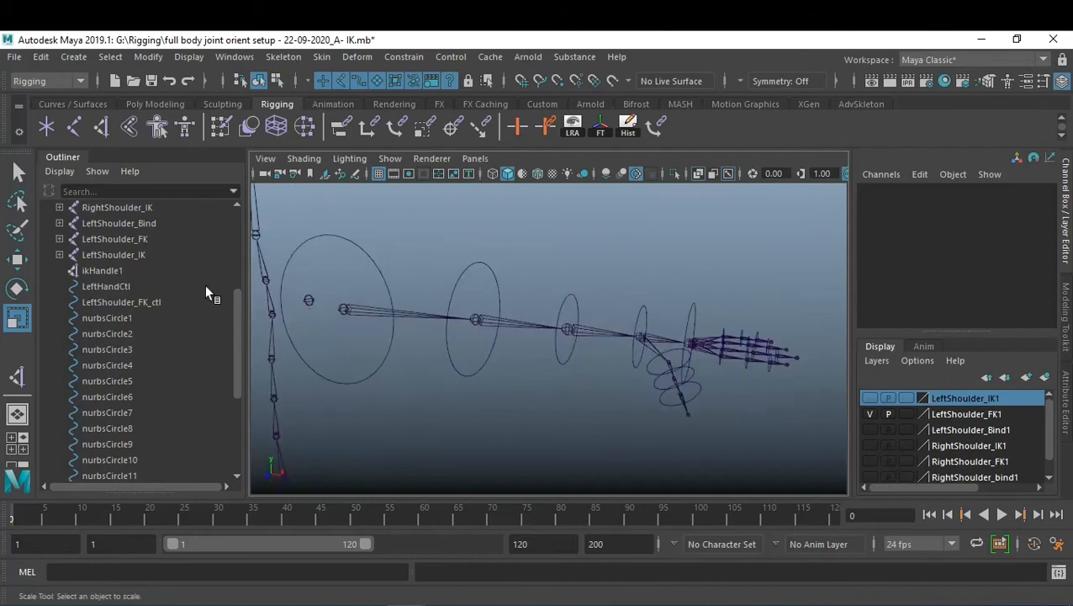
# - Expand the LeftShoulder_FK hierarchy to review its arm, finger and thumb joints, collapse it and deselect the chain
pyautogui.click(351, 306)
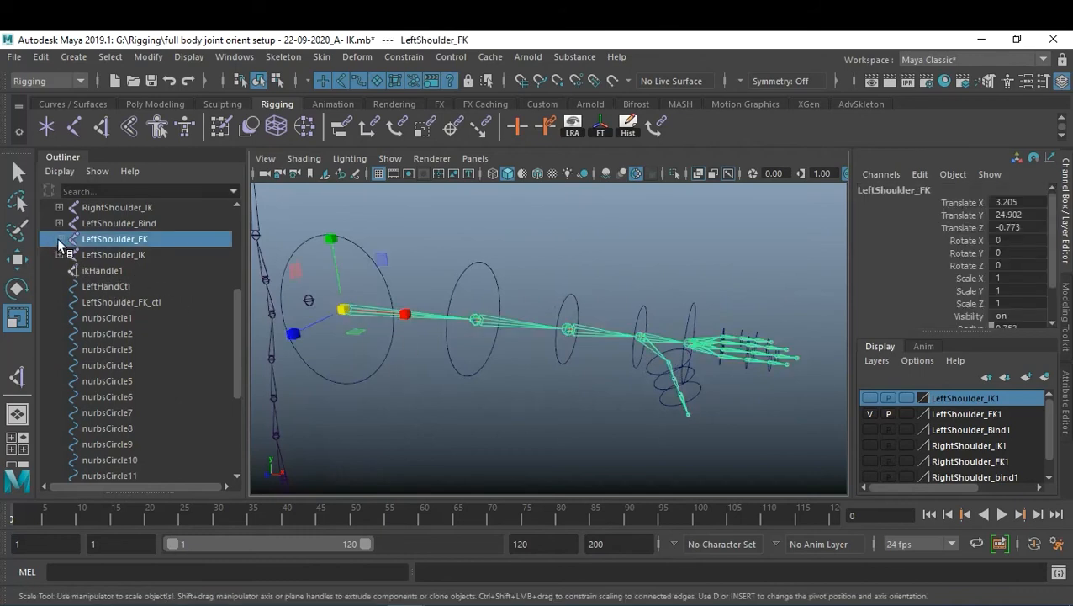
pyautogui.keyDown('shift'); pyautogui.click(58, 239); pyautogui.keyUp('shift')
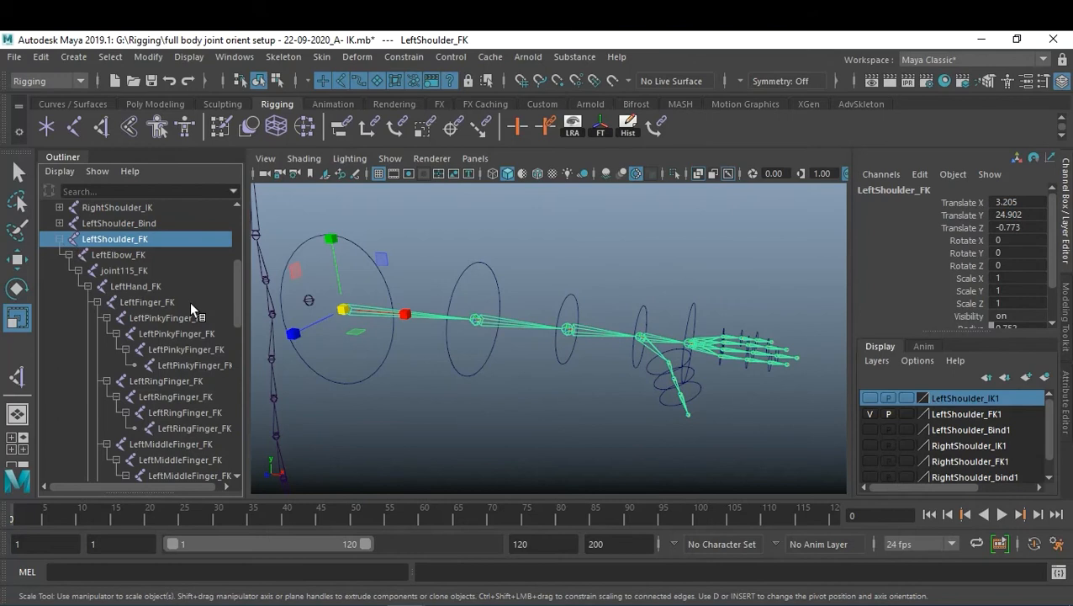
pyautogui.scroll(-5, 183, 343)
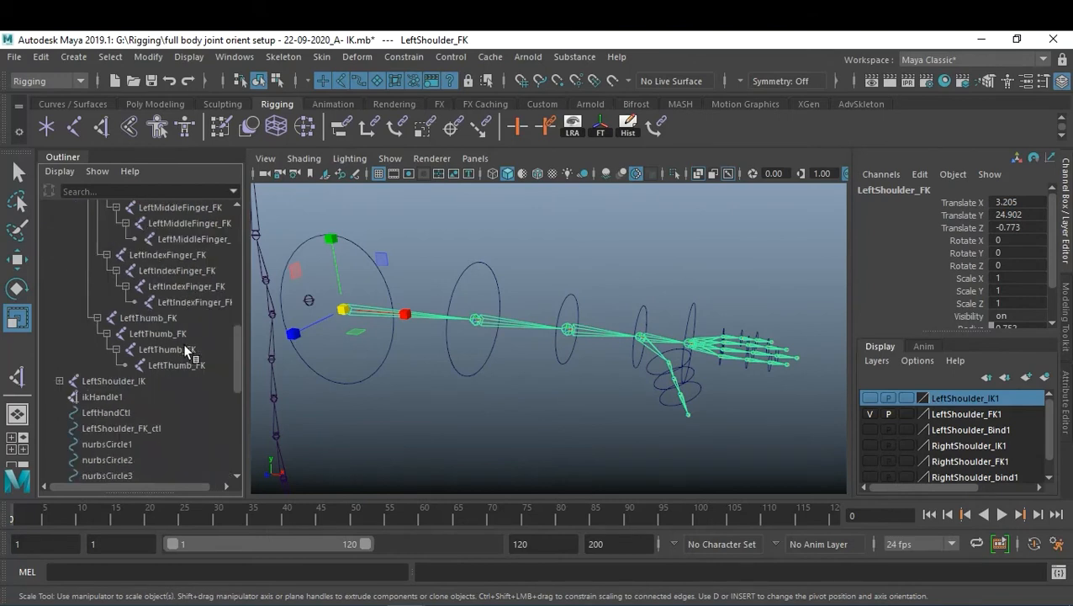
pyautogui.scroll(3, 187, 318)
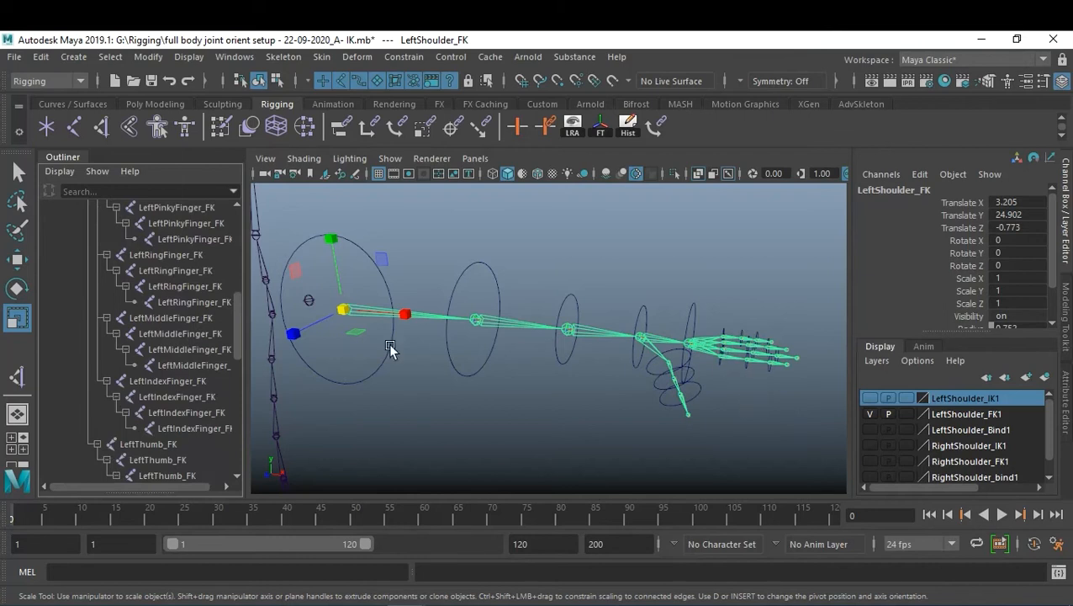
pyautogui.scroll(5, 131, 335)
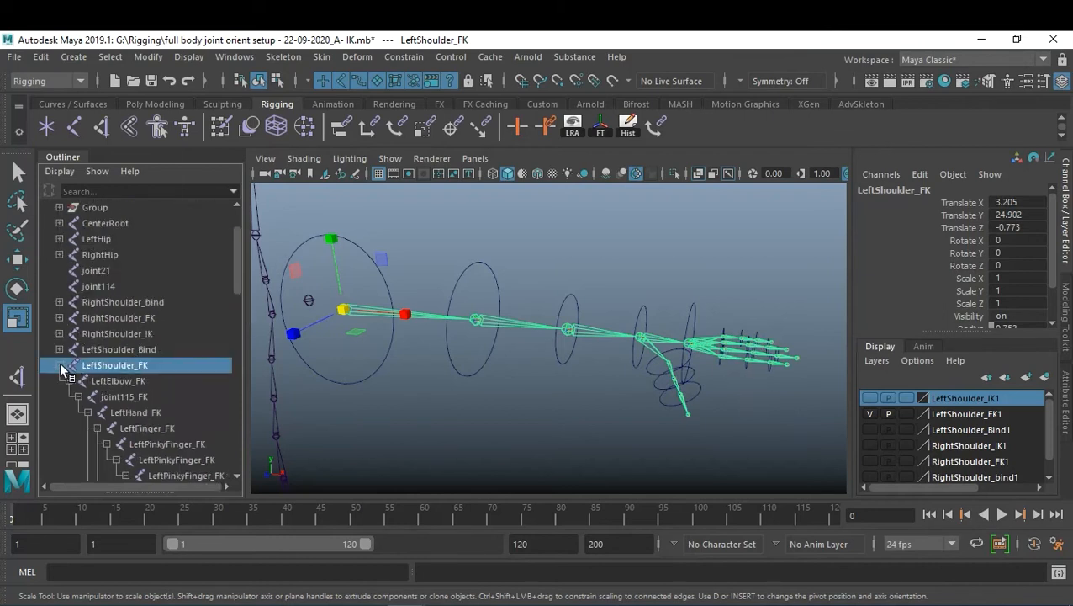
pyautogui.click(60, 366)
pyautogui.click(548, 442)
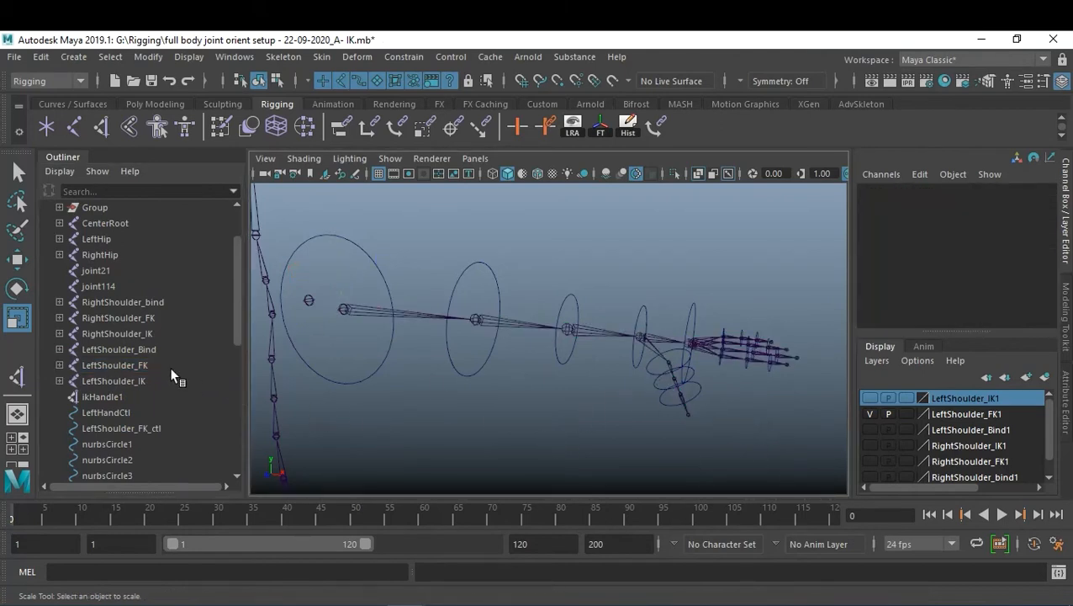
# - Rename the circle around the last thumb joint as LeftThumb_FK_ctl, reusing the joint's name LeftThumb_FK
pyautogui.scroll(-5, 171, 371)
pyautogui.scroll(6, 669, 436)
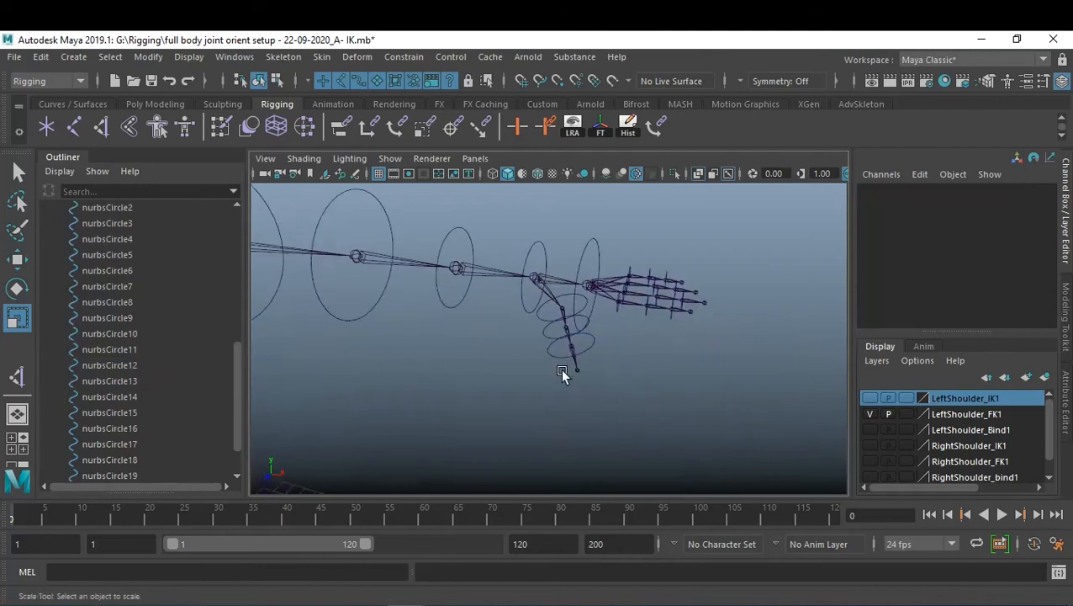
pyautogui.scroll(2, 680, 427)
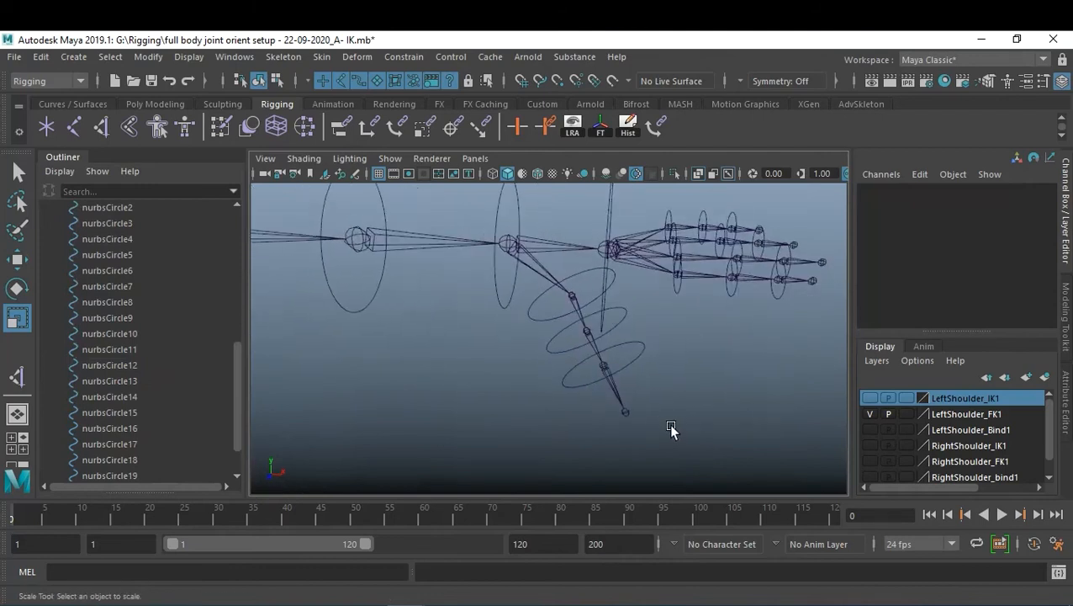
pyautogui.click(618, 390)
pyautogui.doubleClick(907, 193)
pyautogui.hotkey('ctrl', 'c')
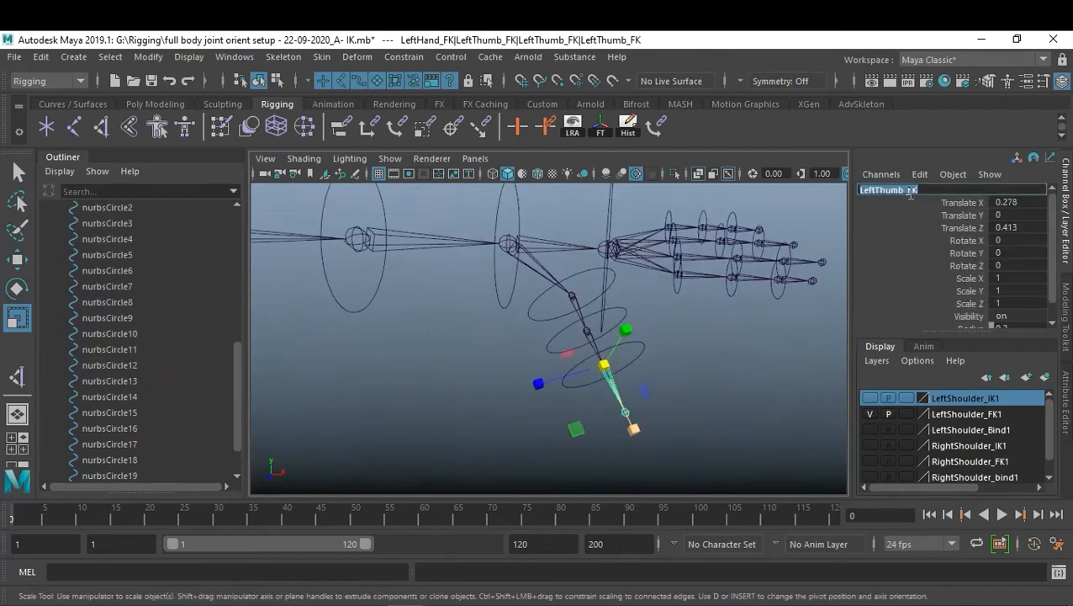
pyautogui.click(702, 338)
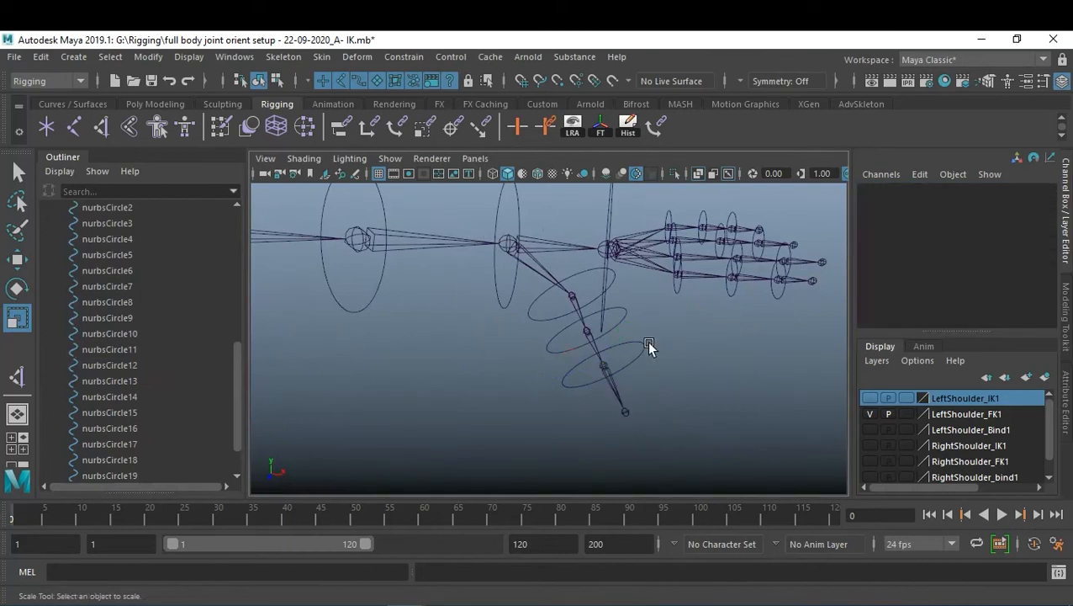
pyautogui.click(643, 353)
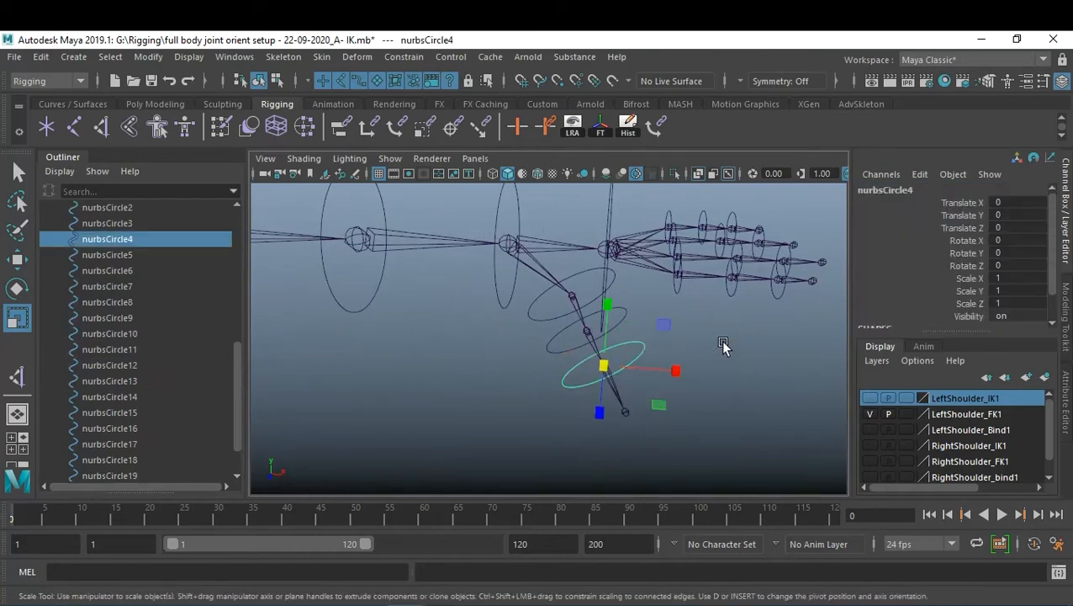
pyautogui.doubleClick(907, 191)
pyautogui.hotkey('ctrl', 'v')
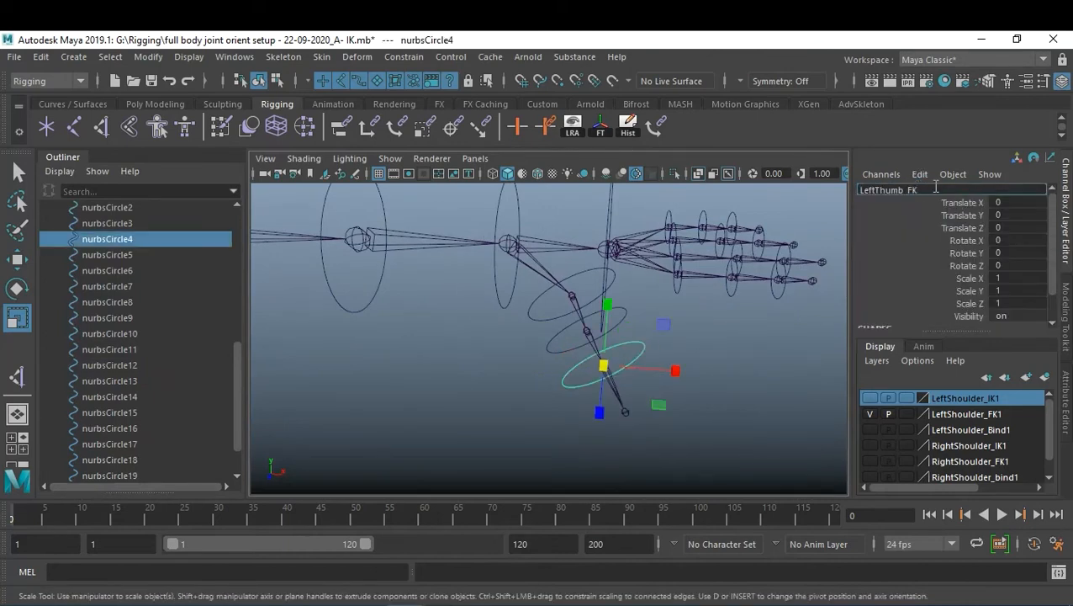
pyautogui.write('_ctrl')
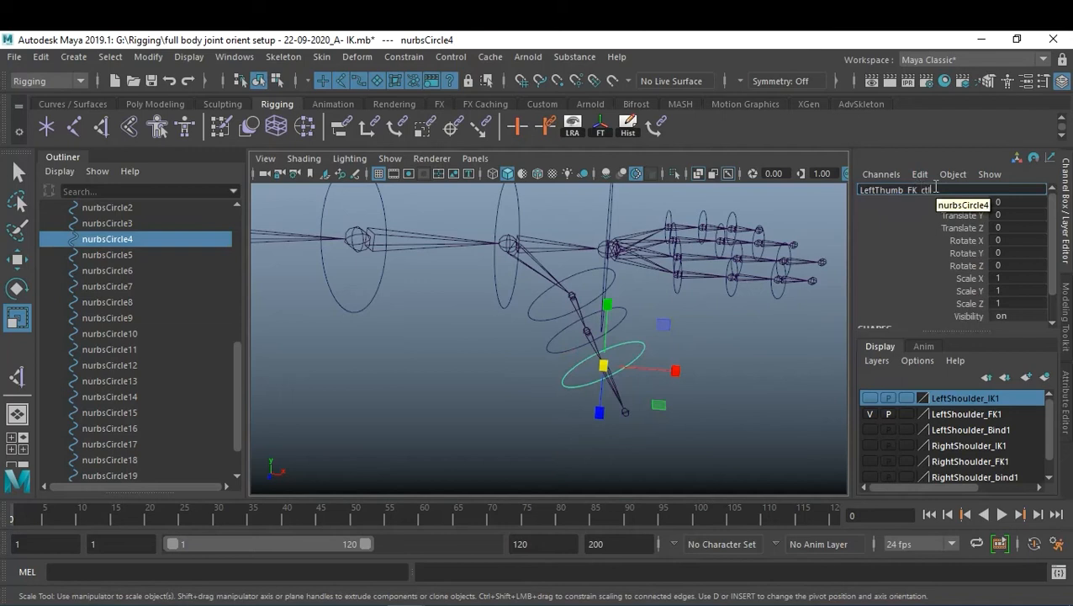
pyautogui.press('Return')
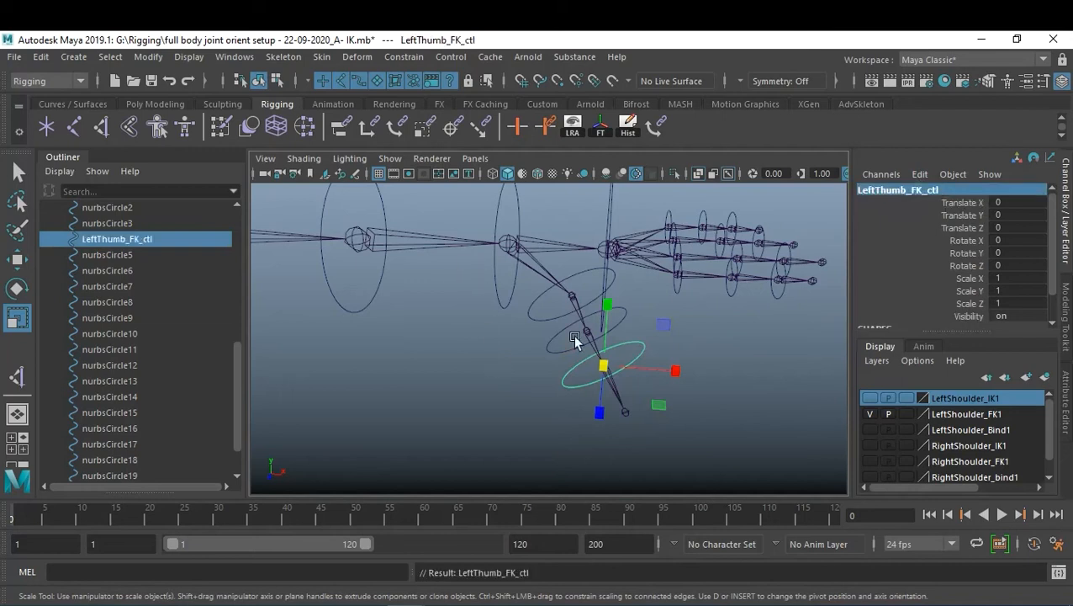
pyautogui.click(509, 245)
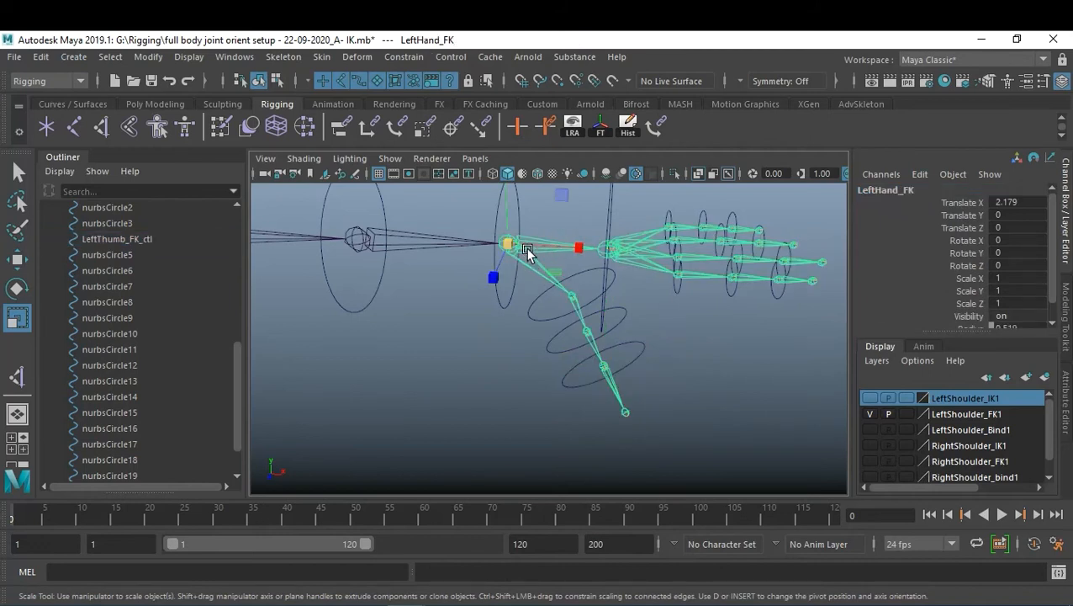
pyautogui.click(381, 245)
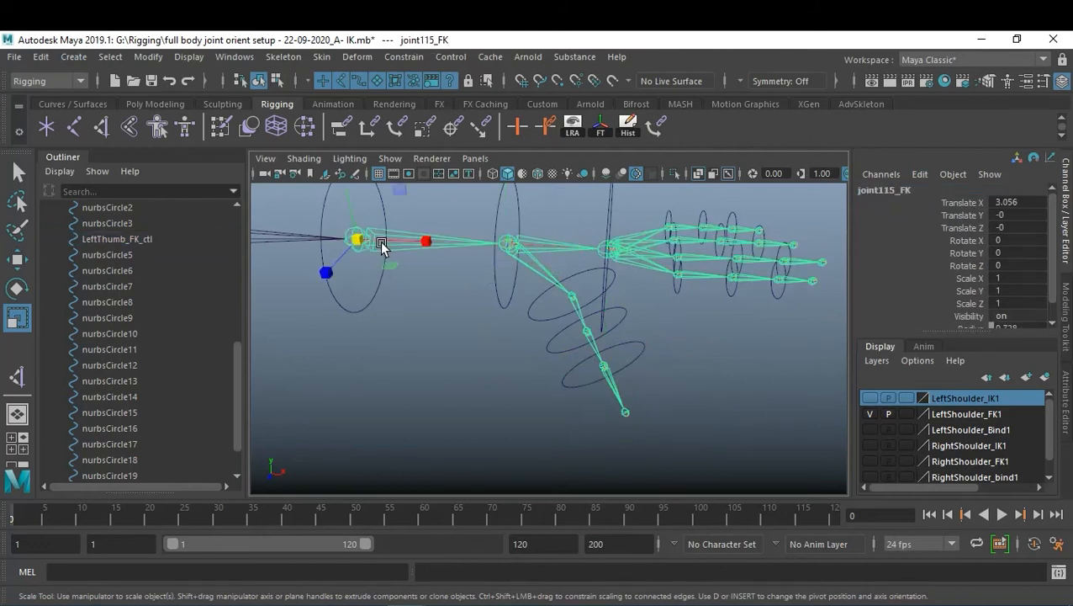
pyautogui.click(435, 365)
# - Parent LeftThumb_FK_ctl under nurbsCircle3, the circle around the middle thumb joint
pyautogui.keyDown('alt'); pyautogui.moveTo(703, 438); pyautogui.dragTo(573, 412); pyautogui.keyUp('alt')
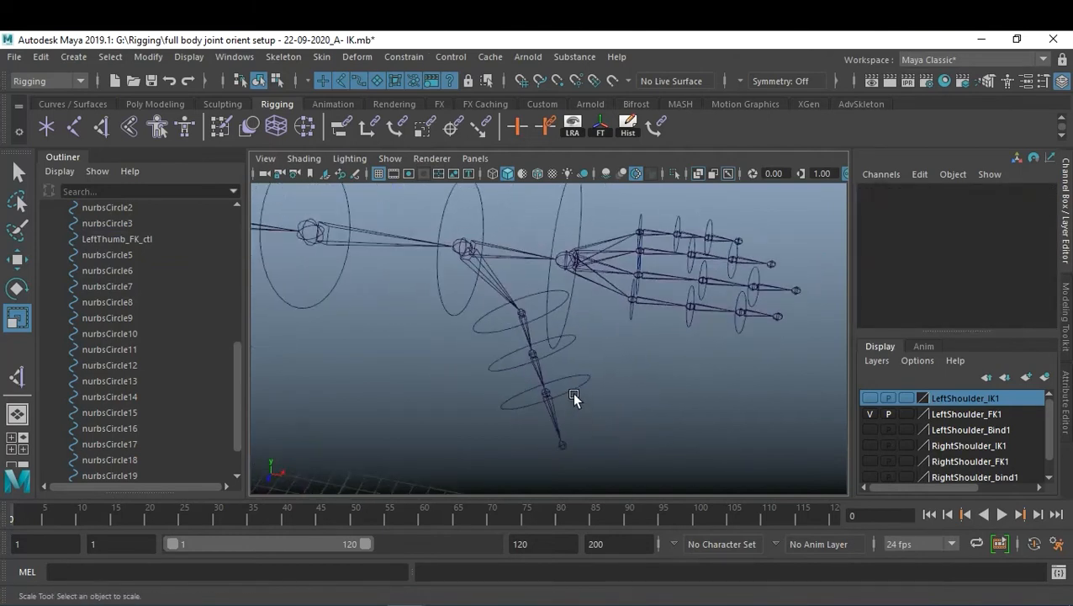
pyautogui.click(568, 386)
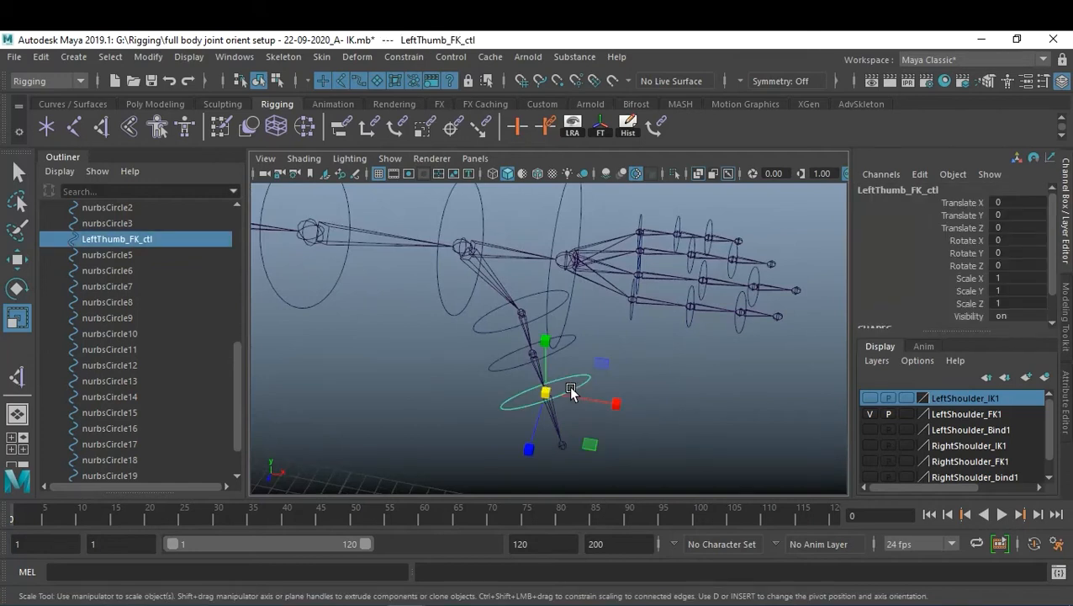
pyautogui.press('q')
pyautogui.keyDown('shift'); pyautogui.click(552, 355); pyautogui.keyUp('shift')
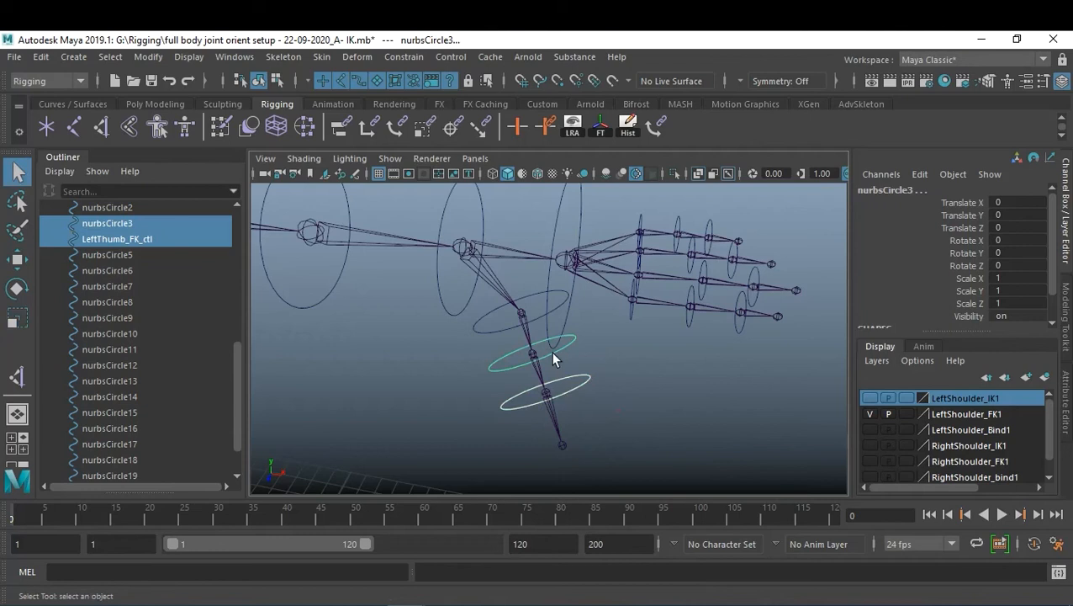
pyautogui.press('p')
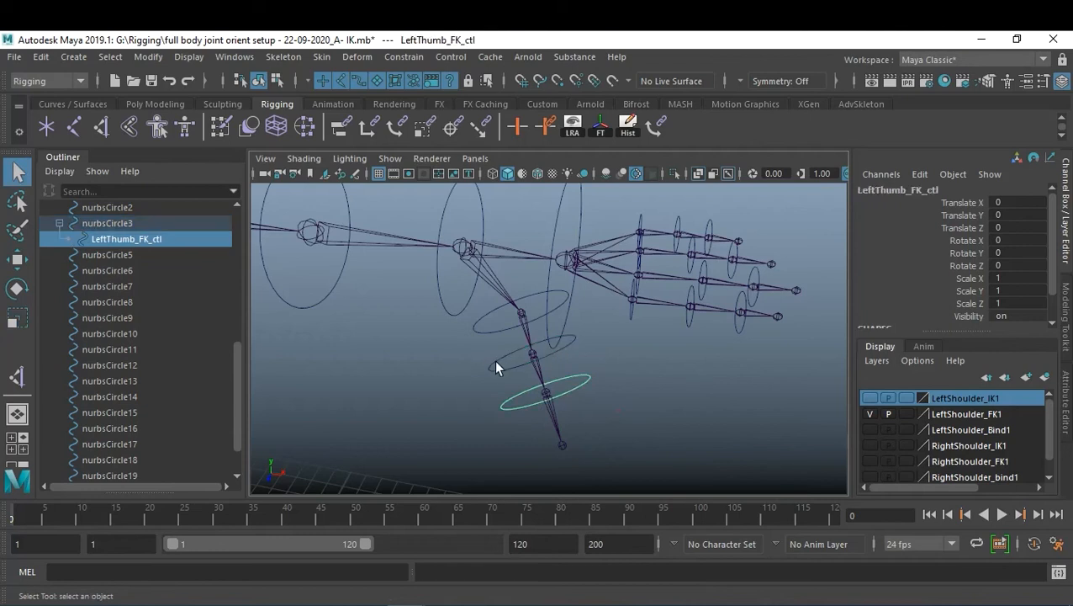
# - Parent nurbsCircle3 under nurbsCircle2 at the base of the thumb and expand the thumb control hierarchy
pyautogui.click(496, 365)
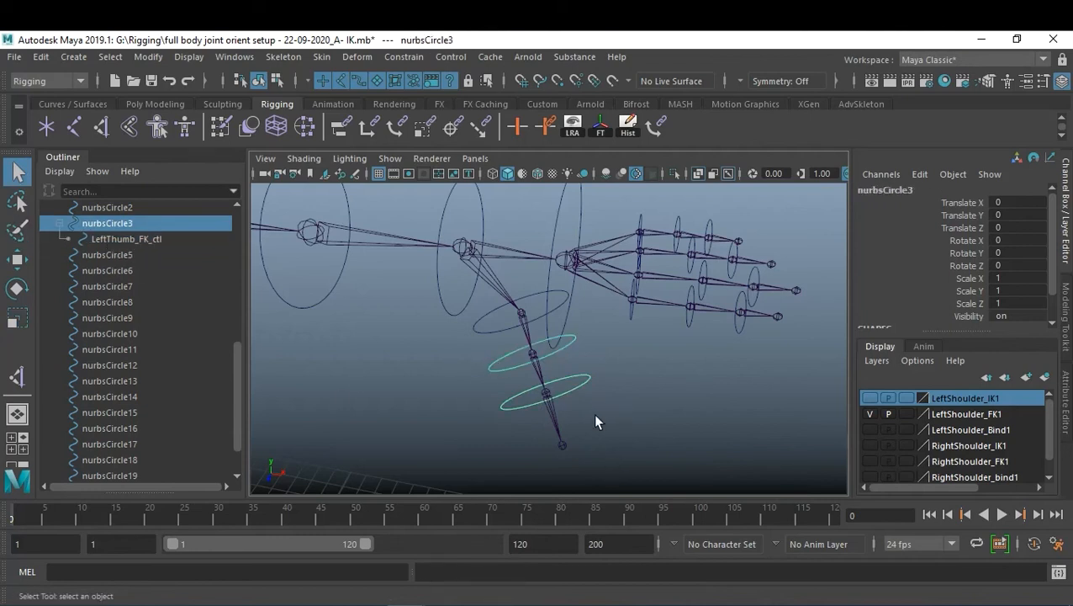
pyautogui.keyDown('shift'); pyautogui.click(494, 327); pyautogui.keyUp('shift')
pyautogui.press('p')
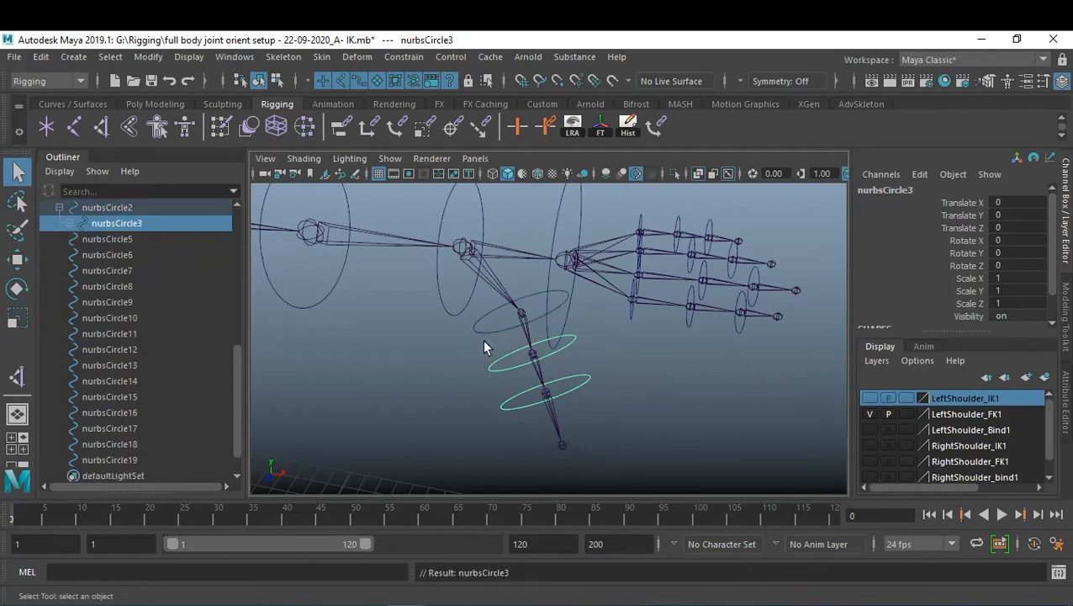
pyautogui.click(479, 334)
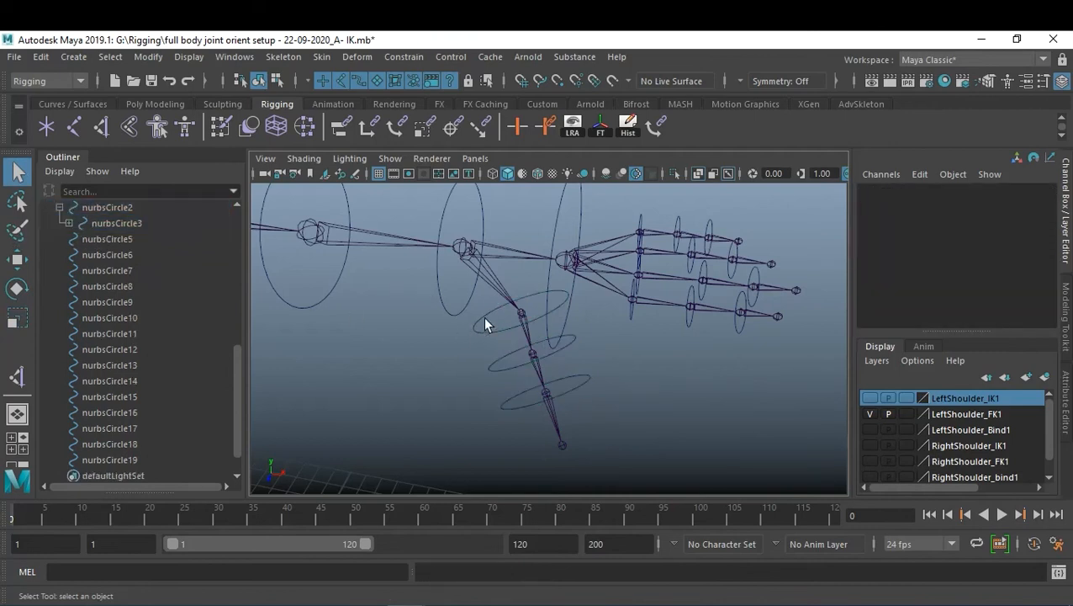
pyautogui.click(483, 318)
pyautogui.click(69, 223)
# - Chain the finger circles nearest the thumb by parenting nurbsCircle19 under nurbsCircle18 and nurbsCircle18 under nurbsCircle17
pyautogui.keyDown('alt'); pyautogui.moveTo(654, 353); pyautogui.dragTo(631, 401); pyautogui.keyUp('alt')
pyautogui.click(693, 389)
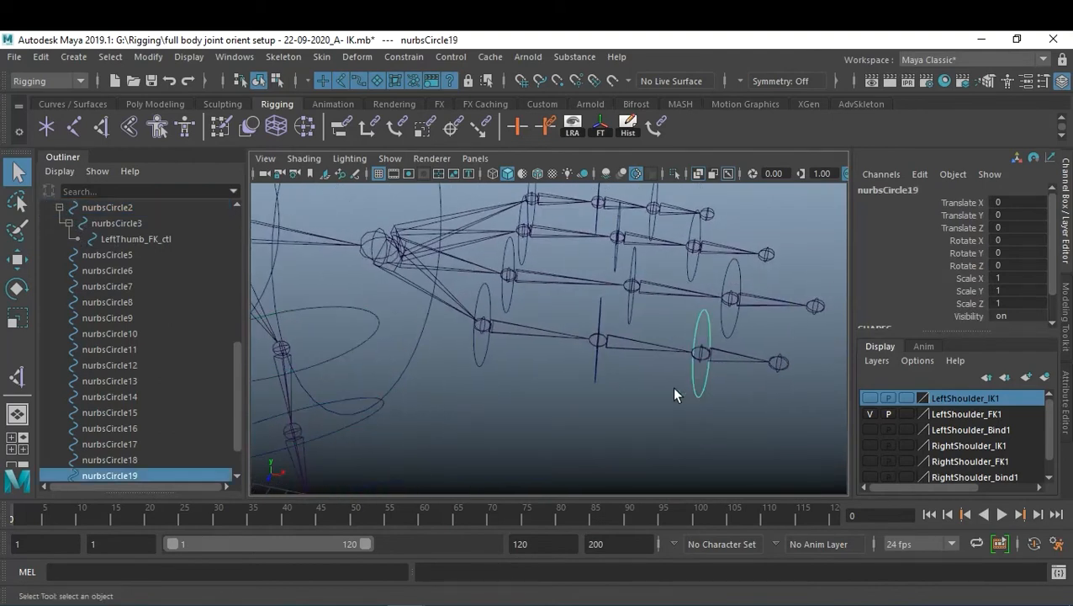
pyautogui.keyDown('shift'); pyautogui.click(597, 378); pyautogui.keyUp('shift')
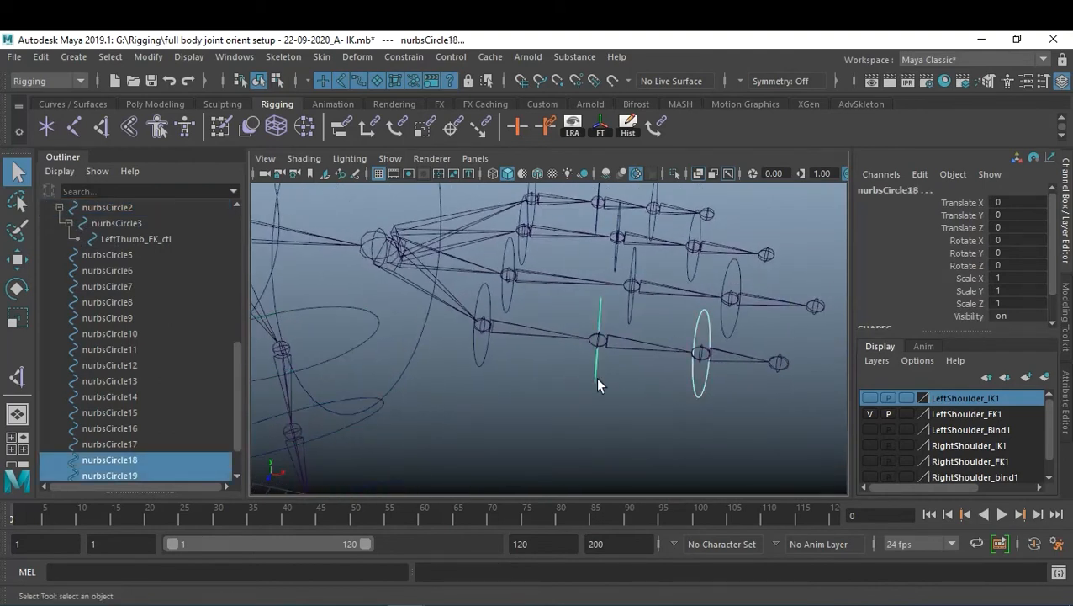
pyautogui.press('p')
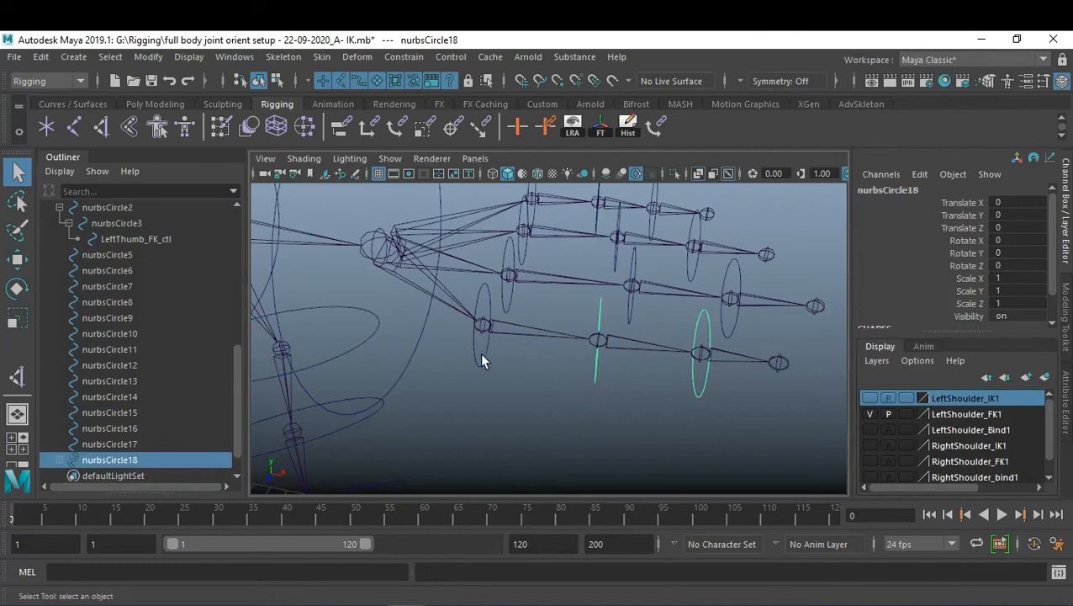
pyautogui.keyDown('shift'); pyautogui.click(483, 355); pyautogui.keyUp('shift')
pyautogui.press('p')
# - Expand the nurbsCircle17 hierarchy and check its child circles one by one
pyautogui.click(485, 359)
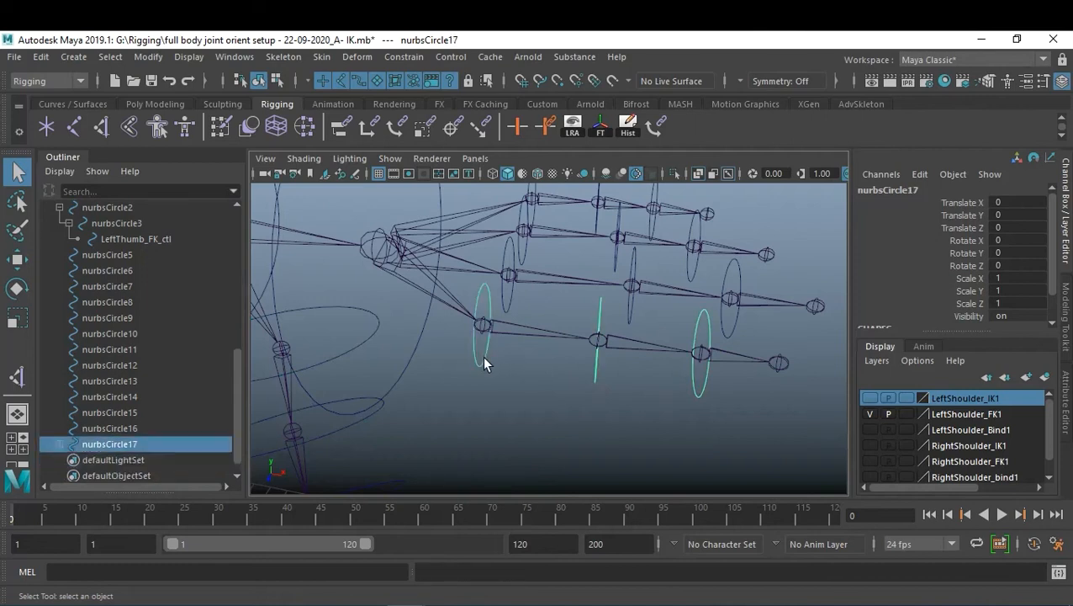
pyautogui.click(59, 443)
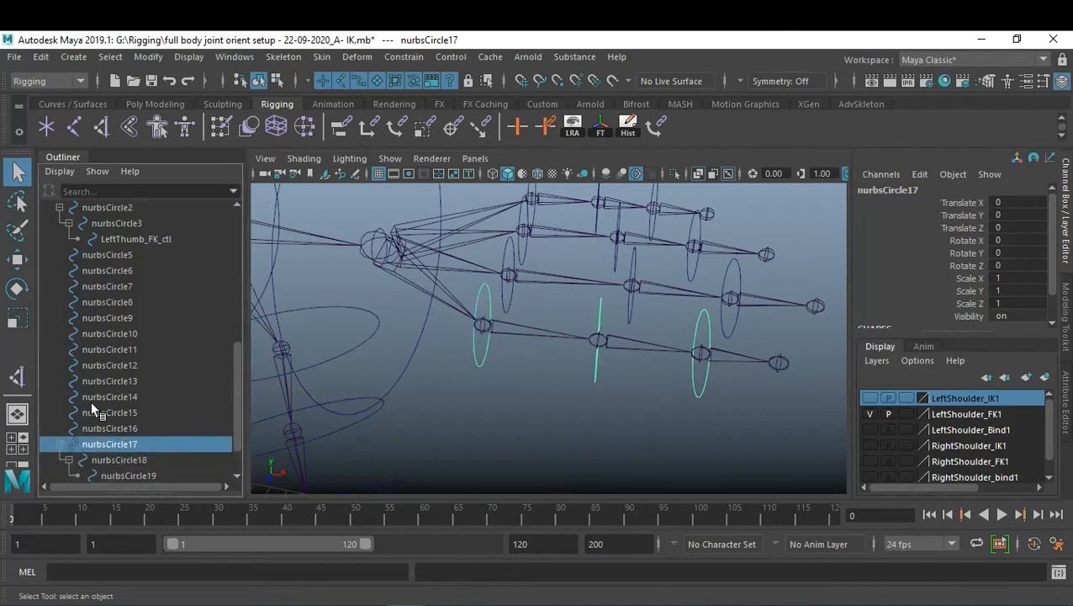
pyautogui.scroll(-1, 89, 412)
pyautogui.click(116, 414)
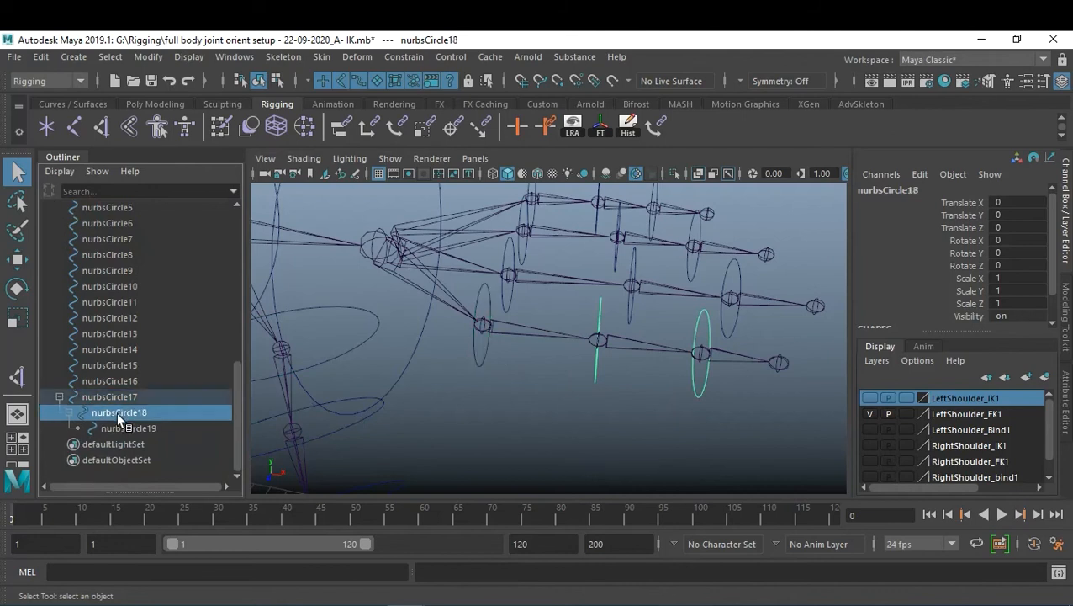
pyautogui.click(135, 429)
pyautogui.click(649, 434)
# - Chain the second finger's circles by parenting nurbsCircle16 under nurbsCircle15 and nurbsCircle15 under nurbsCircle14
pyautogui.moveTo(649, 434)
pyautogui.keyDown('alt'); pyautogui.mouseDown()
pyautogui.moveTo(562, 449)
pyautogui.moveTo(643, 428)
pyautogui.mouseUp(); pyautogui.keyUp('alt')
pyautogui.click(609, 384)
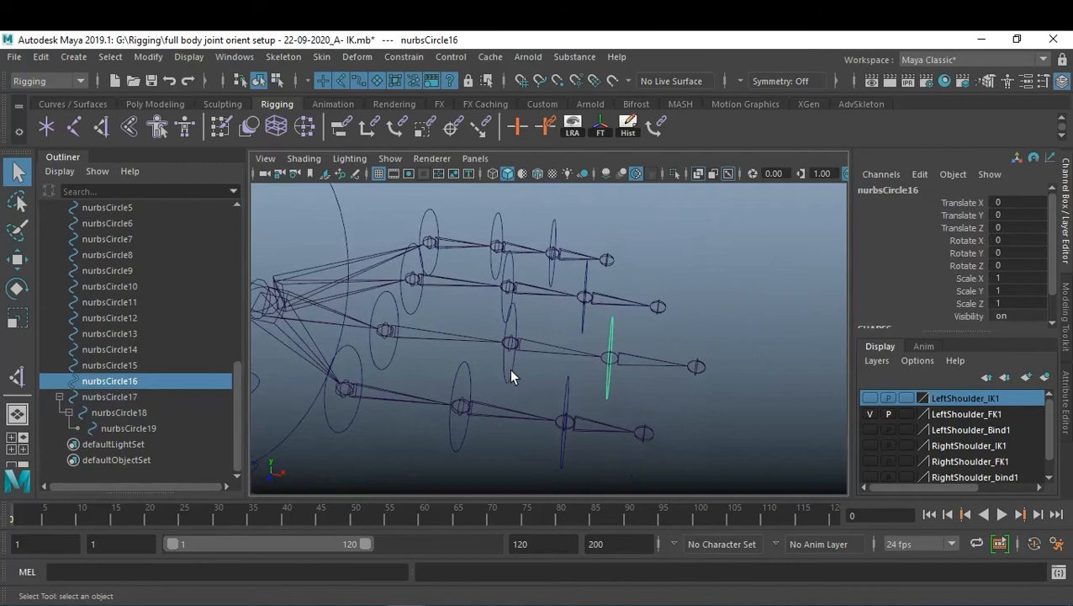
pyautogui.keyDown('shift'); pyautogui.click(511, 376); pyautogui.keyUp('shift')
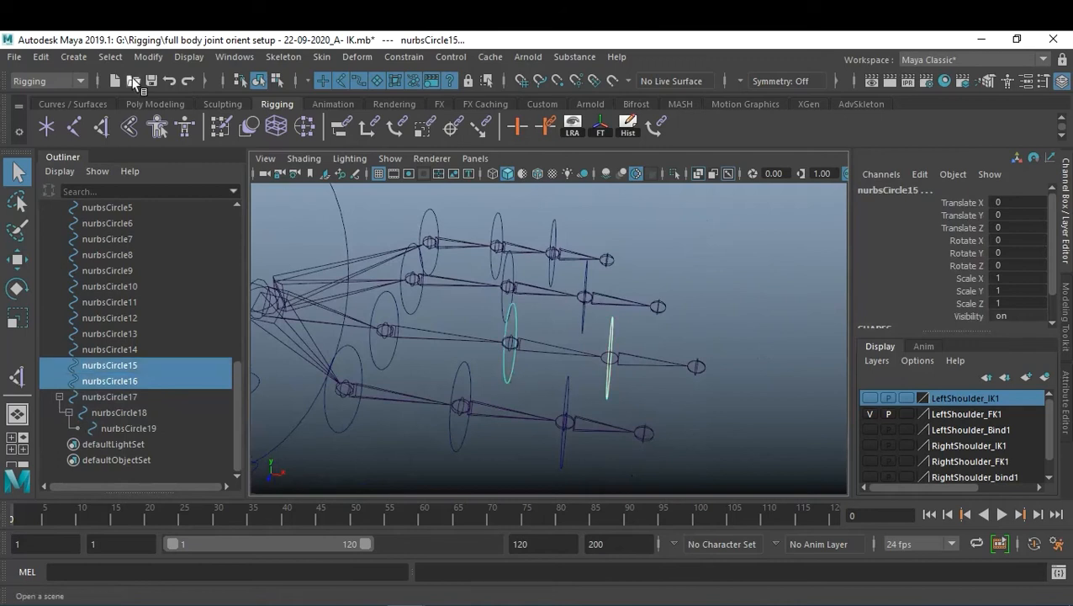
pyautogui.click(41, 57)
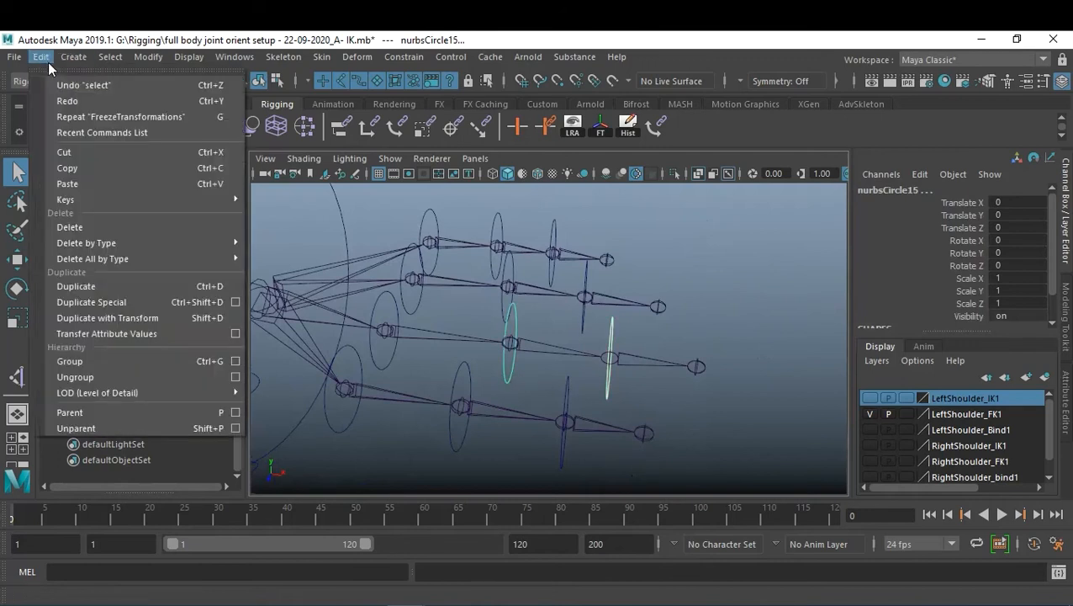
pyautogui.click(123, 412)
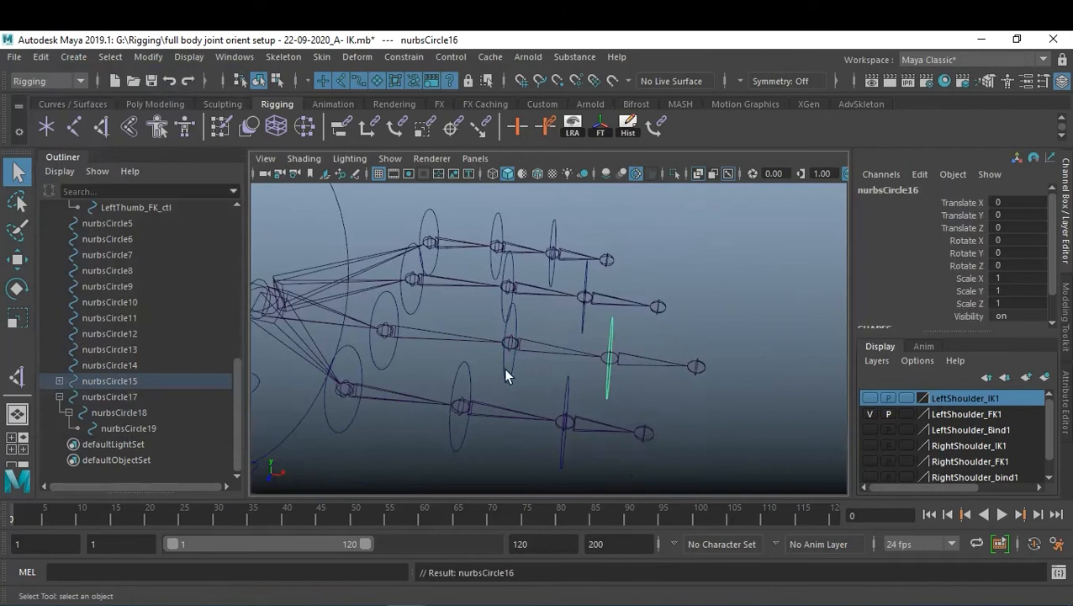
pyautogui.keyDown('shift'); pyautogui.click(392, 353); pyautogui.keyUp('shift')
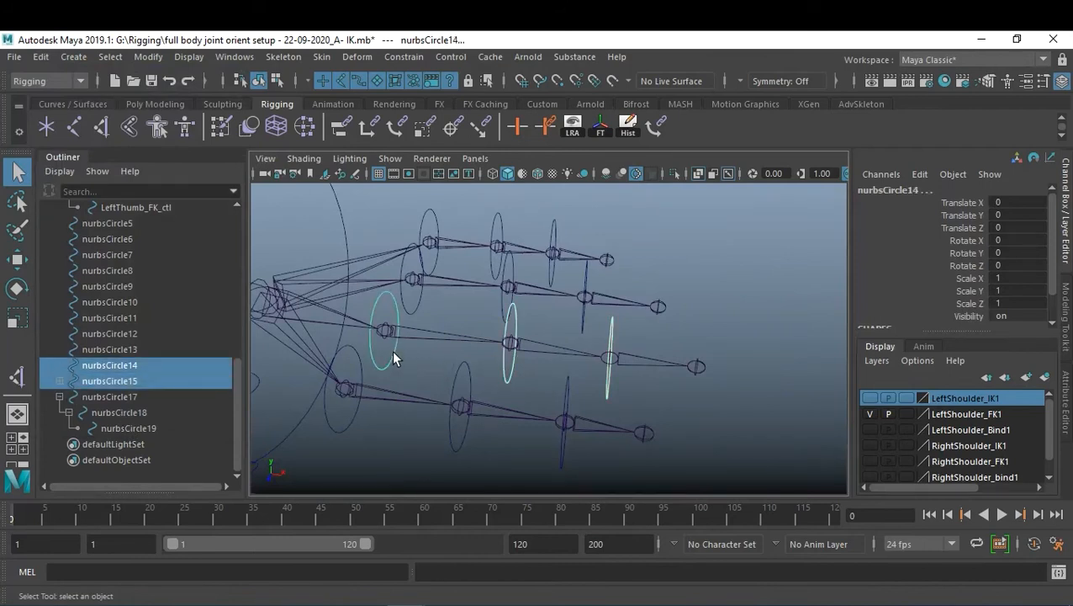
pyautogui.press('p')
pyautogui.click(393, 353)
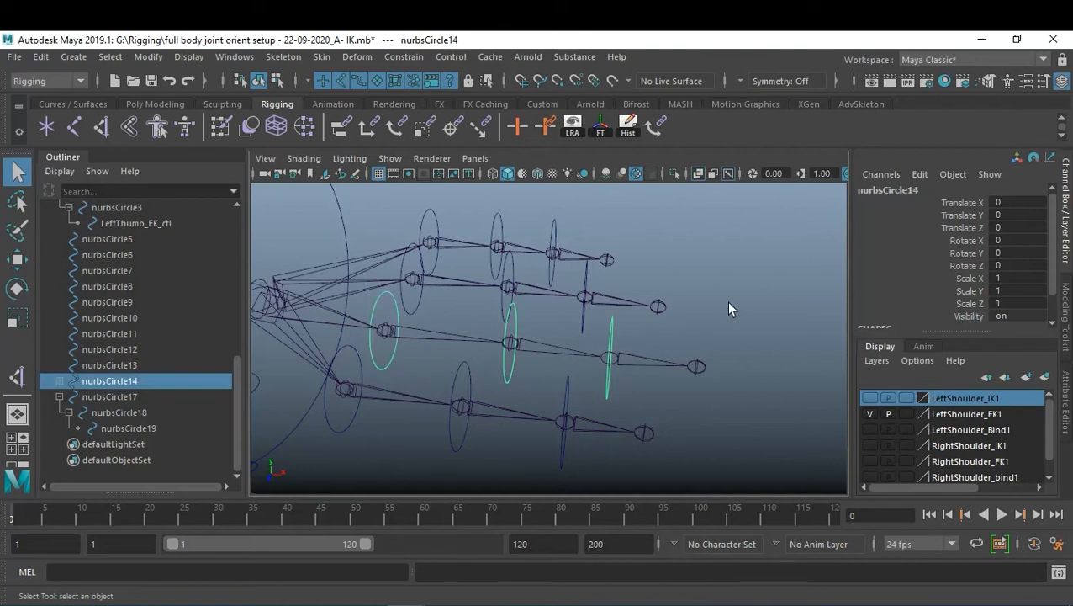
# - Chain the third finger's circles by parenting nurbsCircle13 under nurbsCircle12 and nurbsCircle12 under nurbsCircle11
pyautogui.click(579, 324)
pyautogui.keyDown('alt'); pyautogui.moveTo(578, 324); pyautogui.dragTo(547, 330); pyautogui.keyUp('alt')
pyautogui.keyDown('shift'); pyautogui.click(503, 323); pyautogui.keyUp('shift')
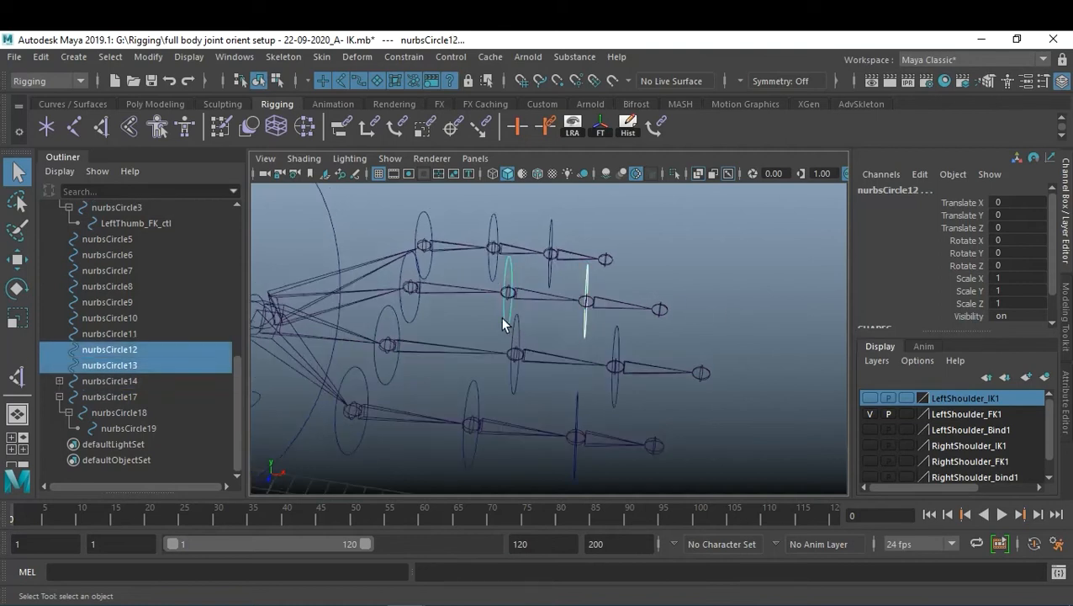
pyautogui.press('p')
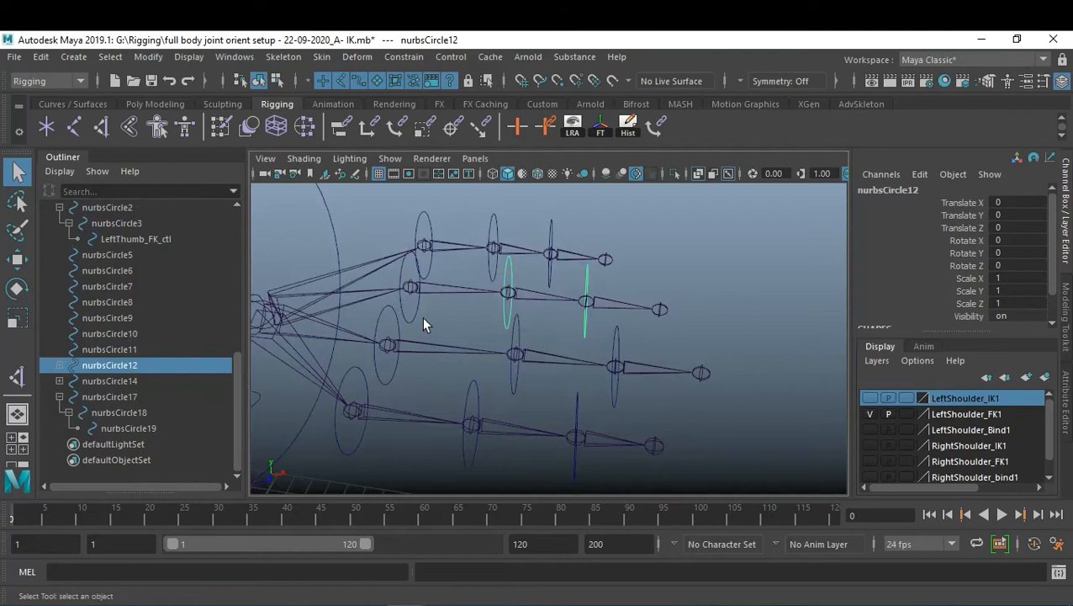
pyautogui.keyDown('shift'); pyautogui.click(411, 314); pyautogui.keyUp('shift')
pyautogui.press('p')
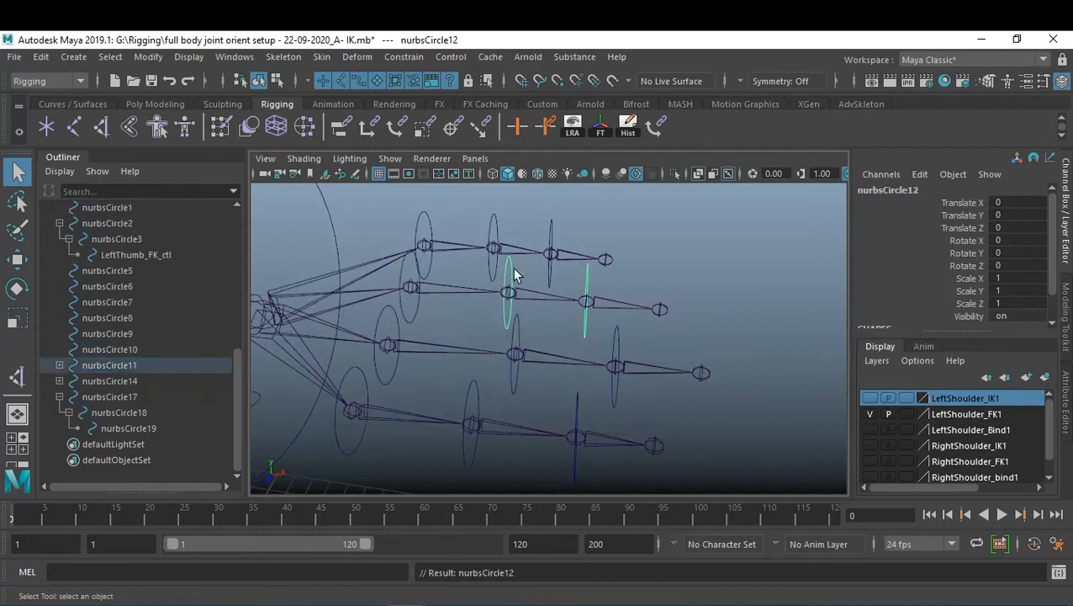
# - Chain the outermost finger's circles by parenting nurbsCircle10 under nurbsCircle9 and nurbsCircle9 under nurbsCircle8
pyautogui.click(548, 283)
pyautogui.keyDown('shift'); pyautogui.click(487, 269); pyautogui.keyUp('shift')
pyautogui.press('p')
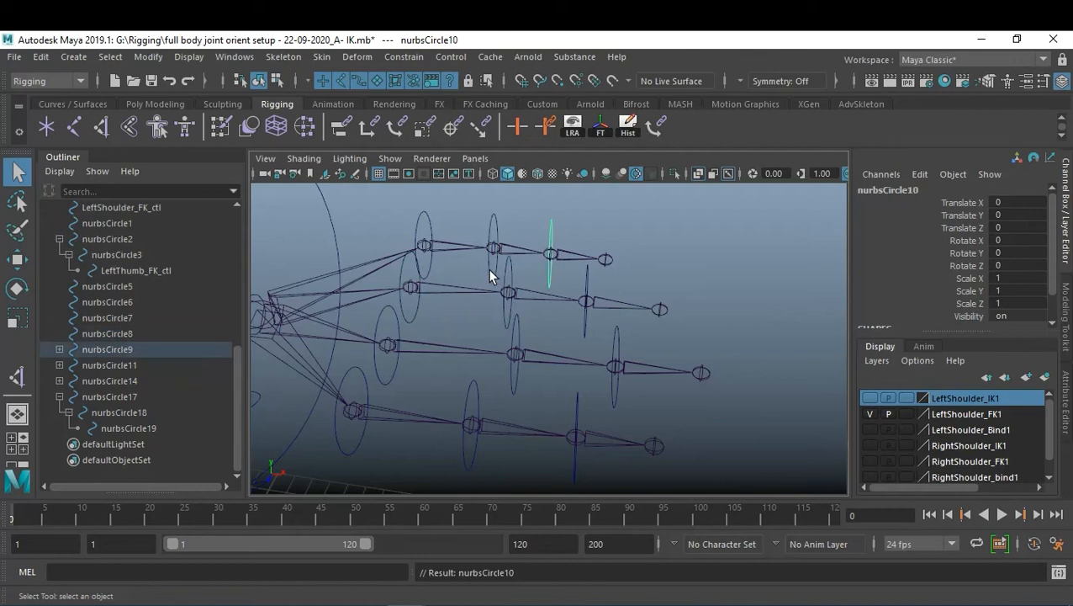
pyautogui.click(488, 268)
pyautogui.keyDown('shift'); pyautogui.click(430, 262); pyautogui.keyUp('shift')
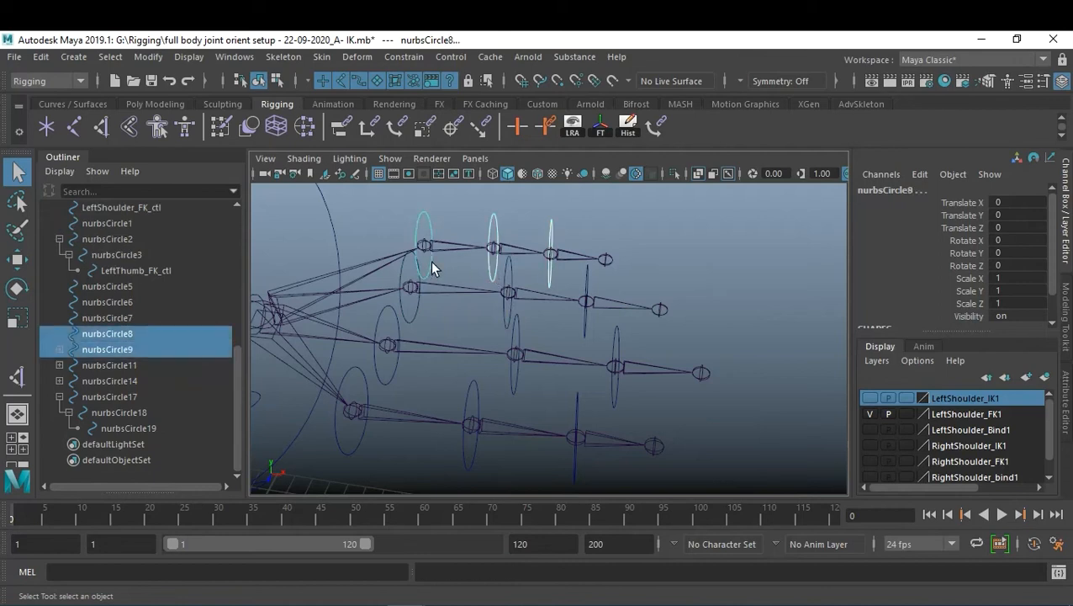
pyautogui.press('p')
pyautogui.click(432, 262)
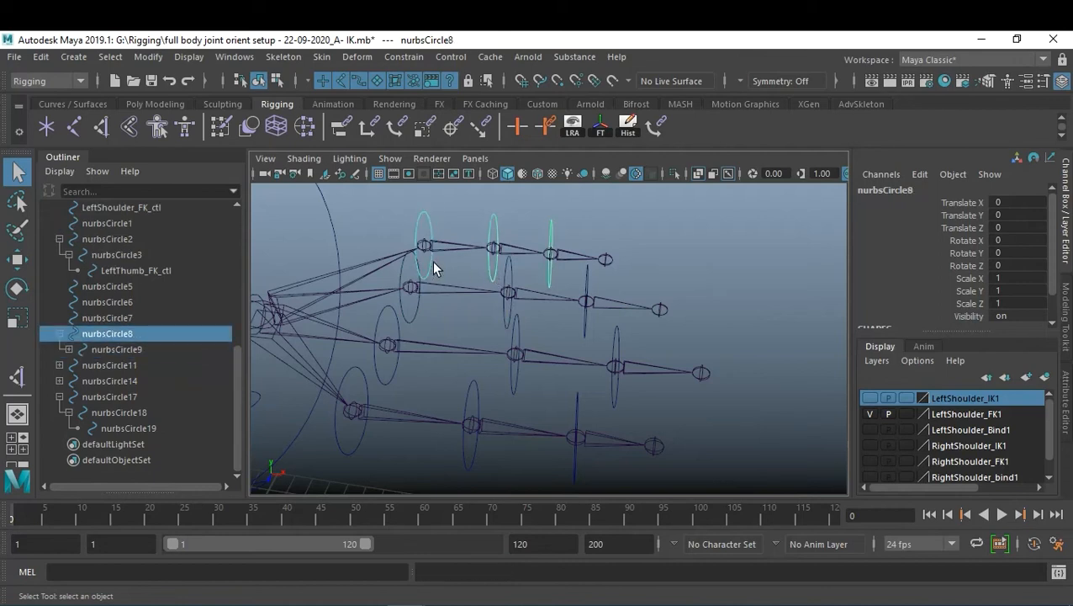
# - Expand the nurbsCircle8, nurbsCircle11 and nurbsCircle14 hierarchies to check the chained finger circles
pyautogui.click(69, 350)
pyautogui.click(59, 382)
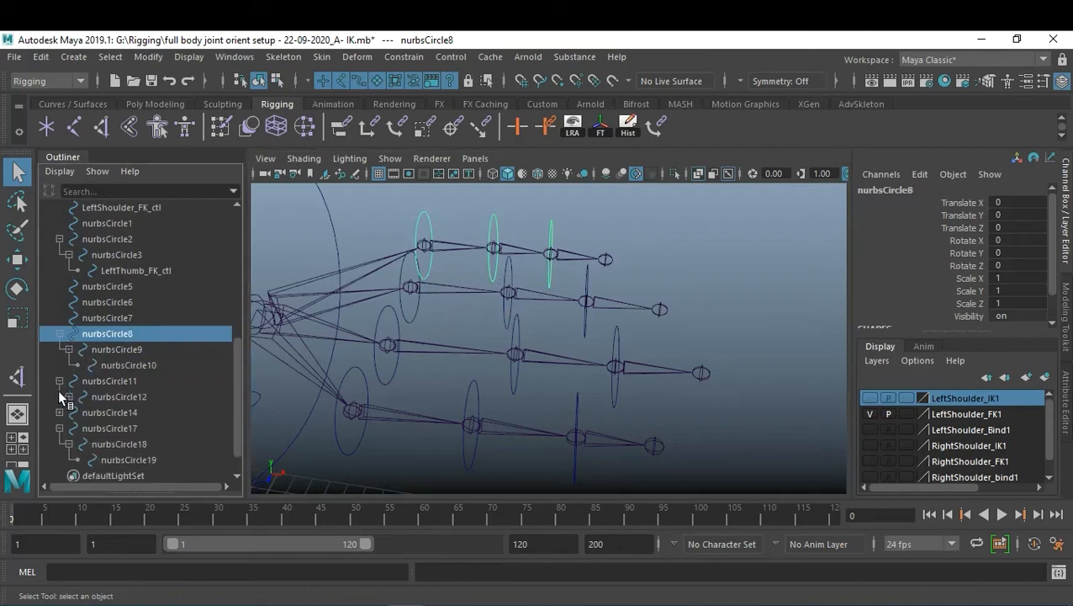
pyautogui.click(69, 398)
pyautogui.click(60, 429)
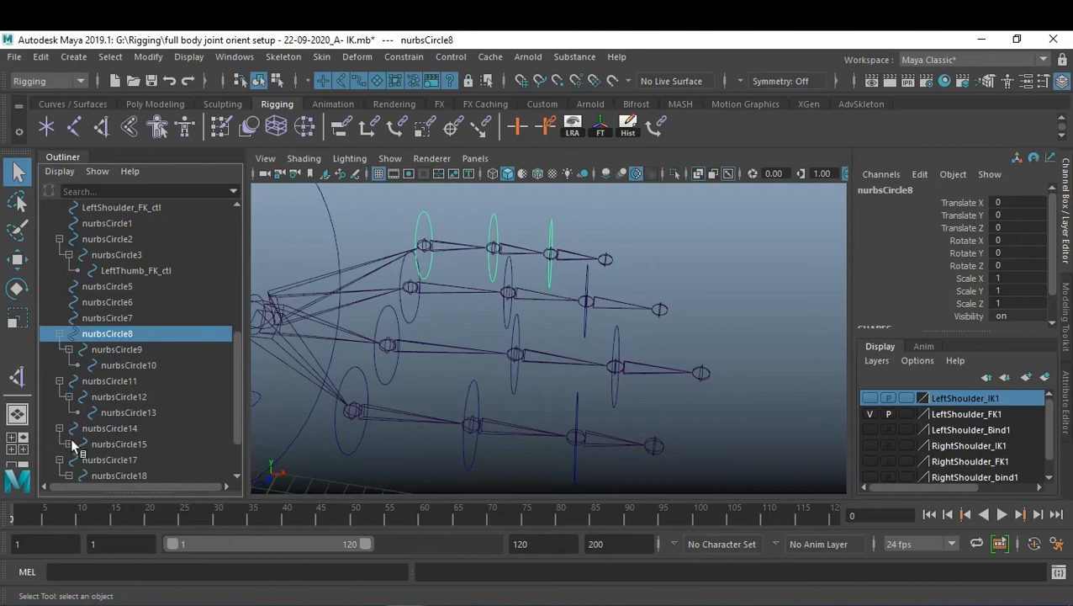
pyautogui.click(69, 444)
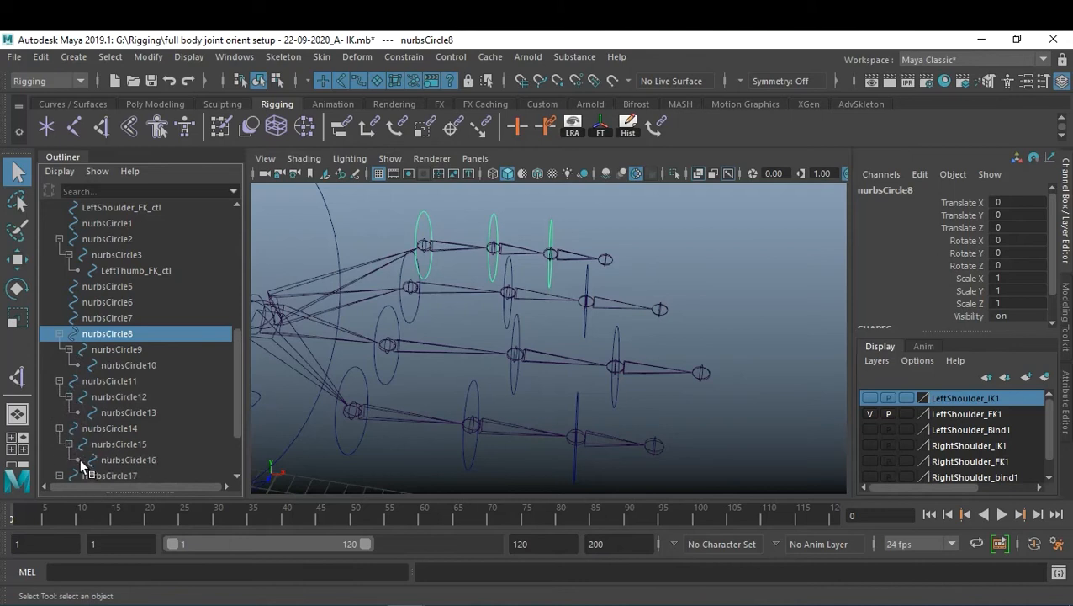
# - Parent the finger root circles nurbsCircle8 and nurbsCircle11 under the large palm circle nurbsCircle7
pyautogui.click(711, 286)
pyautogui.keyDown('alt'); pyautogui.moveTo(710, 303); pyautogui.dragTo(474, 329); pyautogui.keyUp('alt')
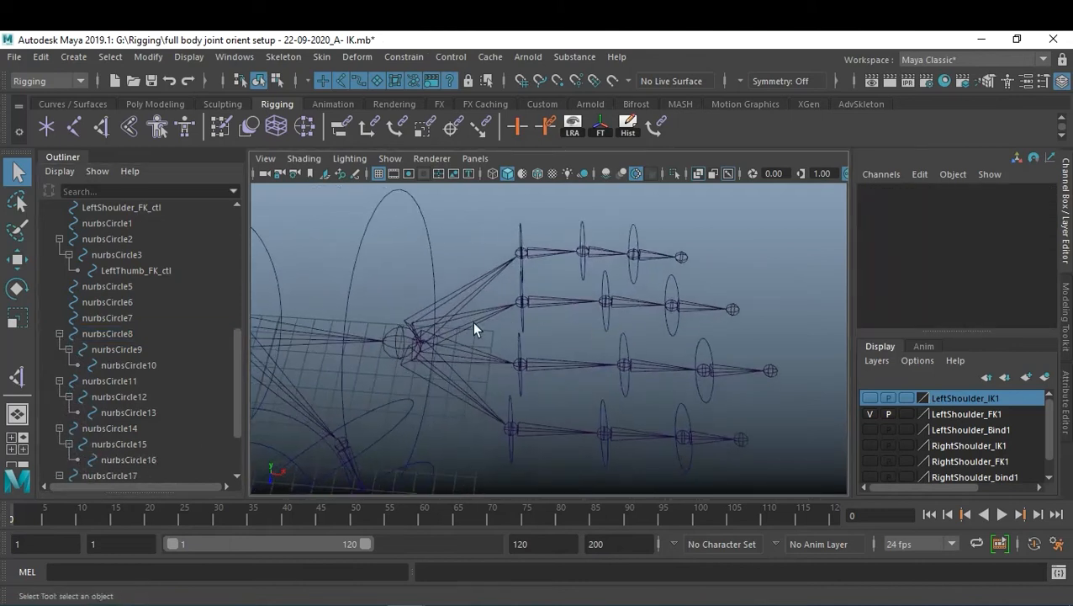
pyautogui.click(522, 242)
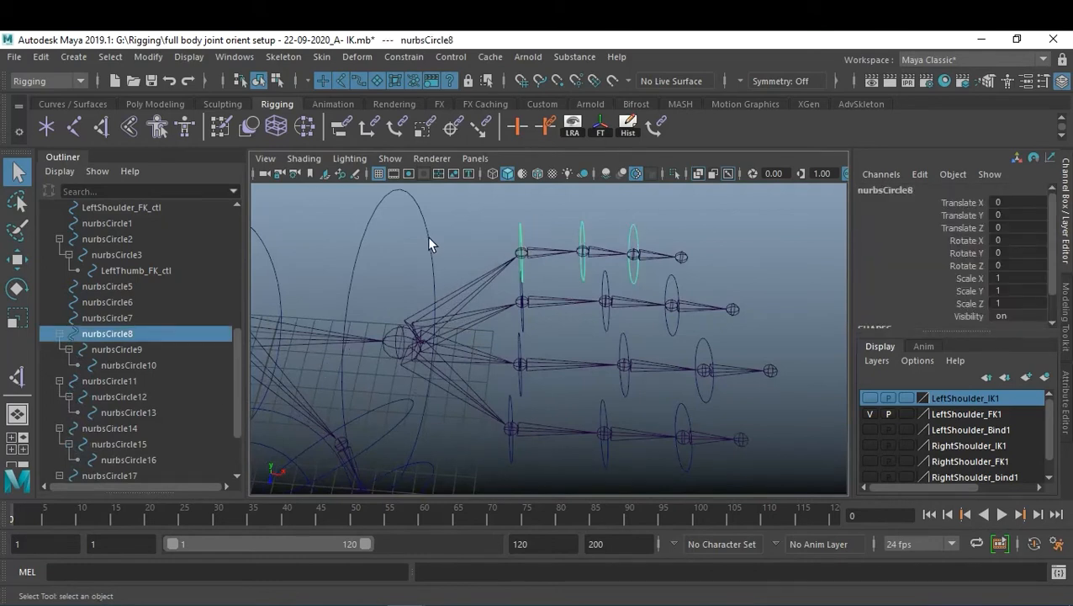
pyautogui.keyDown('shift'); pyautogui.click(428, 238); pyautogui.keyUp('shift')
pyautogui.press('p')
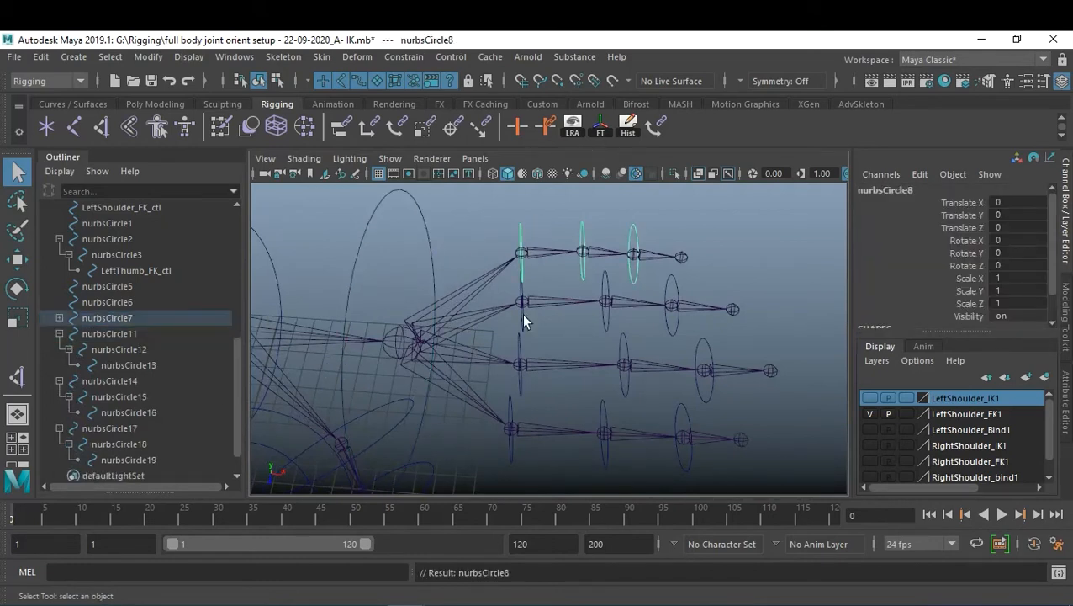
pyautogui.click(522, 316)
pyautogui.keyDown('shift'); pyautogui.click(432, 261); pyautogui.keyUp('shift')
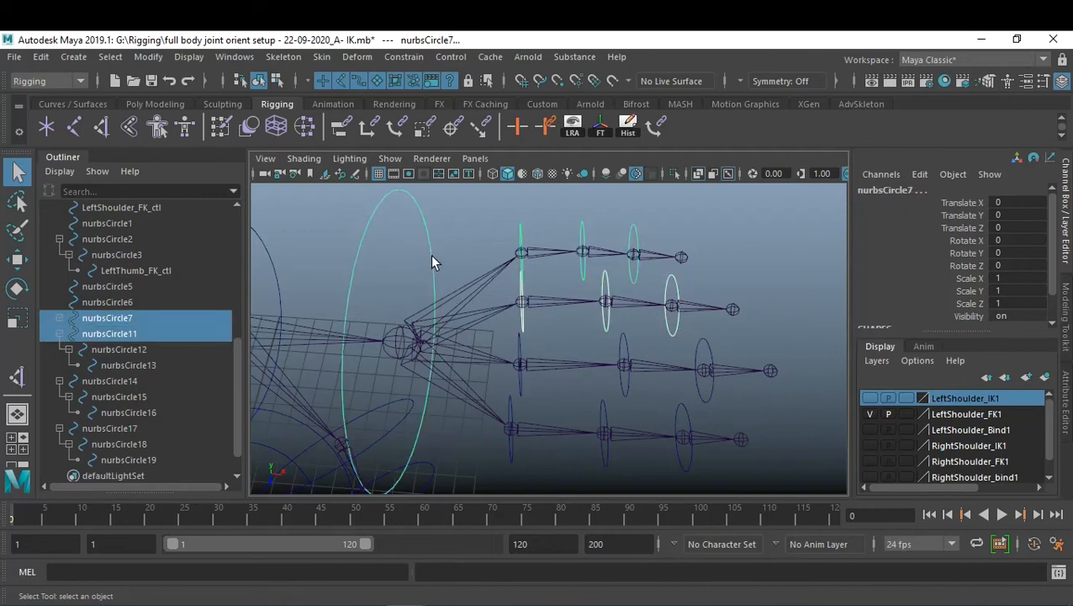
pyautogui.press('p')
# - Parent the remaining finger root circles nurbsCircle14 and nurbsCircle17 under nurbsCircle7
pyautogui.click(519, 383)
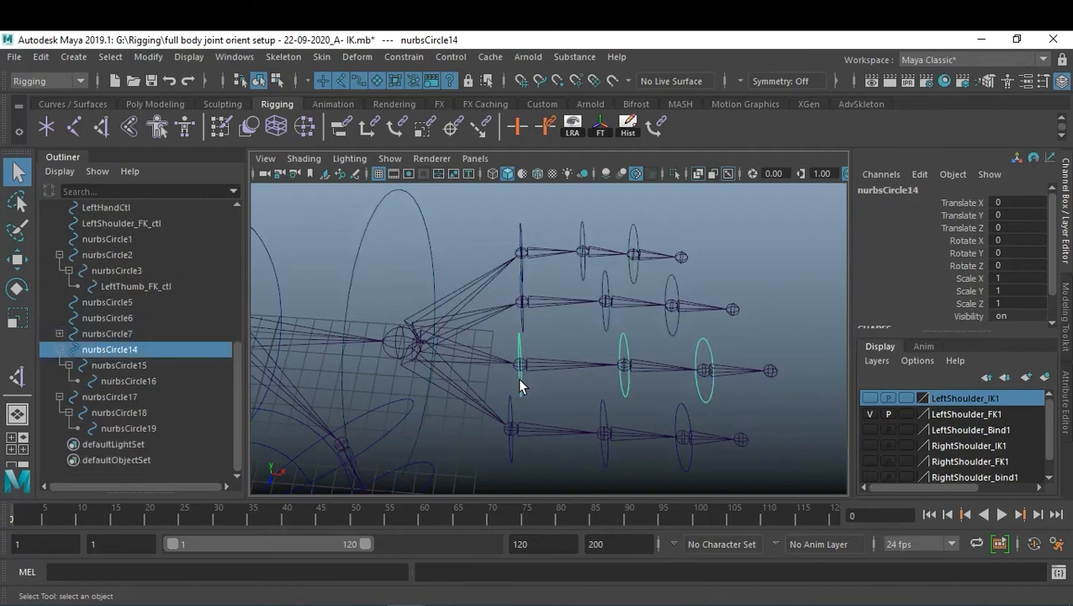
pyautogui.keyDown('shift'); pyautogui.click(429, 247); pyautogui.keyUp('shift')
pyautogui.press('p')
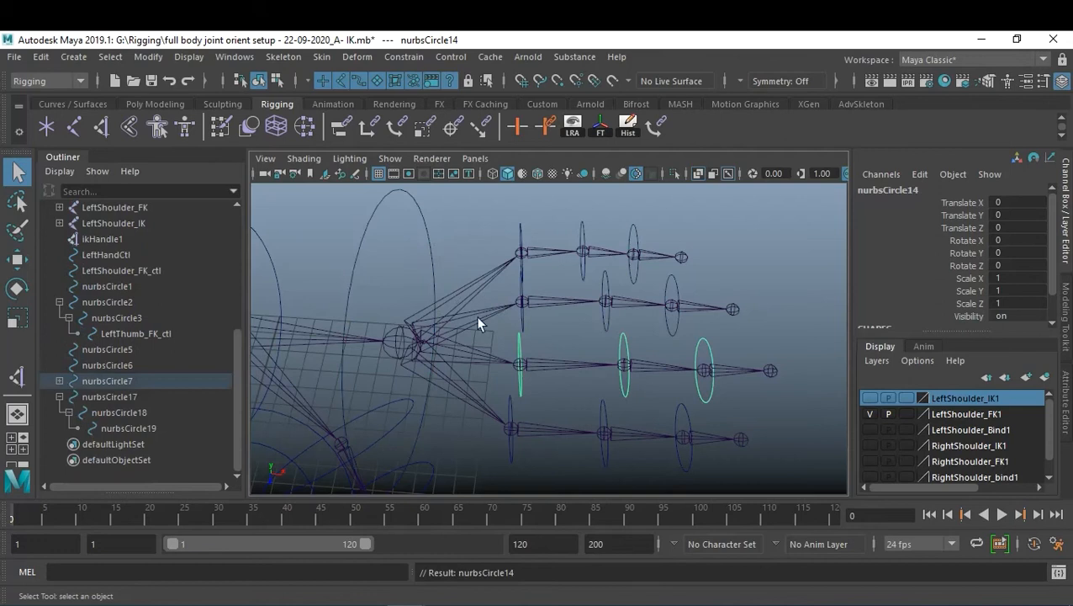
pyautogui.click(511, 450)
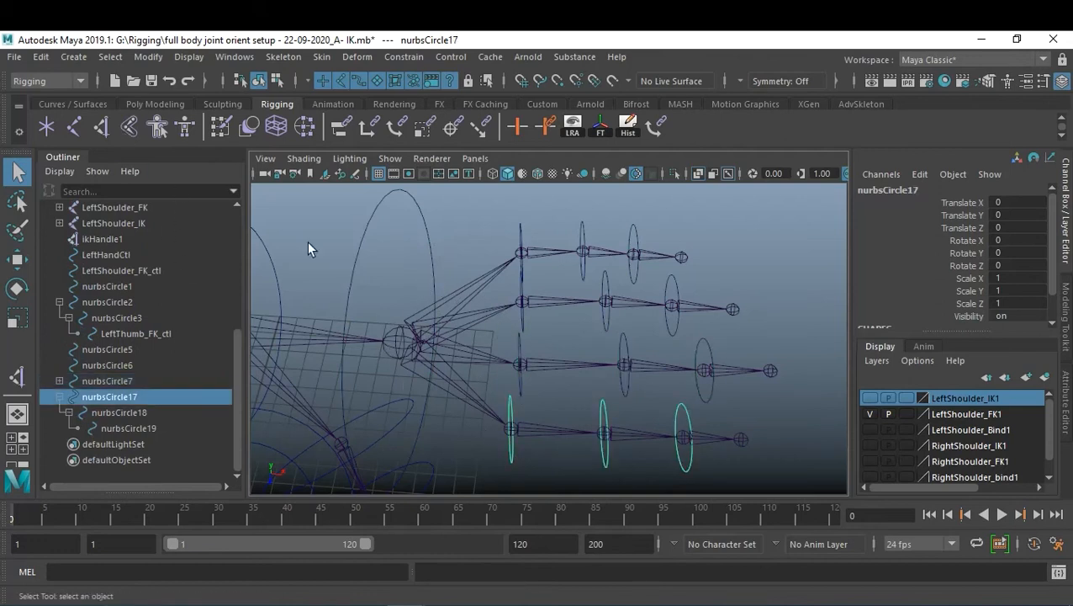
pyautogui.keyDown('shift'); pyautogui.click(433, 268); pyautogui.keyUp('shift')
pyautogui.press('p')
# - Compare the nurbsCircle7 control hierarchy with the LeftFinger_FK joint hierarchy
pyautogui.click(450, 244)
pyautogui.keyDown('alt'); pyautogui.moveTo(450, 244); pyautogui.dragTo(507, 305); pyautogui.keyUp('alt')
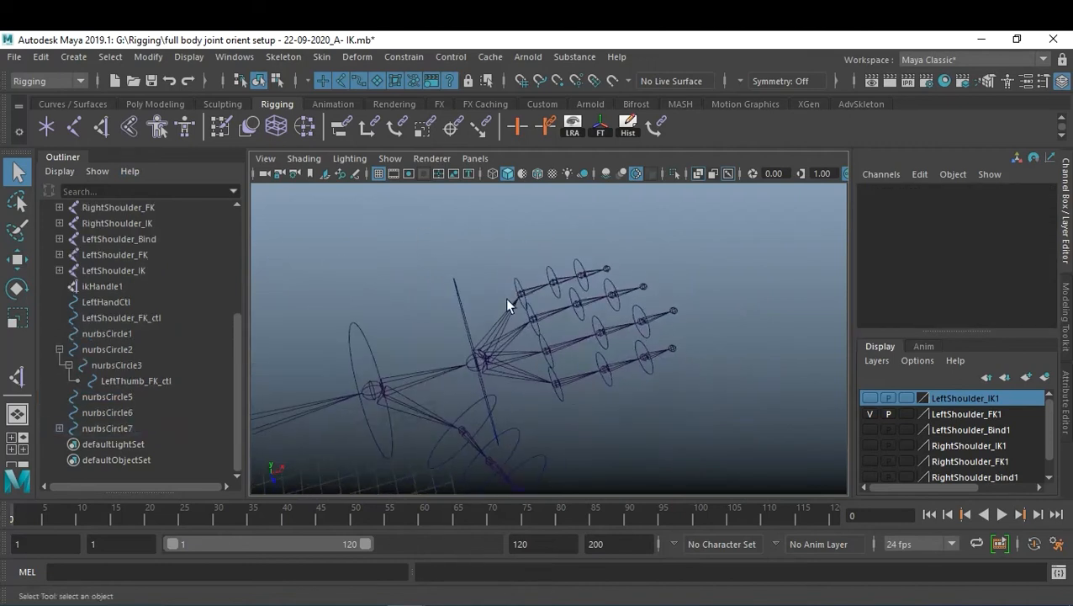
pyautogui.click(462, 308)
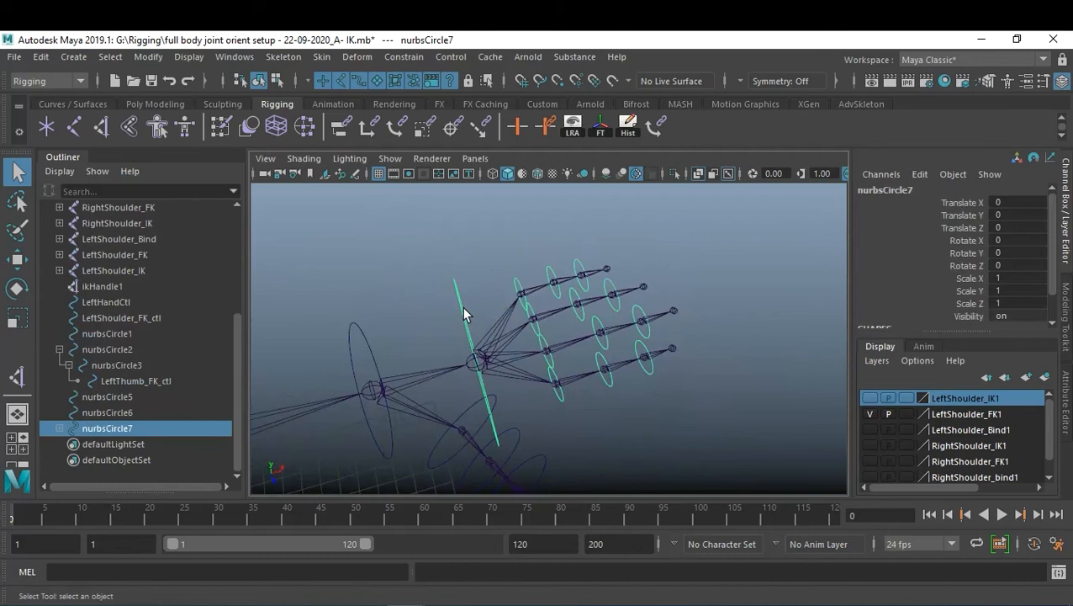
pyautogui.click(499, 365)
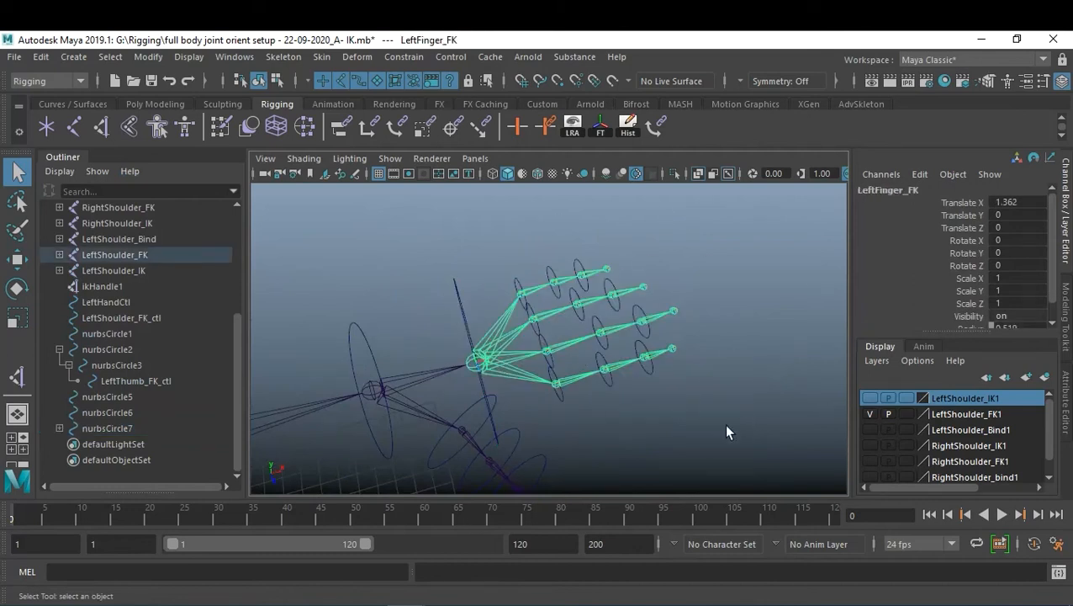
# - Parent the thumb's root circle nurbsCircle2 under the hand circle nurbsCircle6
pyautogui.click(655, 417)
pyautogui.keyDown('alt'); pyautogui.moveTo(655, 418); pyautogui.dragTo(594, 393); pyautogui.keyUp('alt')
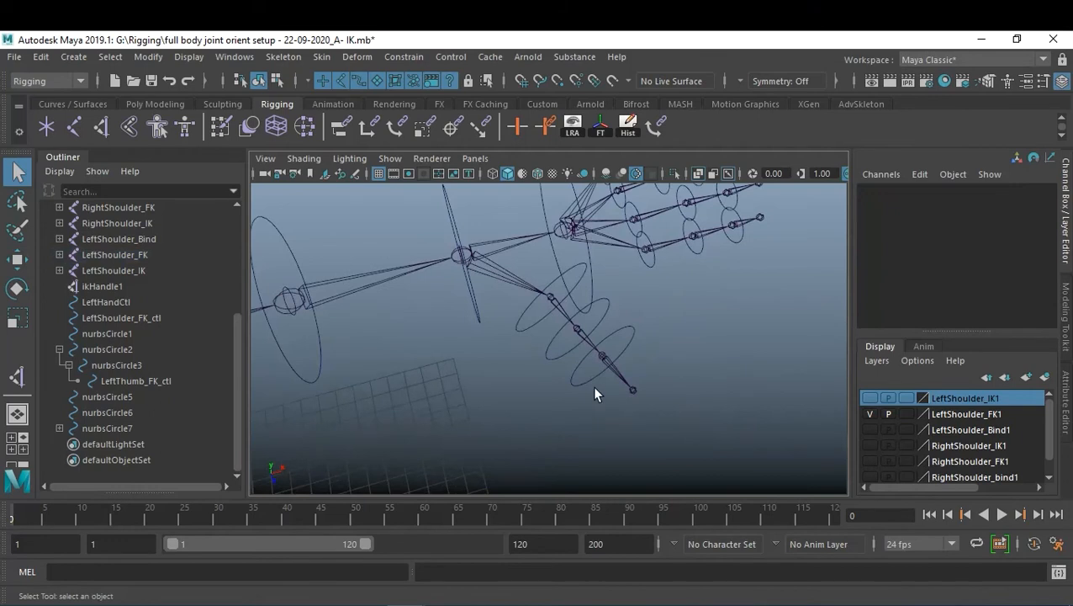
pyautogui.click(538, 327)
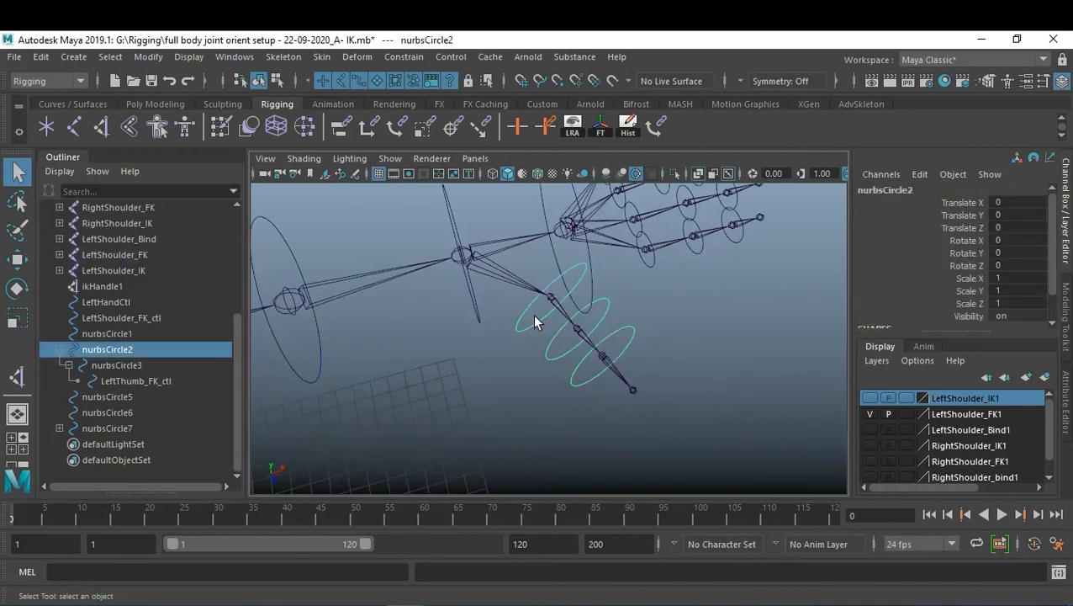
pyautogui.keyDown('shift'); pyautogui.click(477, 301); pyautogui.keyUp('shift')
pyautogui.press('p')
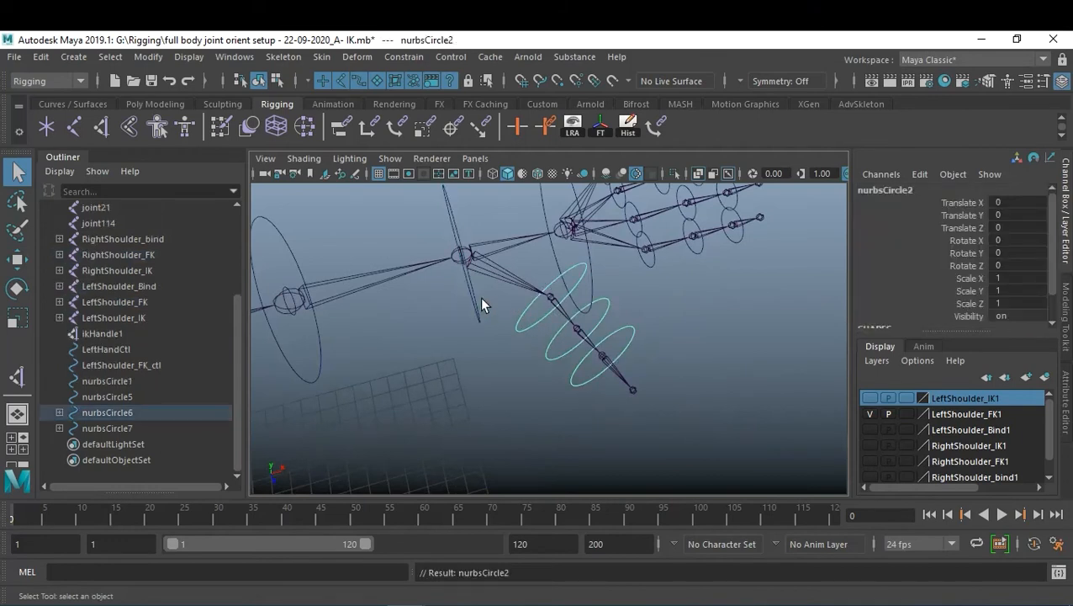
pyautogui.click(669, 294)
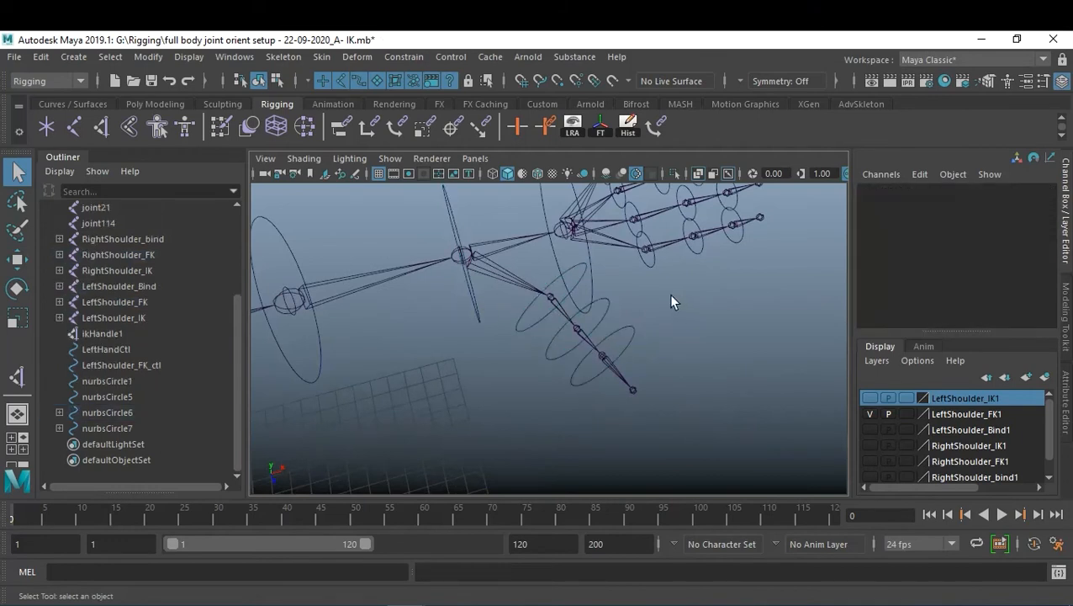
# - Check the LeftHand_FK joint hierarchy and parent the palm circle nurbsCircle7 under nurbsCircle6 to match it
pyautogui.click(453, 232)
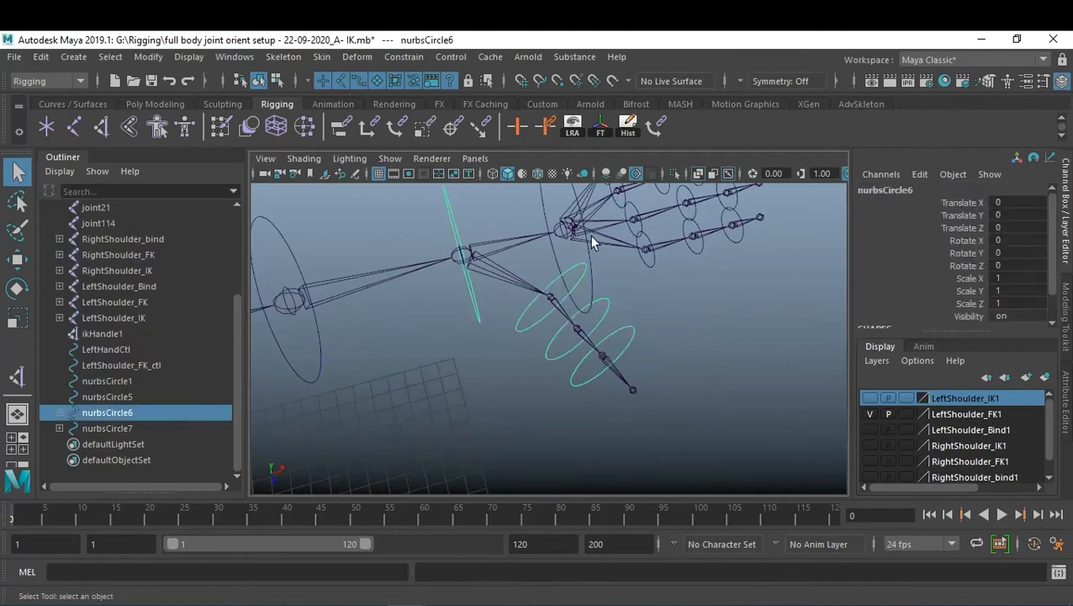
pyautogui.click(502, 257)
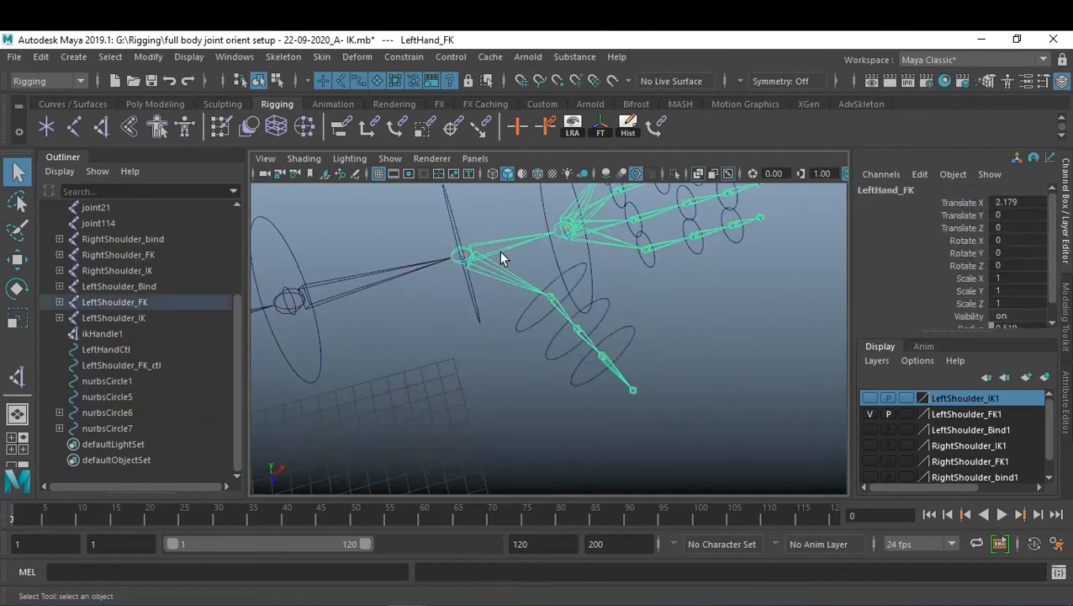
pyautogui.click(591, 267)
pyautogui.keyDown('shift'); pyautogui.click(452, 220); pyautogui.keyUp('shift')
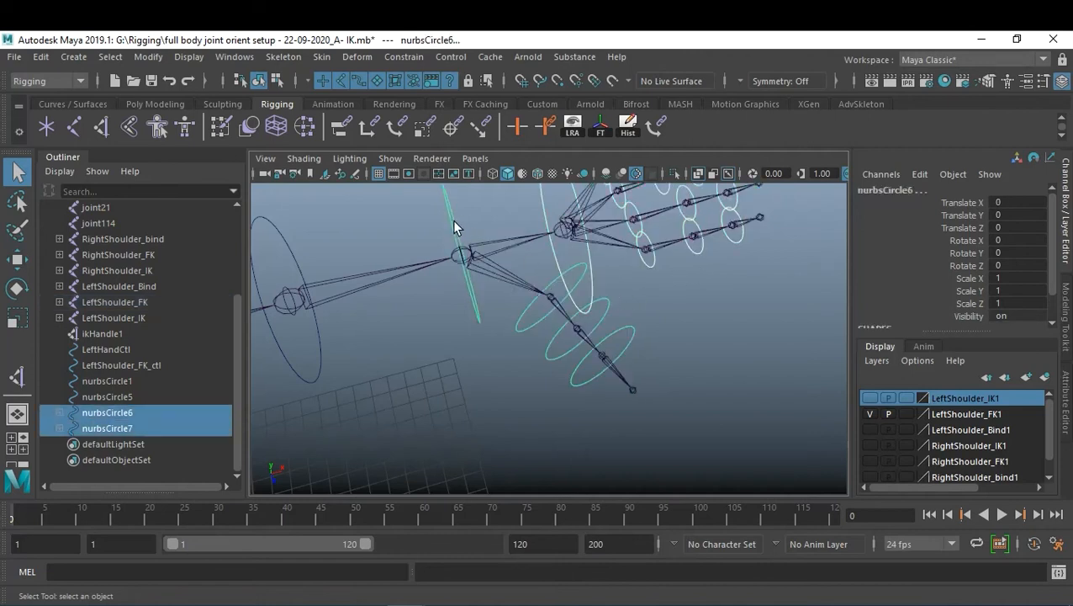
pyautogui.press('p')
# - Chain the arm circles by parenting nurbsCircle6 under nurbsCircle5 and nurbsCircle5 under nurbsCircle1
pyautogui.click(687, 310)
pyautogui.keyDown('alt'); pyautogui.moveTo(686, 310); pyautogui.dragTo(519, 304); pyautogui.keyUp('alt')
pyautogui.click(511, 313)
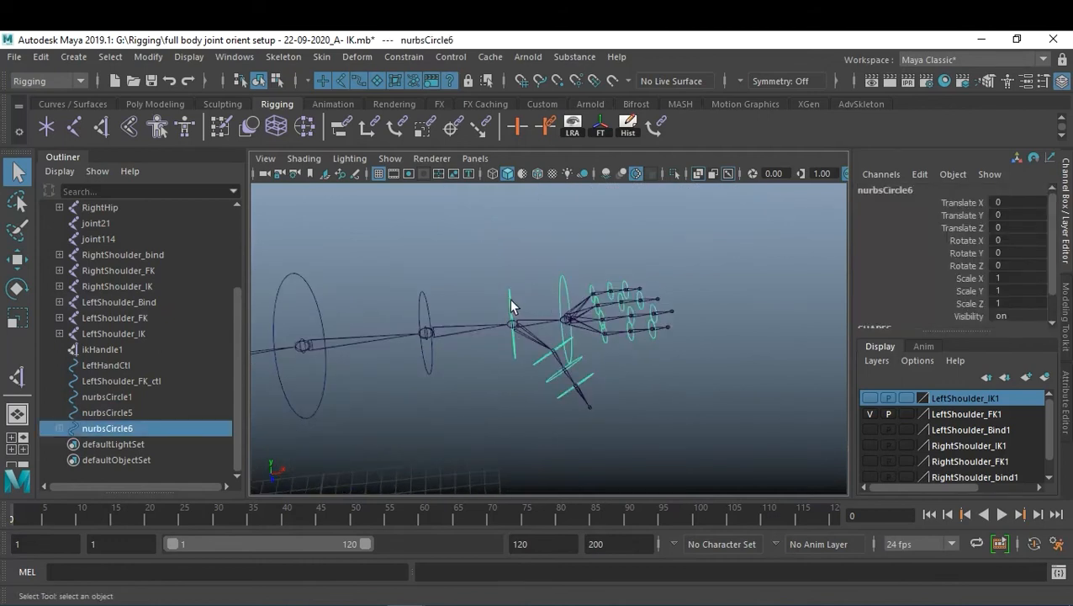
pyautogui.keyDown('shift'); pyautogui.click(426, 302); pyautogui.keyUp('shift')
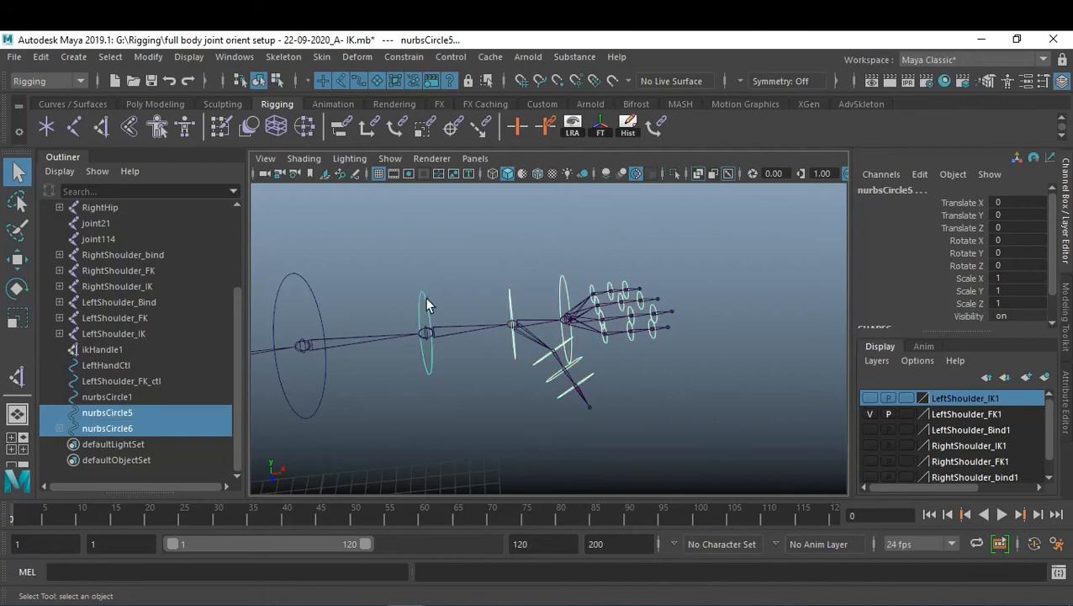
pyautogui.press('p')
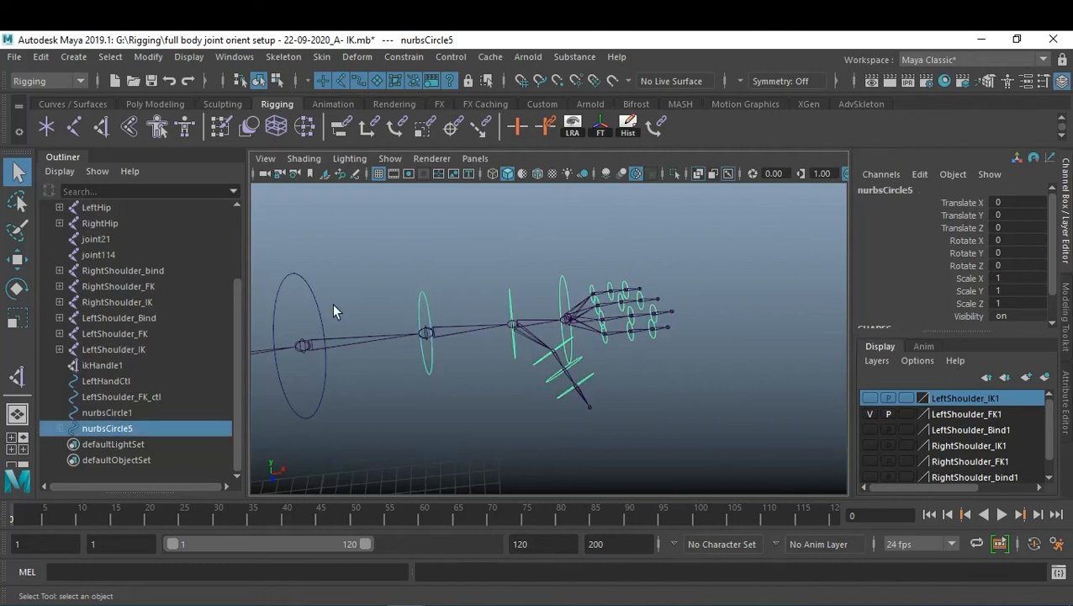
pyautogui.keyDown('shift'); pyautogui.click(316, 305); pyautogui.keyUp('shift')
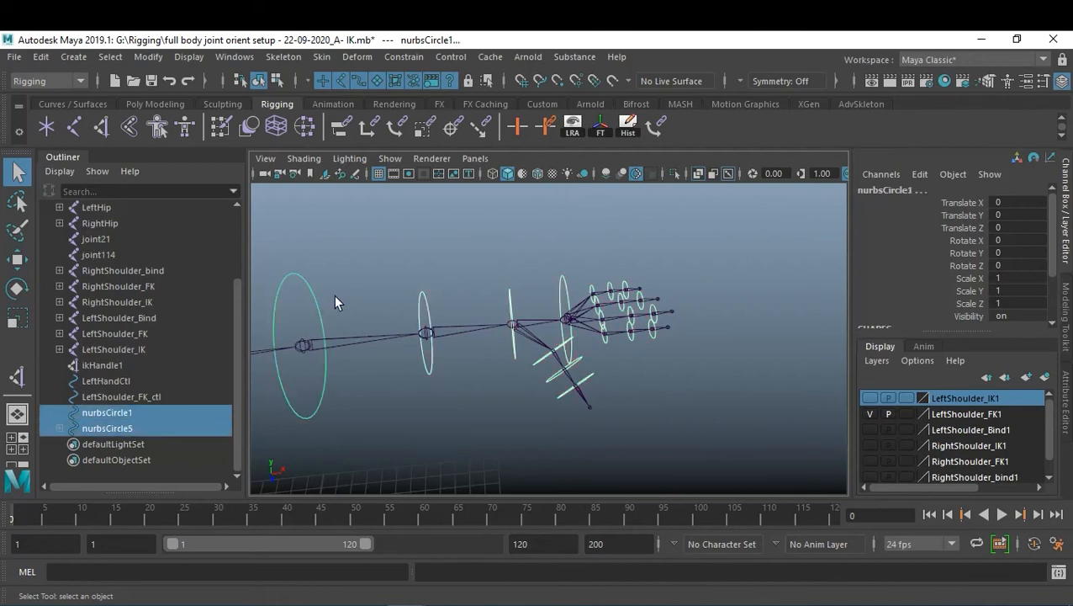
pyautogui.press('p')
pyautogui.click(333, 299)
# - Parent nurbsCircle1 under LeftShoulder_FK_ctl and select the shoulder control to check the complete arm chain
pyautogui.click(323, 299)
pyautogui.keyDown('alt'); pyautogui.moveTo(352, 316); pyautogui.dragTo(644, 277); pyautogui.keyUp('alt')
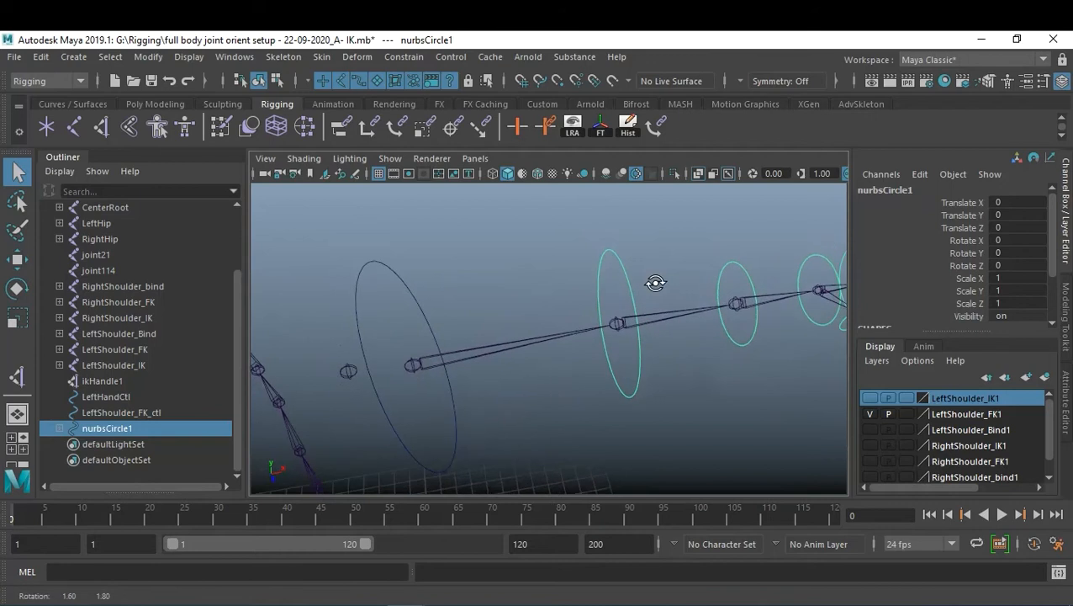
pyautogui.keyDown('shift'); pyautogui.click(412, 294); pyautogui.keyUp('shift')
pyautogui.press('p')
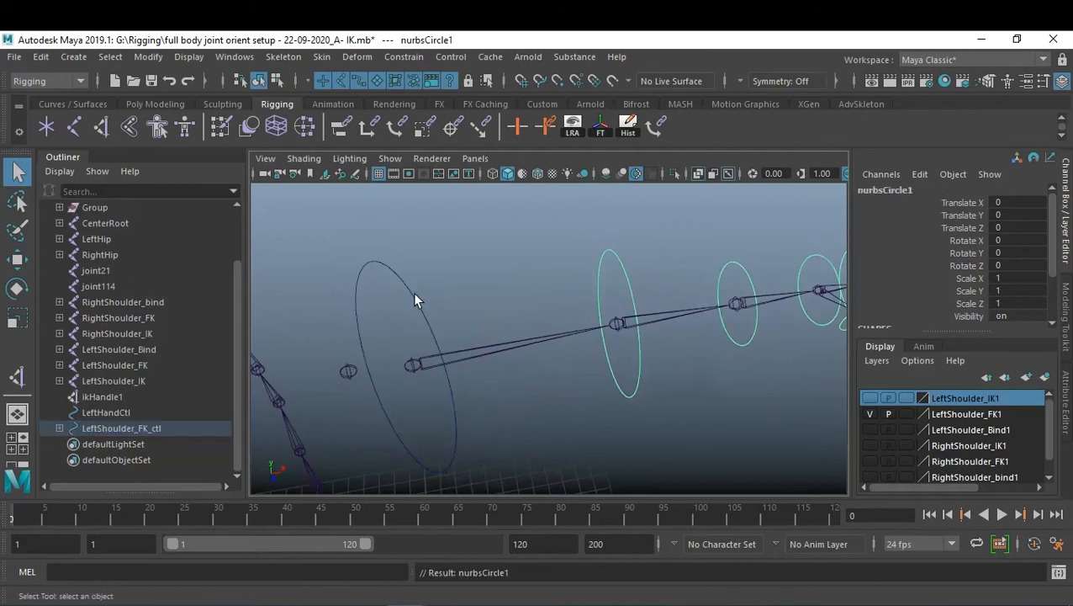
pyautogui.click(415, 299)
pyautogui.keyDown('alt'); pyautogui.moveTo(496, 361); pyautogui.dragTo(587, 343); pyautogui.keyUp('alt')
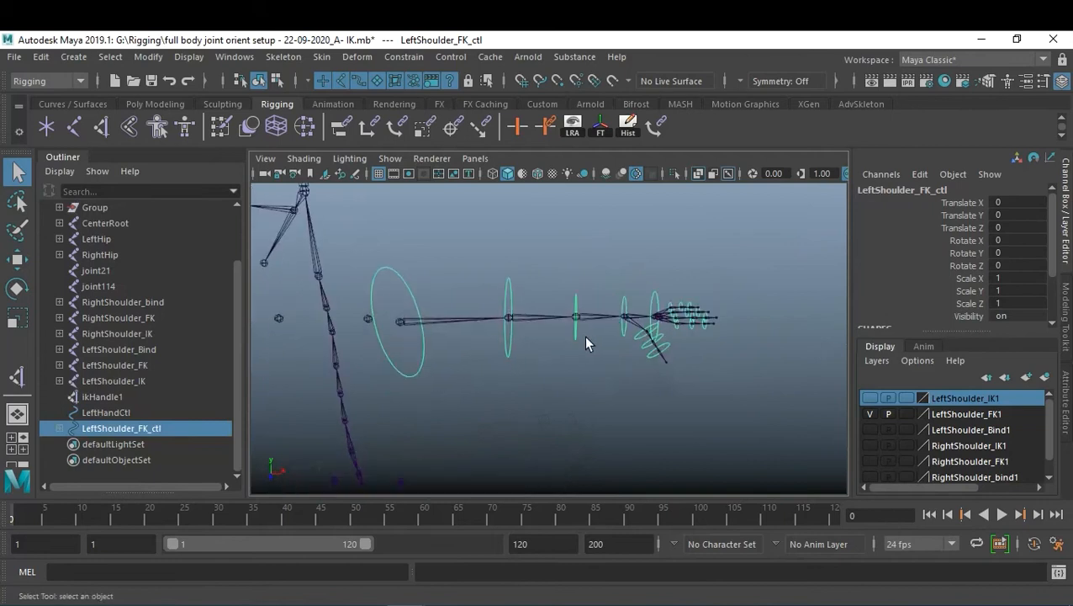
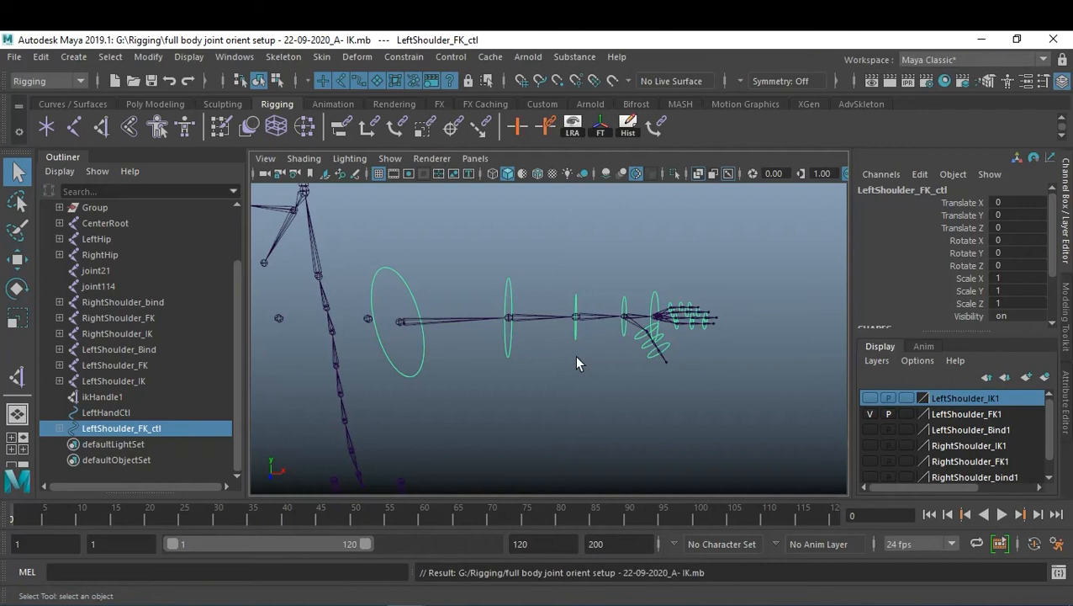
# - Orient-constrain the thumb's last FK joint to LeftThumb_FK_ctl, with the constraint options reset and Maintain offset enabled
pyautogui.click(665, 351)
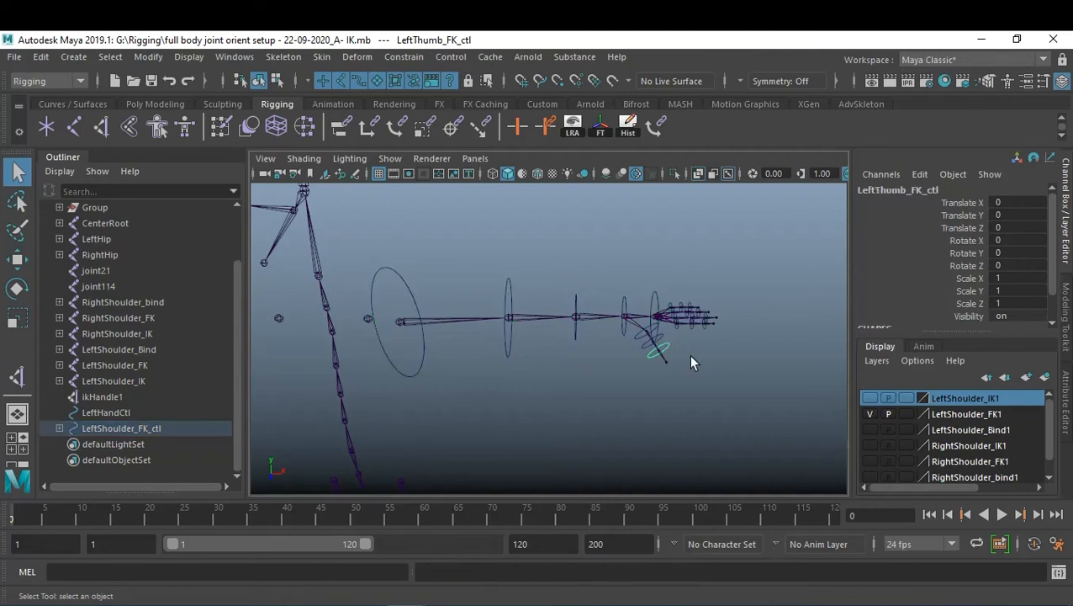
pyautogui.press('f')
pyautogui.keyDown('alt'); pyautogui.moveTo(654, 393); pyautogui.dragTo(589, 365); pyautogui.keyUp('alt')
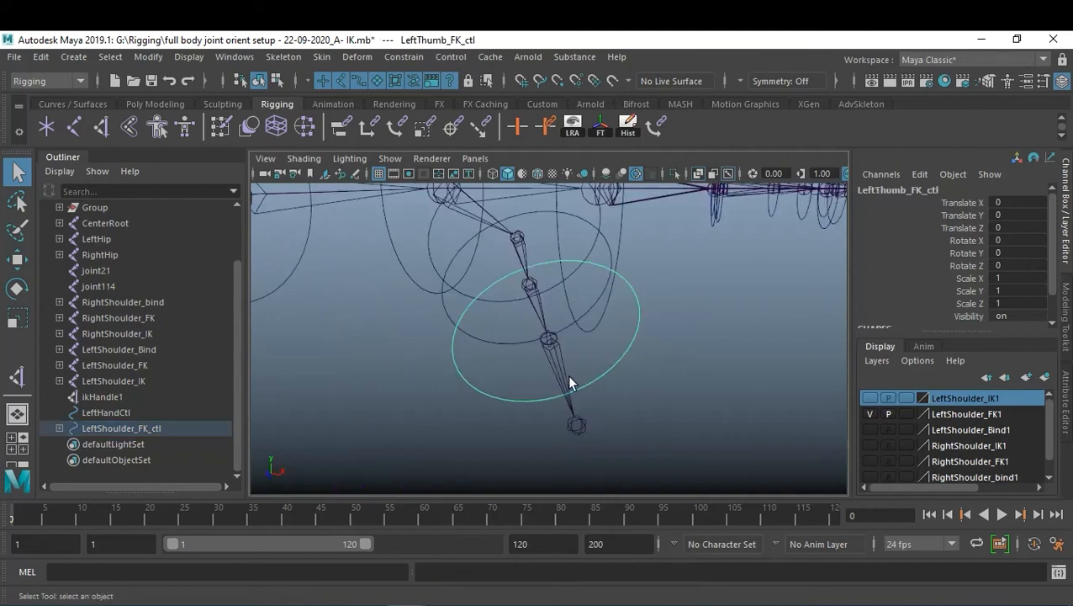
pyautogui.keyDown('alt'); pyautogui.moveTo(616, 430); pyautogui.dragTo(587, 363); pyautogui.keyUp('alt')
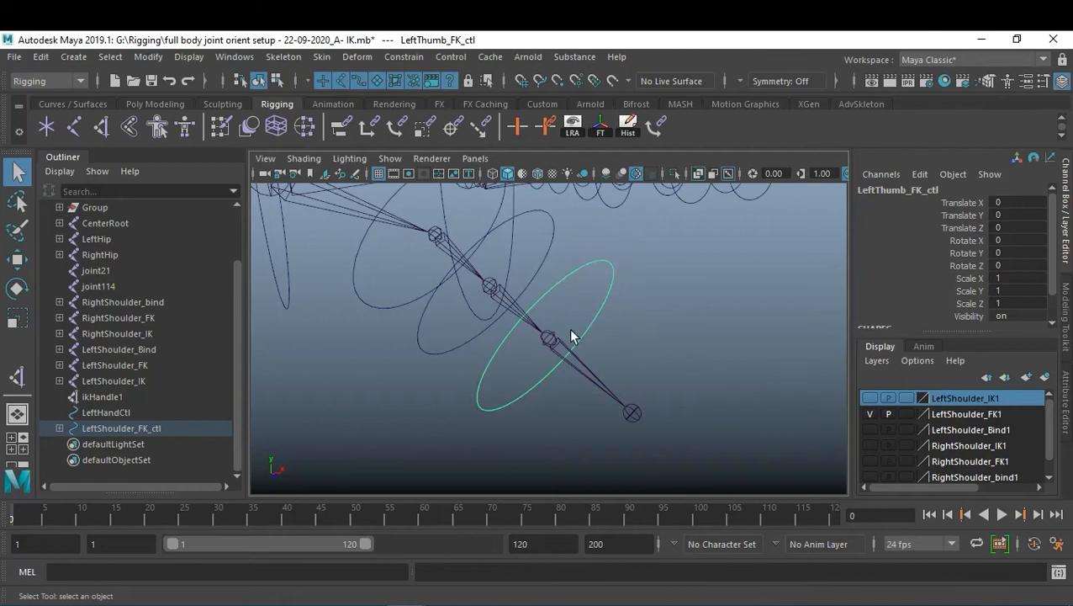
pyautogui.click(570, 359)
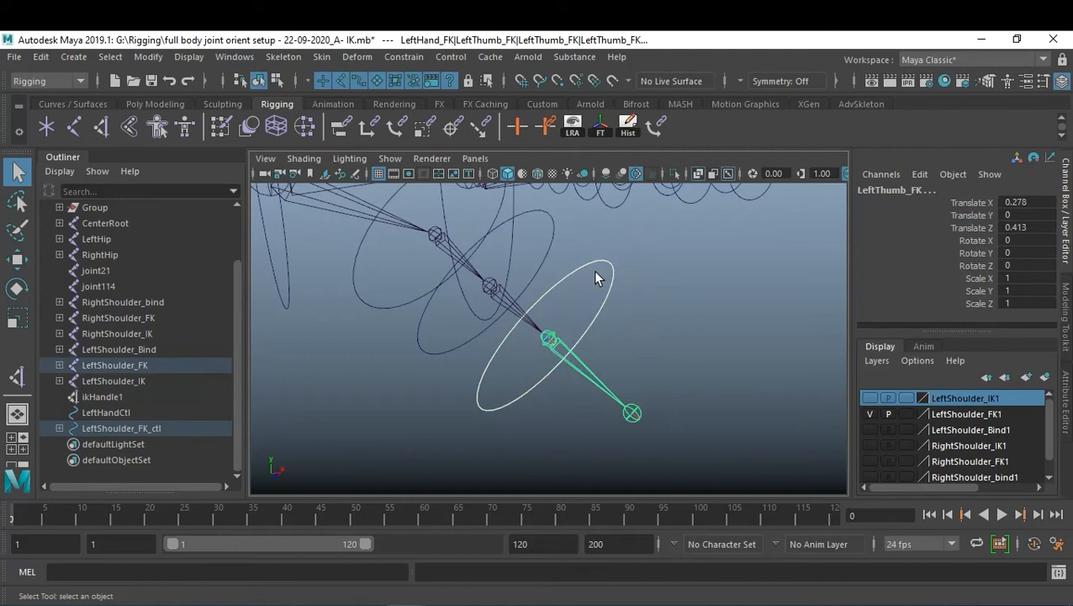
pyautogui.click(404, 57)
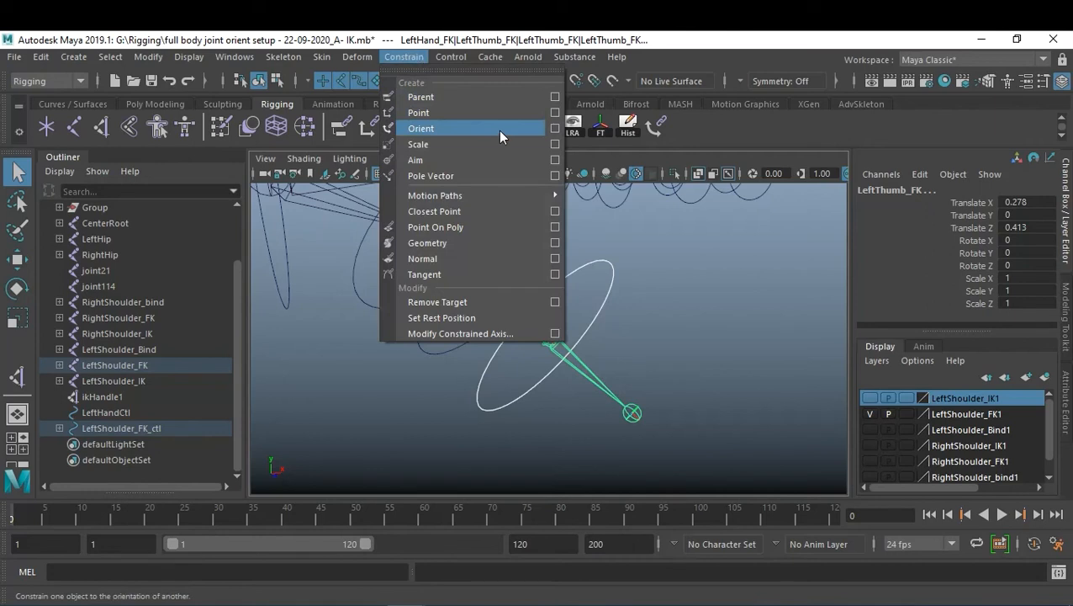
pyautogui.click(555, 128)
pyautogui.click(635, 178)
pyautogui.click(655, 211)
pyautogui.moveTo(829, 164); pyautogui.dragTo(924, 165)
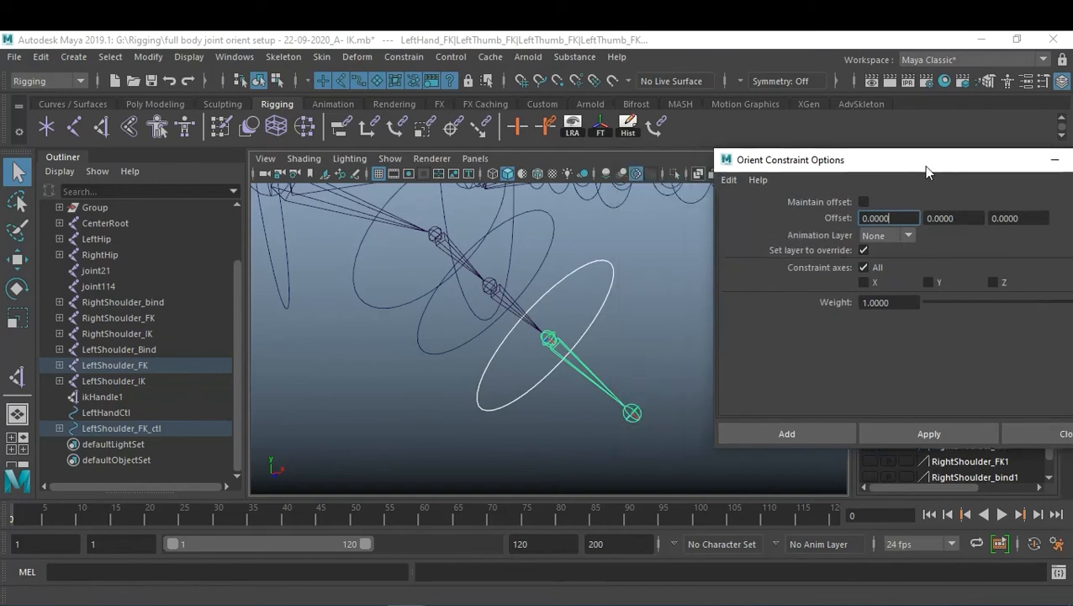
pyautogui.click(864, 202)
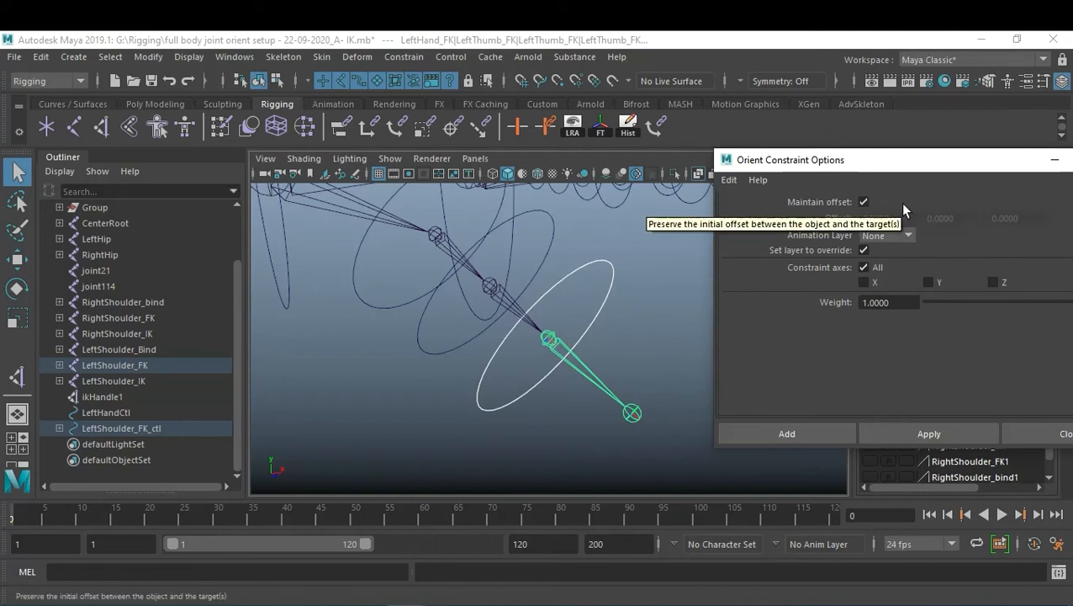
pyautogui.click(949, 434)
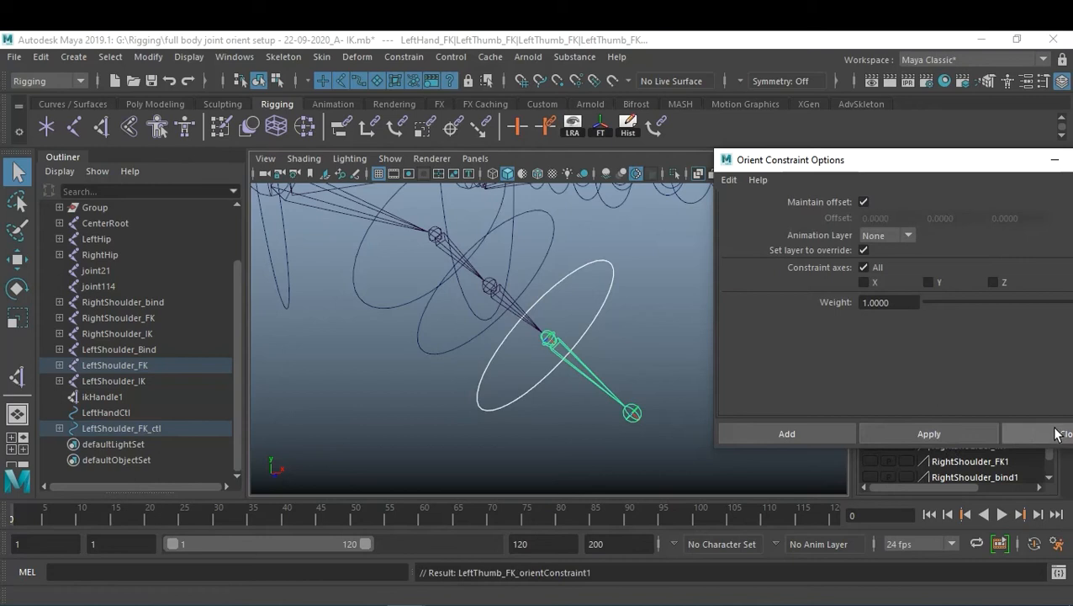
pyautogui.click(1058, 433)
pyautogui.click(678, 340)
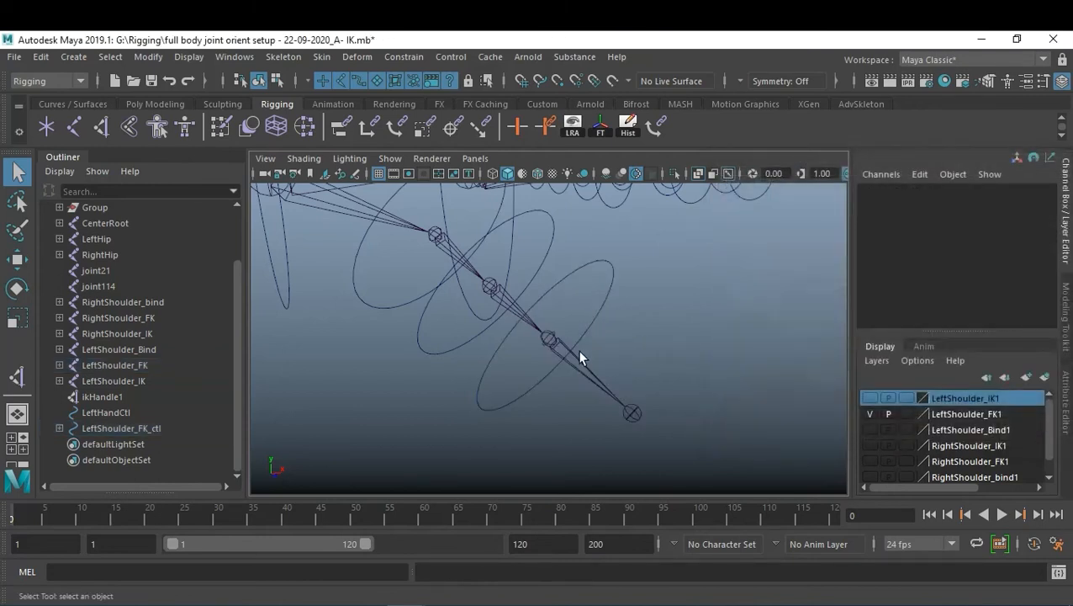
# - Rotate LeftThumb_FK_ctl to test whether the thumb joint follows, and set its Rotate X back to 0
pyautogui.click(579, 355)
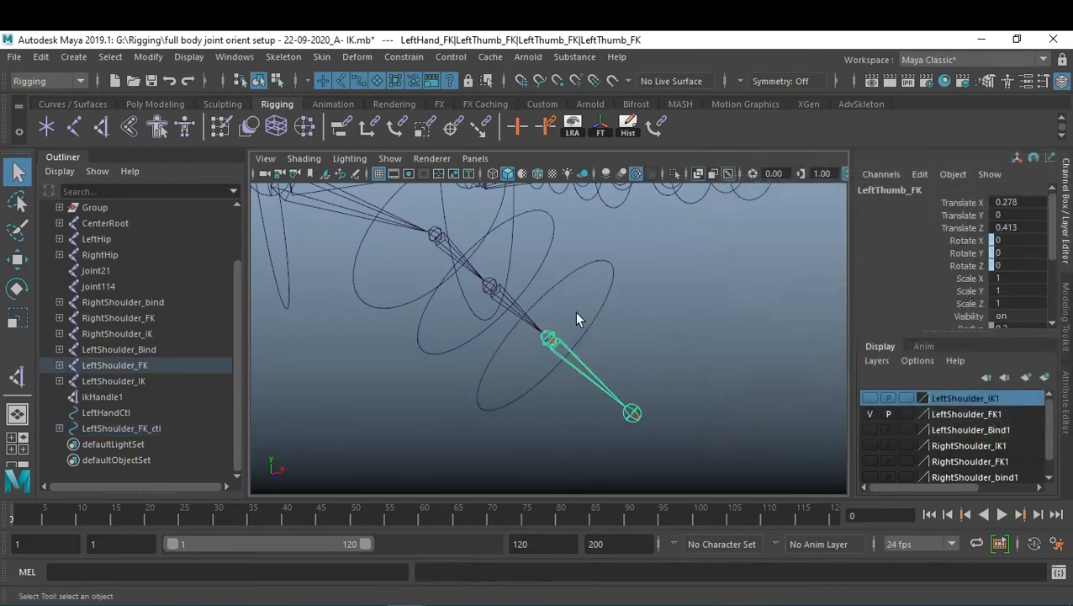
pyautogui.click(593, 329)
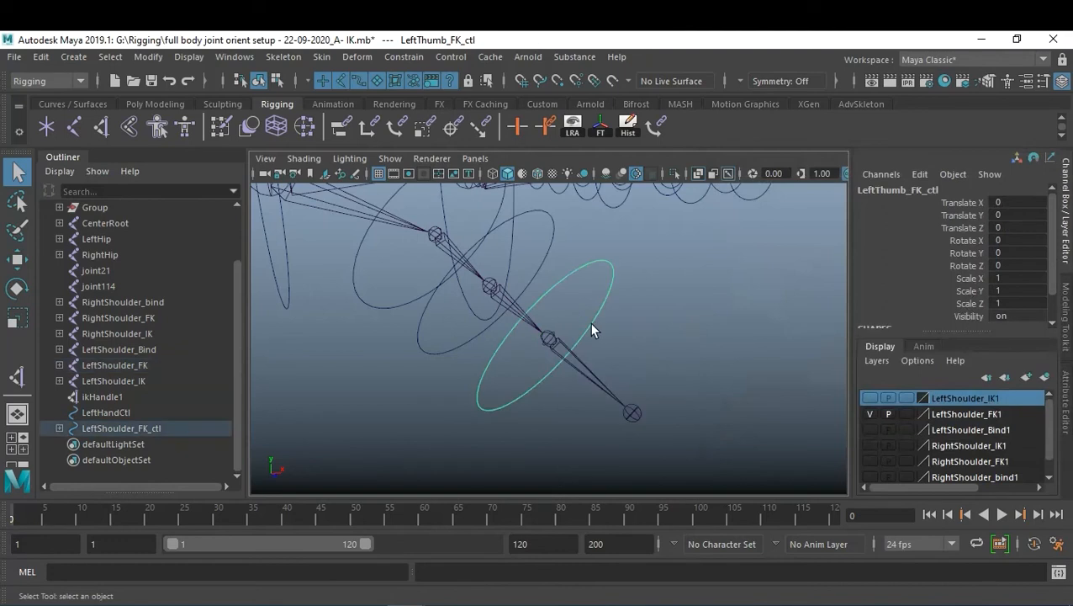
pyautogui.press('e')
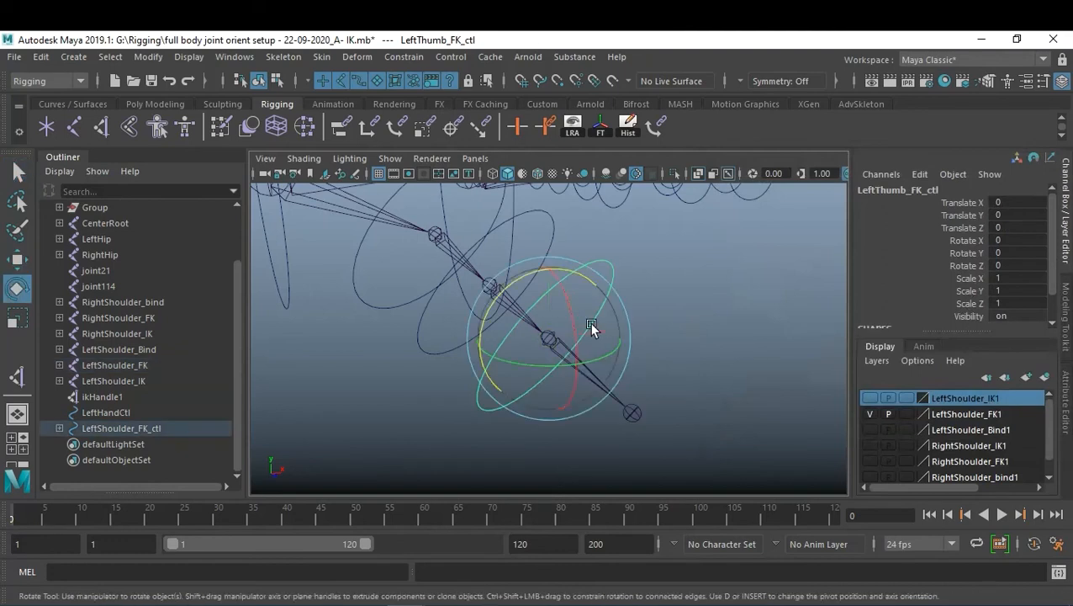
pyautogui.moveTo(573, 342); pyautogui.dragTo(667, 362)
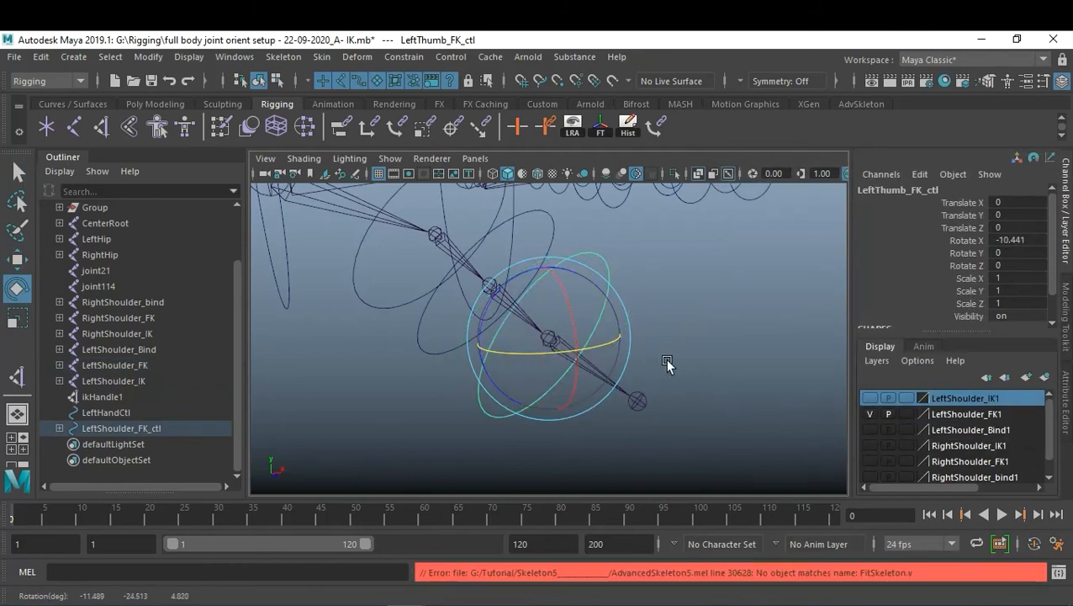
pyautogui.click(1028, 242)
pyautogui.write('0')
pyautogui.press('Return')
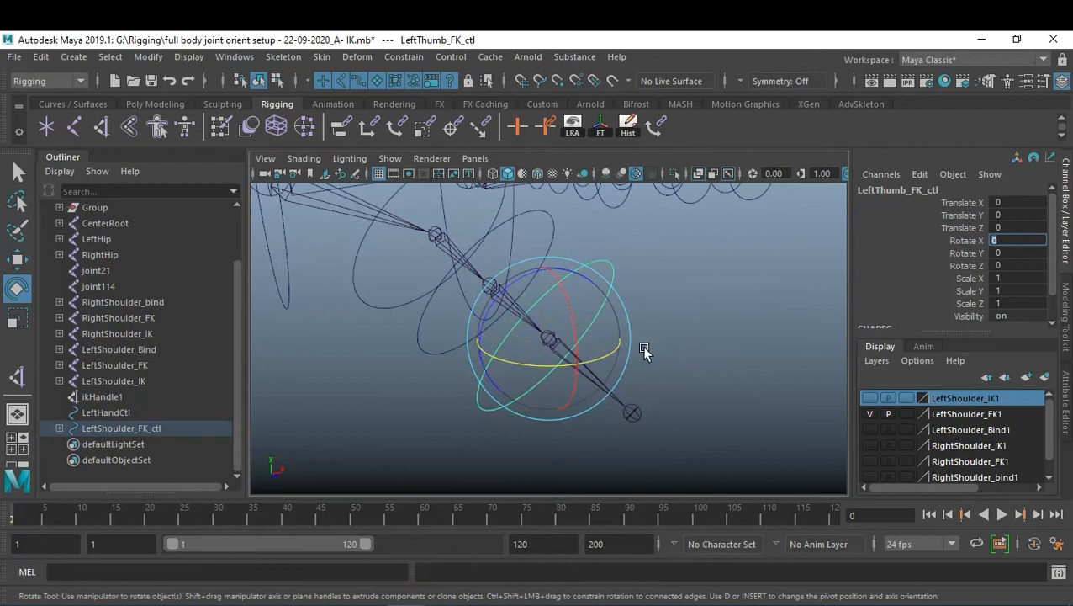
pyautogui.click(704, 327)
# - Orient-constrain the thumb's middle FK joint to its circle nurbsCircle3
pyautogui.keyDown('alt'); pyautogui.moveTo(629, 333); pyautogui.dragTo(675, 369); pyautogui.keyUp('alt')
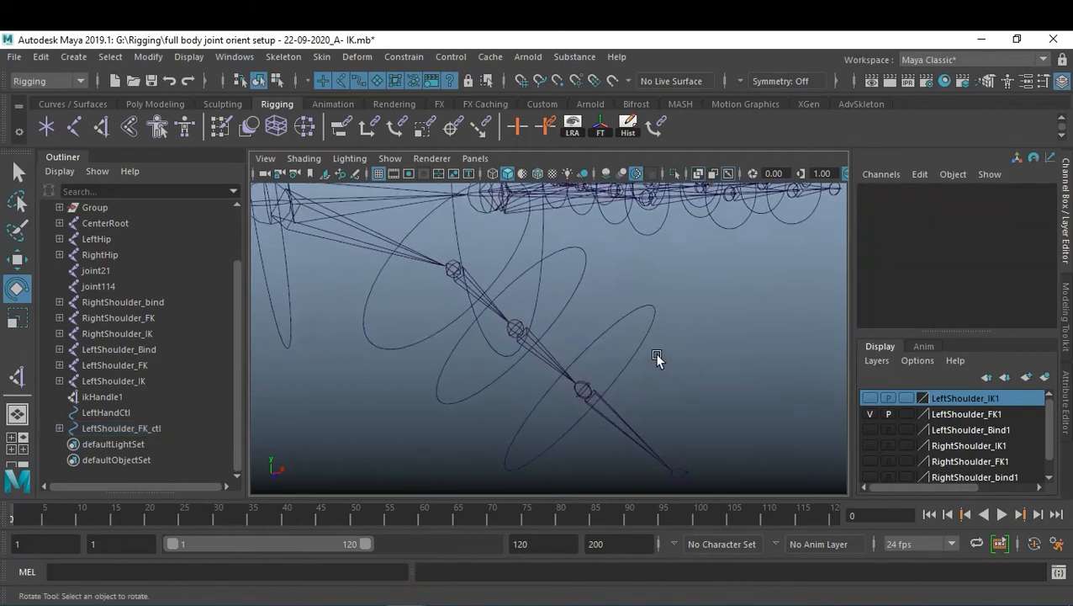
pyautogui.click(560, 318)
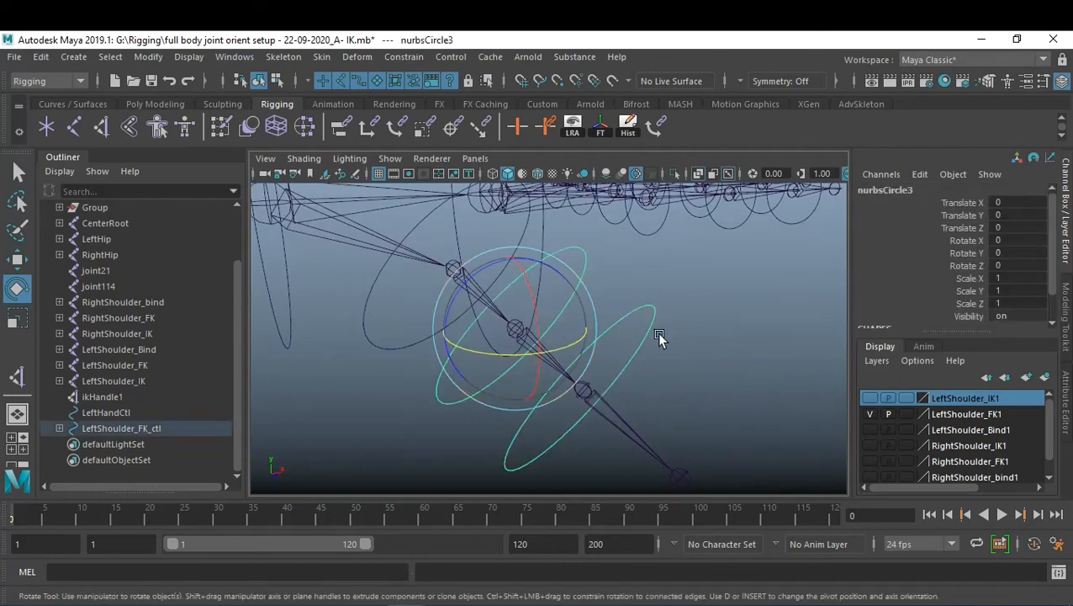
pyautogui.press('w')
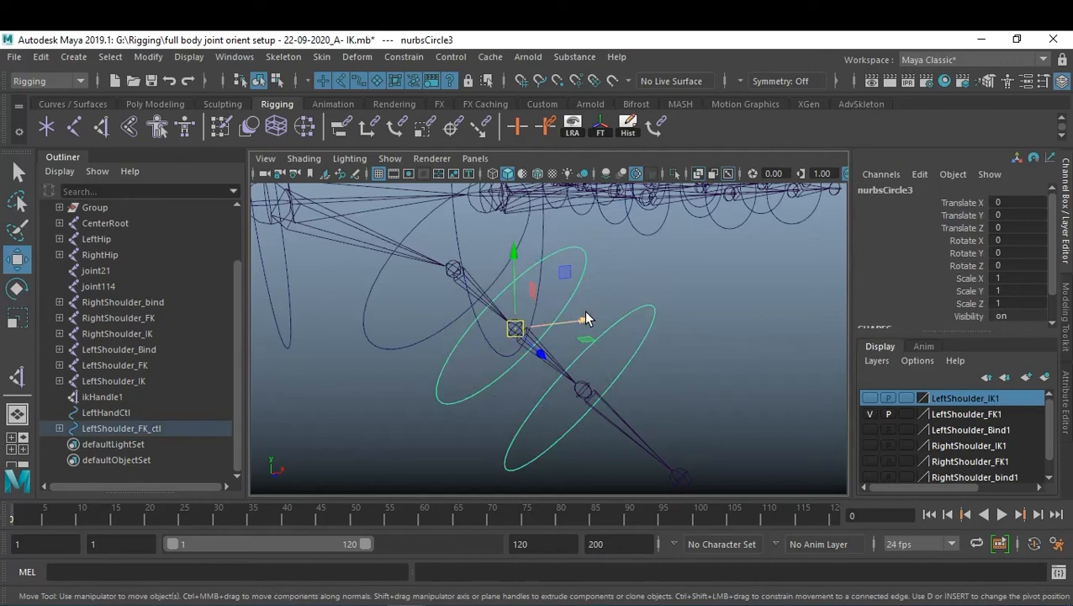
pyautogui.press('q')
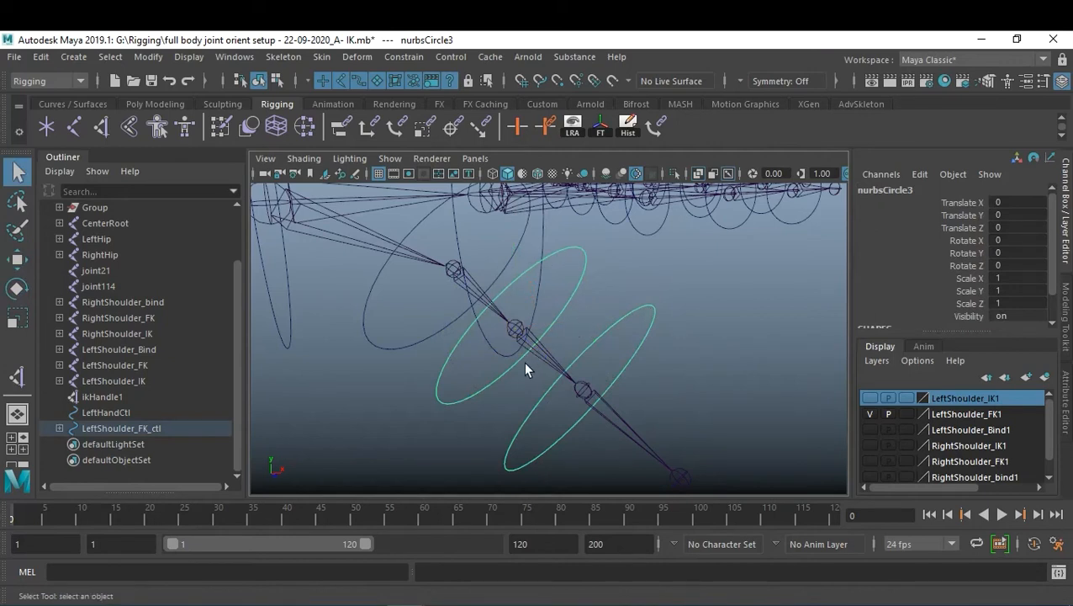
pyautogui.click(551, 363)
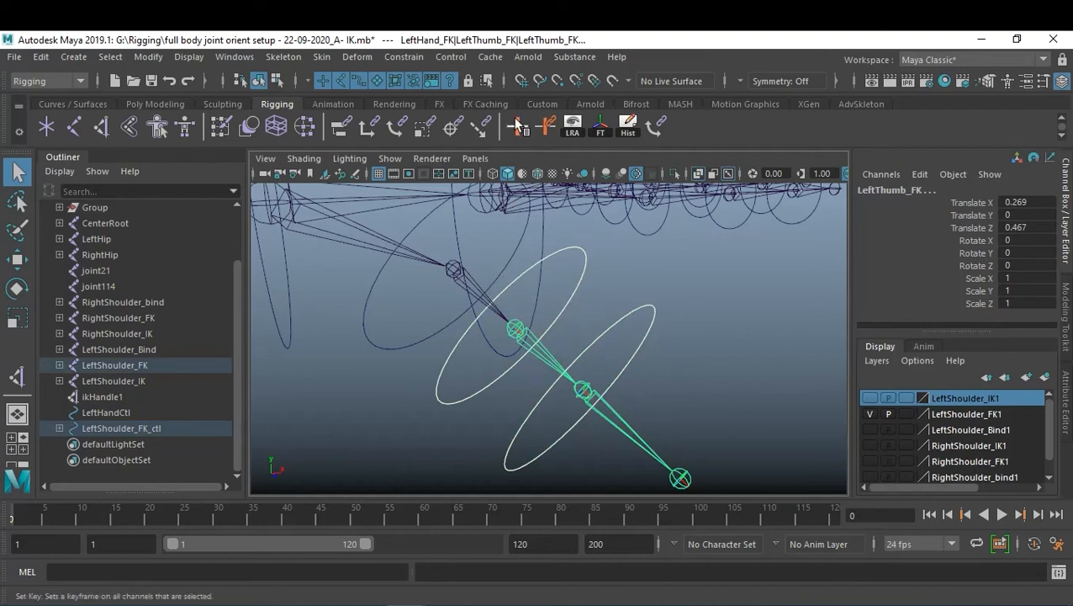
pyautogui.click(404, 56)
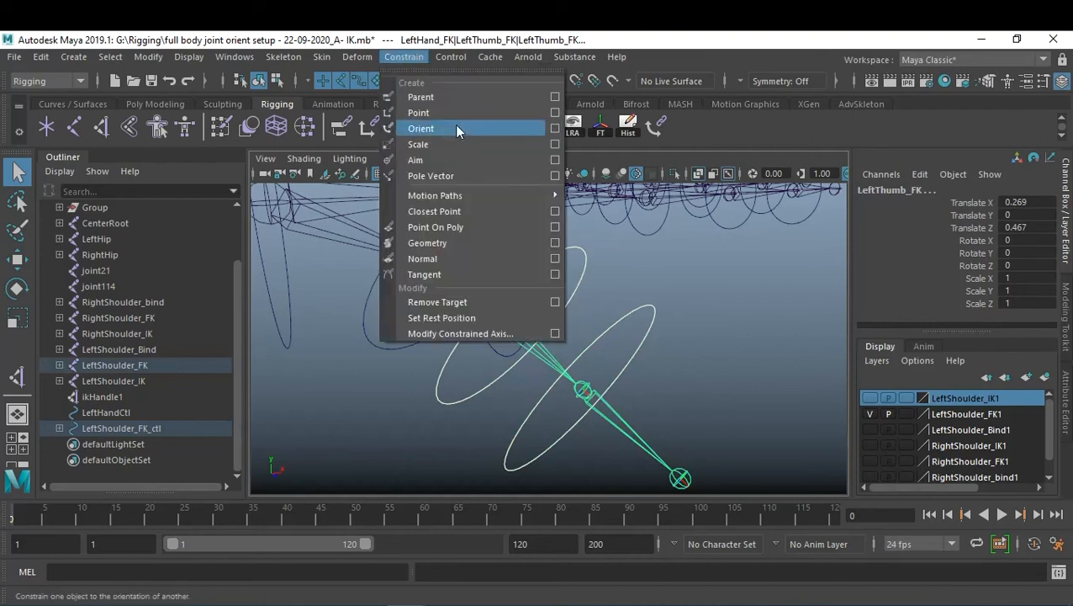
pyautogui.click(555, 128)
pyautogui.click(787, 432)
pyautogui.click(645, 280)
# - Orient-constrain the thumb's root FK joint to the root circle around it
pyautogui.keyDown('alt'); pyautogui.moveTo(645, 280); pyautogui.dragTo(405, 420); pyautogui.keyUp('alt')
pyautogui.click(490, 371)
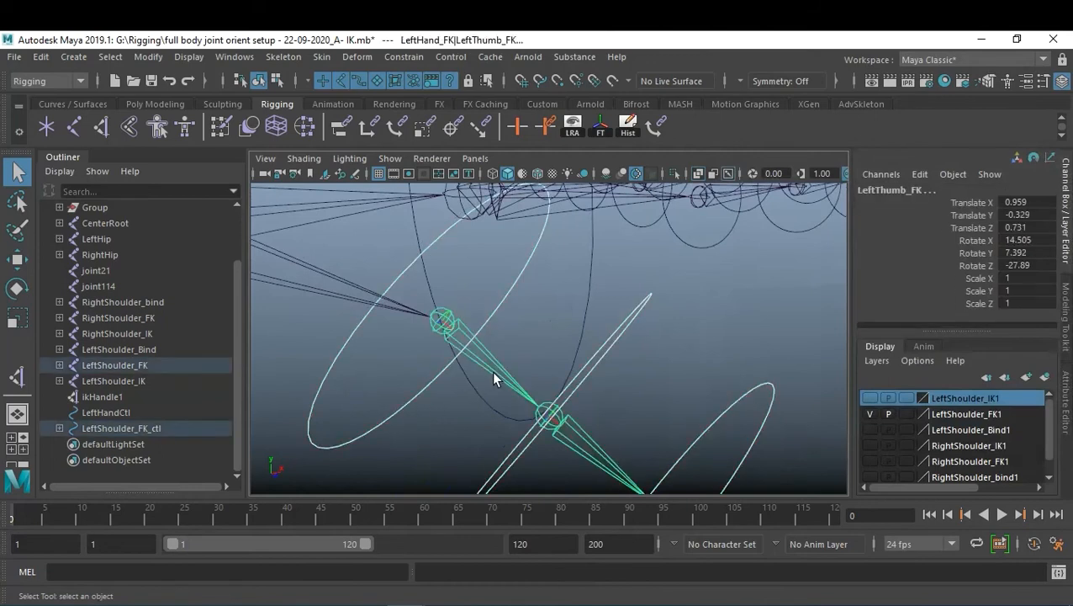
pyautogui.click(702, 338)
# - Orient-constrain the three LeftIndexFinger_FK joints to their own circles, from nurbsCircle19 at the last joint to nurbsCircle17 at the root
pyautogui.keyDown('alt'); pyautogui.moveTo(709, 330); pyautogui.dragTo(607, 354, button='right'); pyautogui.keyUp('alt')
pyautogui.moveTo(607, 354)
pyautogui.keyDown('alt'); pyautogui.mouseDown()
pyautogui.moveTo(520, 323)
pyautogui.moveTo(448, 436)
pyautogui.moveTo(548, 388)
pyautogui.moveTo(616, 401)
pyautogui.moveTo(491, 330)
pyautogui.moveTo(593, 361)
pyautogui.mouseUp(); pyautogui.keyUp('alt')
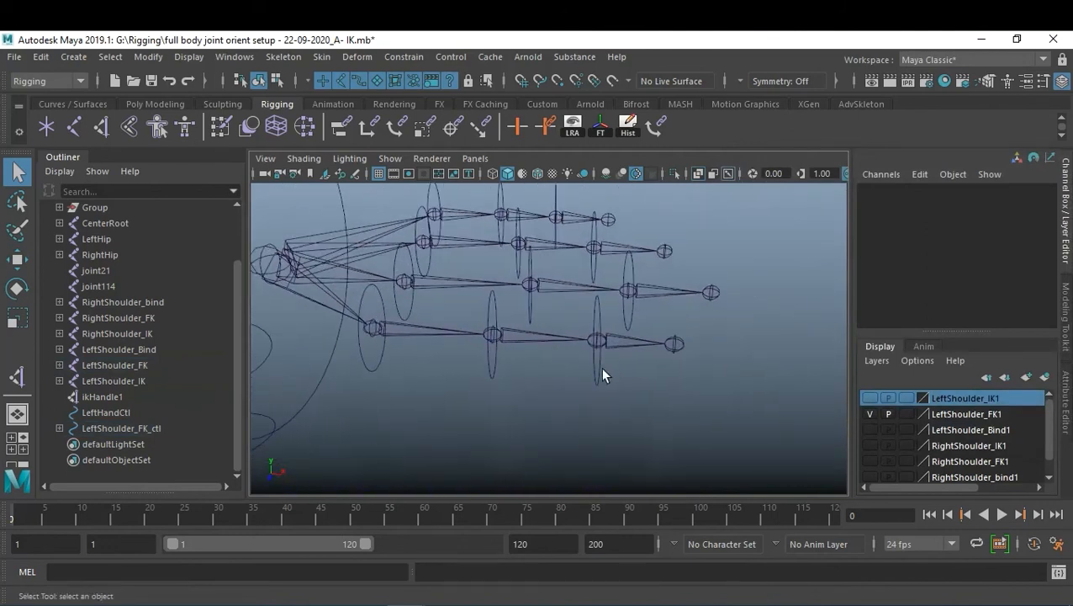
pyautogui.click(601, 367)
pyautogui.moveTo(579, 396)
pyautogui.keyDown('alt'); pyautogui.mouseDown()
pyautogui.moveTo(602, 409)
pyautogui.moveTo(566, 413)
pyautogui.moveTo(570, 379)
pyautogui.mouseUp(); pyautogui.keyUp('alt')
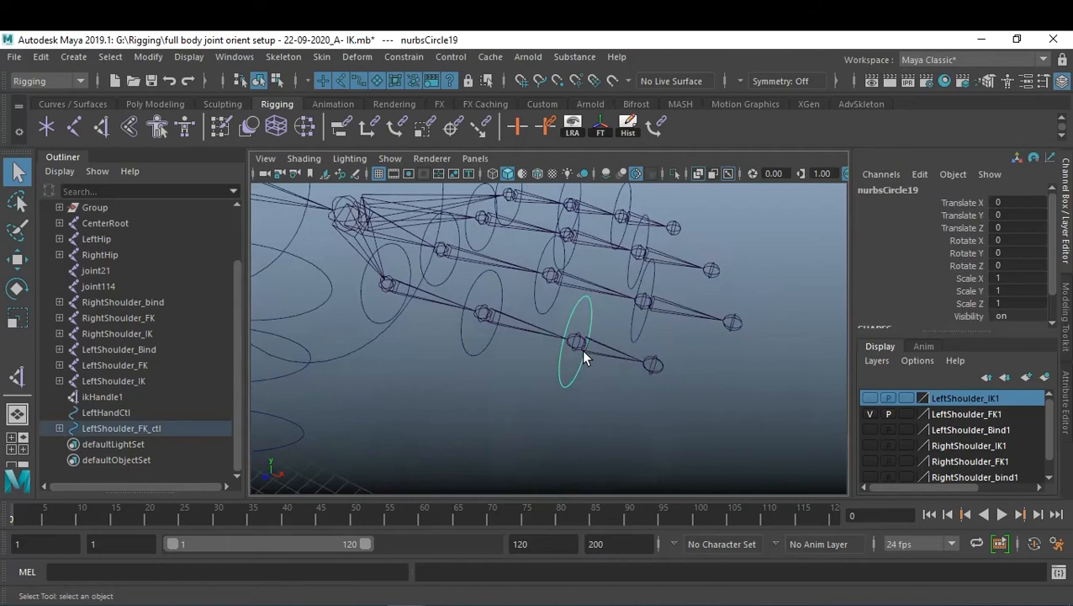
pyautogui.click(584, 357)
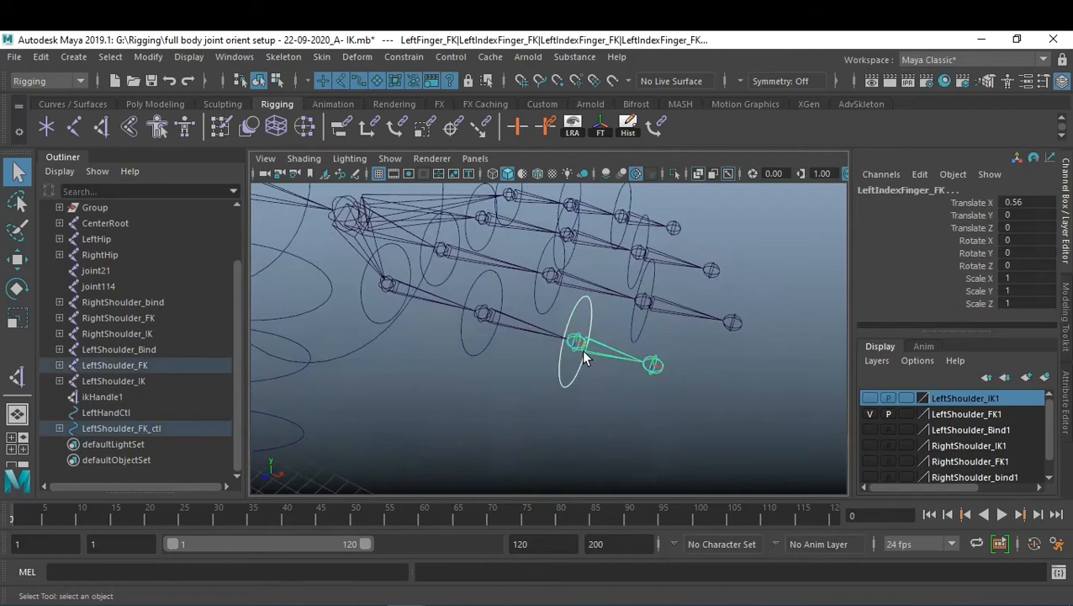
pyautogui.keyDown('shift'); pyautogui.click(488, 339); pyautogui.keyUp('shift')
pyautogui.keyDown('shift'); pyautogui.click(507, 326); pyautogui.keyUp('shift')
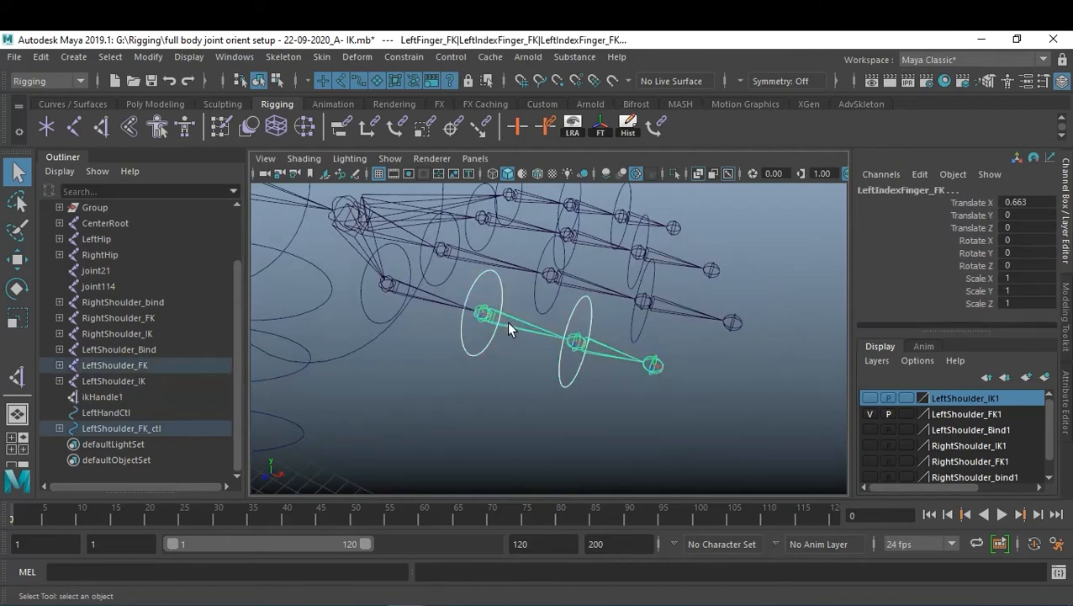
pyautogui.press('g')
pyautogui.click(393, 289)
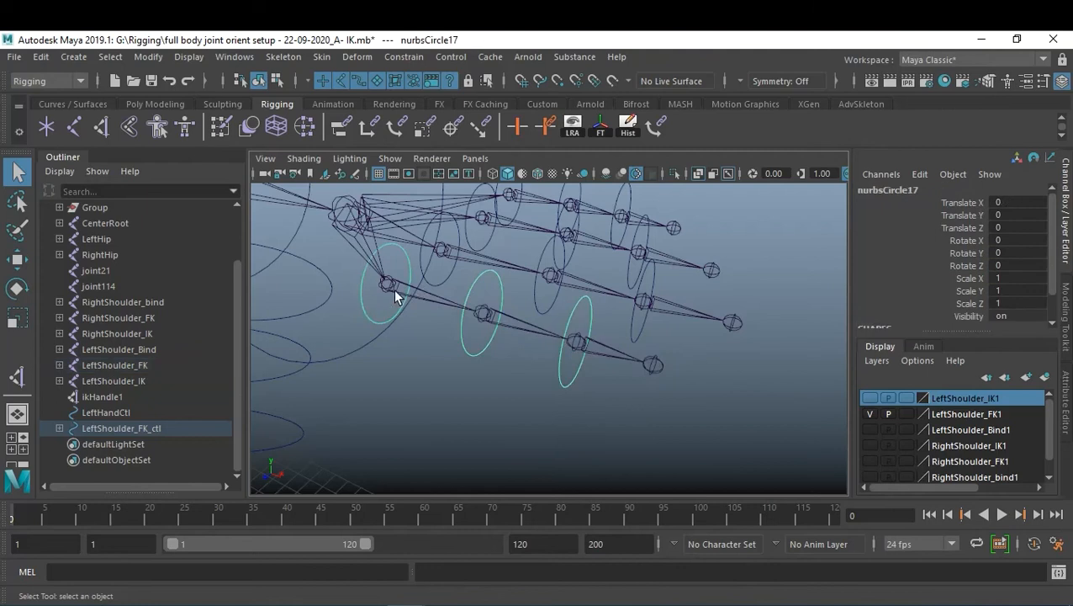
pyautogui.keyDown('shift'); pyautogui.click(394, 288); pyautogui.keyUp('shift')
pyautogui.press('g')
# - Orient-constrain the three LeftMiddleFinger_FK joints to their own circles, starting with nurbsCircle14 at the finger's root
pyautogui.keyDown('alt'); pyautogui.moveTo(513, 309); pyautogui.dragTo(465, 384); pyautogui.keyUp('alt')
pyautogui.click(467, 377)
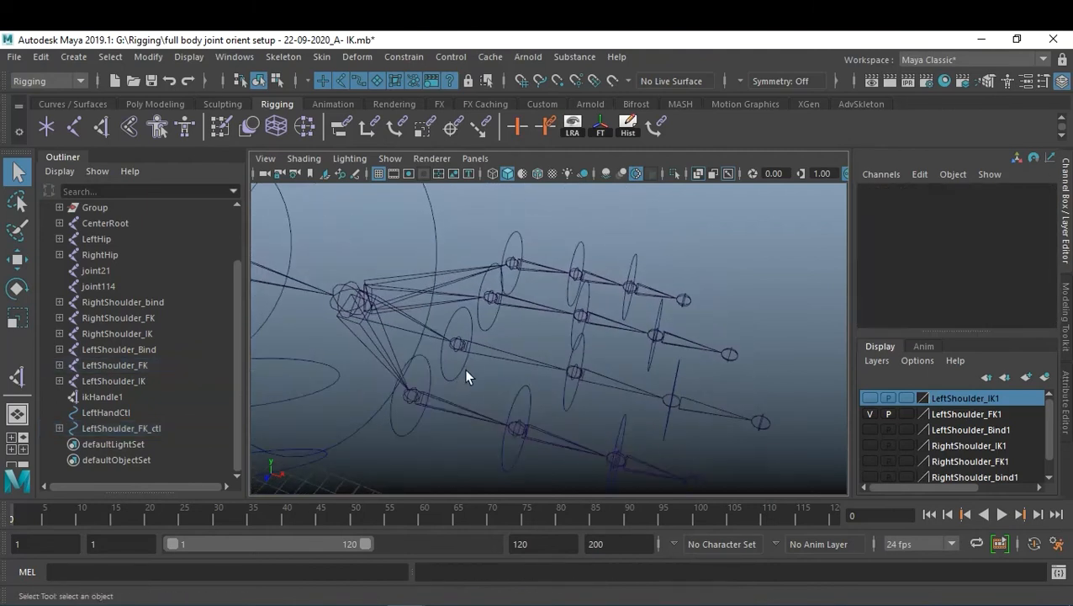
pyautogui.click(462, 363)
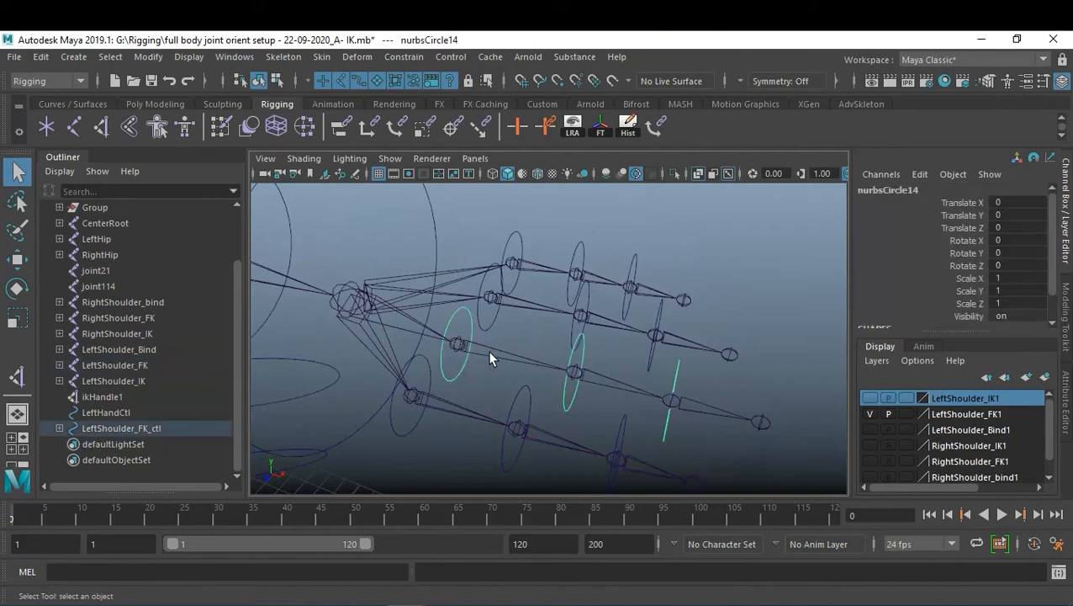
pyautogui.keyDown('shift'); pyautogui.click(488, 351); pyautogui.keyUp('shift')
pyautogui.press('g')
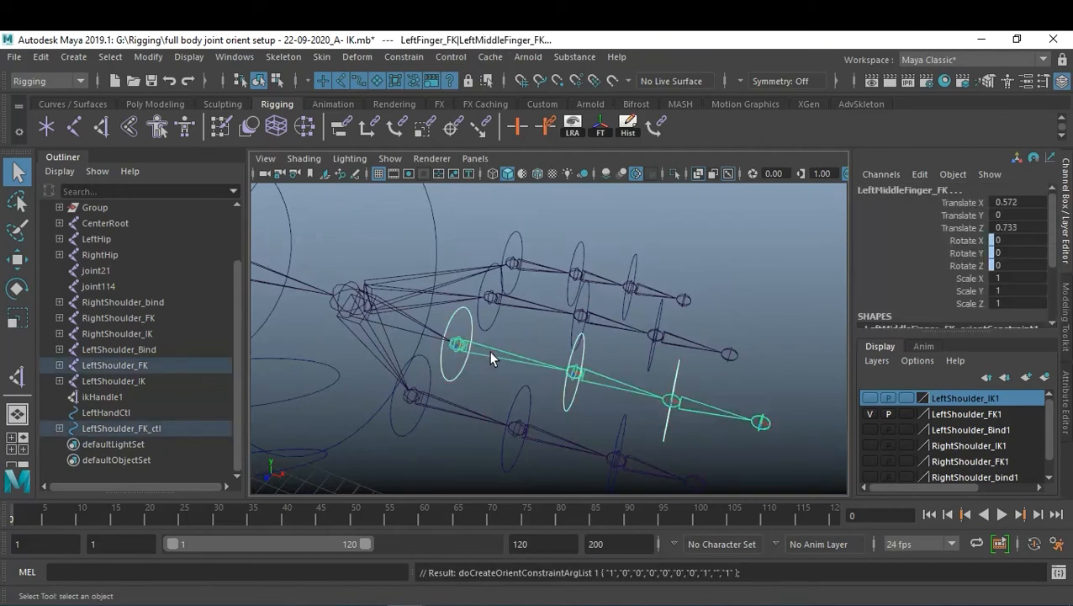
pyautogui.click(574, 403)
pyautogui.keyDown('shift'); pyautogui.click(593, 384); pyautogui.keyUp('shift')
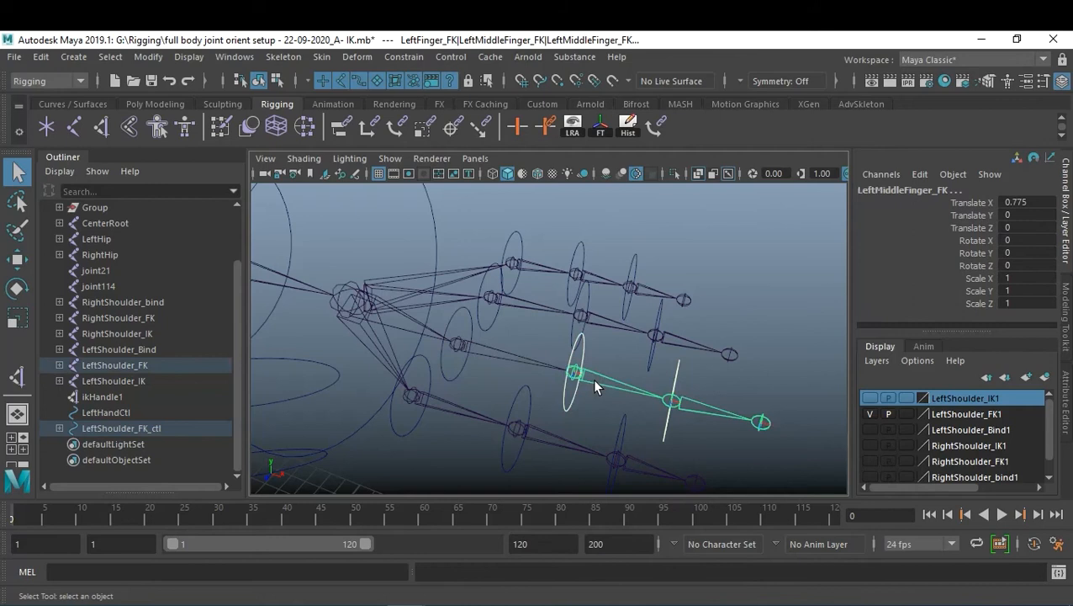
pyautogui.press('g')
pyautogui.click(673, 430)
pyautogui.keyDown('shift'); pyautogui.click(687, 402); pyautogui.keyUp('shift')
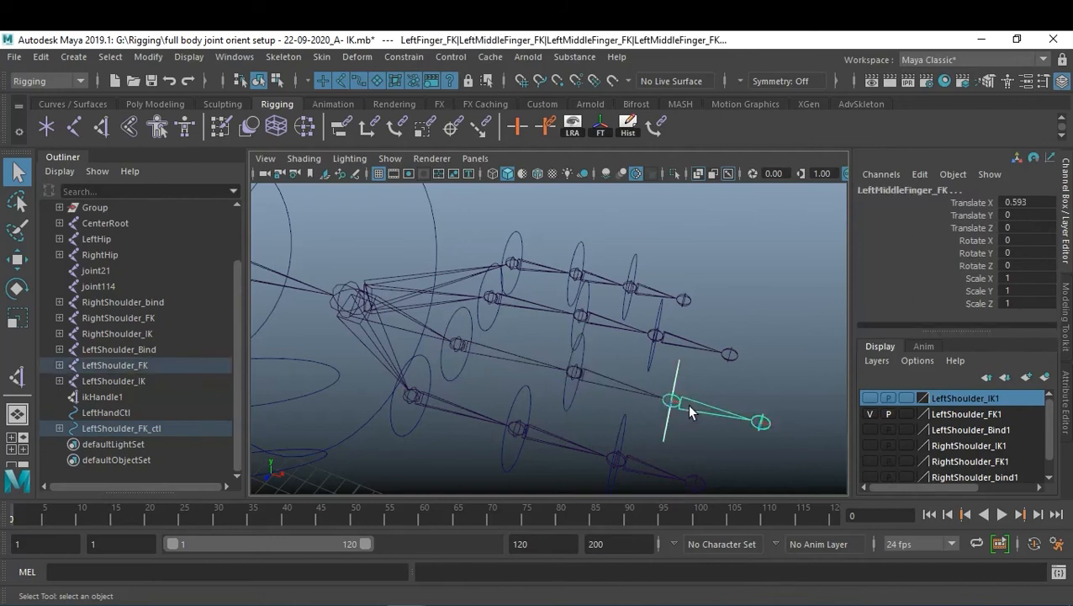
pyautogui.press('g')
# - Orient-constrain the three LeftRingFinger_FK joints to their own circles, from nurbsCircle11 at the root to nurbsCircle13 at the last joint
pyautogui.click(496, 320)
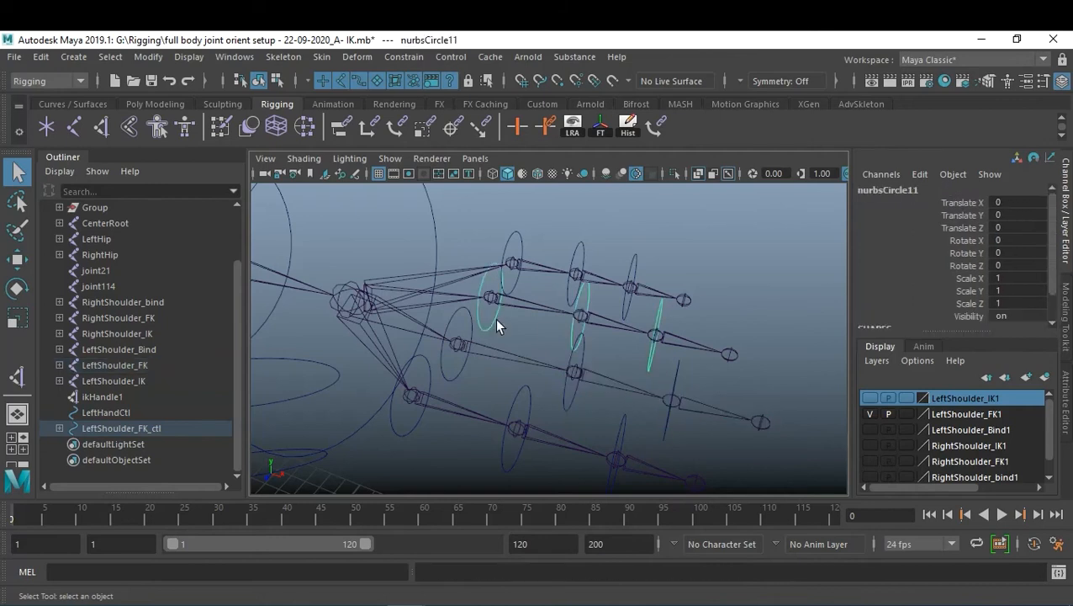
pyautogui.keyDown('shift'); pyautogui.click(499, 304); pyautogui.keyUp('shift')
pyautogui.press('g')
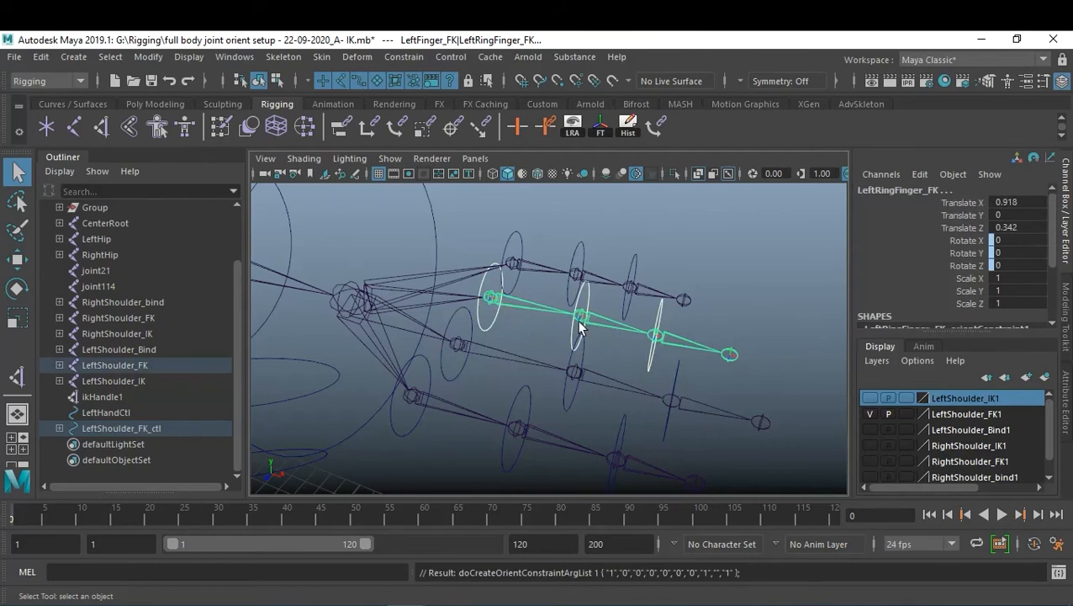
pyautogui.click(572, 329)
pyautogui.keyDown('shift'); pyautogui.click(594, 325); pyautogui.keyUp('shift')
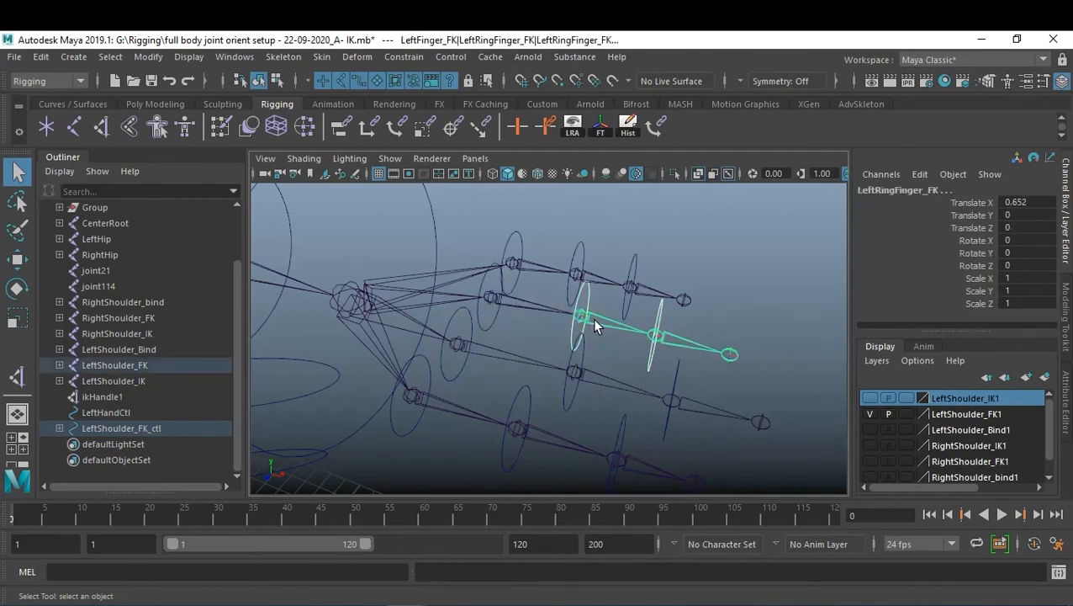
pyautogui.press('g')
pyautogui.click(646, 356)
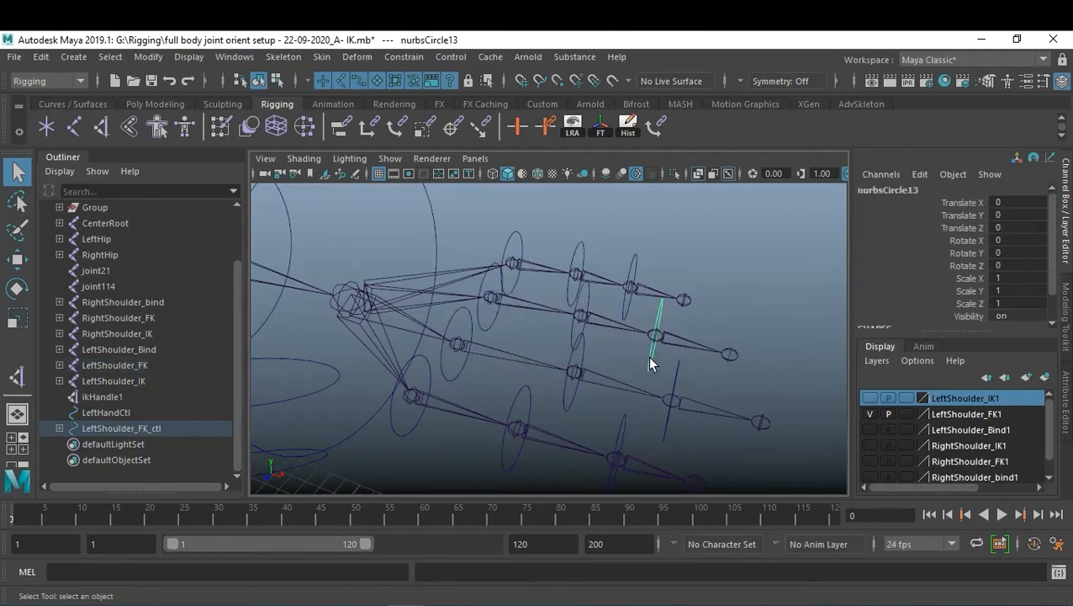
pyautogui.keyDown('shift'); pyautogui.click(667, 337); pyautogui.keyUp('shift')
pyautogui.press('g')
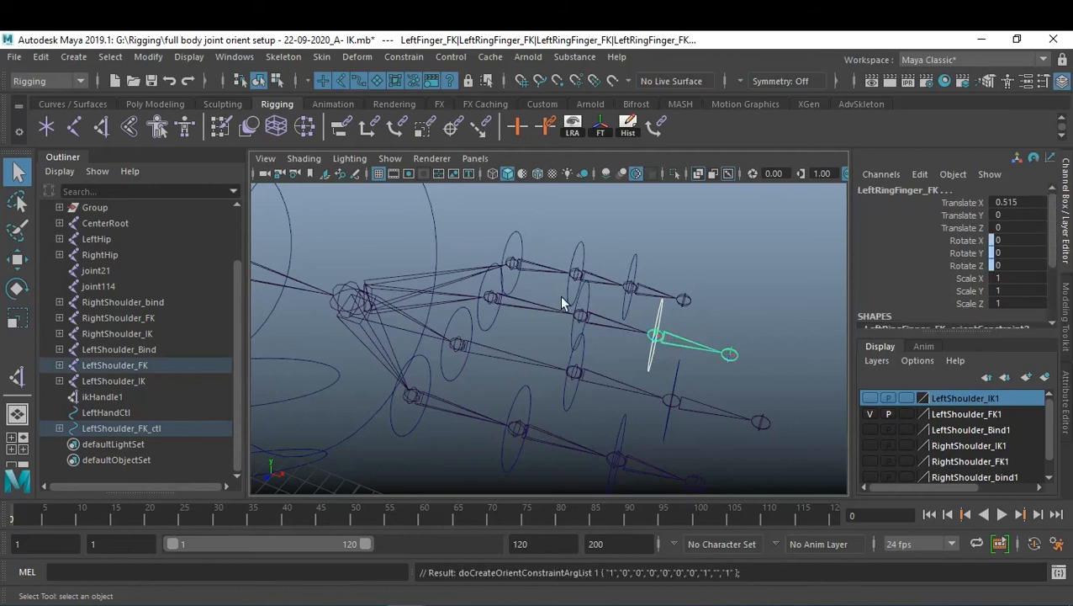
# - Orient-constrain the three LeftPinkyFinger_FK joints to their own circles, starting at the finger's root, with nurbsCircle9 driving the middle joint
pyautogui.click(514, 281)
pyautogui.keyDown('shift'); pyautogui.click(539, 271); pyautogui.keyUp('shift')
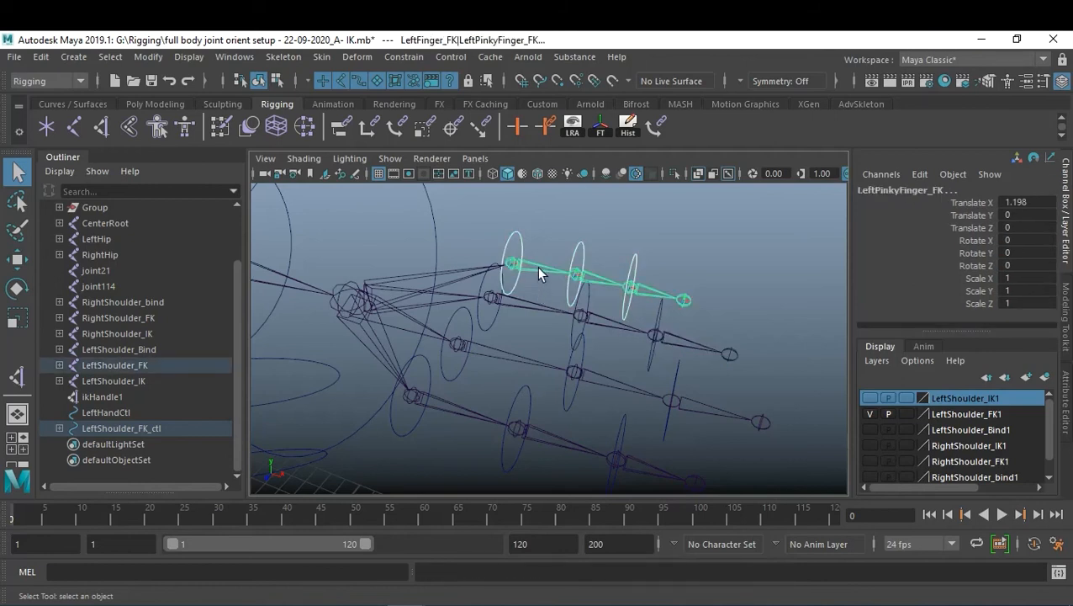
pyautogui.press('g')
pyautogui.click(601, 289)
pyautogui.click(599, 278)
pyautogui.click(586, 263)
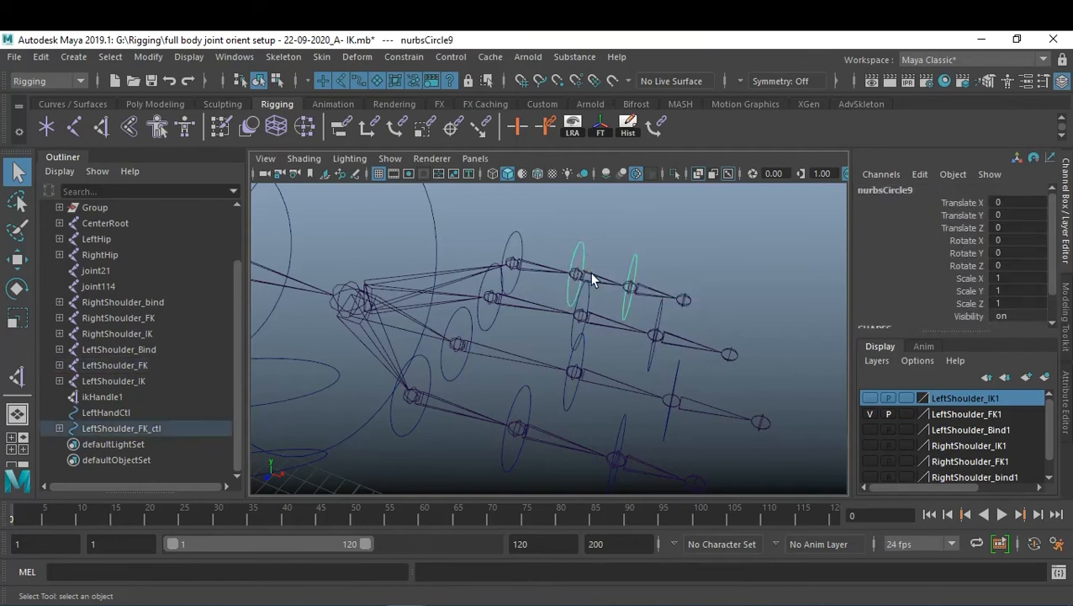
pyautogui.keyDown('shift'); pyautogui.click(590, 272); pyautogui.keyUp('shift')
pyautogui.press('g')
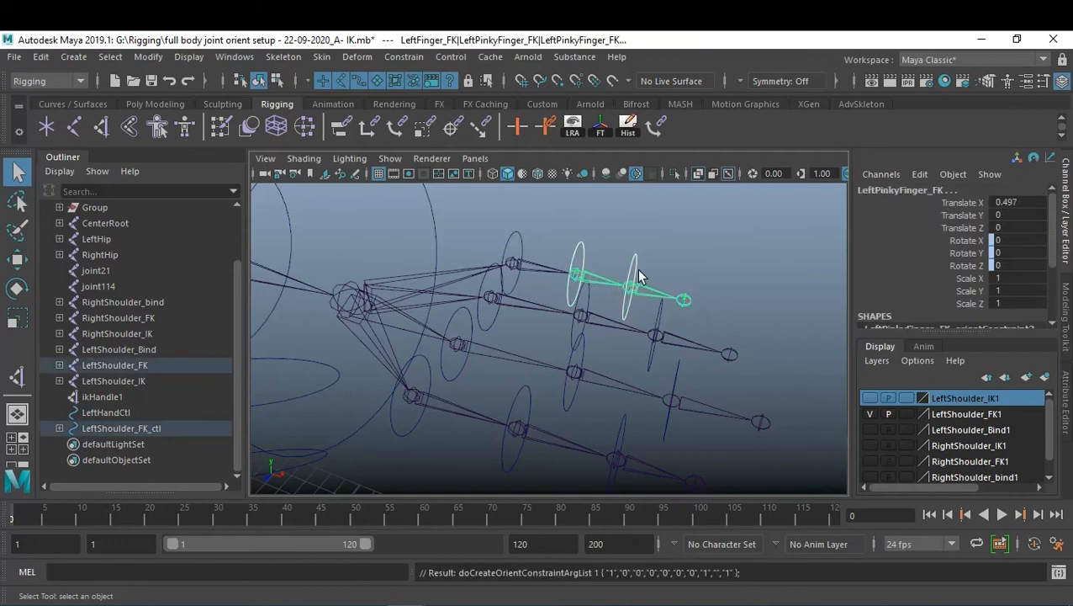
pyautogui.click(633, 289)
pyautogui.keyDown('shift'); pyautogui.click(636, 293); pyautogui.keyUp('shift')
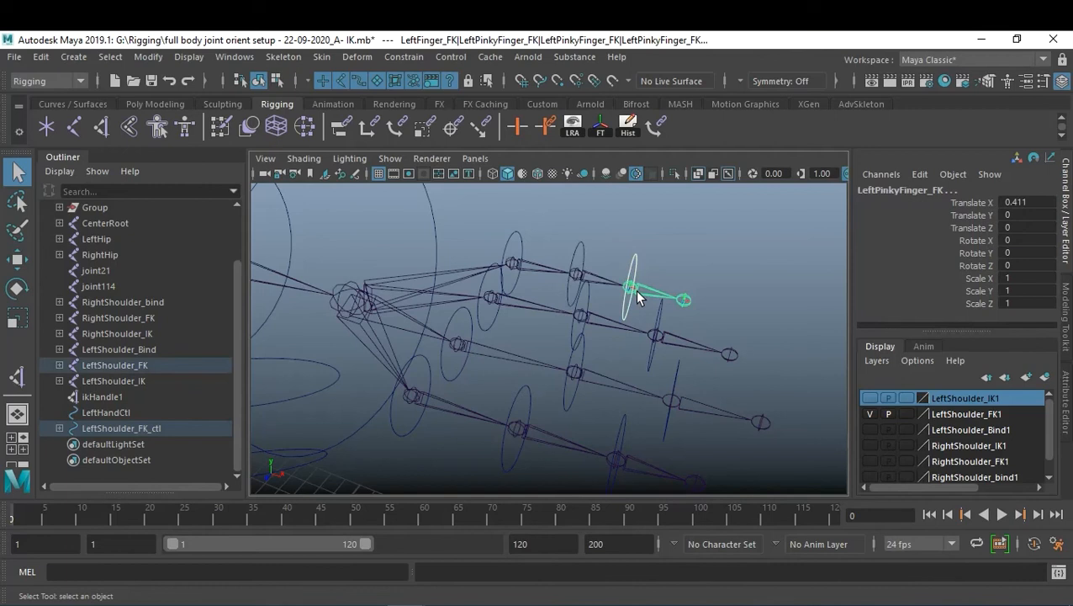
pyautogui.press('g')
# - Orient-constrain the LeftFinger_FK joint at the base of the fingers to the large circle nurbsCircle7 around it
pyautogui.keyDown('alt'); pyautogui.moveTo(501, 295); pyautogui.dragTo(576, 310); pyautogui.keyUp('alt')
pyautogui.click(547, 316)
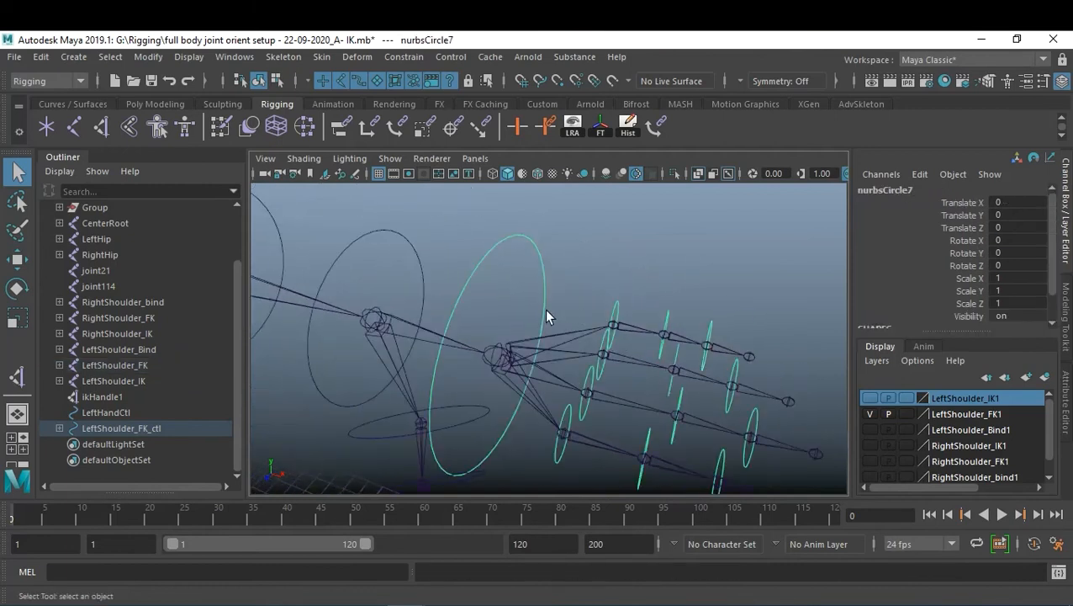
pyautogui.click(604, 354)
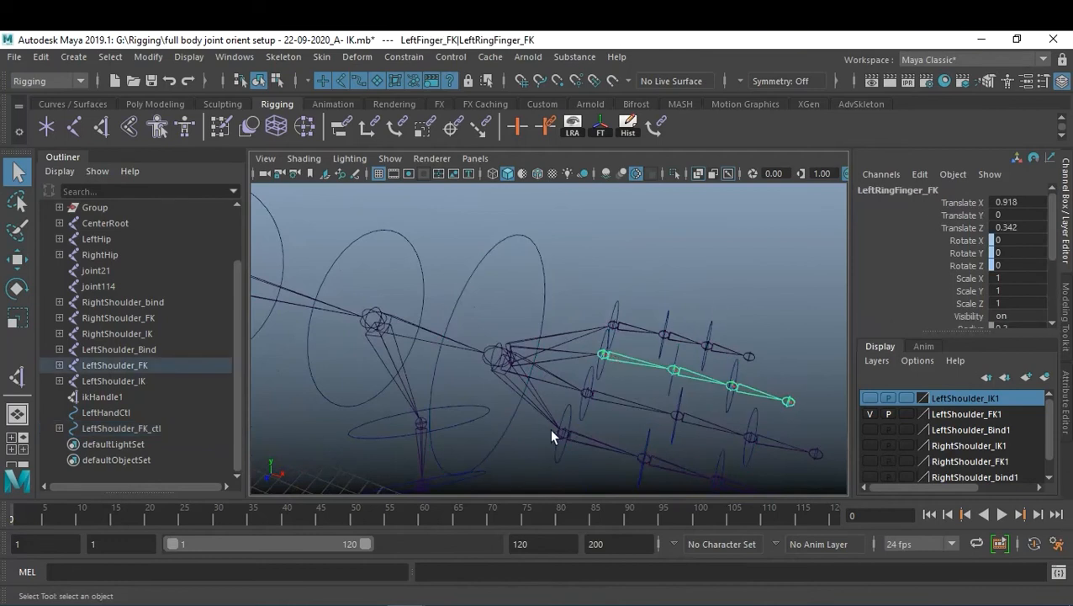
pyautogui.click(582, 444)
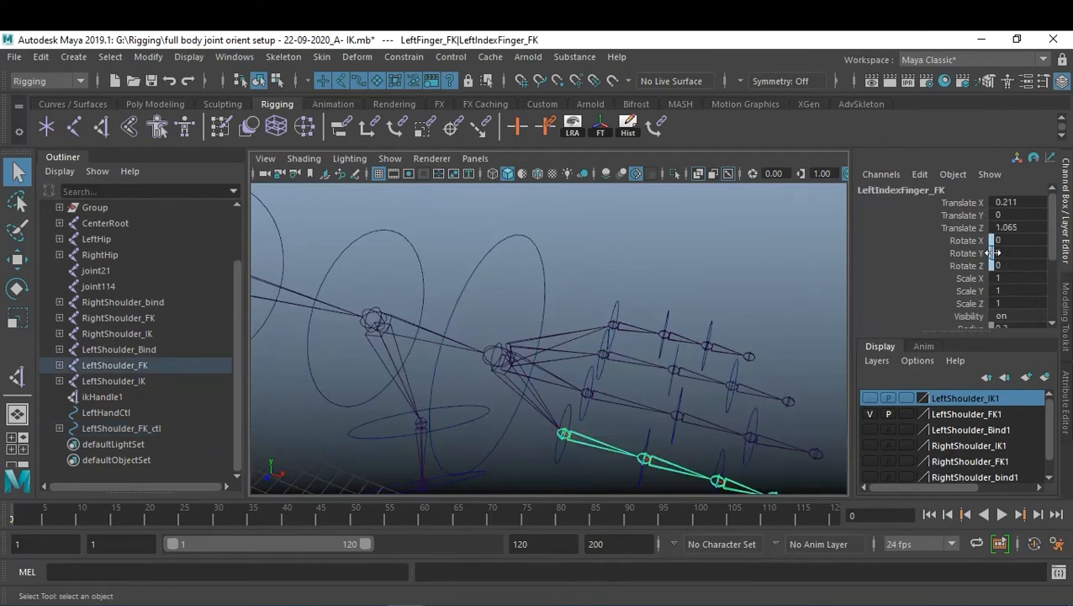
pyautogui.click(493, 246)
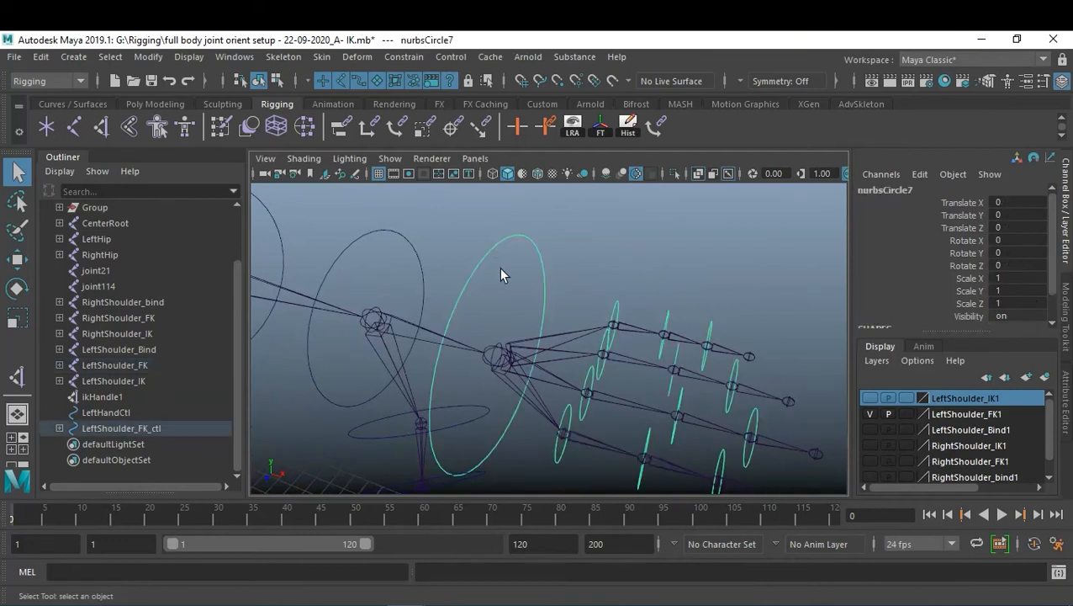
pyautogui.keyDown('shift'); pyautogui.click(505, 360); pyautogui.keyUp('shift')
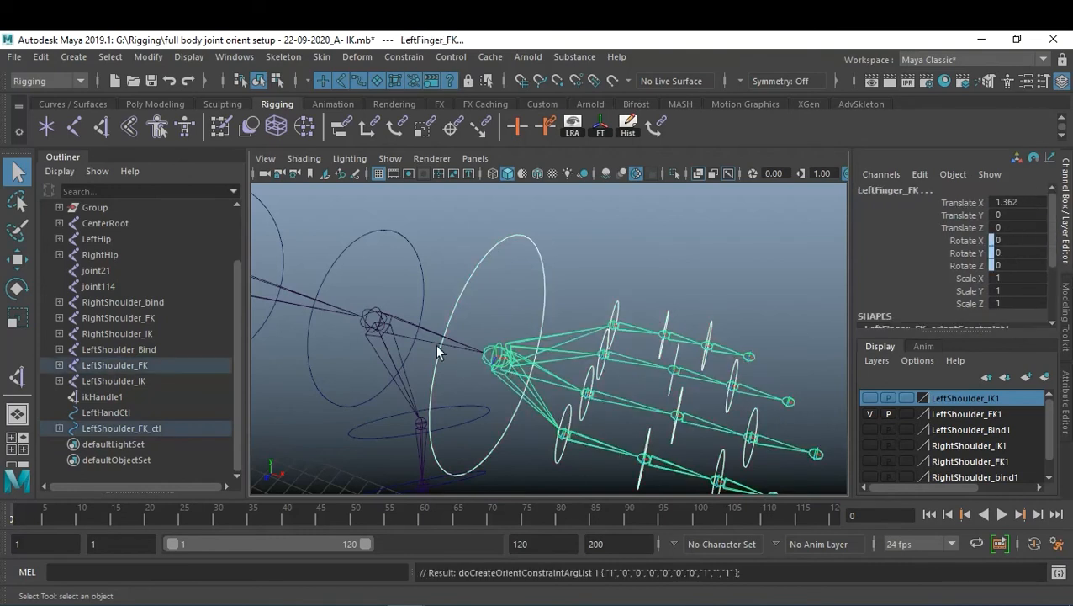
# - Orient-constrain the LeftHand_FK wrist joint to the circle around it
pyautogui.keyDown('alt'); pyautogui.moveTo(438, 352); pyautogui.dragTo(527, 322, button='right'); pyautogui.keyUp('alt')
pyautogui.keyDown('alt'); pyautogui.moveTo(527, 322); pyautogui.dragTo(555, 286); pyautogui.keyUp('alt')
pyautogui.click(469, 325)
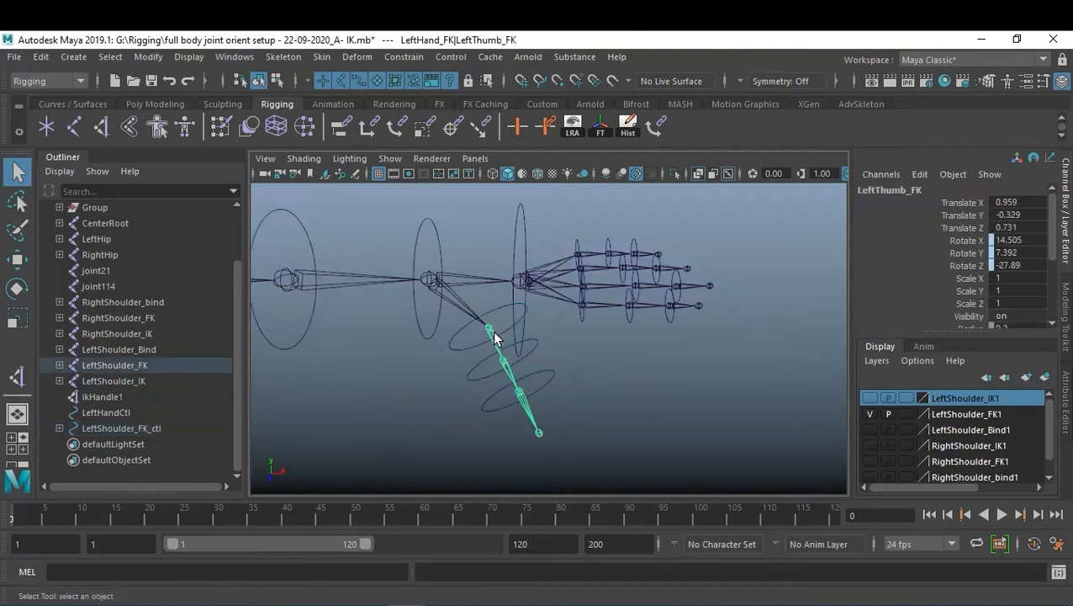
pyautogui.click(419, 270)
pyautogui.click(450, 294)
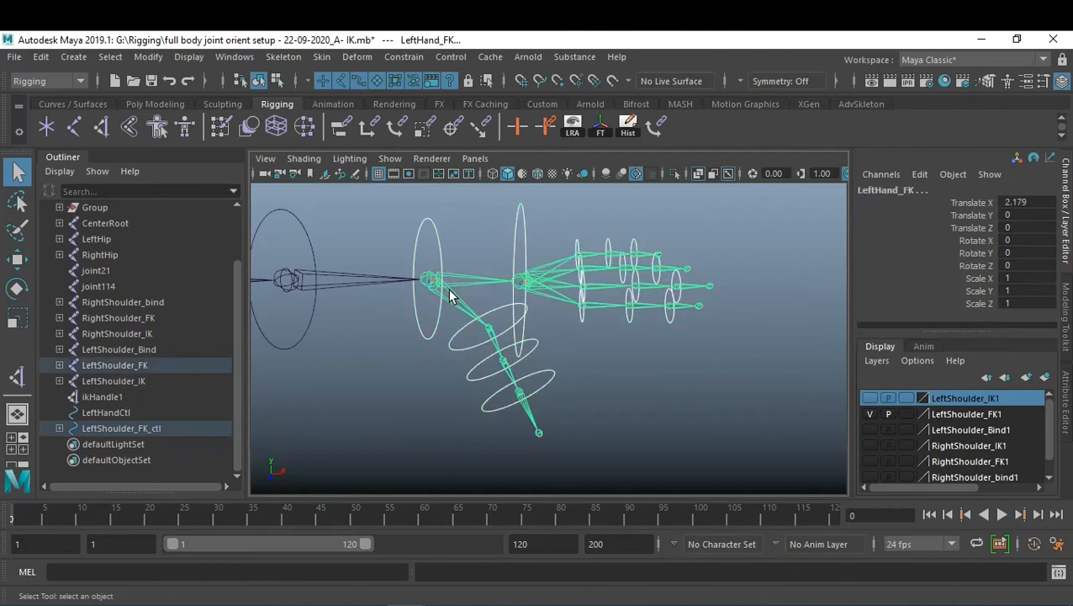
pyautogui.press('g')
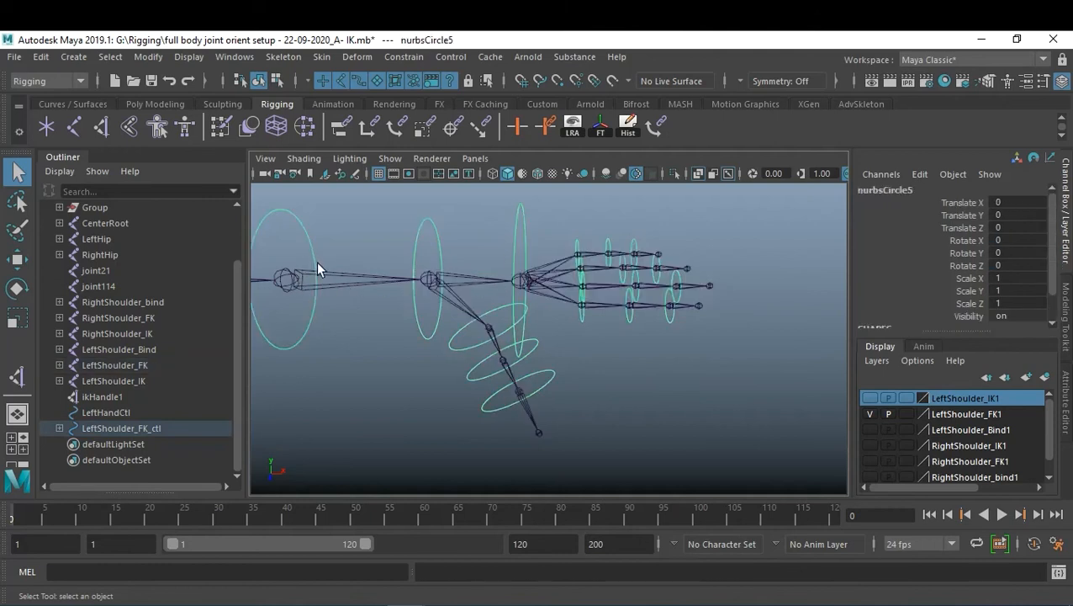
# - Orient-constrain the forearm joint joint115_FK to nurbsCircle5 and the LeftElbow_FK joint to nurbsCircle1
pyautogui.click(320, 285)
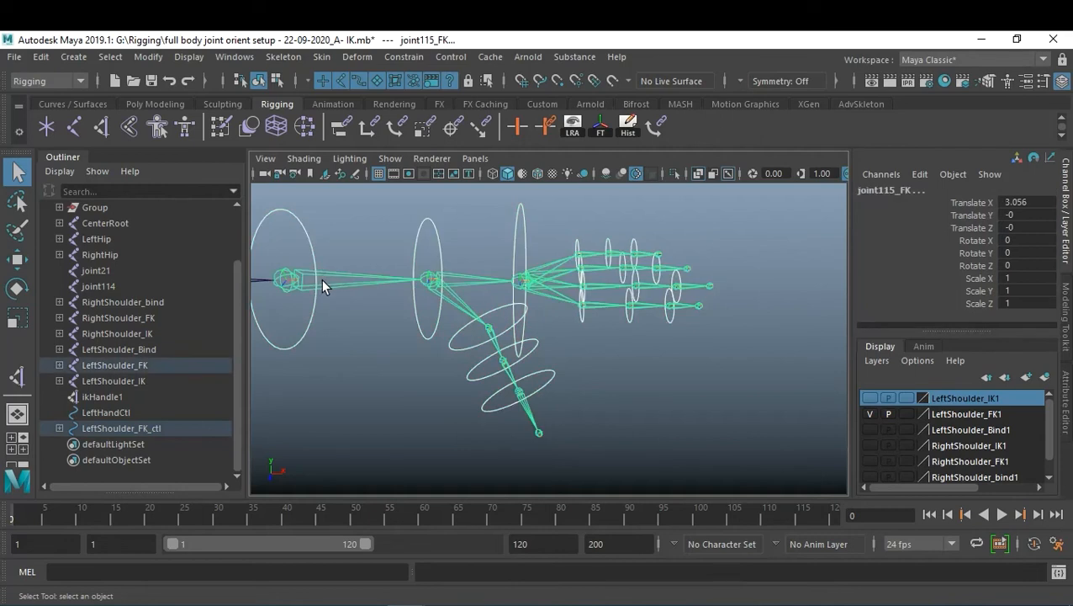
pyautogui.press('g')
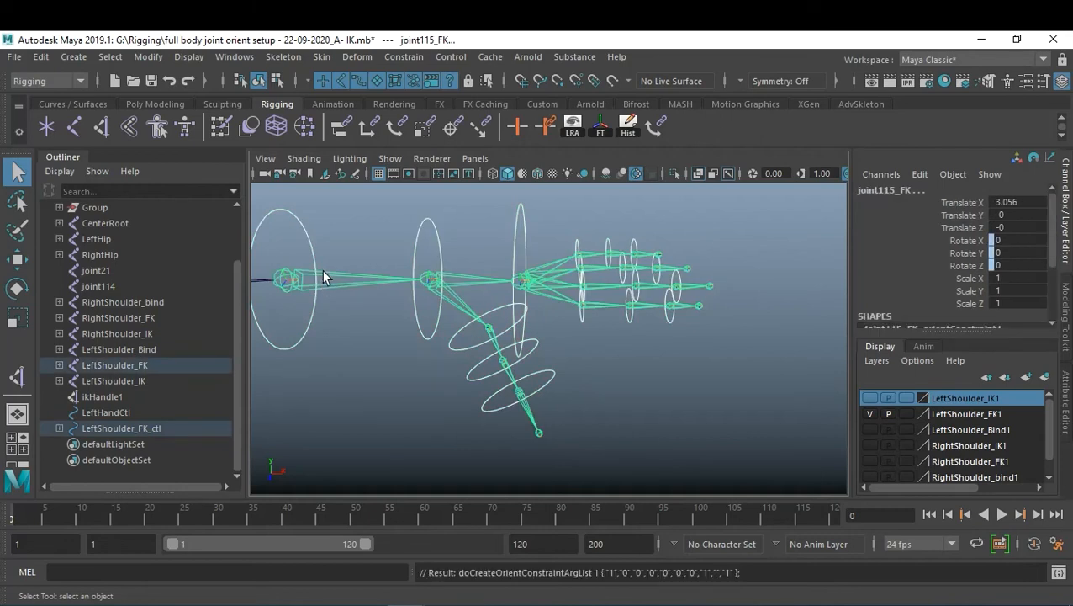
pyautogui.keyDown('alt'); pyautogui.moveTo(359, 300); pyautogui.dragTo(460, 315); pyautogui.keyUp('alt')
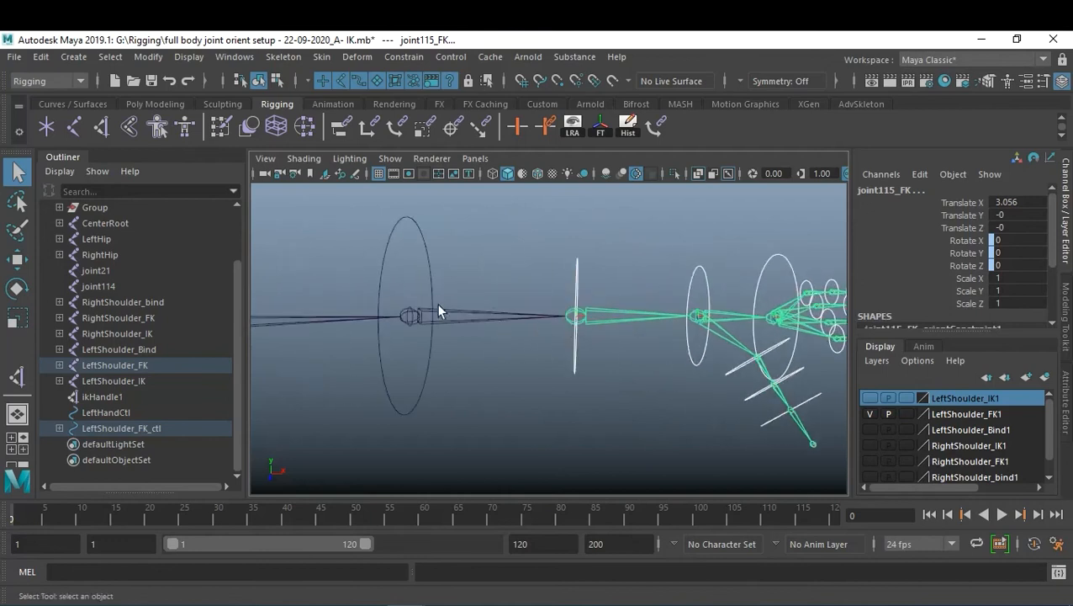
pyautogui.click(434, 307)
pyautogui.click(433, 295)
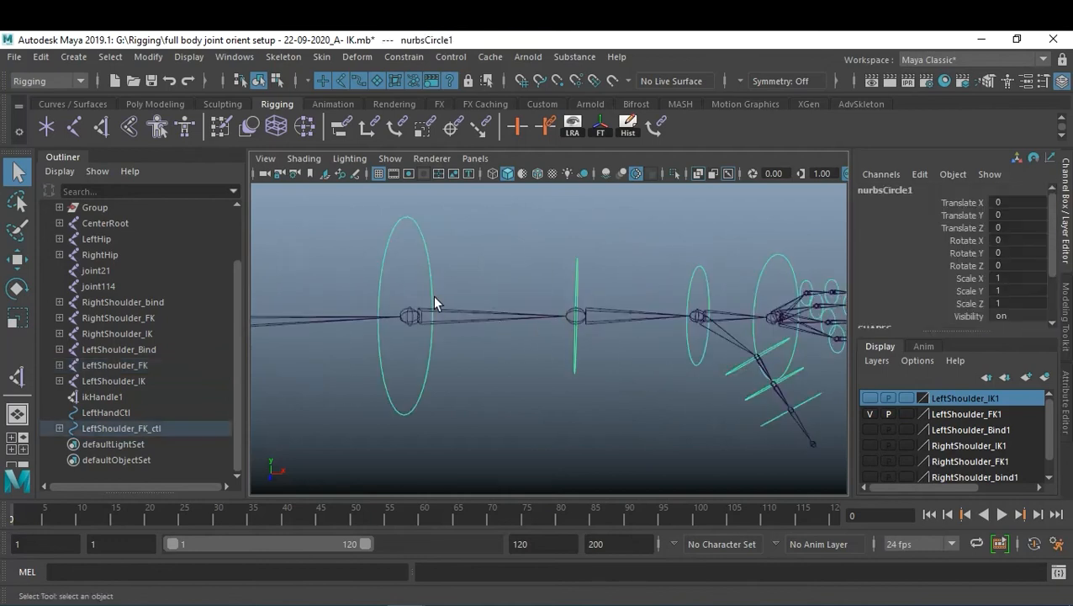
pyautogui.keyDown('shift'); pyautogui.click(422, 314); pyautogui.keyUp('shift')
pyautogui.press('g')
# - Orient-constrain the LeftShoulder_FK joint to the LeftShoulder_FK_ctl circle and clear the selection
pyautogui.keyDown('alt'); pyautogui.moveTo(459, 377); pyautogui.dragTo(551, 292); pyautogui.keyUp('alt')
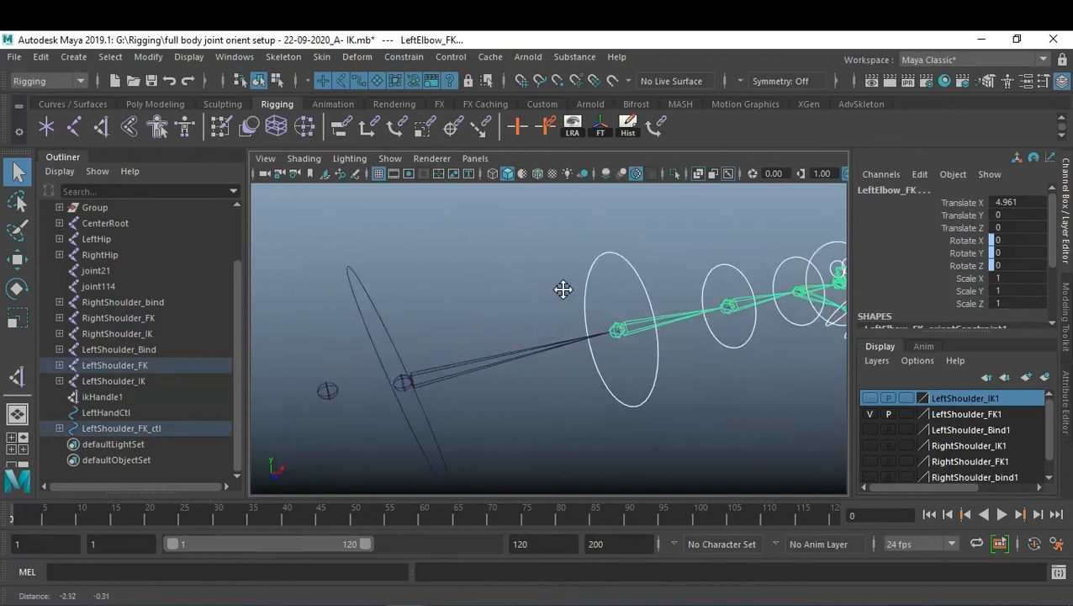
pyautogui.click(388, 330)
pyautogui.keyDown('shift'); pyautogui.click(413, 373); pyautogui.keyUp('shift')
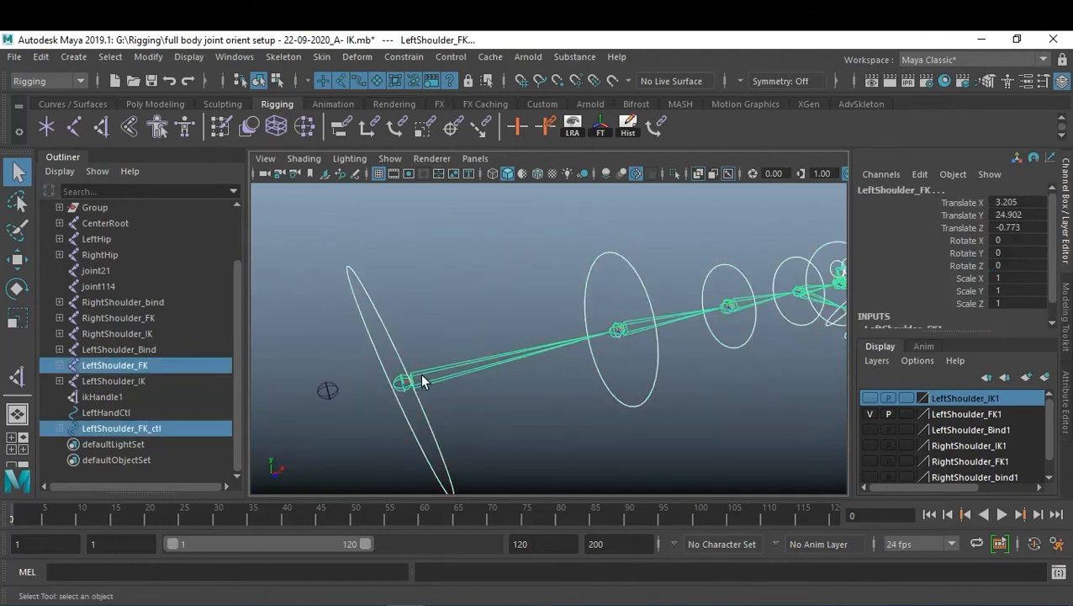
pyautogui.press('g')
pyautogui.click(465, 397)
# - Test-rotate the forearm circle nurbsCircle5 twice about its X axis, by about -7 and -4 degrees, undoing each rotation
pyautogui.keyDown('alt'); pyautogui.moveTo(587, 416); pyautogui.dragTo(560, 365); pyautogui.keyUp('alt')
pyautogui.keyDown('alt'); pyautogui.moveTo(559, 365); pyautogui.dragTo(616, 388, button='right'); pyautogui.keyUp('alt')
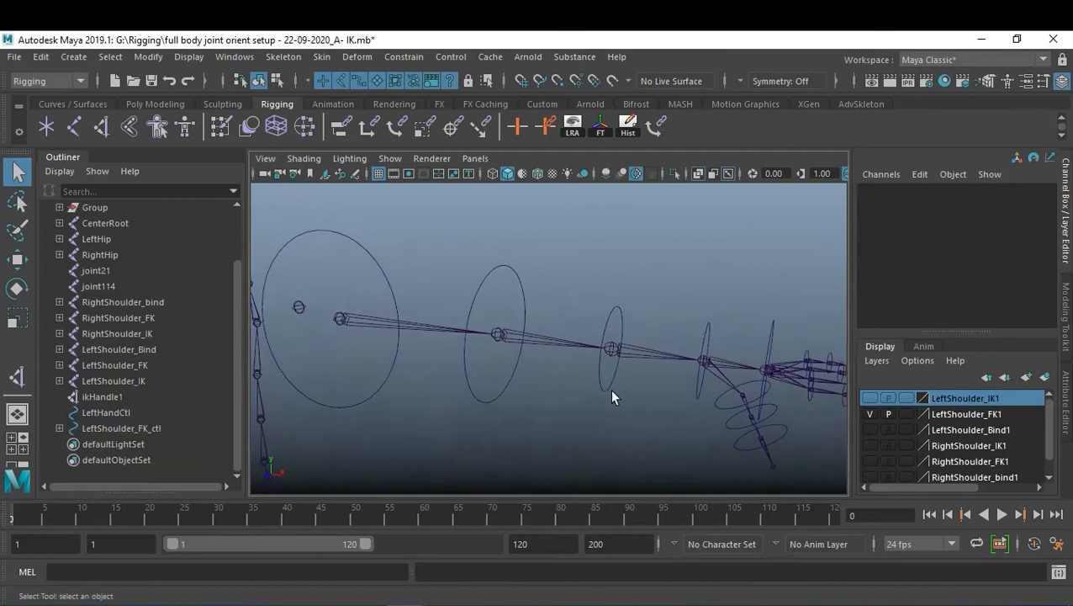
pyautogui.scroll(2, 613, 389)
pyautogui.keyDown('alt'); pyautogui.moveTo(673, 393); pyautogui.dragTo(586, 400); pyautogui.keyUp('alt')
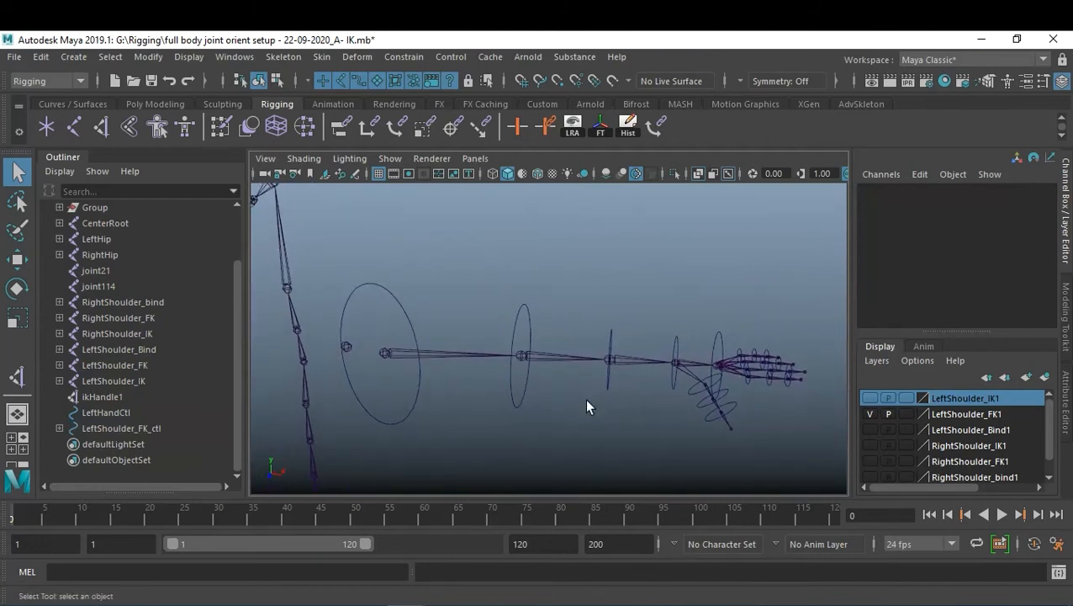
pyautogui.click(607, 383)
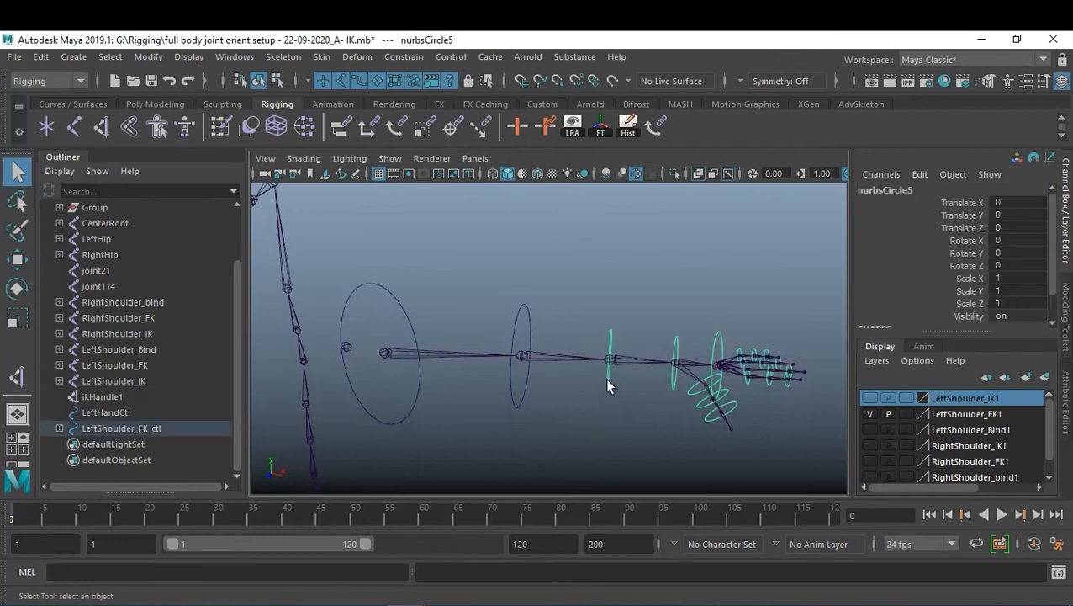
pyautogui.press('e')
pyautogui.moveTo(607, 373)
pyautogui.mouseDown()
pyautogui.moveTo(625, 343)
pyautogui.moveTo(621, 361)
pyautogui.moveTo(611, 343)
pyautogui.moveTo(615, 362)
pyautogui.mouseUp()
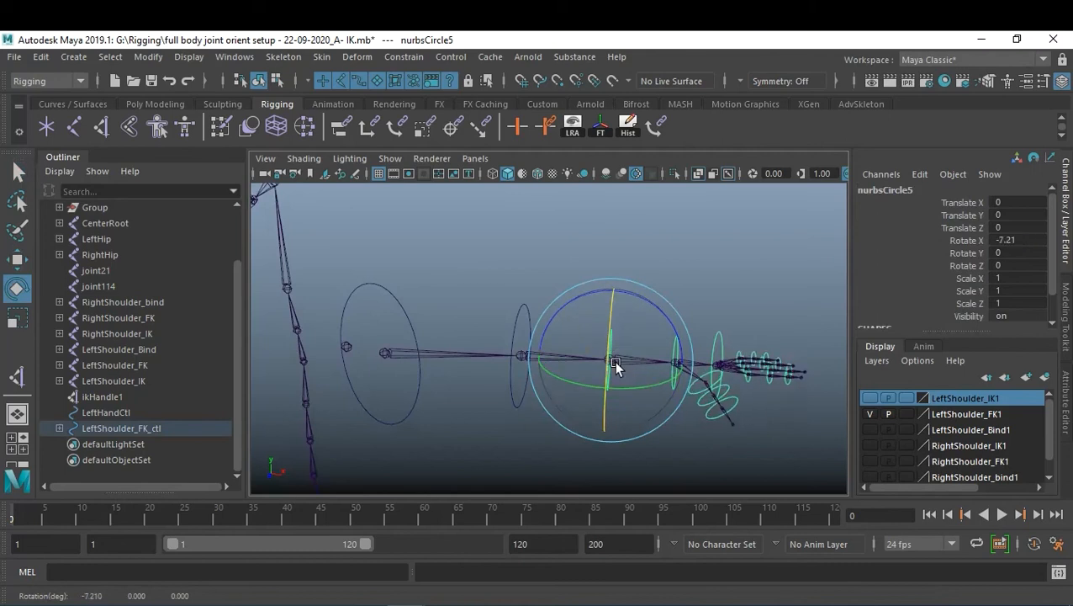
pyautogui.hotkey('ctrl', 'z')
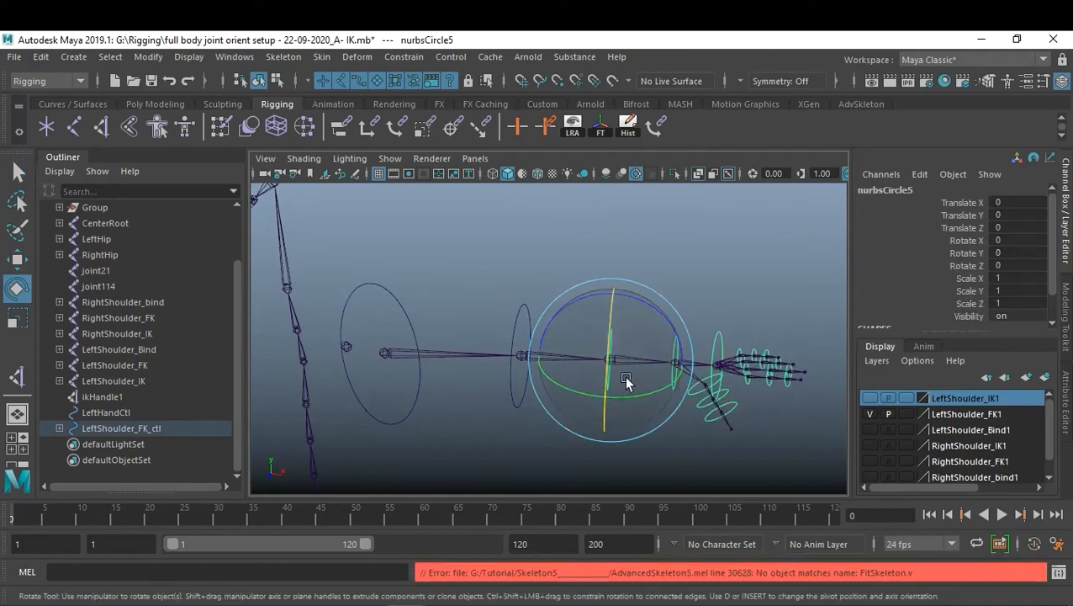
pyautogui.moveTo(606, 379); pyautogui.dragTo(613, 371)
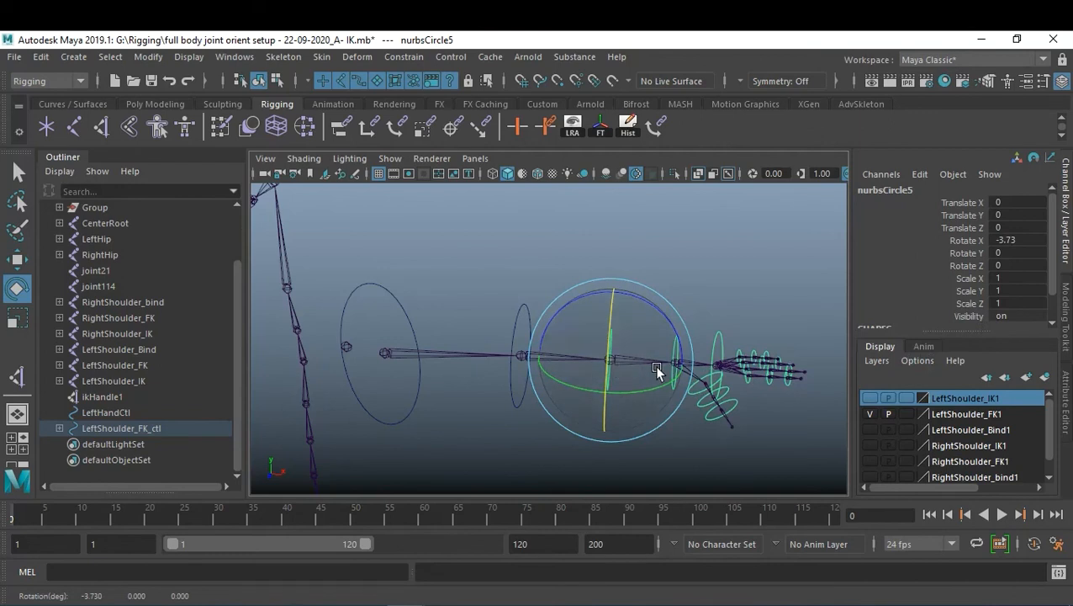
pyautogui.hotkey('ctrl', 'z')
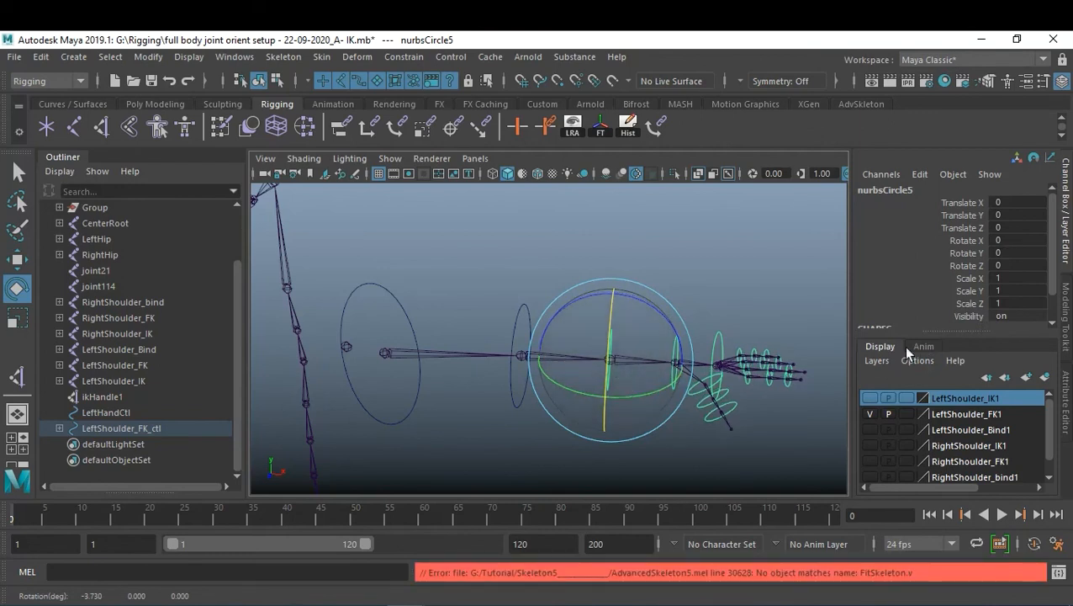
# - Lock and hide all of nurbsCircle5's translate, scale and visibility channels plus Rotate Y and Rotate Z, leaving only Rotate X
pyautogui.moveTo(963, 253); pyautogui.dragTo(964, 320)
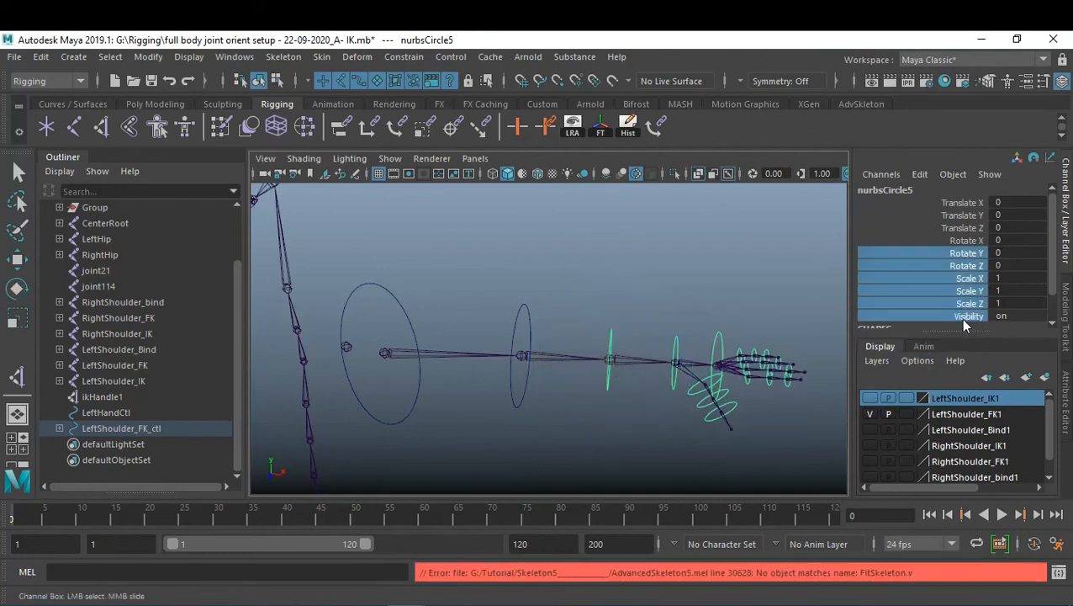
pyautogui.keyDown('ctrl'); pyautogui.moveTo(964, 203); pyautogui.dragTo(966, 216); pyautogui.keyUp('ctrl')
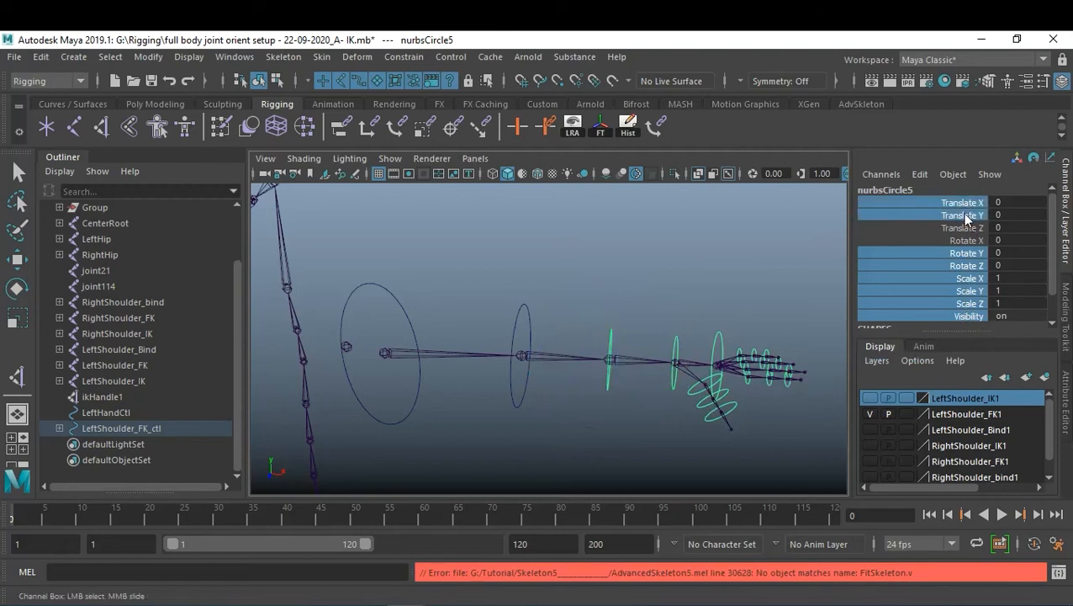
pyautogui.keyDown('ctrl'); pyautogui.click(966, 227); pyautogui.keyUp('ctrl')
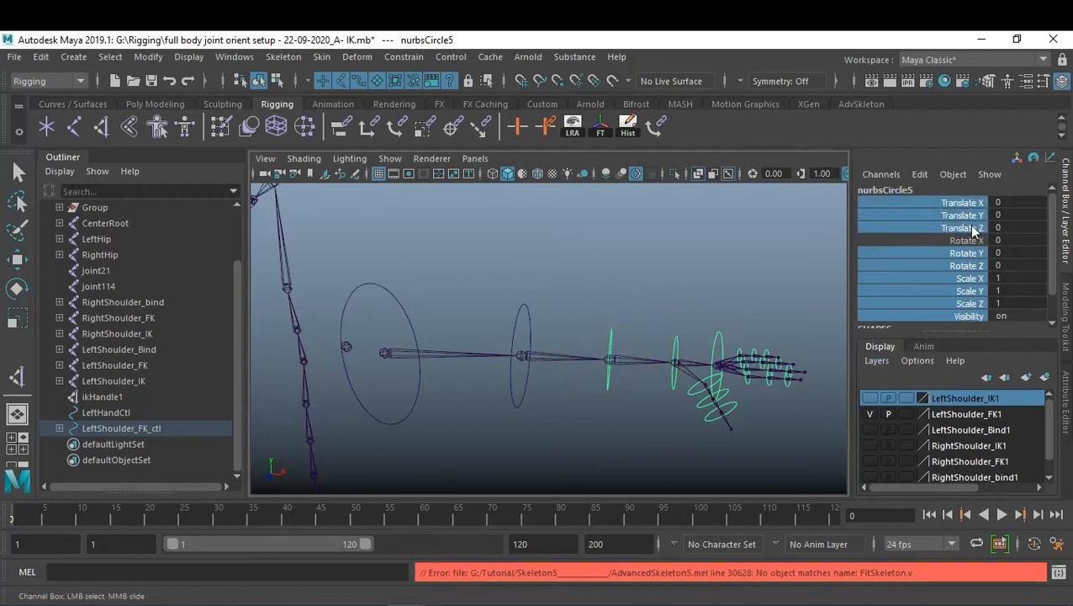
pyautogui.rightClick(971, 227)
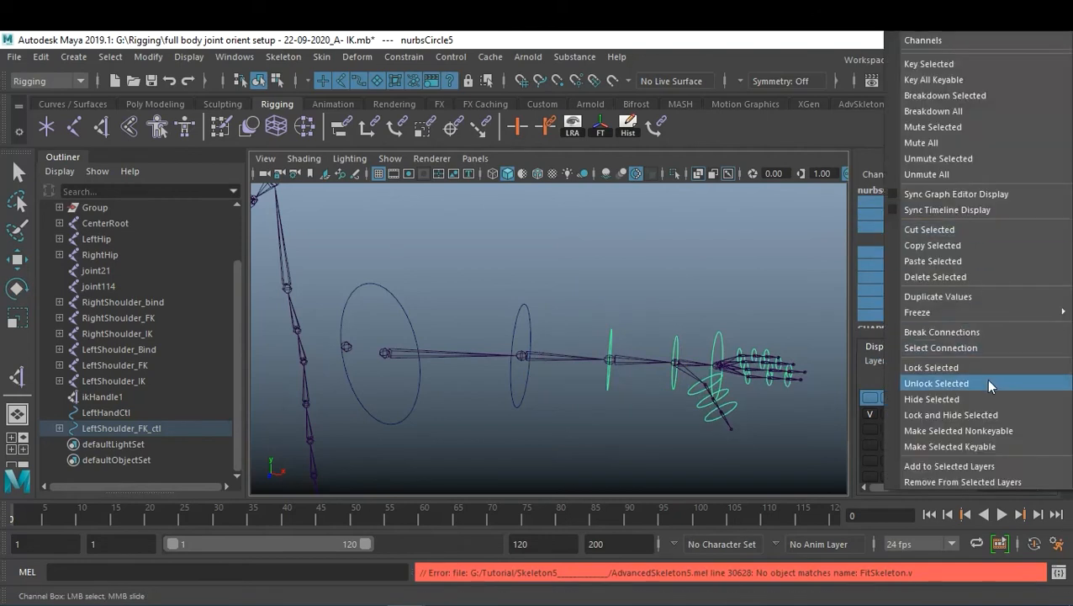
pyautogui.click(1031, 417)
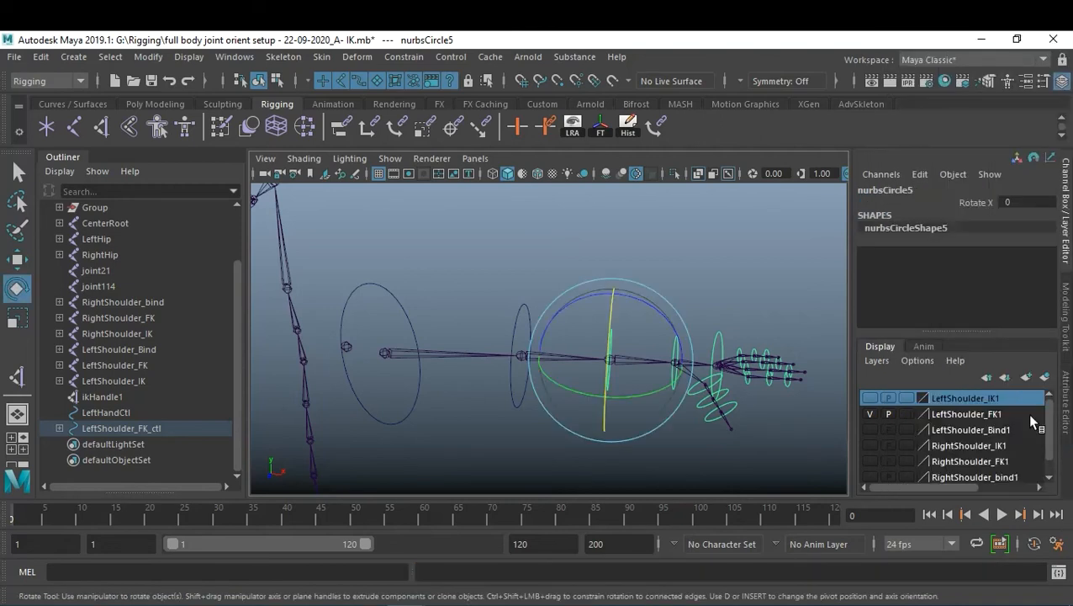
# - Lock and hide the translate and scale channels of the LeftShoulder_FK_ctl circle
pyautogui.click(675, 303)
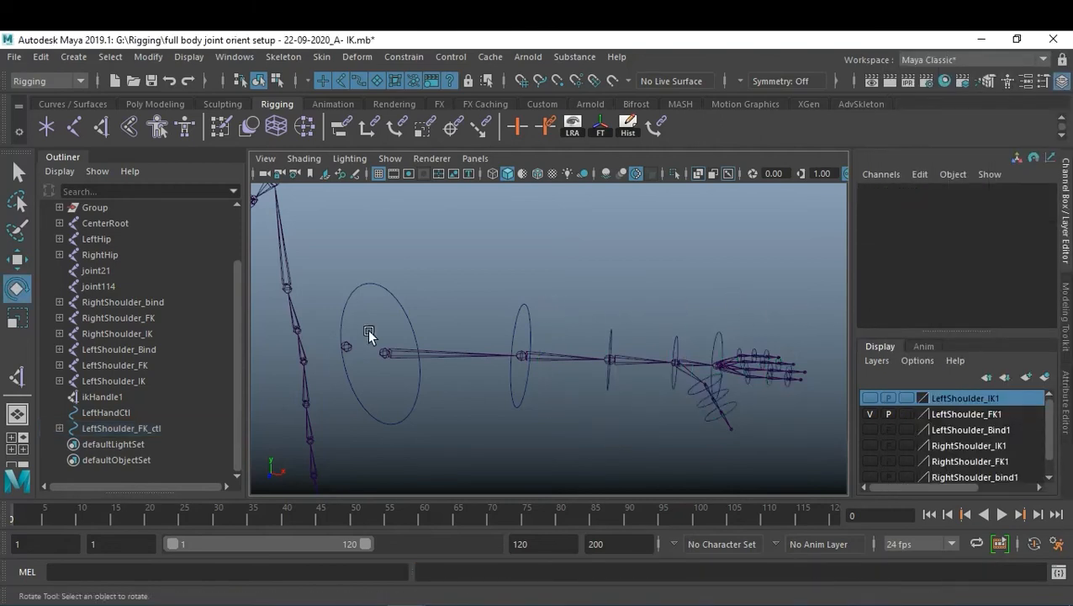
pyautogui.click(408, 324)
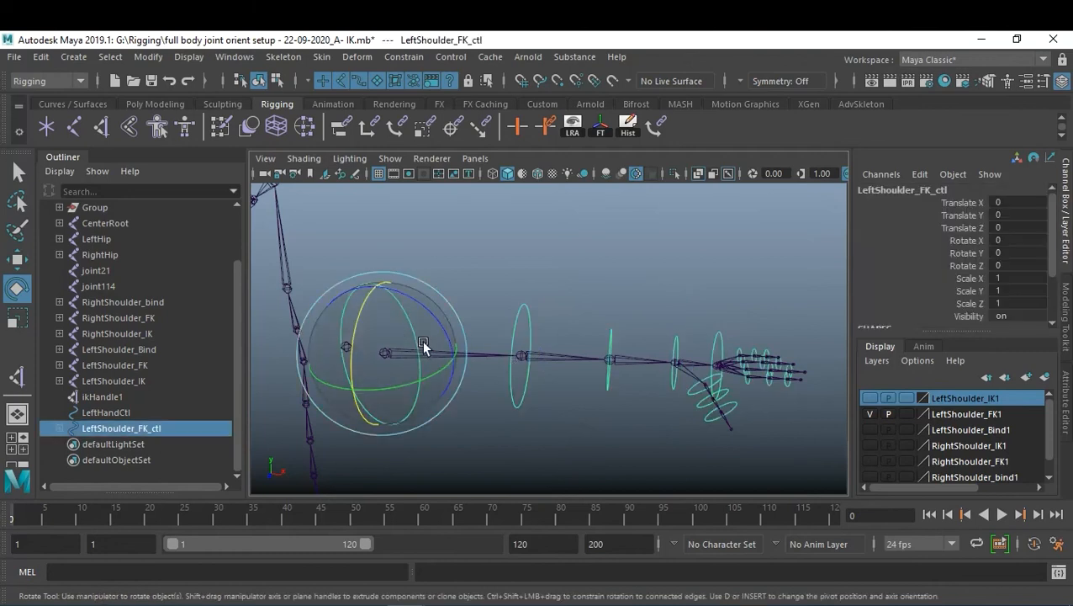
pyautogui.moveTo(965, 203); pyautogui.dragTo(965, 227)
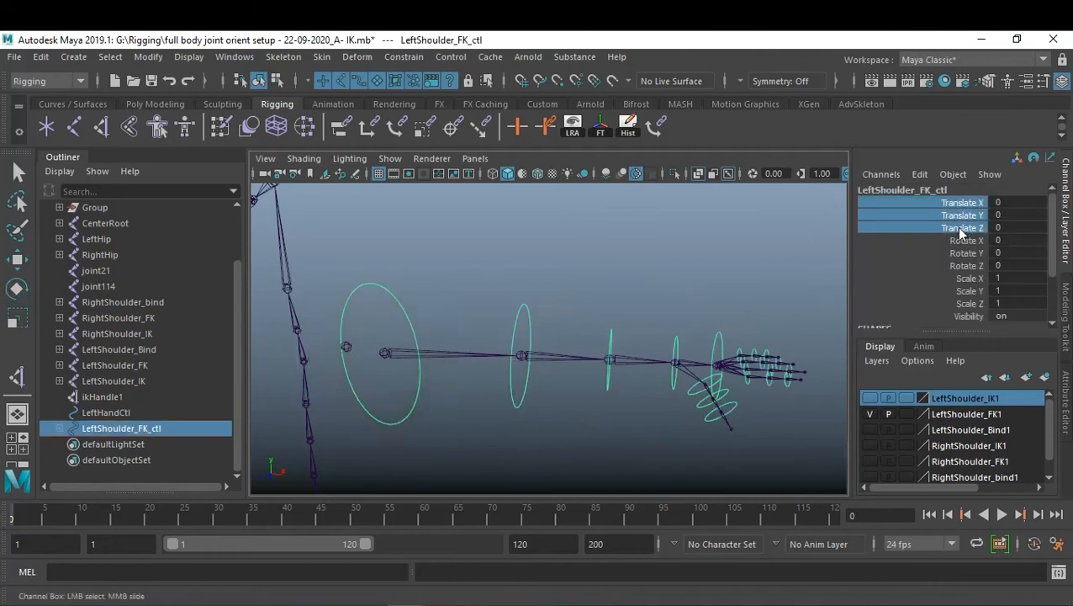
pyautogui.keyDown('ctrl'); pyautogui.moveTo(970, 280); pyautogui.dragTo(967, 303); pyautogui.keyUp('ctrl')
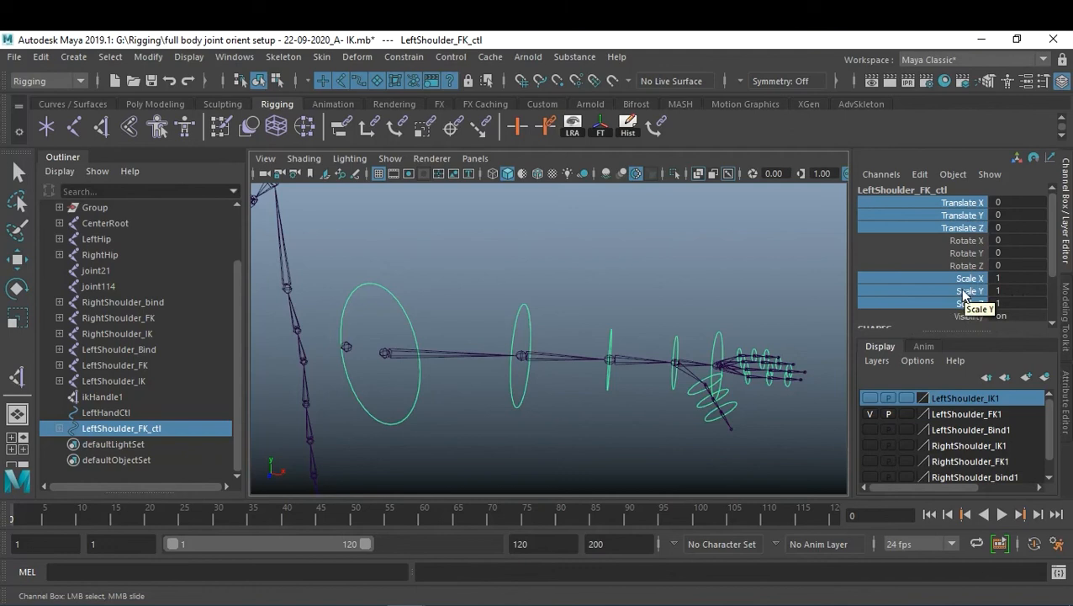
pyautogui.rightClick(965, 295)
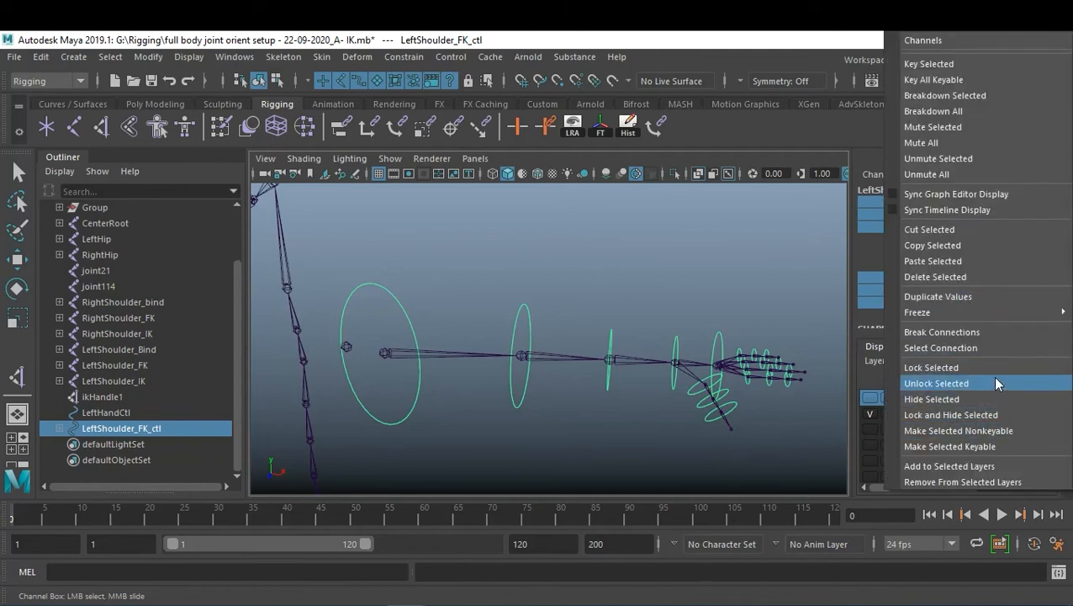
pyautogui.click(1007, 415)
pyautogui.press('e')
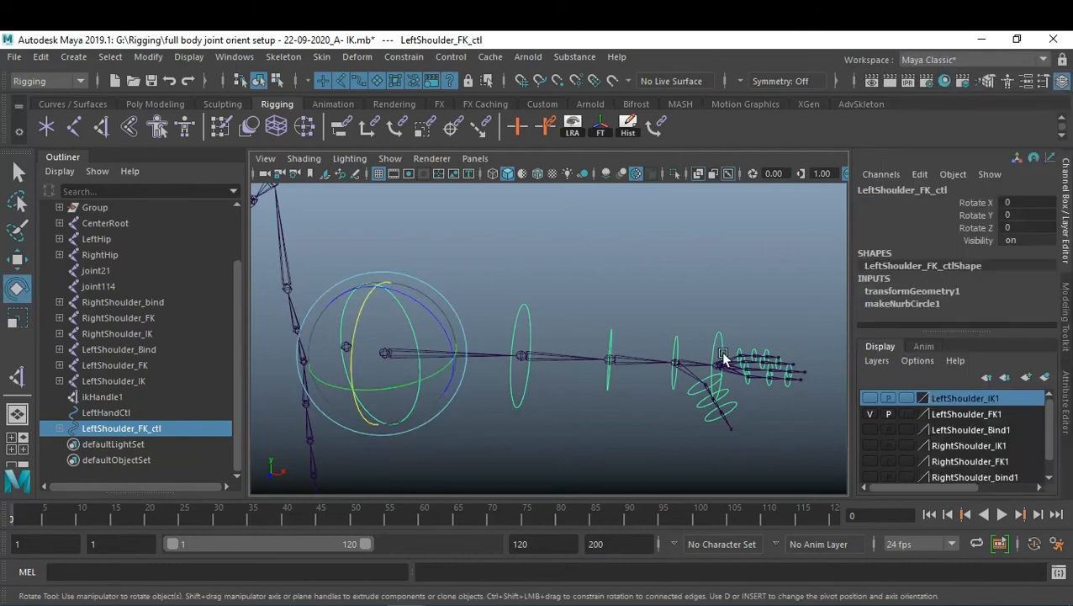
# - Lock and hide the translate and scale channels of the elbow circle nurbsCircle1
pyautogui.click(564, 408)
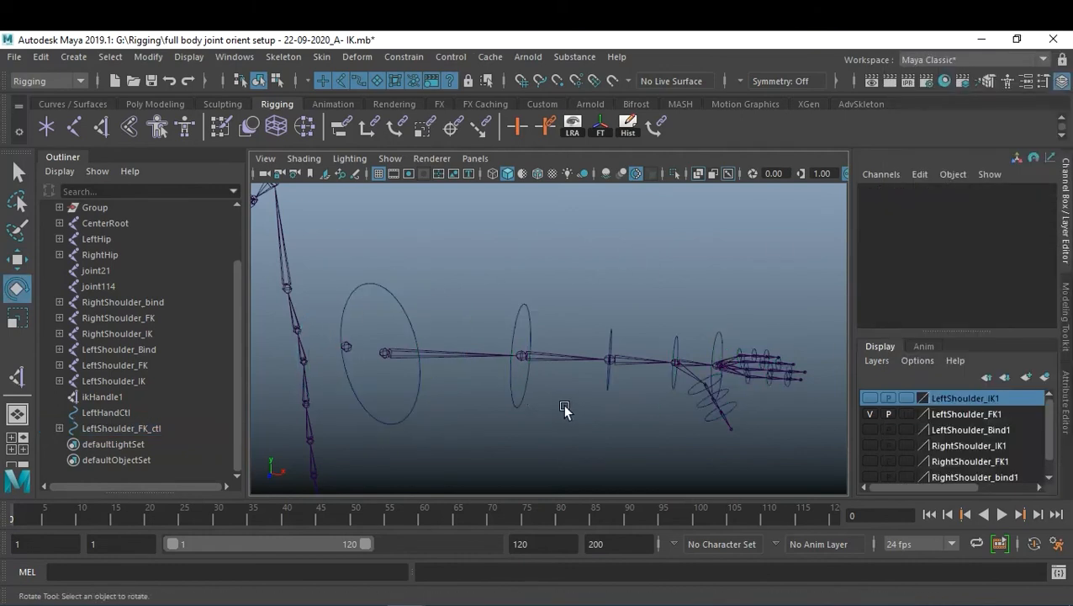
pyautogui.click(522, 398)
pyautogui.moveTo(974, 205); pyautogui.dragTo(970, 230)
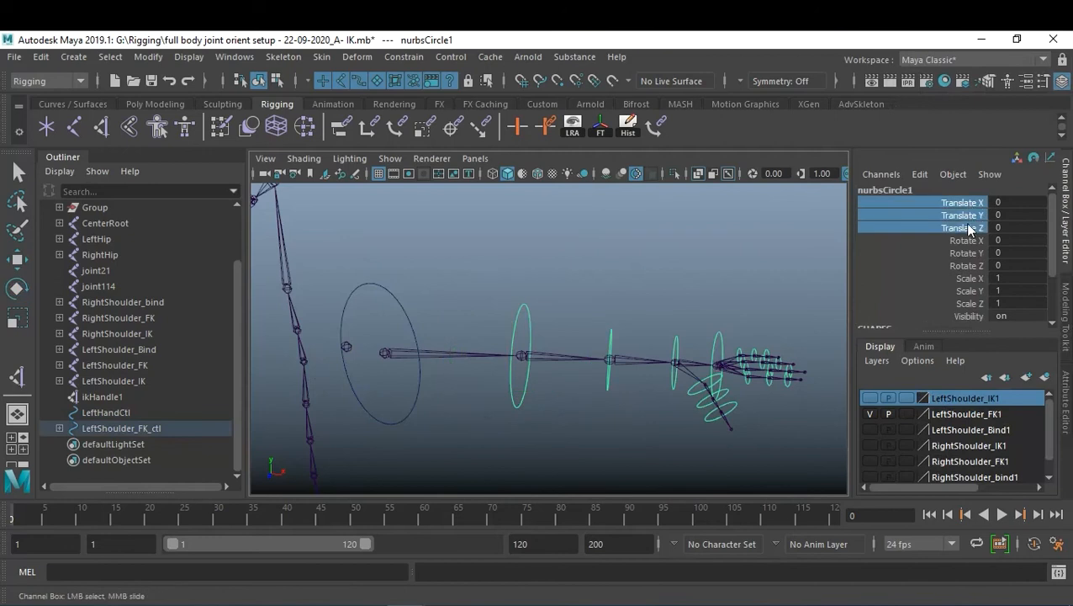
pyautogui.keyDown('ctrl'); pyautogui.moveTo(972, 278); pyautogui.dragTo(973, 317); pyautogui.keyUp('ctrl')
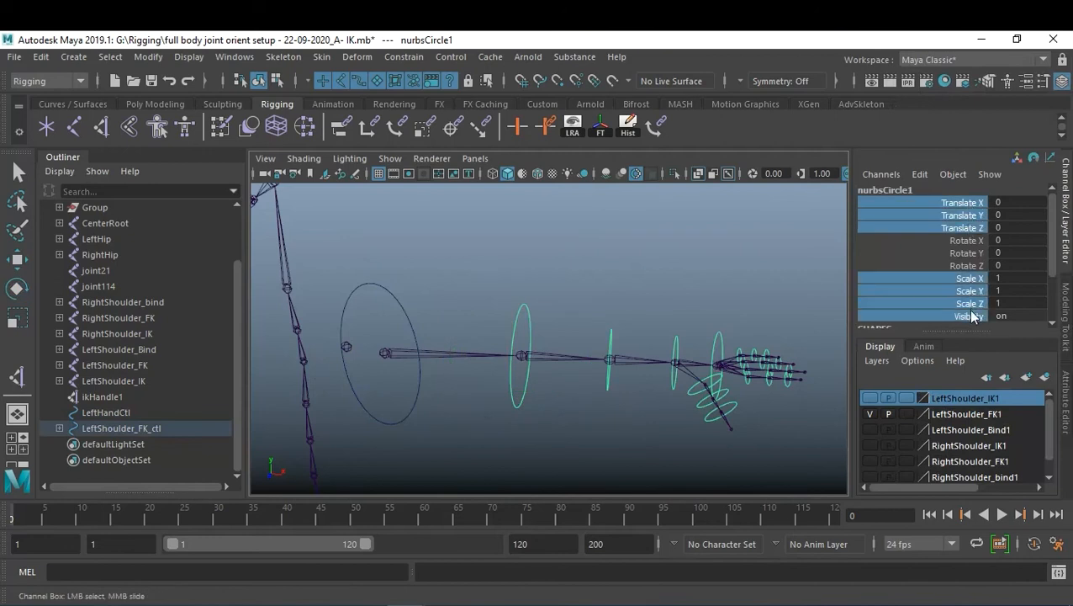
pyautogui.keyDown('ctrl'); pyautogui.click(971, 316); pyautogui.keyUp('ctrl')
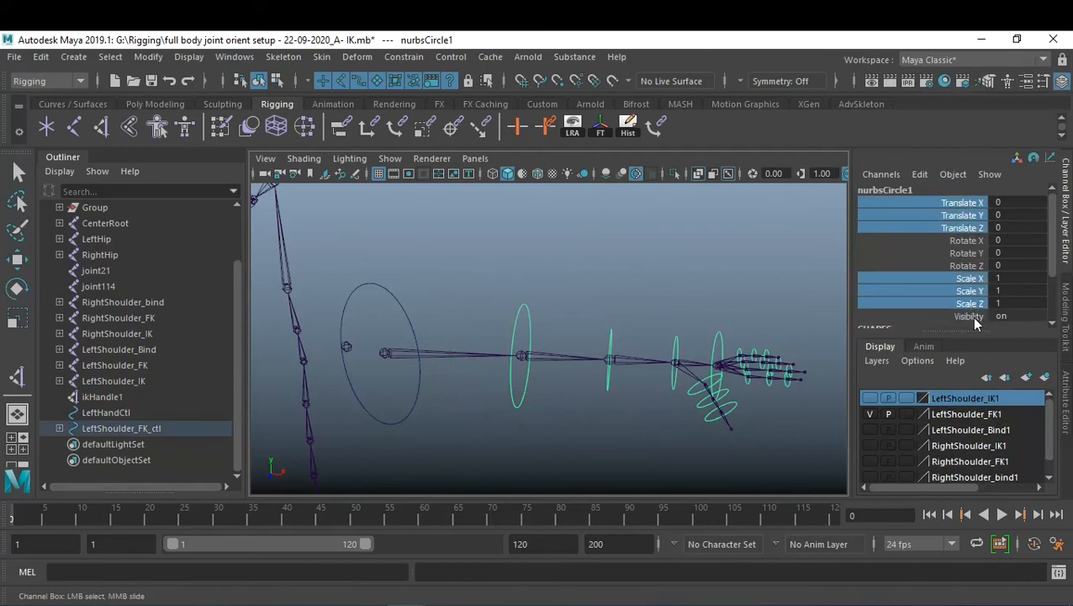
pyautogui.rightClick(981, 303)
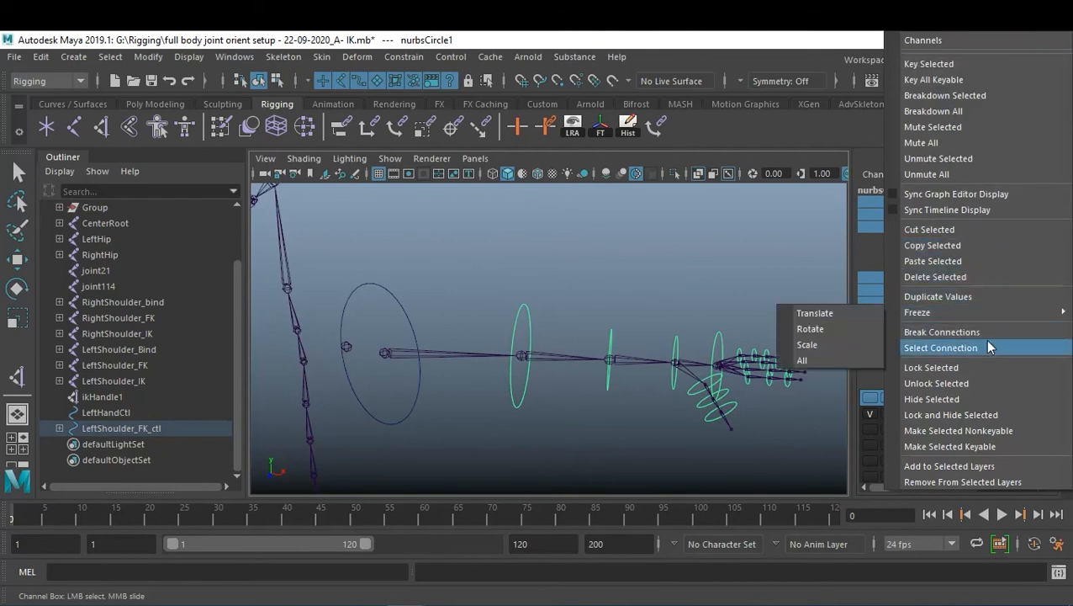
pyautogui.click(950, 415)
pyautogui.press('e')
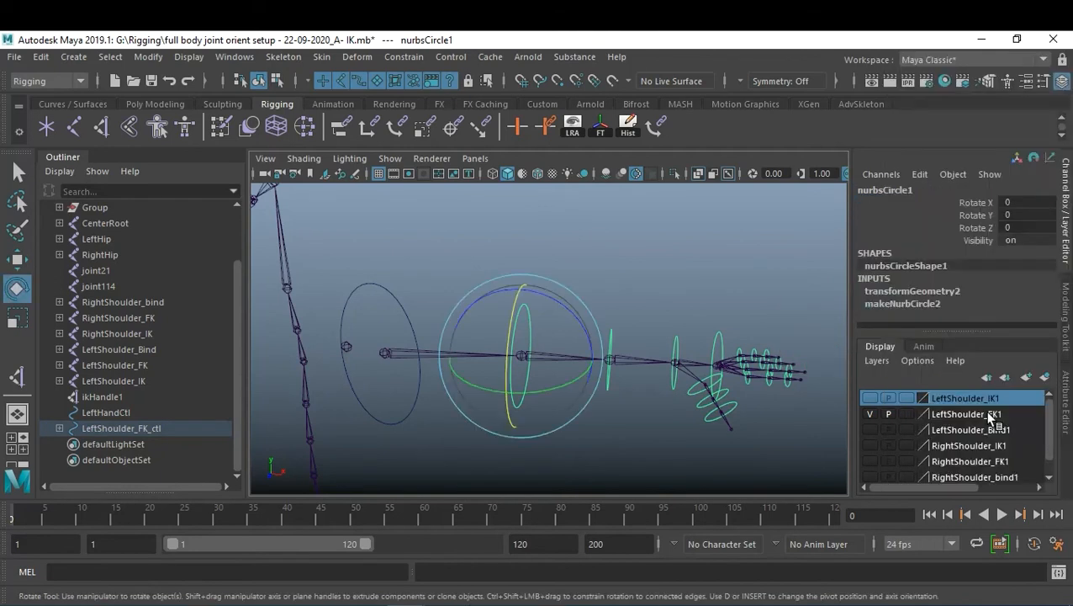
# - Test-rotate the wrist circle nurbsCircle6 twice about its Z axis, by about 41 and 27 degrees, undoing each rotation
pyautogui.click(617, 315)
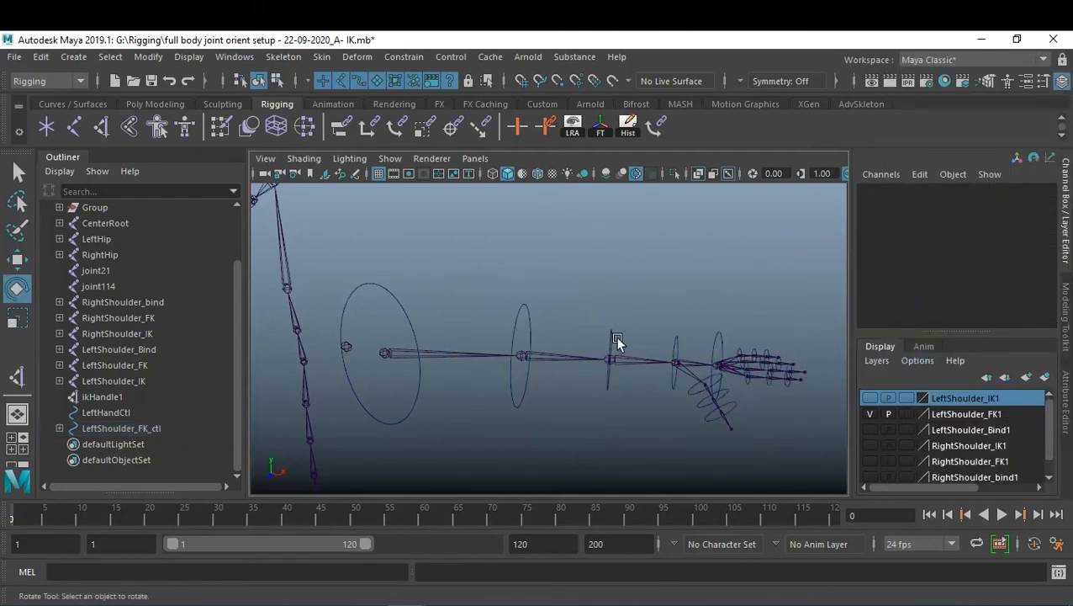
pyautogui.click(610, 343)
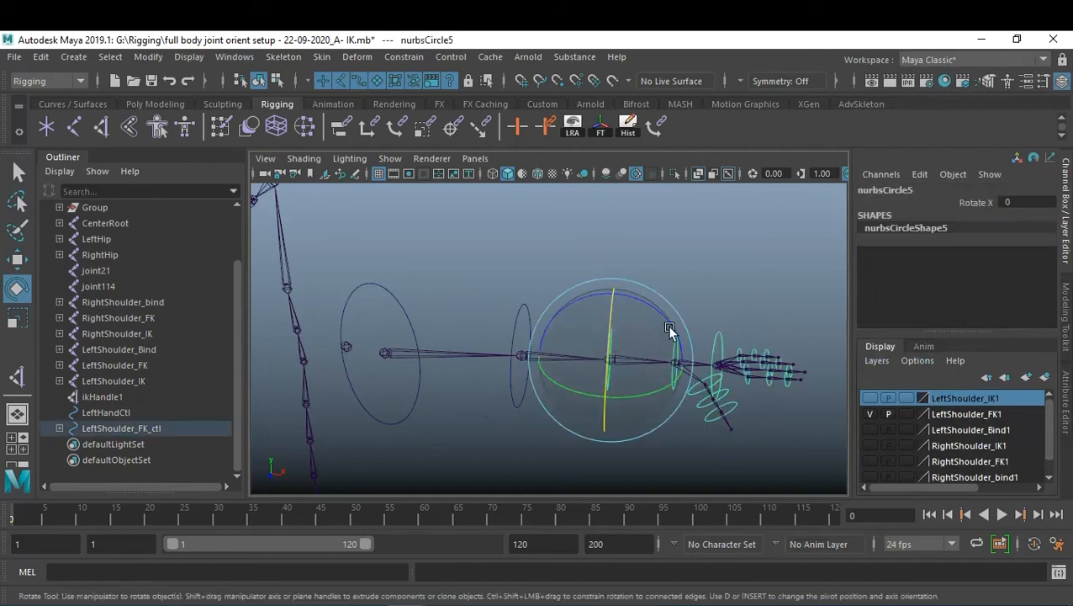
pyautogui.click(673, 292)
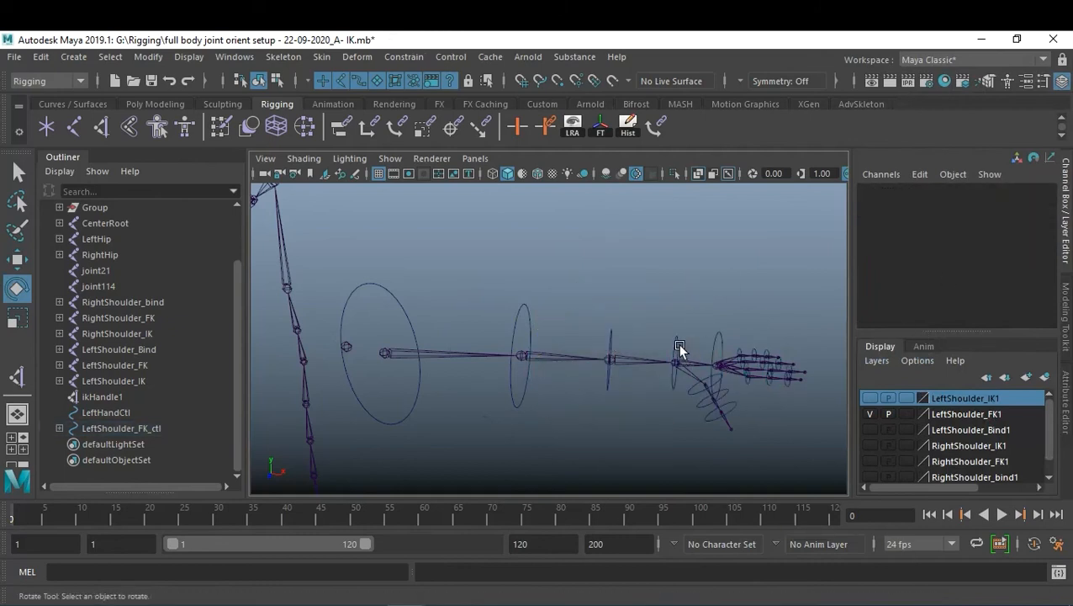
pyautogui.click(678, 352)
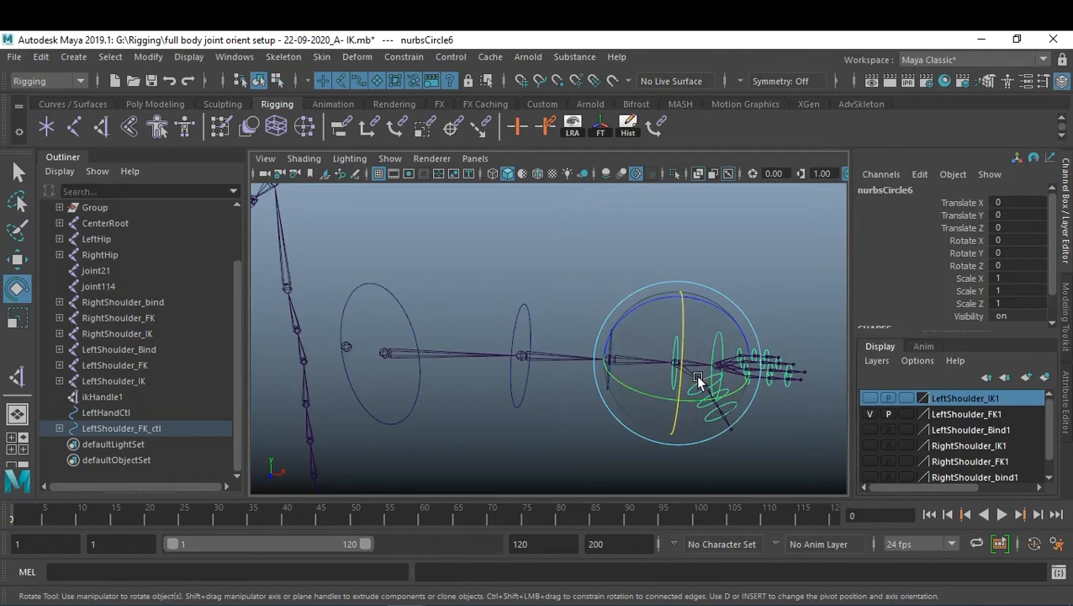
pyautogui.moveTo(702, 302); pyautogui.dragTo(650, 288)
pyautogui.hotkey('ctrl', 'z')
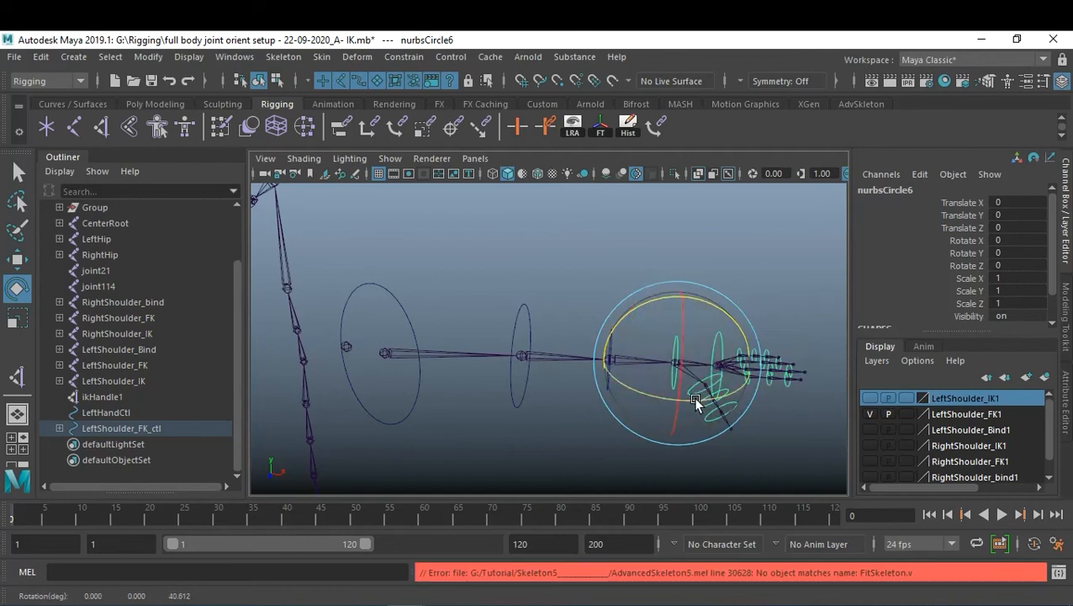
pyautogui.moveTo(698, 297); pyautogui.dragTo(666, 296)
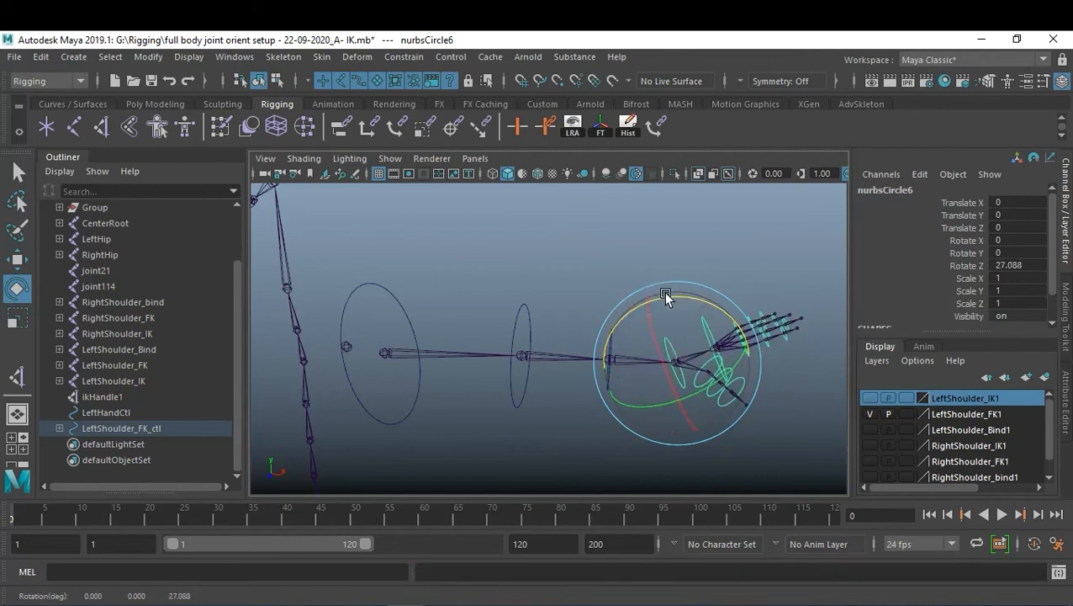
pyautogui.hotkey('ctrl', 'z')
# - Test-rotate nurbsCircle6 about its other axes and undo each rotation
pyautogui.moveTo(695, 402); pyautogui.dragTo(698, 334)
pyautogui.hotkey('ctrl', 'z')
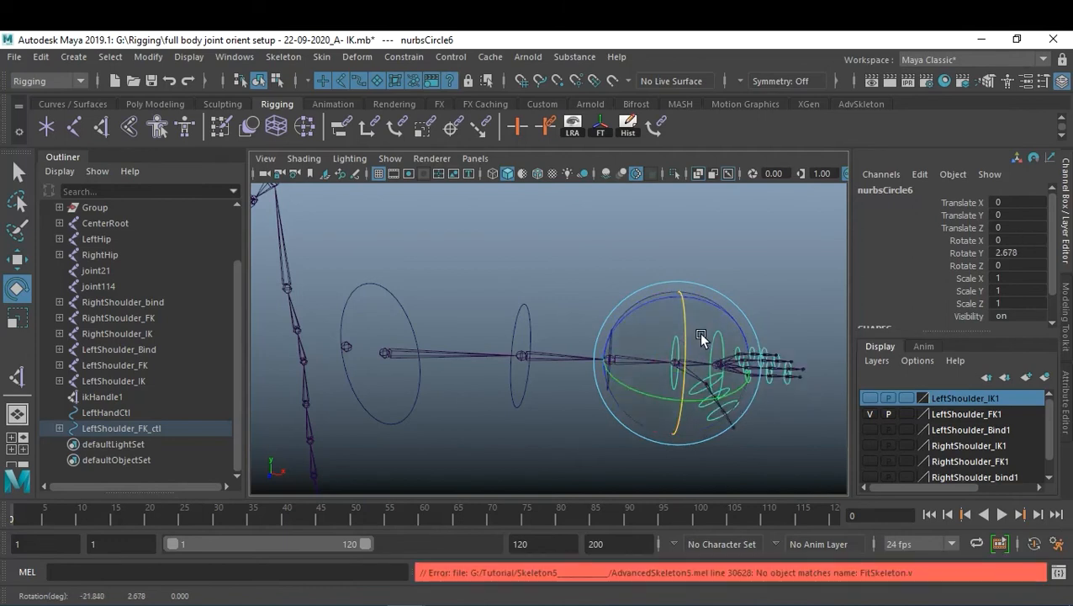
pyautogui.doubleClick(1033, 253)
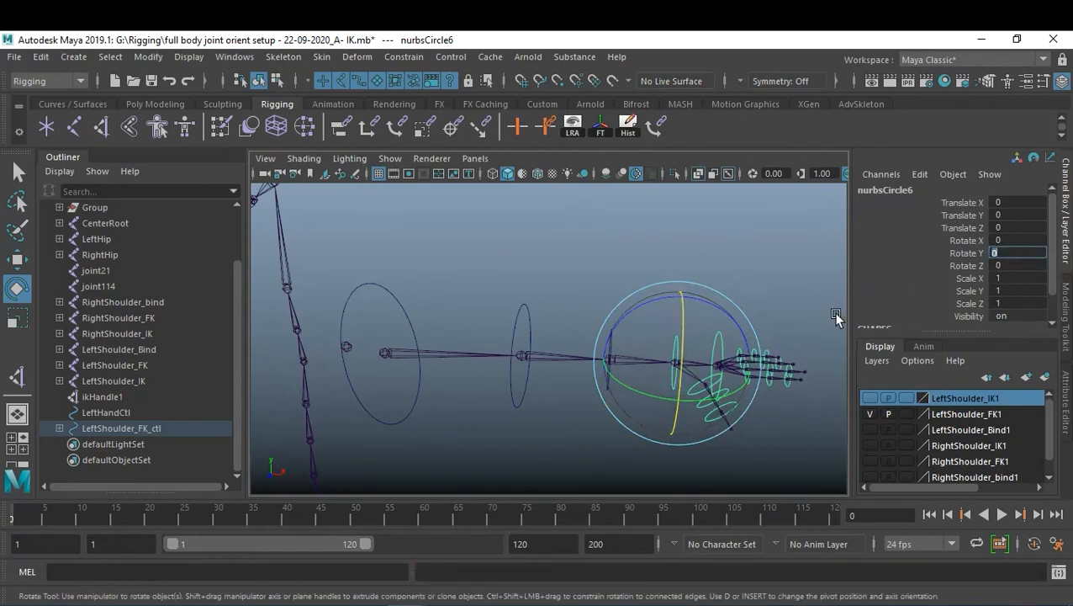
pyautogui.click(774, 292)
pyautogui.click(681, 360)
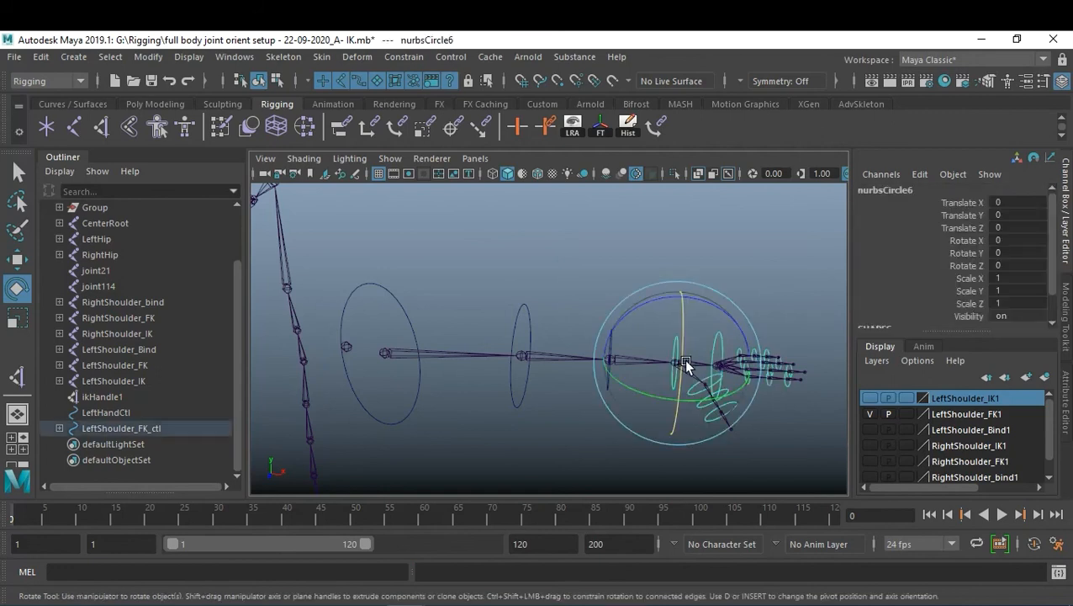
pyautogui.moveTo(683, 366); pyautogui.dragTo(695, 341)
pyautogui.hotkey('ctrl', 'z')
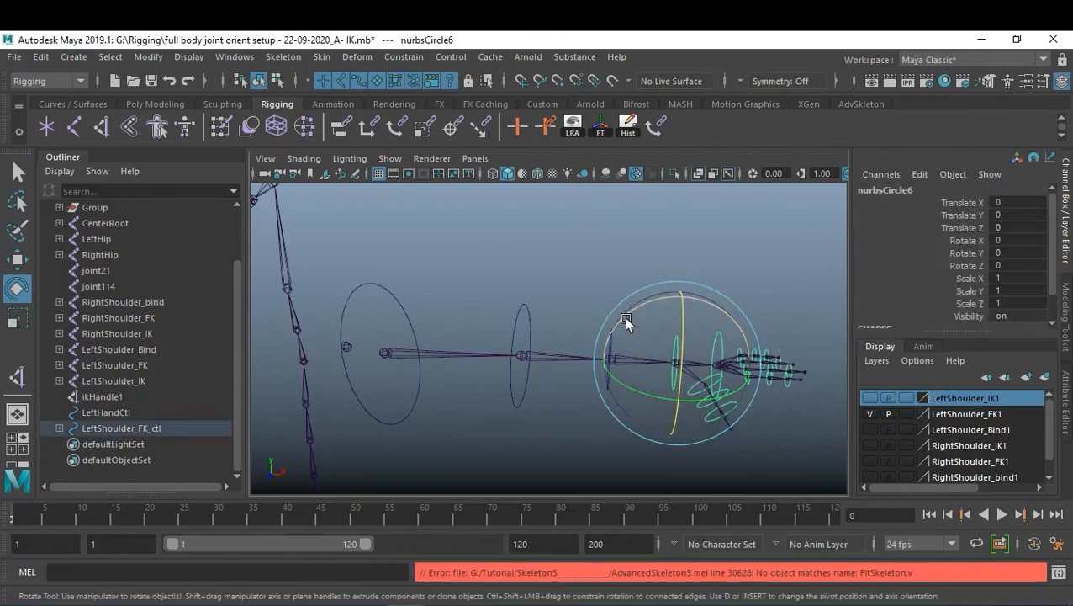
# - Lock and hide nurbsCircle6's Rotate Y channel and all of its translate and scale channels
pyautogui.click(967, 256)
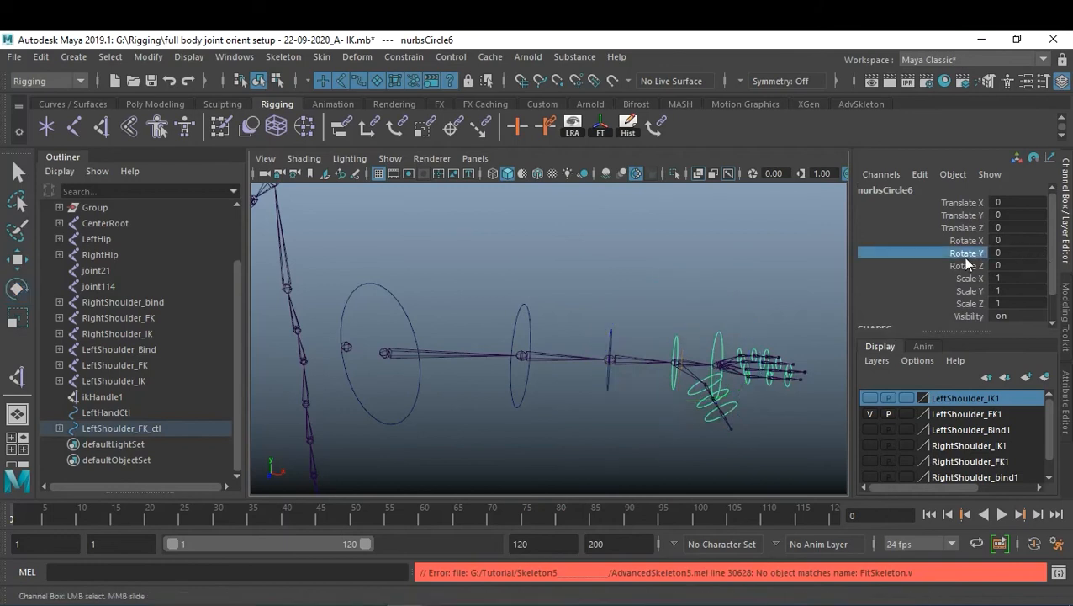
pyautogui.rightClick(963, 253)
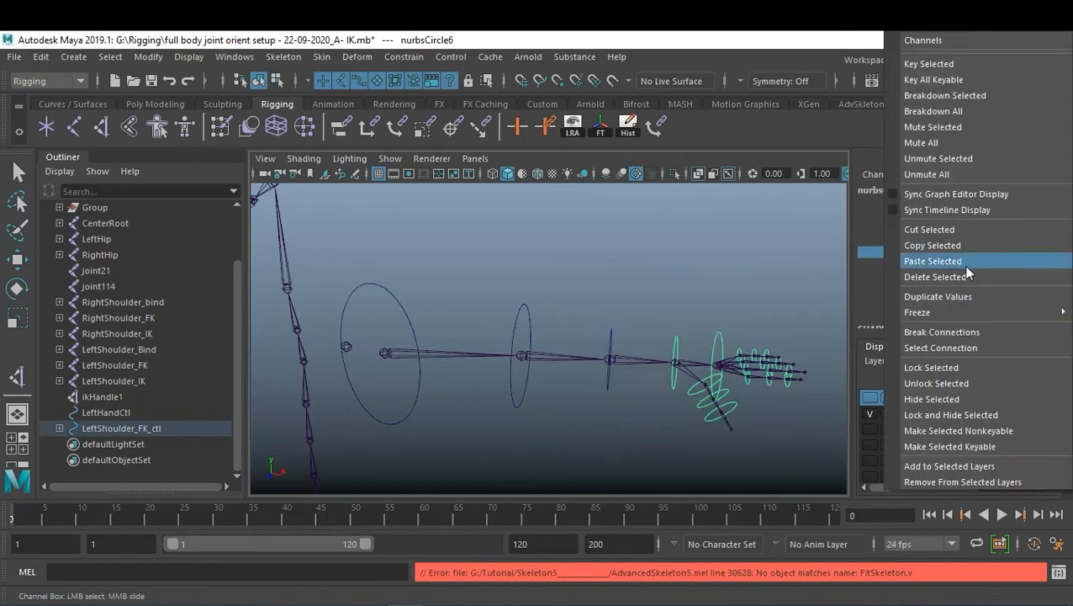
pyautogui.moveTo(994, 321)
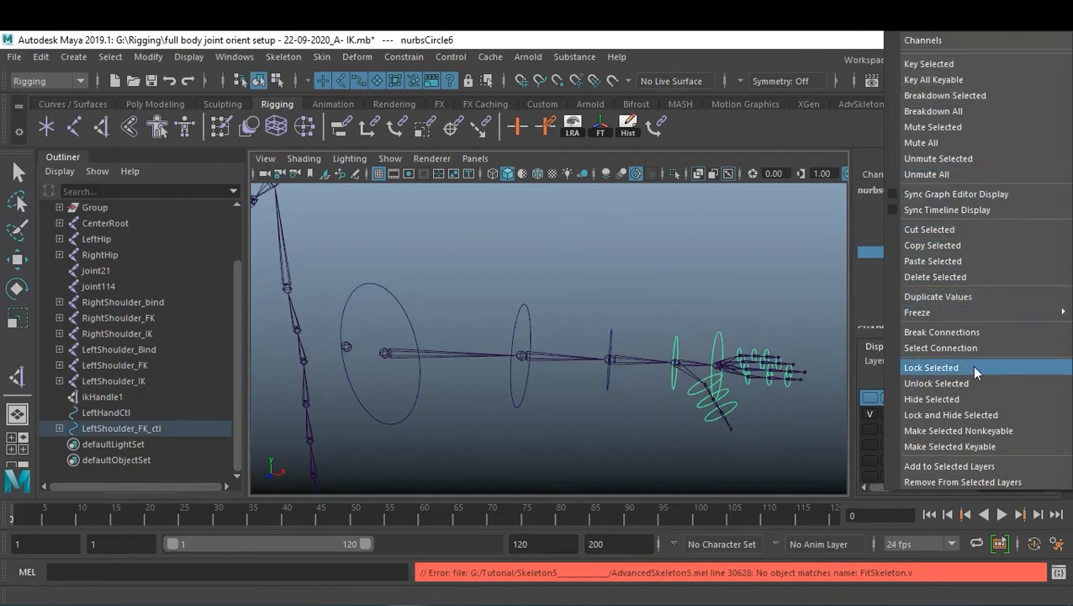
pyautogui.click(1021, 413)
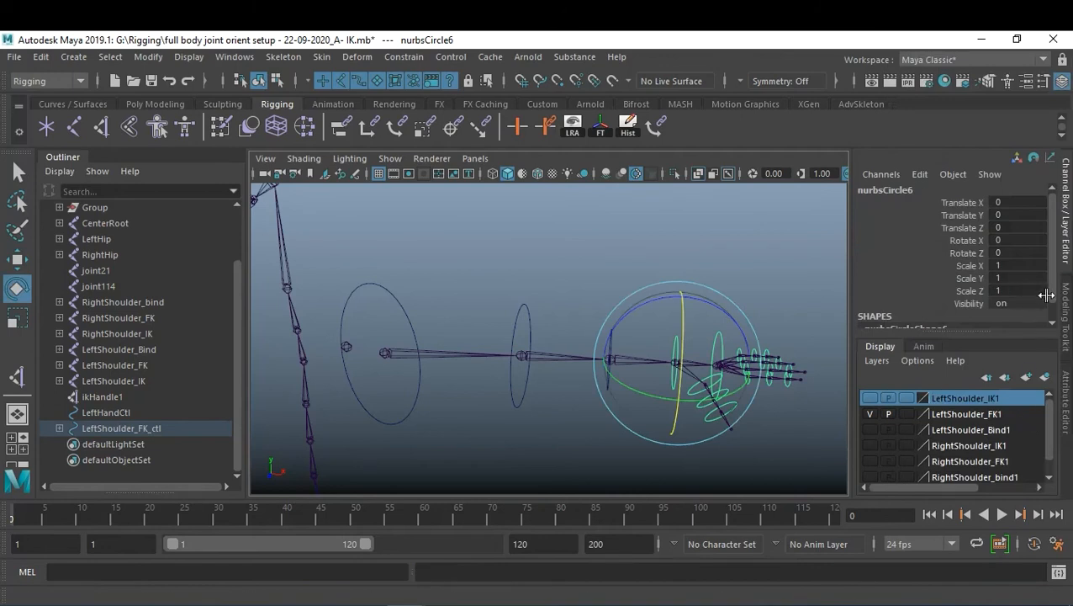
pyautogui.moveTo(971, 203); pyautogui.dragTo(976, 228)
pyautogui.keyDown('ctrl'); pyautogui.moveTo(968, 267); pyautogui.dragTo(968, 291); pyautogui.keyUp('ctrl')
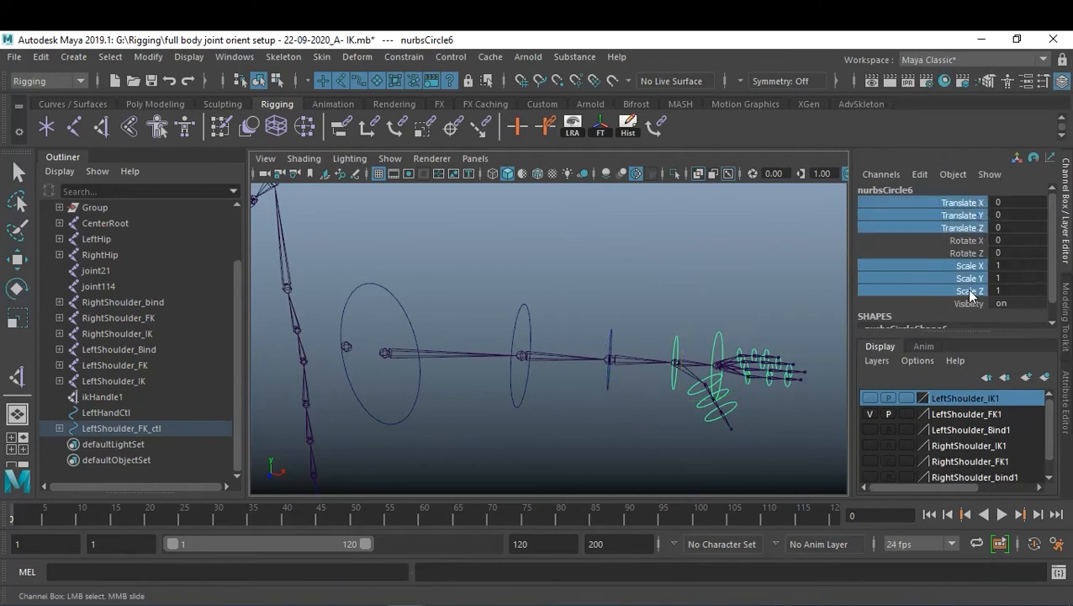
pyautogui.rightClick(967, 293)
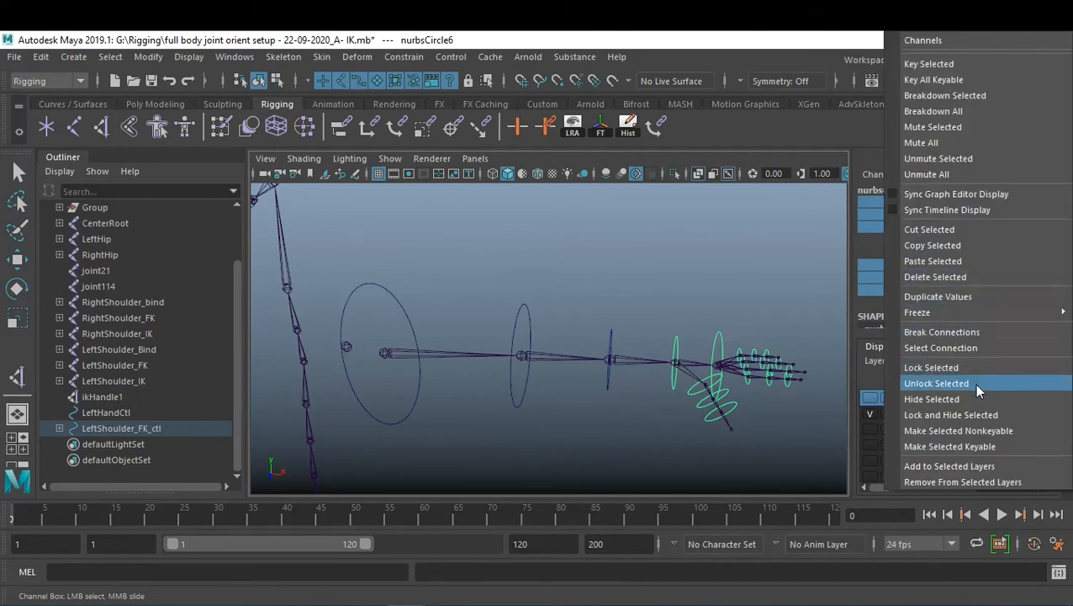
pyautogui.click(1009, 414)
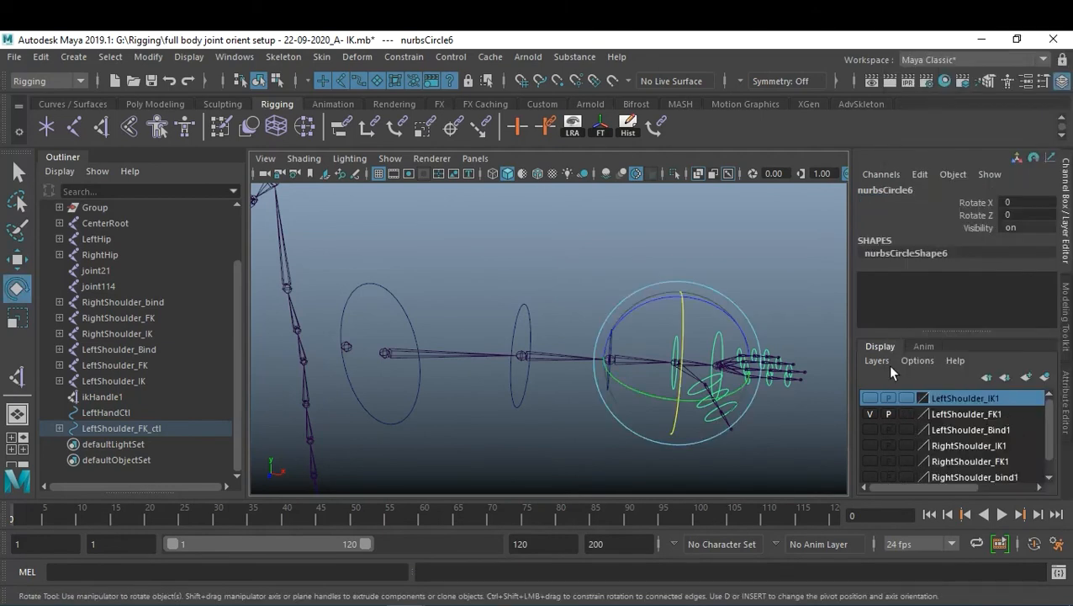
# - Check with the Move tool that translation is locked on nurbsCircle1 and LeftShoulder_FK_ctl
pyautogui.click(591, 415)
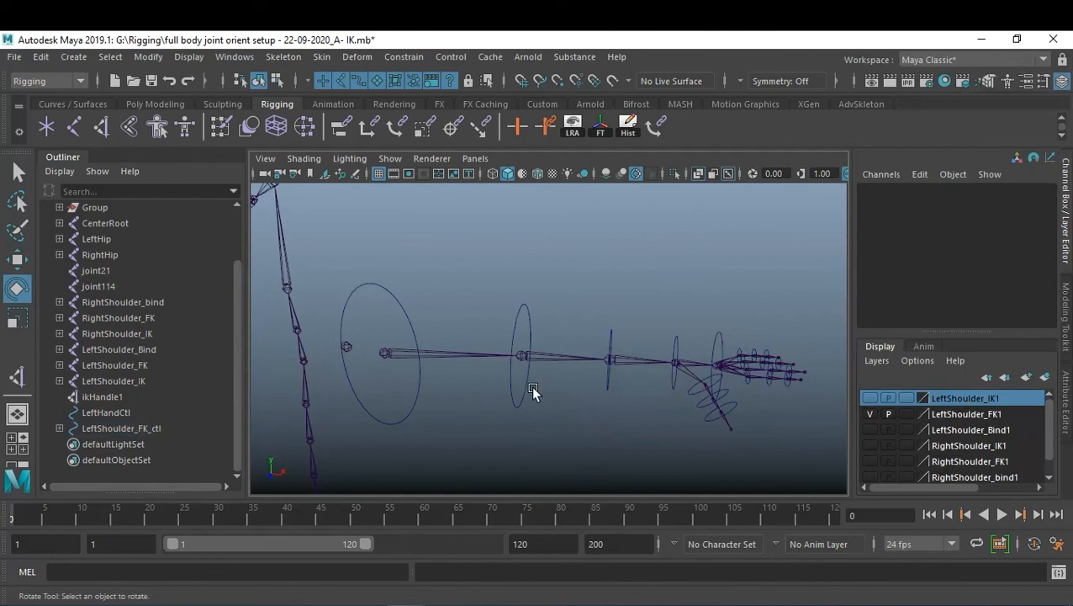
pyautogui.moveTo(518, 392); pyautogui.dragTo(549, 400)
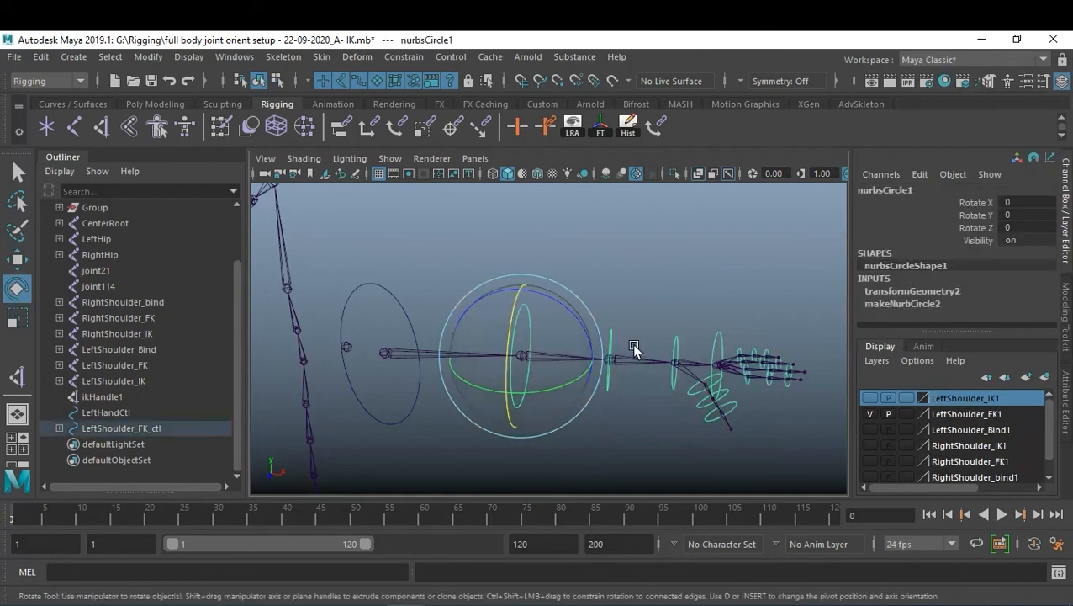
pyautogui.press('w')
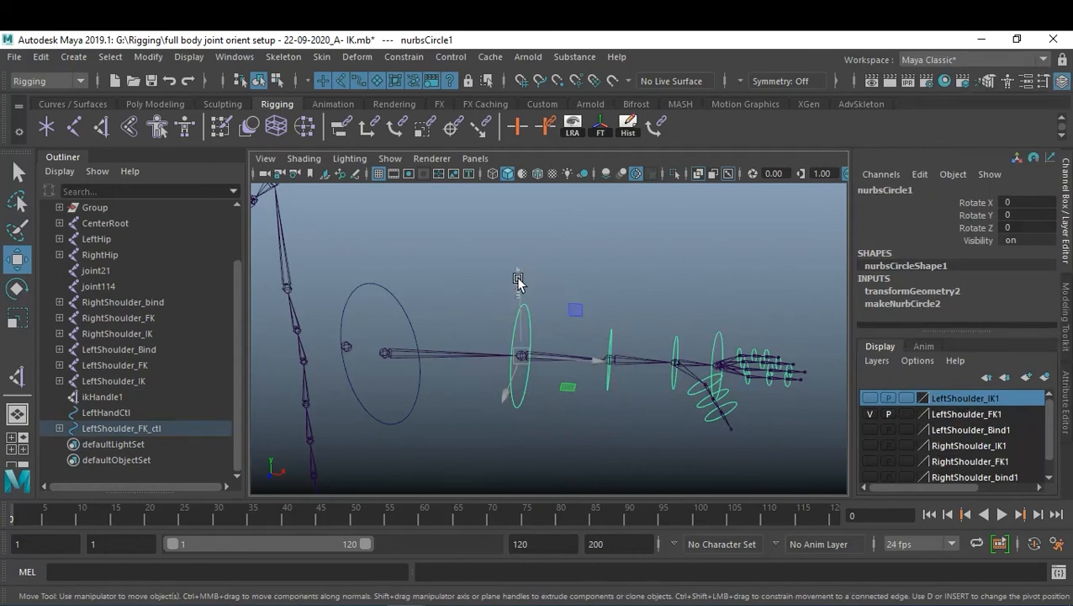
pyautogui.click(537, 308)
pyautogui.click(531, 310)
pyautogui.click(374, 418)
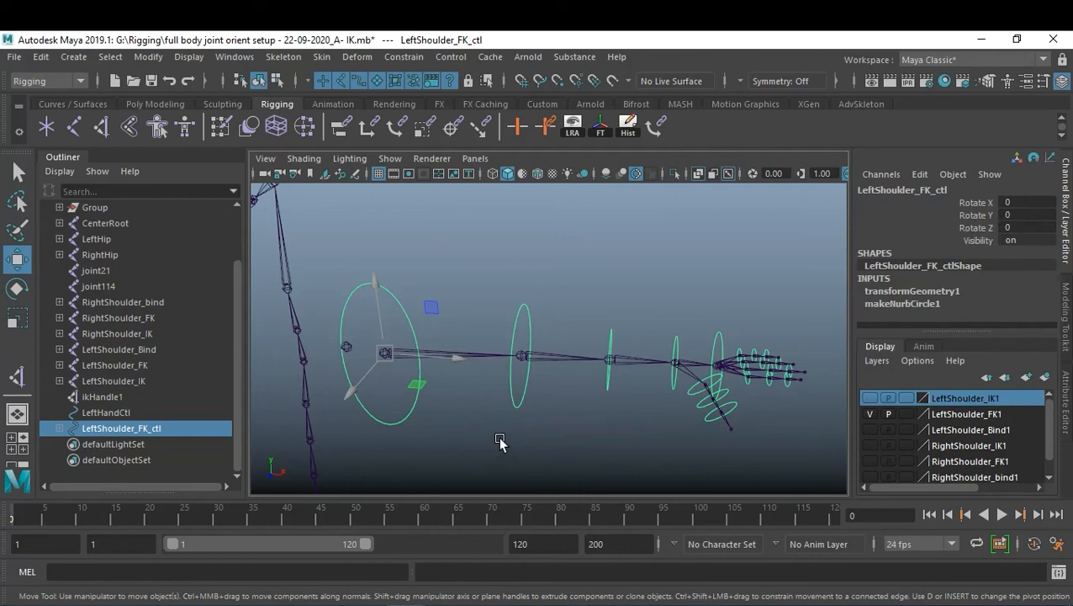
# - Save the scene and clear the selection
pyautogui.hotkey('ctrl', 's')
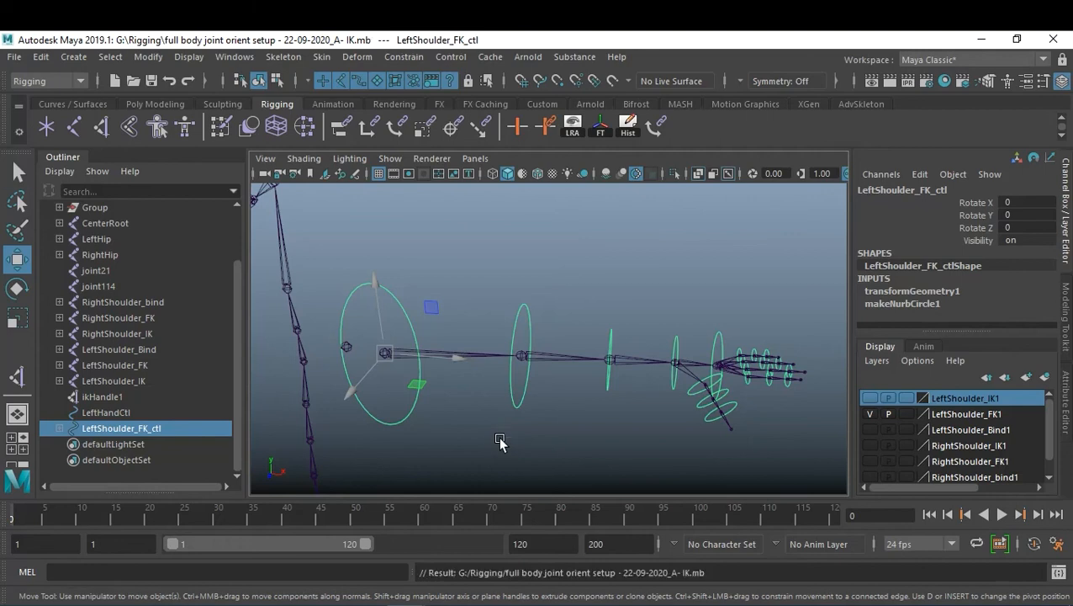
pyautogui.click(592, 439)
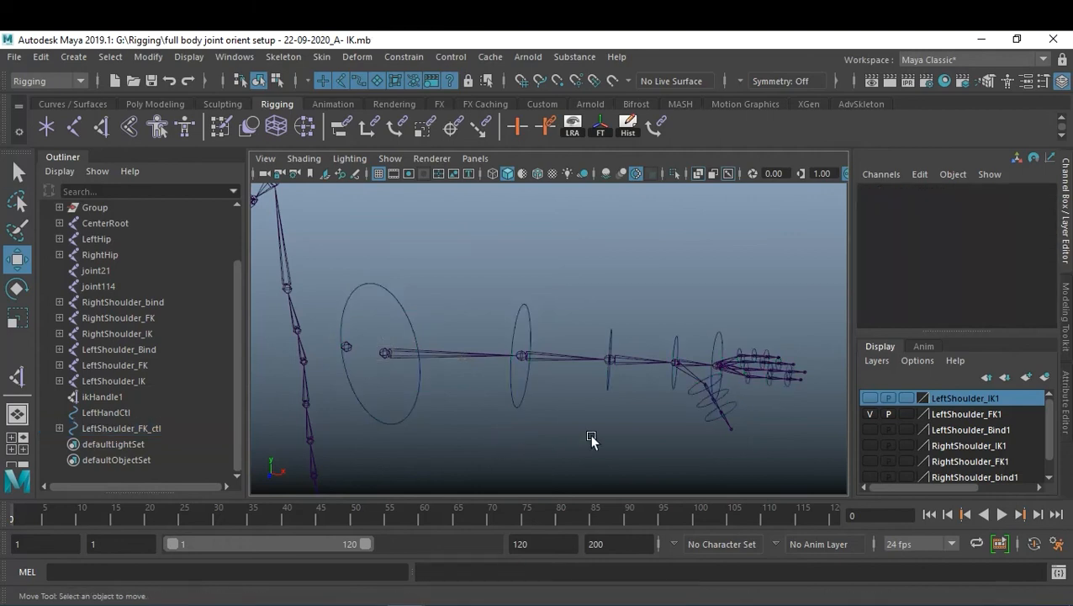
# - Test-rotate nurbsCircle1 about its Y axis with the Rotate tool, then clear the selection
pyautogui.click(526, 322)
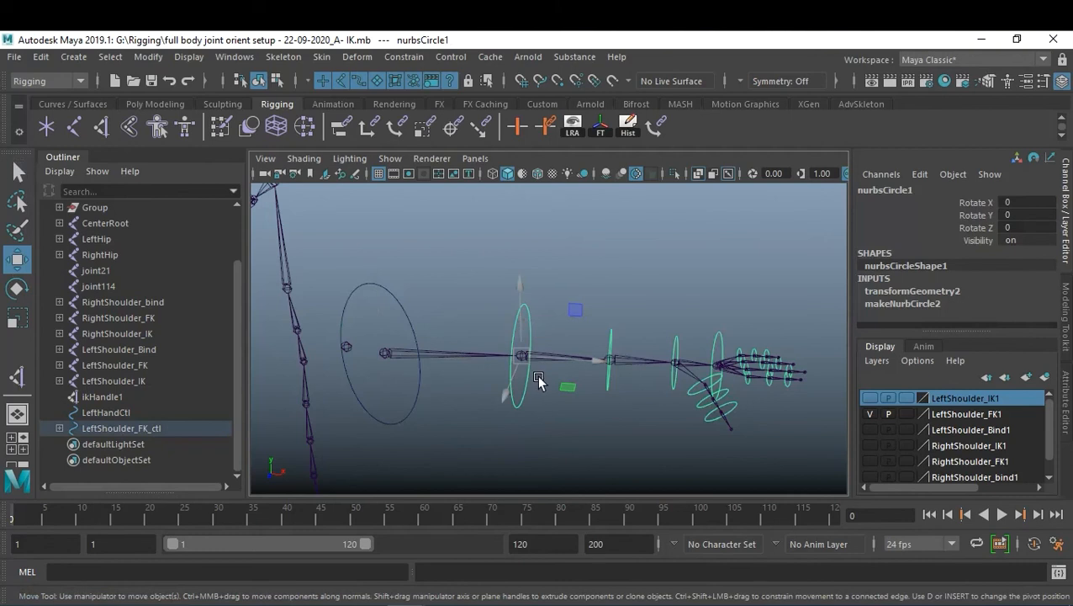
pyautogui.press('e')
pyautogui.moveTo(576, 389)
pyautogui.mouseDown()
pyautogui.moveTo(497, 401)
pyautogui.moveTo(536, 392)
pyautogui.moveTo(583, 408)
pyautogui.mouseUp()
pyautogui.click(628, 372)
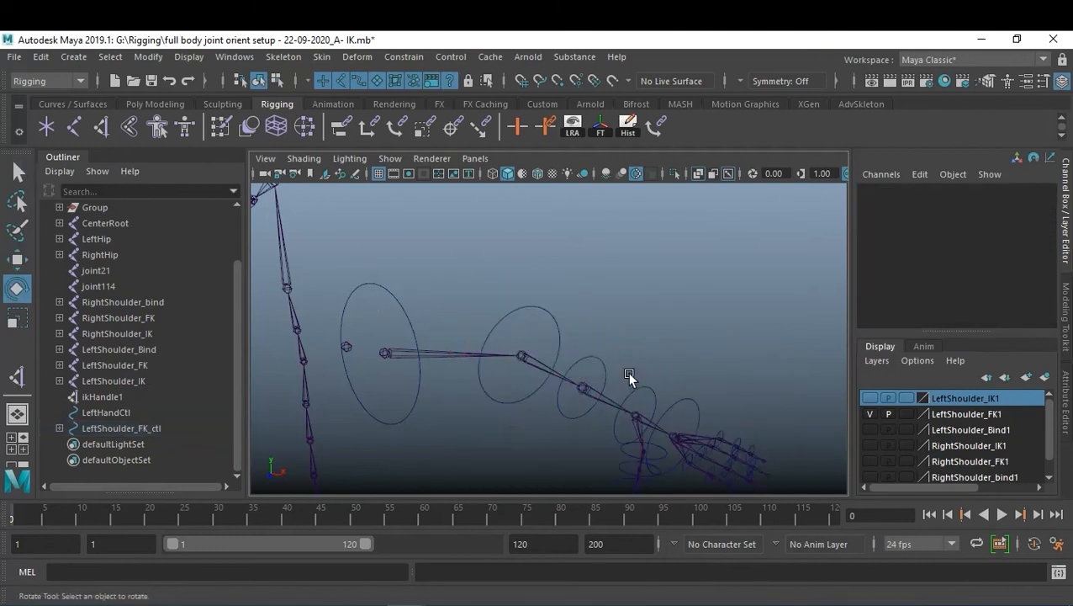
# - Test-rotate nurbsCircle5 about its Y and X axes, then set its Rotate X back to 0 and deselect it
pyautogui.click(603, 377)
pyautogui.moveTo(527, 430); pyautogui.dragTo(582, 427)
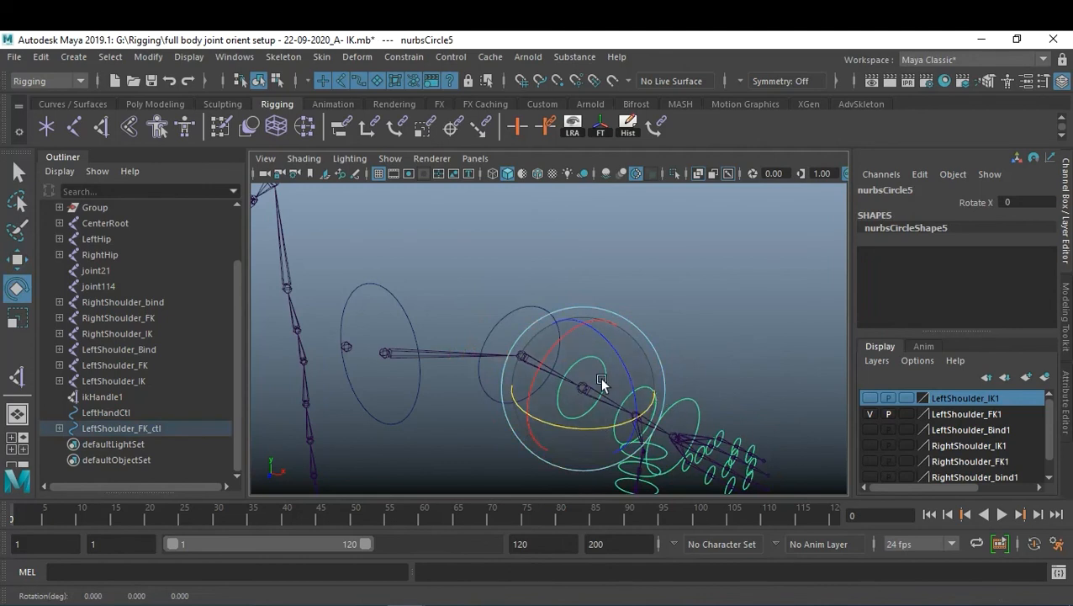
pyautogui.moveTo(554, 363)
pyautogui.mouseDown()
pyautogui.moveTo(577, 337)
pyautogui.moveTo(553, 383)
pyautogui.mouseUp()
pyautogui.doubleClick(1041, 203)
pyautogui.write('0')
pyautogui.press('Return')
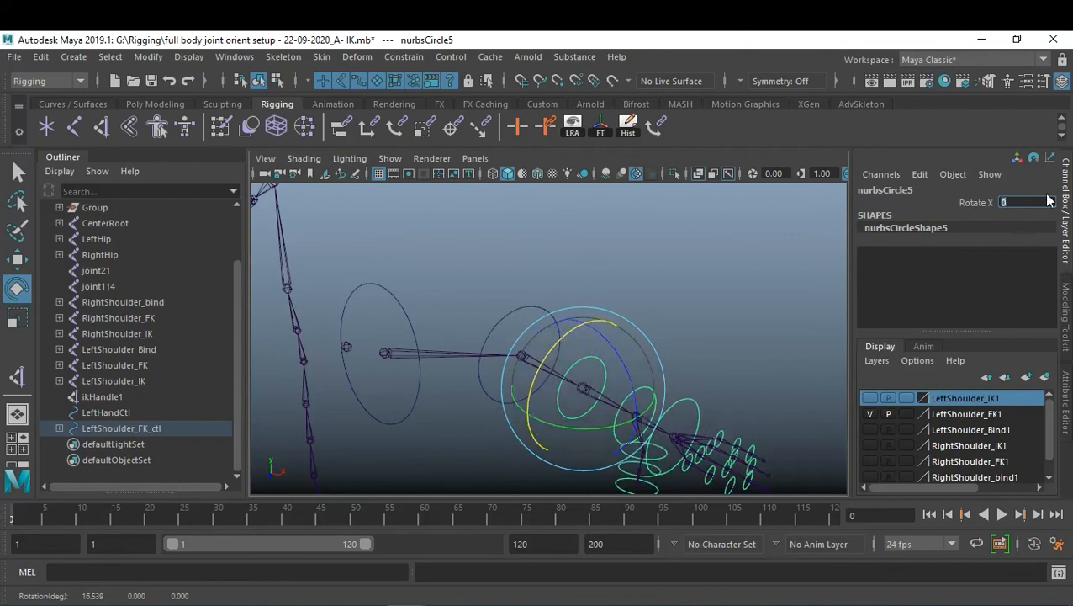
pyautogui.click(683, 343)
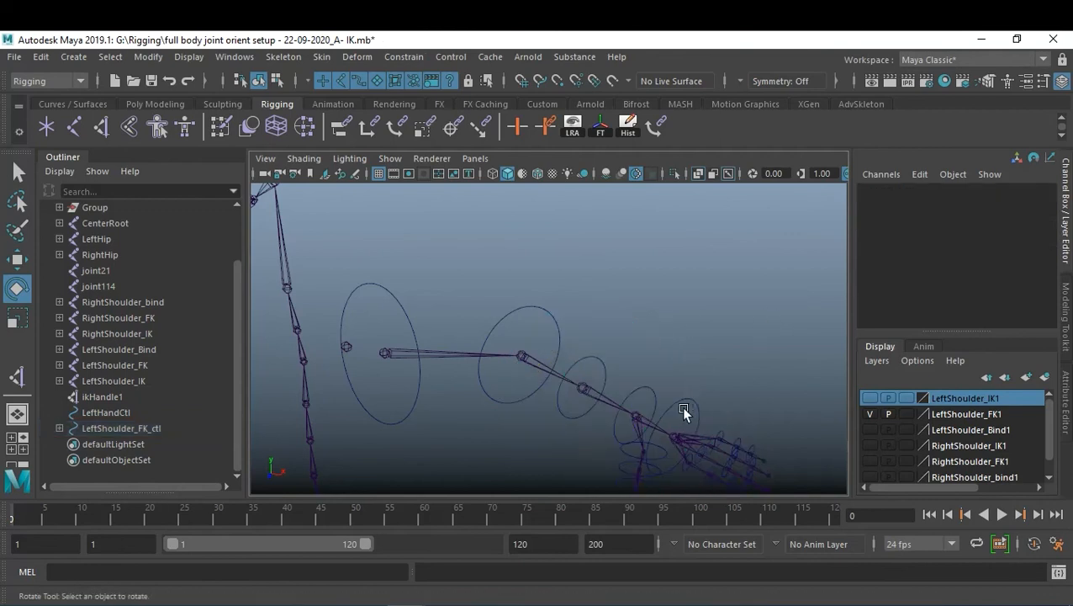
# - Test-rotate nurbsCircle6 about its X axis, then set its Rotate X back to 0 and deselect it
pyautogui.click(654, 394)
pyautogui.moveTo(606, 401)
pyautogui.mouseDown()
pyautogui.moveTo(599, 396)
pyautogui.moveTo(617, 414)
pyautogui.moveTo(608, 424)
pyautogui.moveTo(626, 385)
pyautogui.moveTo(616, 402)
pyautogui.moveTo(627, 427)
pyautogui.moveTo(639, 402)
pyautogui.mouseUp()
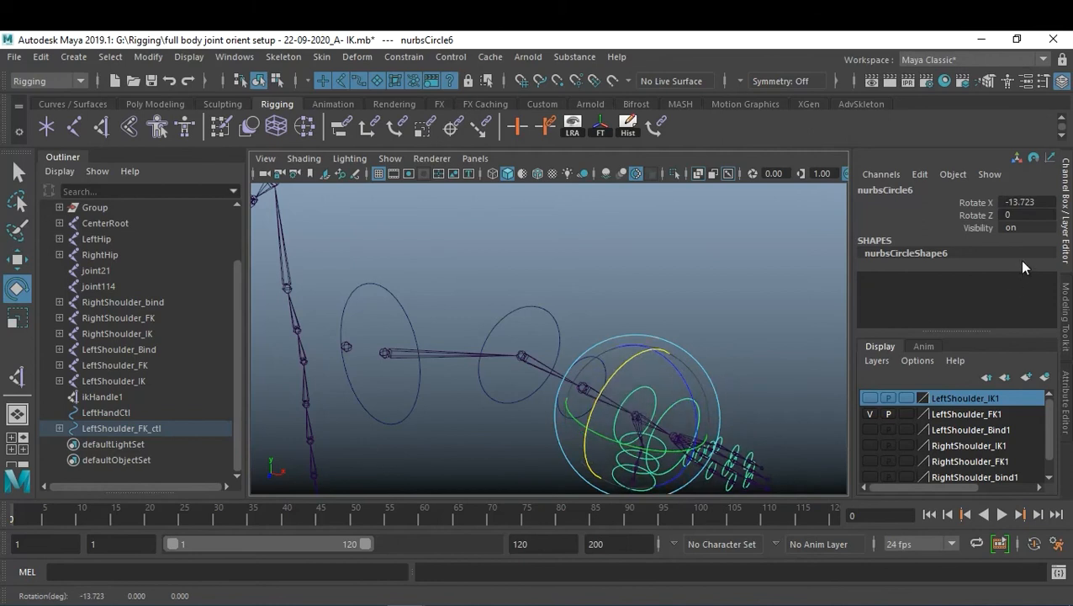
pyautogui.click(1035, 203)
pyautogui.write('0')
pyautogui.press('Return')
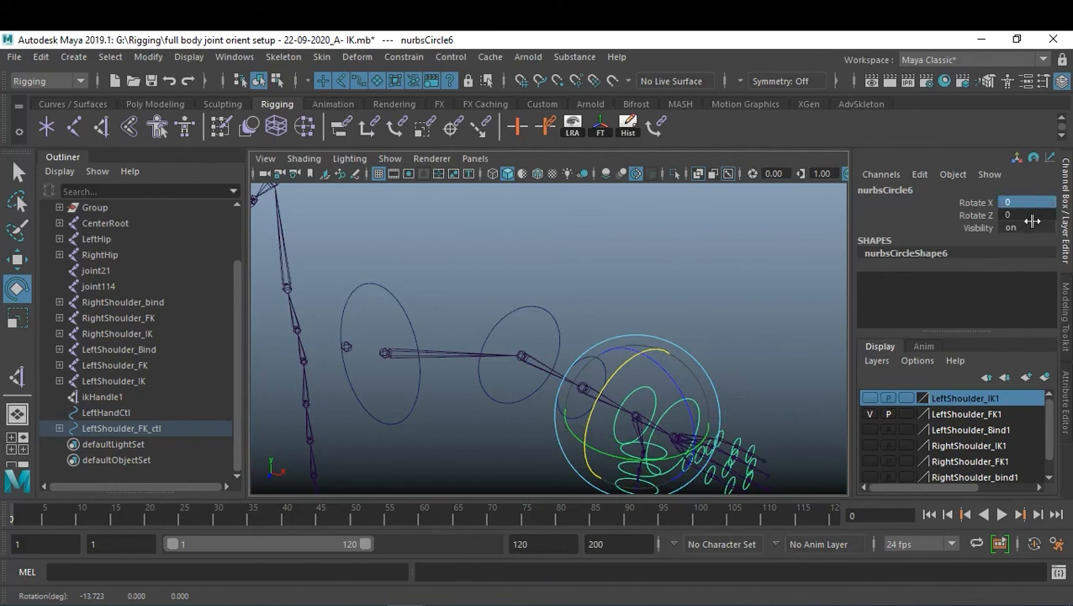
pyautogui.click(556, 320)
pyautogui.click(717, 330)
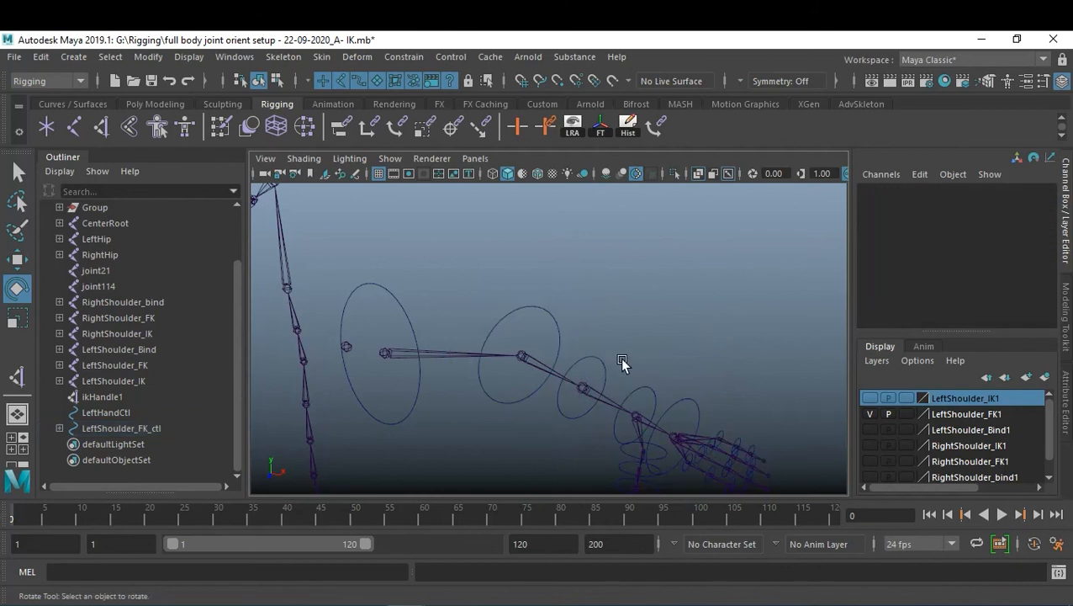
# - Reset nurbsCircle1's Rotate Y to 0
pyautogui.click(602, 361)
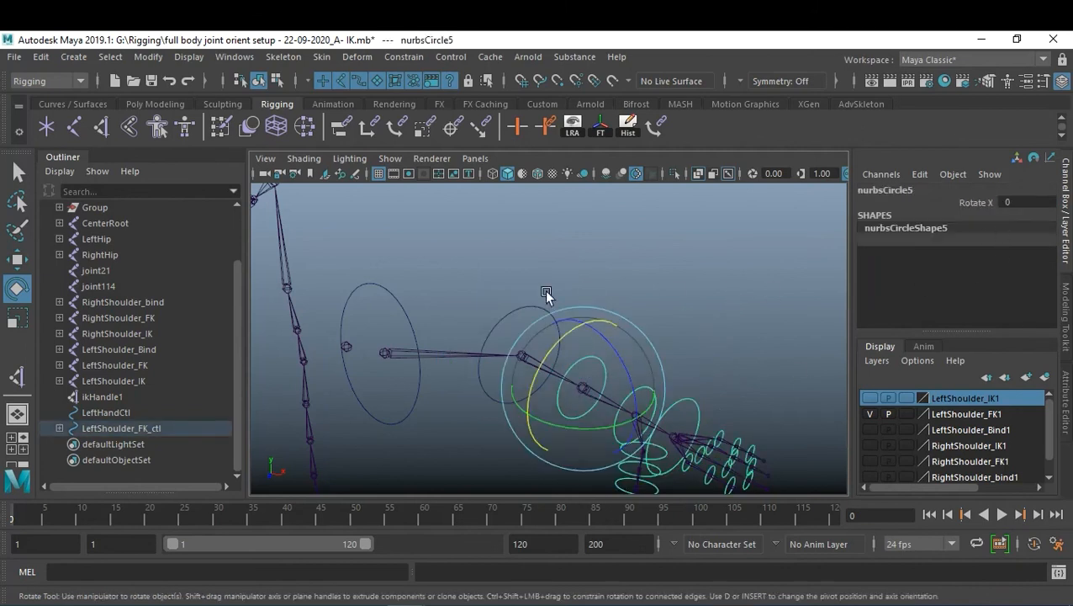
pyautogui.click(514, 306)
pyautogui.click(1046, 214)
pyautogui.click(1046, 214)
pyautogui.write('0')
pyautogui.press('Return')
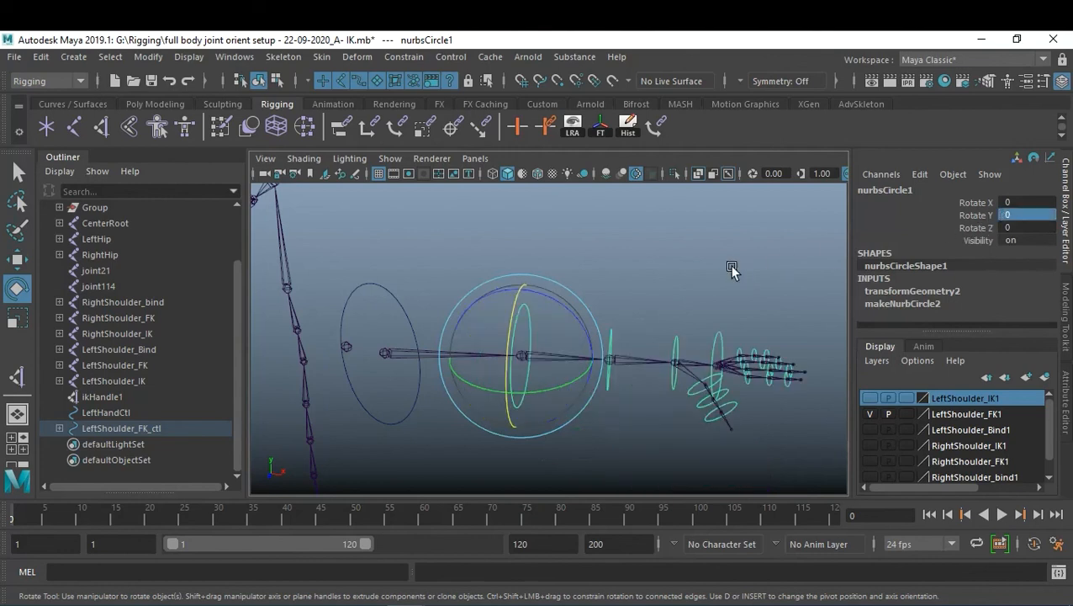
# - Open the Channel Control editor and select nurbsCircle6 so that it lists that control's channels
pyautogui.click(880, 174)
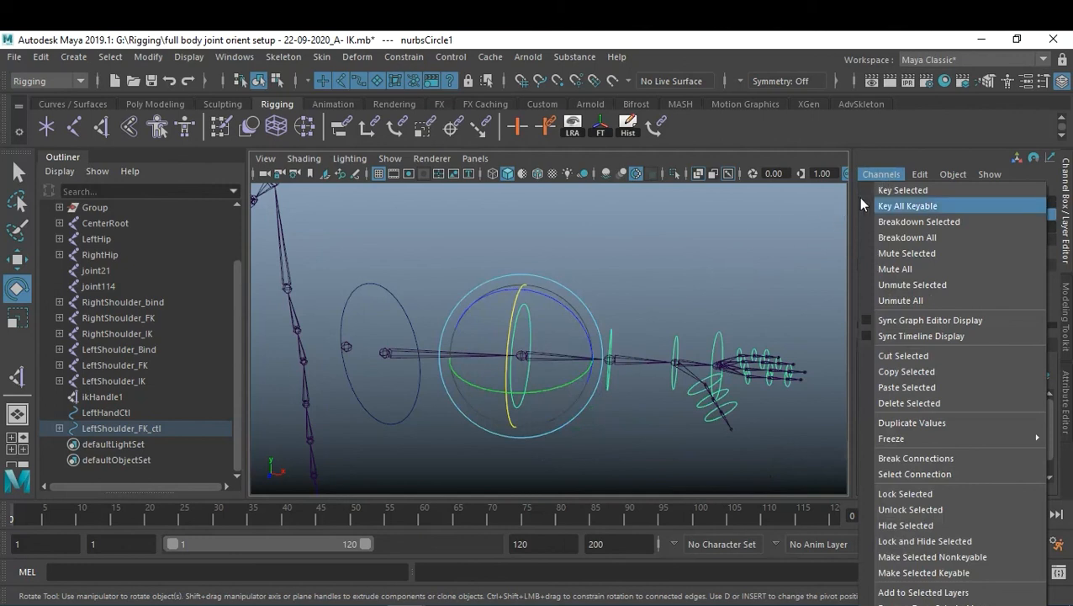
pyautogui.click(921, 176)
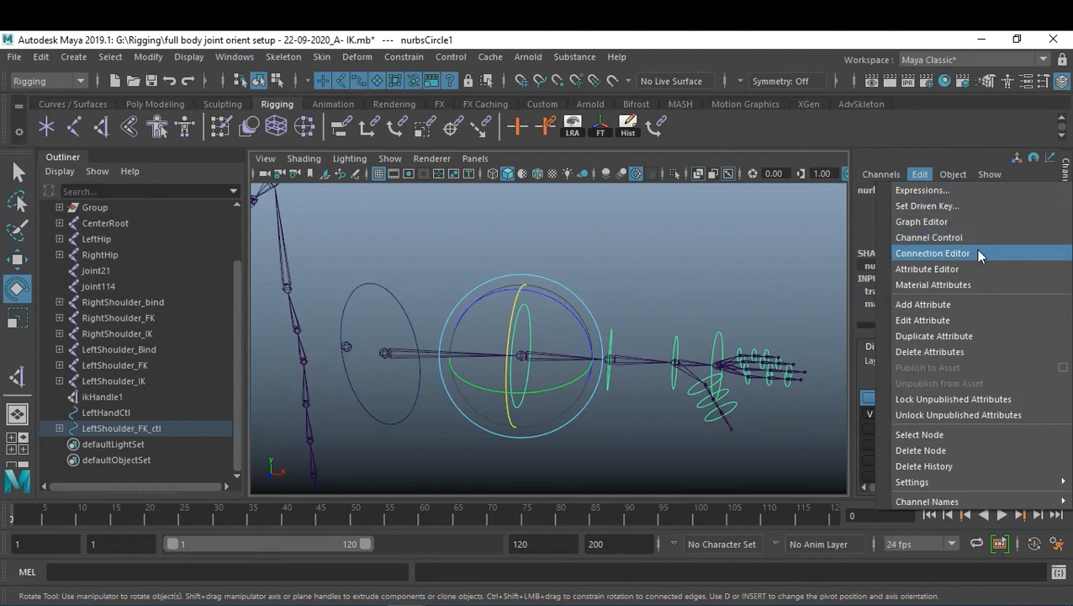
pyautogui.click(973, 239)
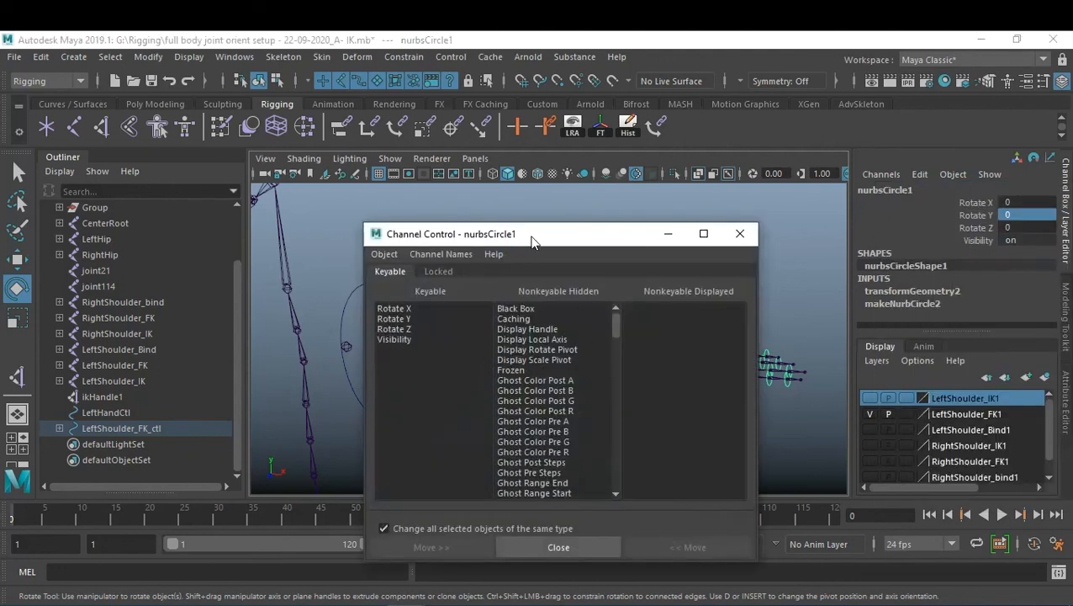
pyautogui.moveTo(534, 236); pyautogui.dragTo(737, 448)
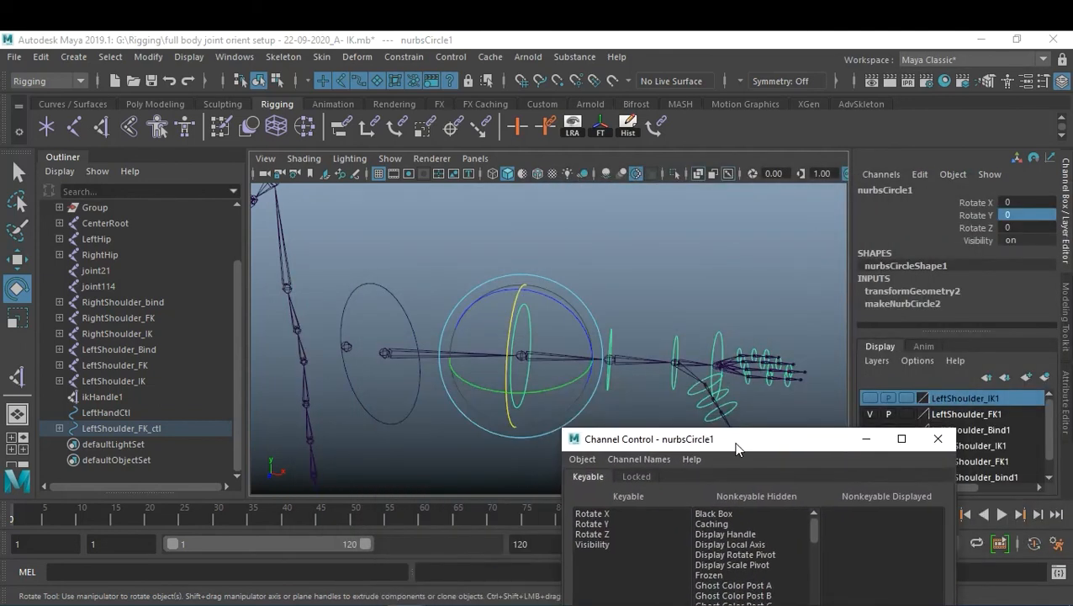
pyautogui.click(679, 343)
pyautogui.moveTo(815, 439); pyautogui.dragTo(572, 192)
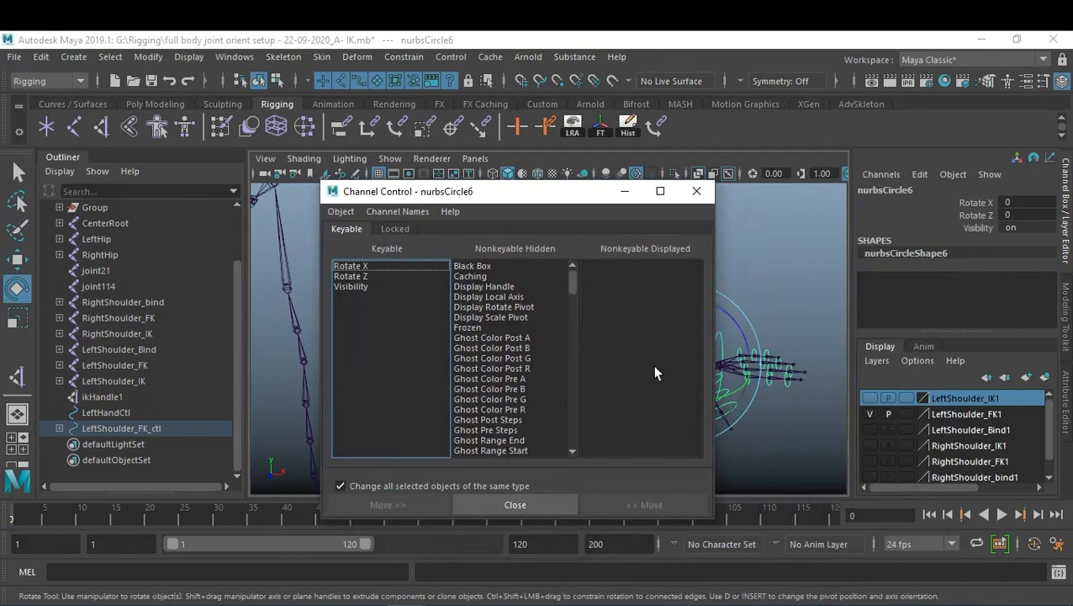
# - Unlock nurbsCircle6's Rotate Y channel in Channel Control
pyautogui.click(392, 229)
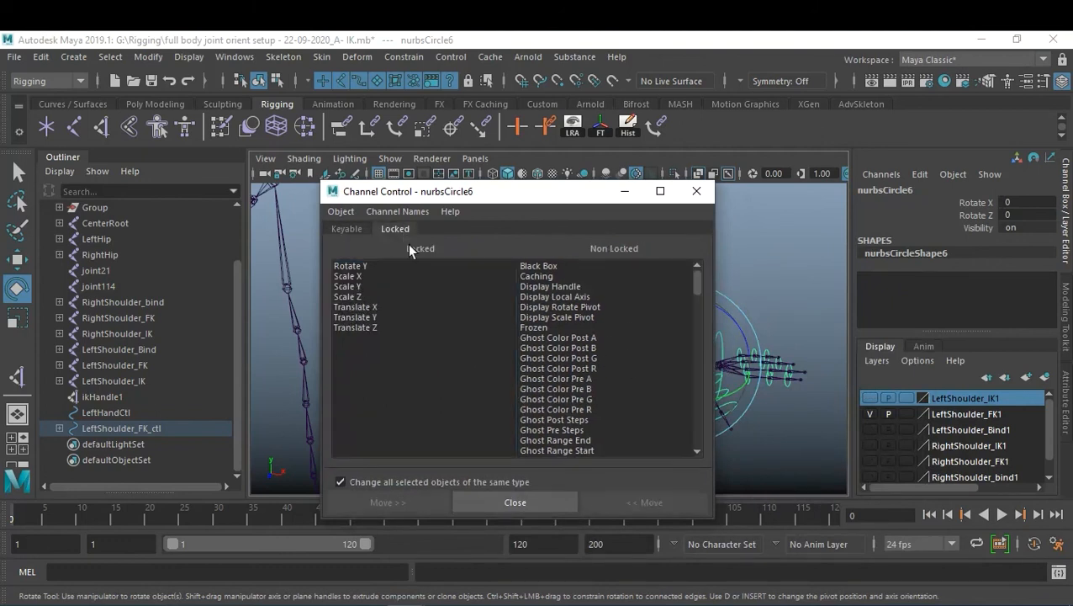
pyautogui.click(368, 264)
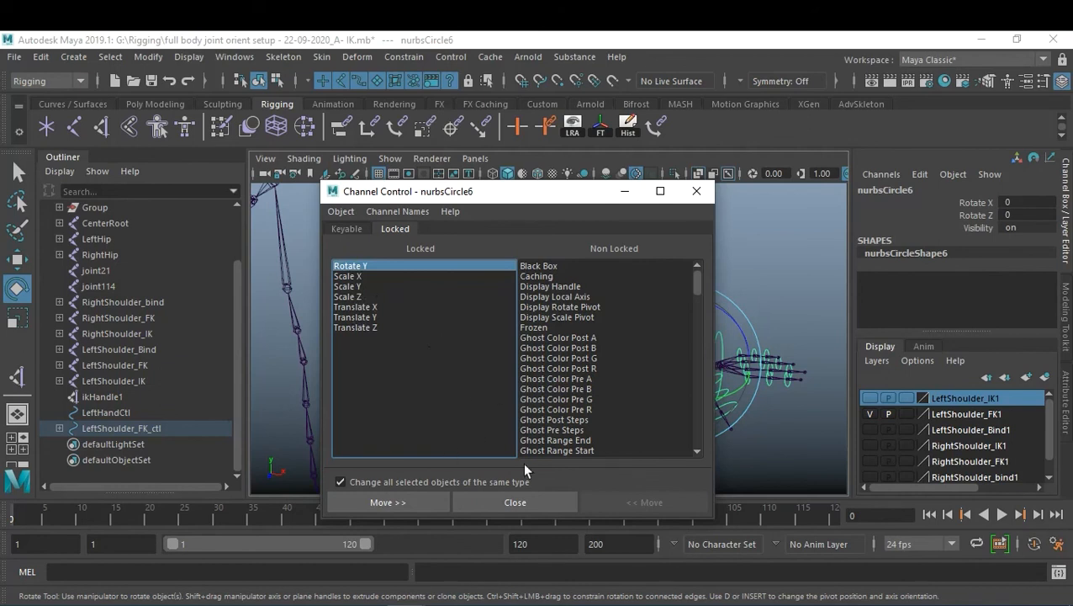
pyautogui.click(393, 505)
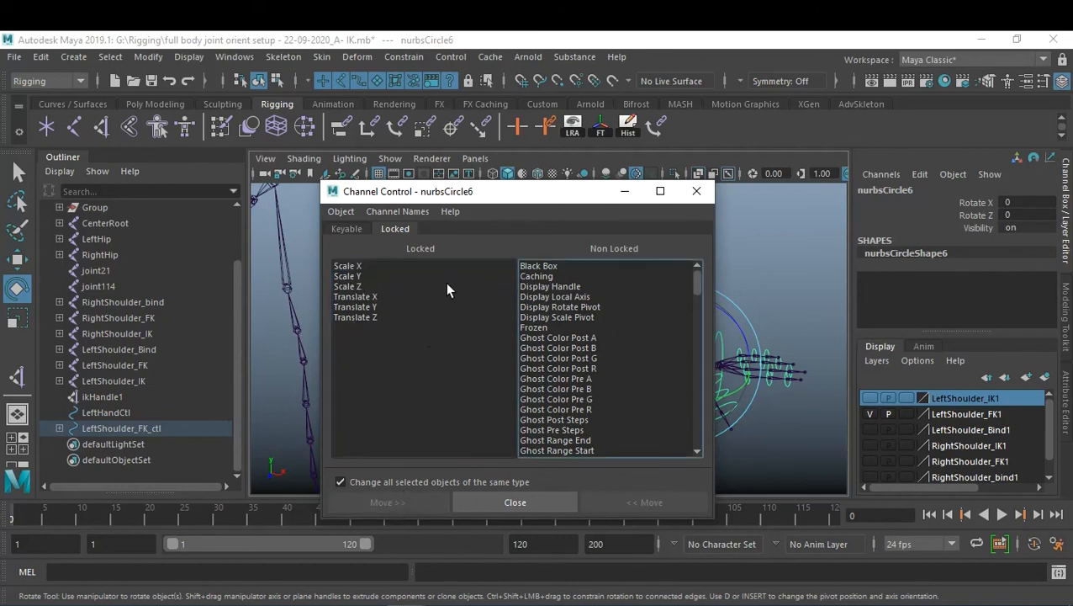
# - Make nurbsCircle6's hidden Rotate Y channel keyable again
pyautogui.click(347, 228)
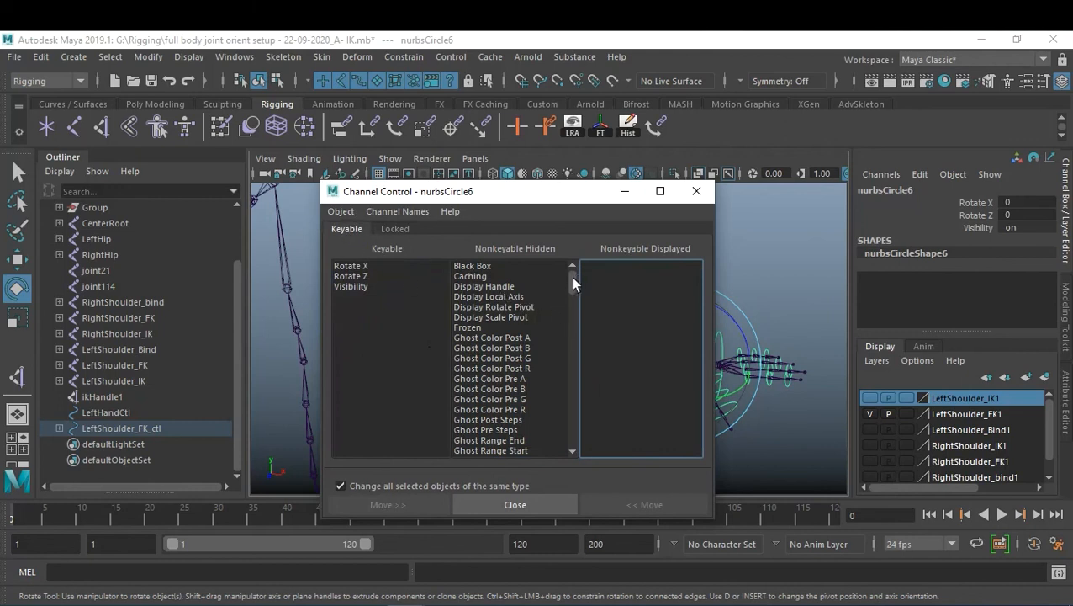
pyautogui.moveTo(572, 279); pyautogui.dragTo(581, 431)
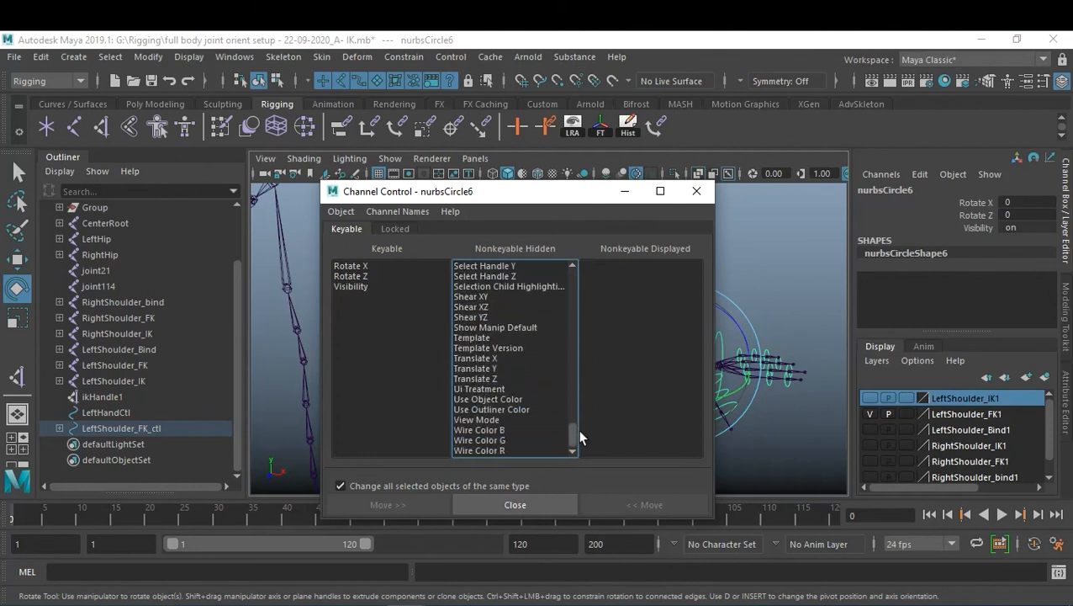
pyautogui.moveTo(576, 434); pyautogui.dragTo(576, 390)
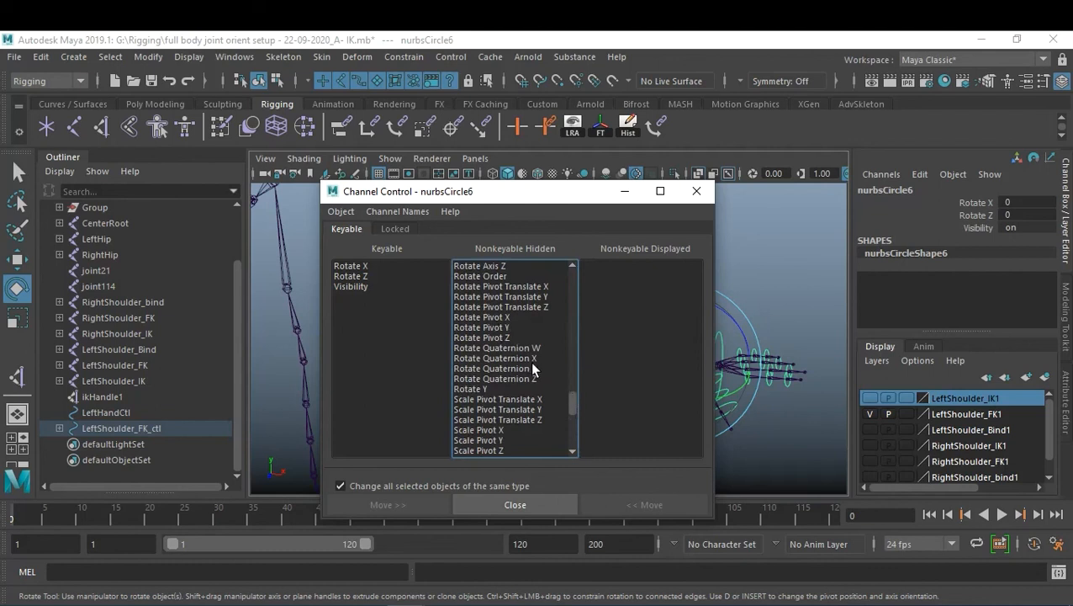
pyautogui.scroll(3, 532, 367)
pyautogui.scroll(-3, 533, 368)
pyautogui.click(483, 391)
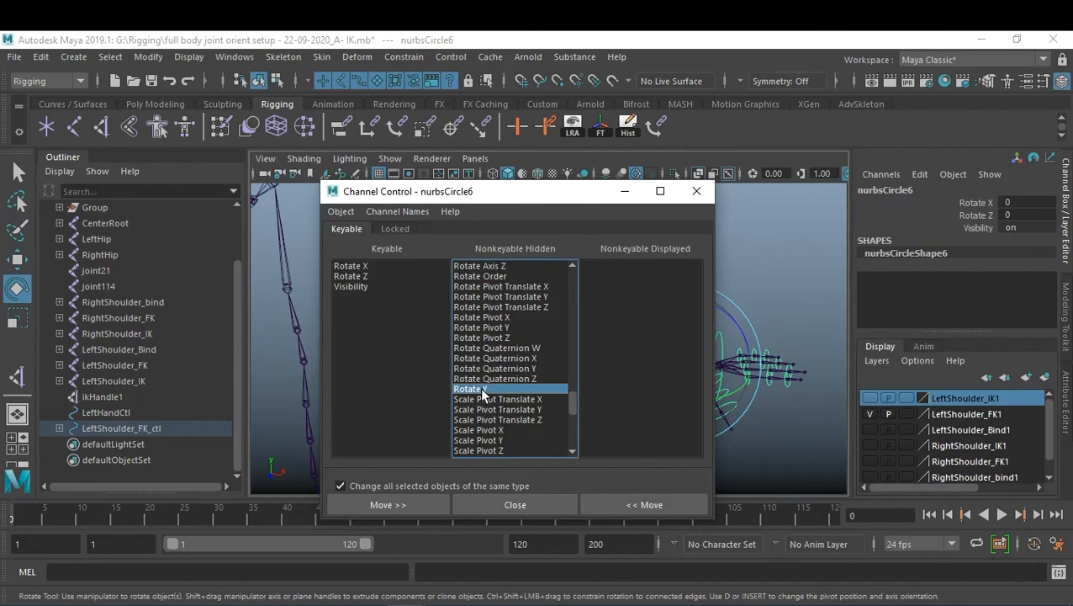
pyautogui.click(628, 509)
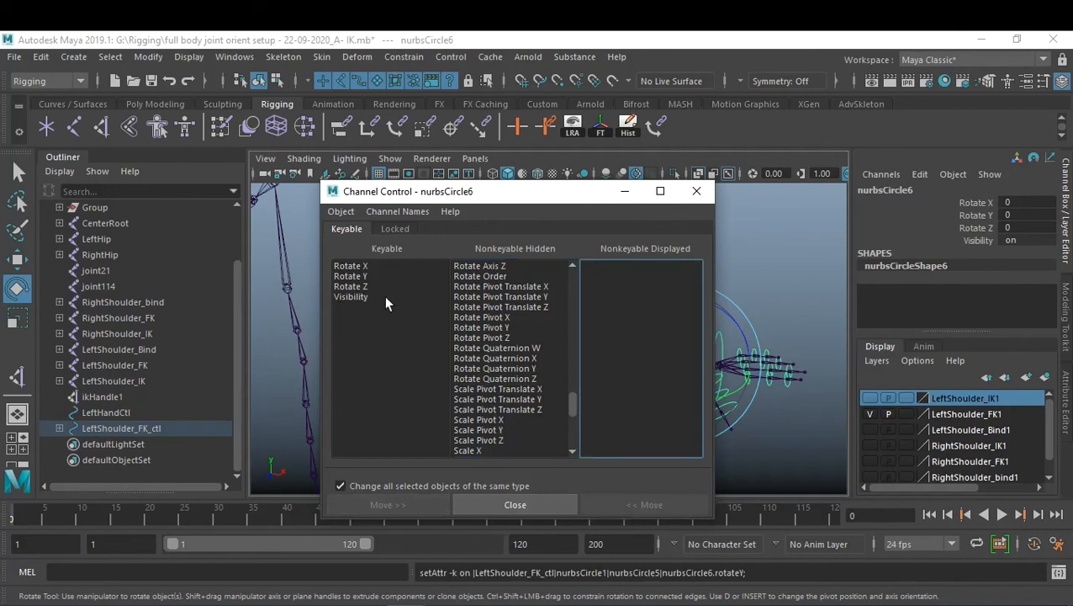
# - Make nurbsCircle6's Rotate X channel nonkeyable and hidden, and review the keyable and locked channel lists
pyautogui.click(357, 266)
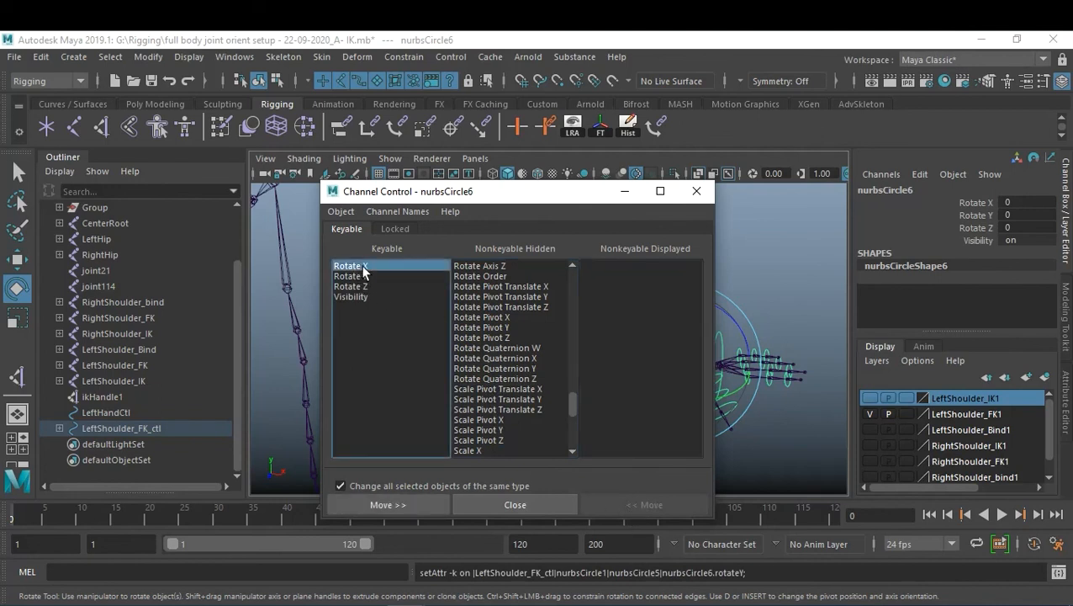
pyautogui.click(398, 506)
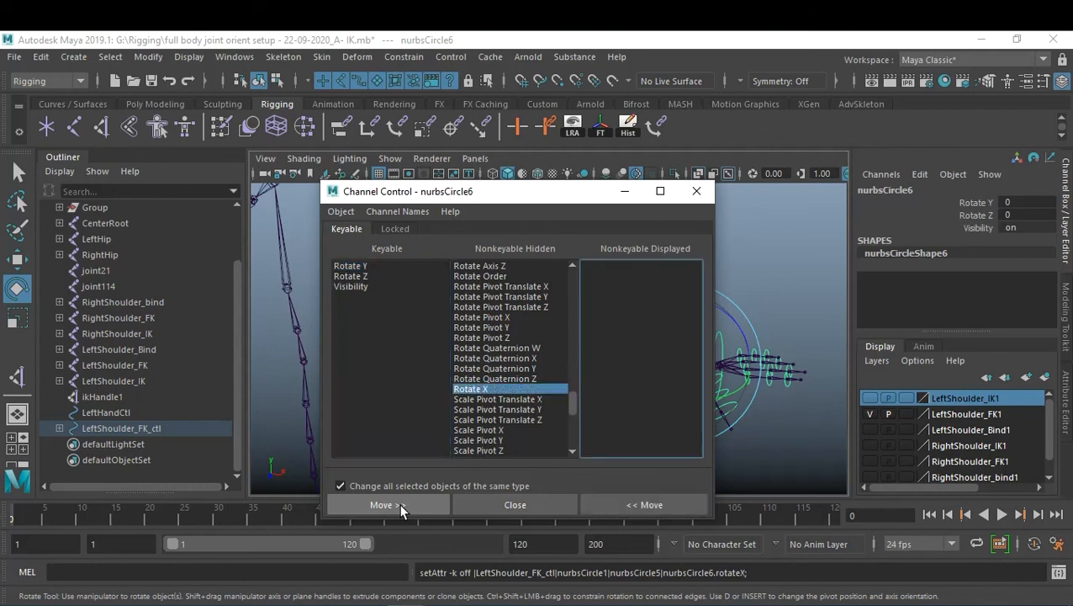
pyautogui.click(392, 233)
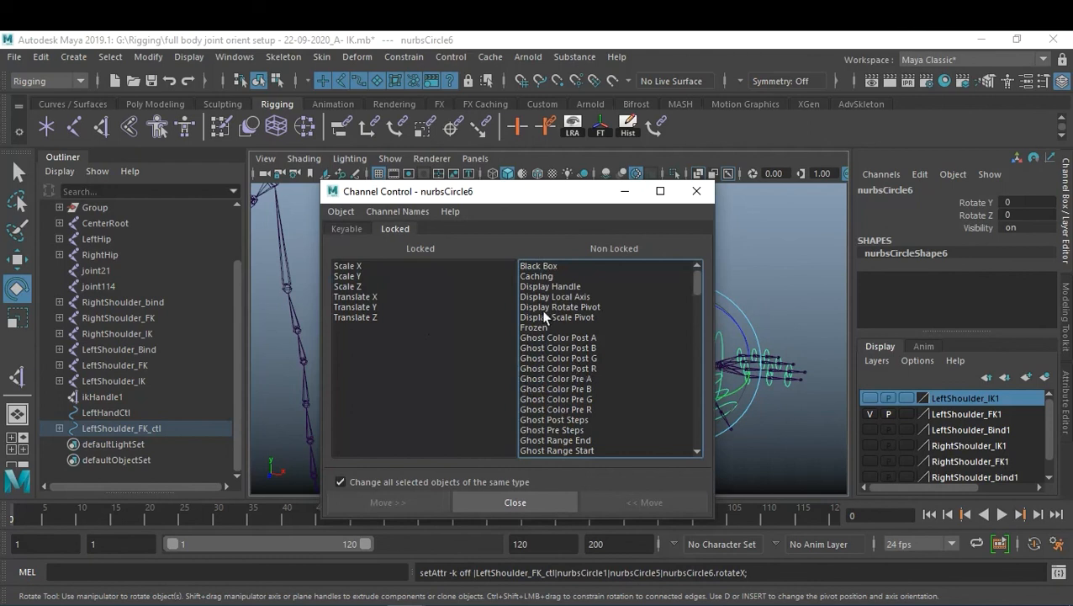
pyautogui.moveTo(547, 196); pyautogui.dragTo(528, 327)
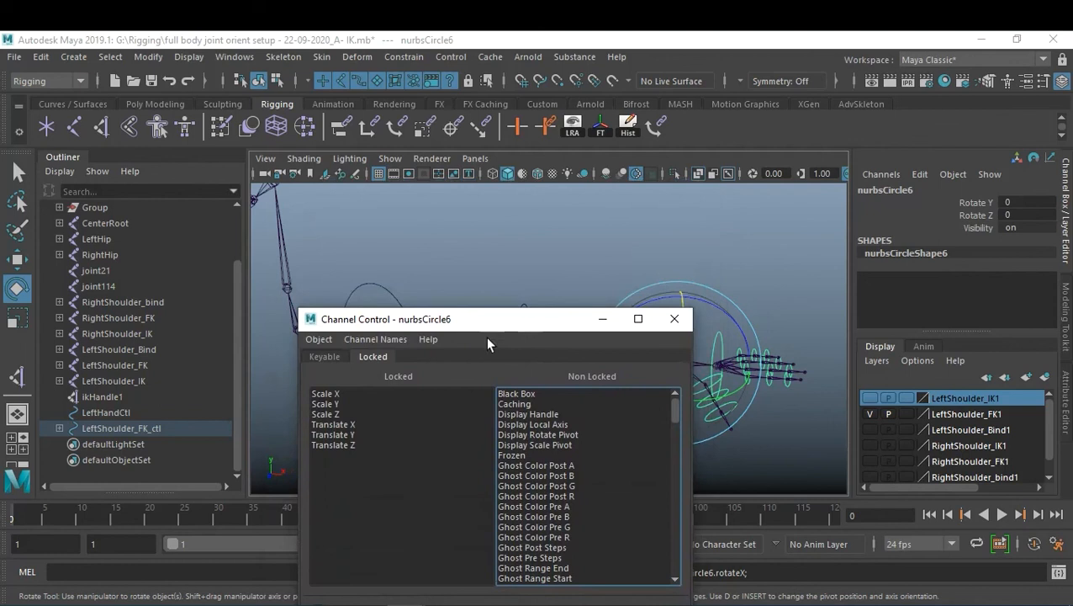
pyautogui.click(335, 356)
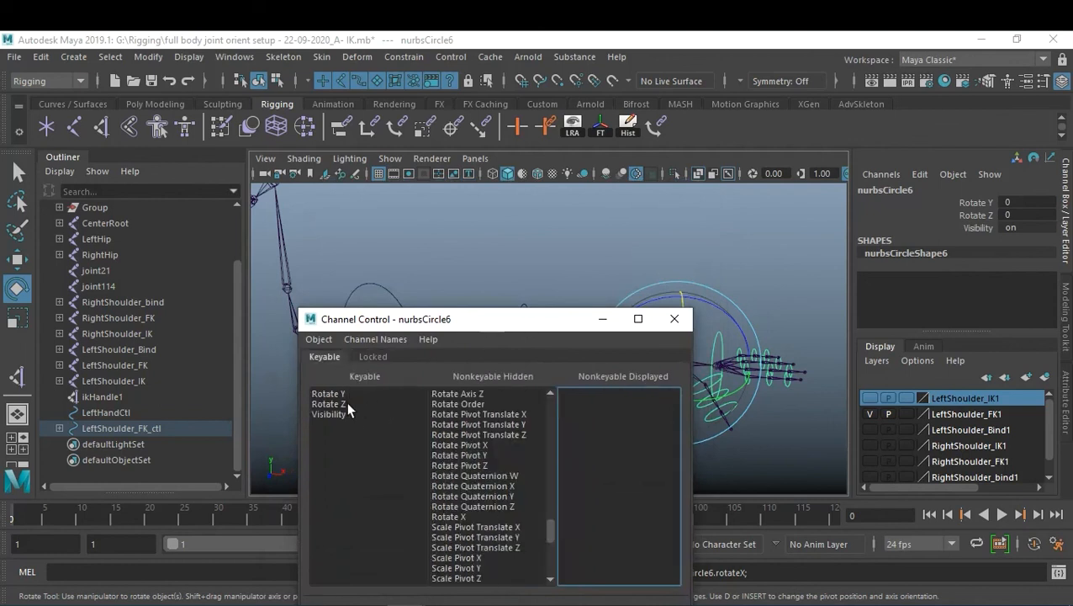
pyautogui.click(375, 358)
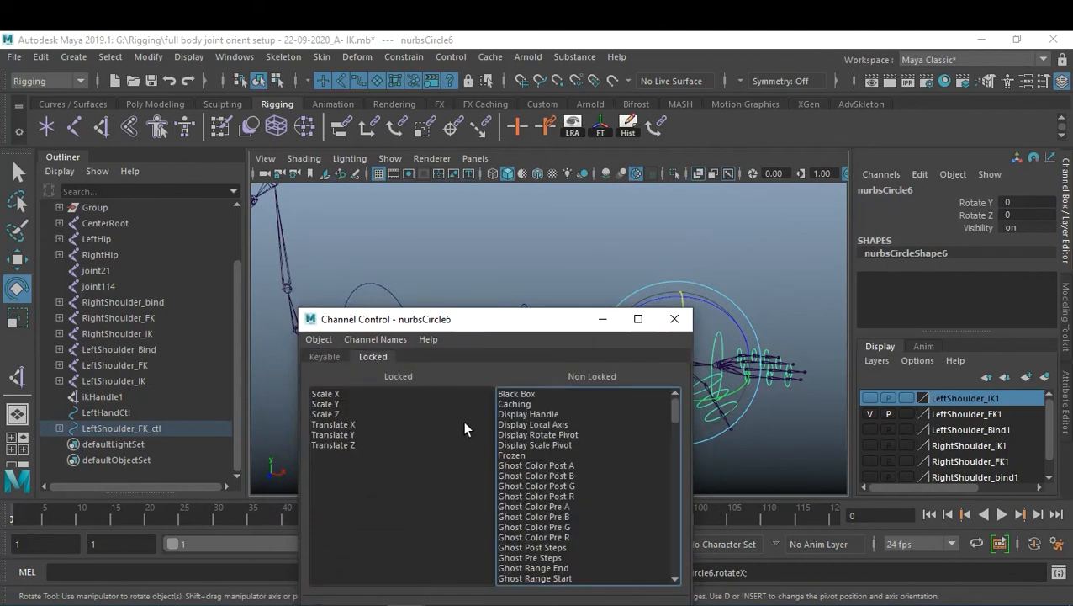
pyautogui.moveTo(535, 329); pyautogui.dragTo(570, 196)
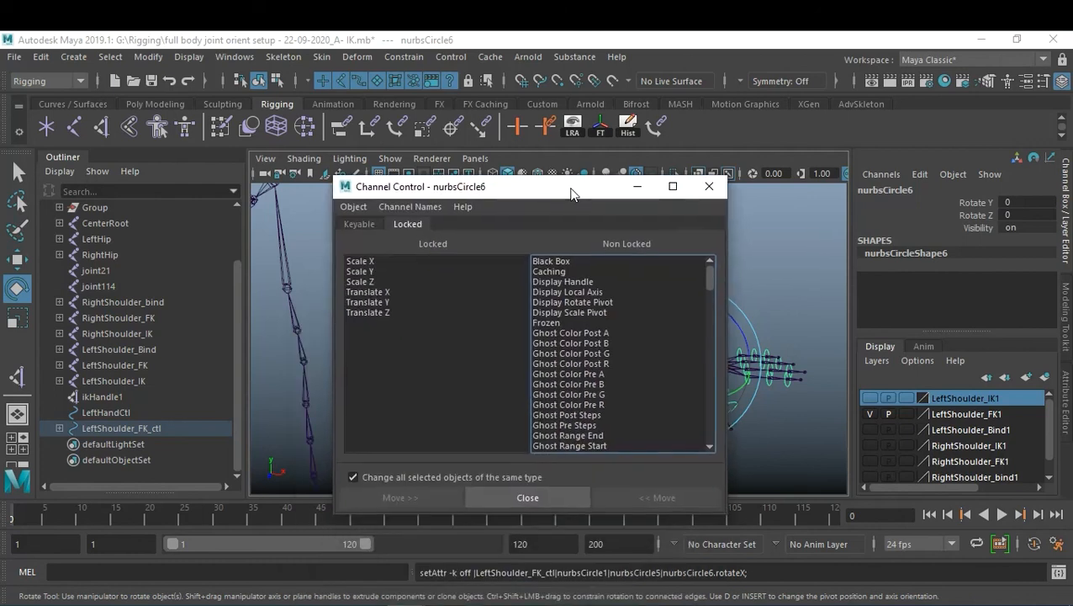
# - Lock nurbsCircle6's Rotate X channel in Channel Control
pyautogui.click(608, 384)
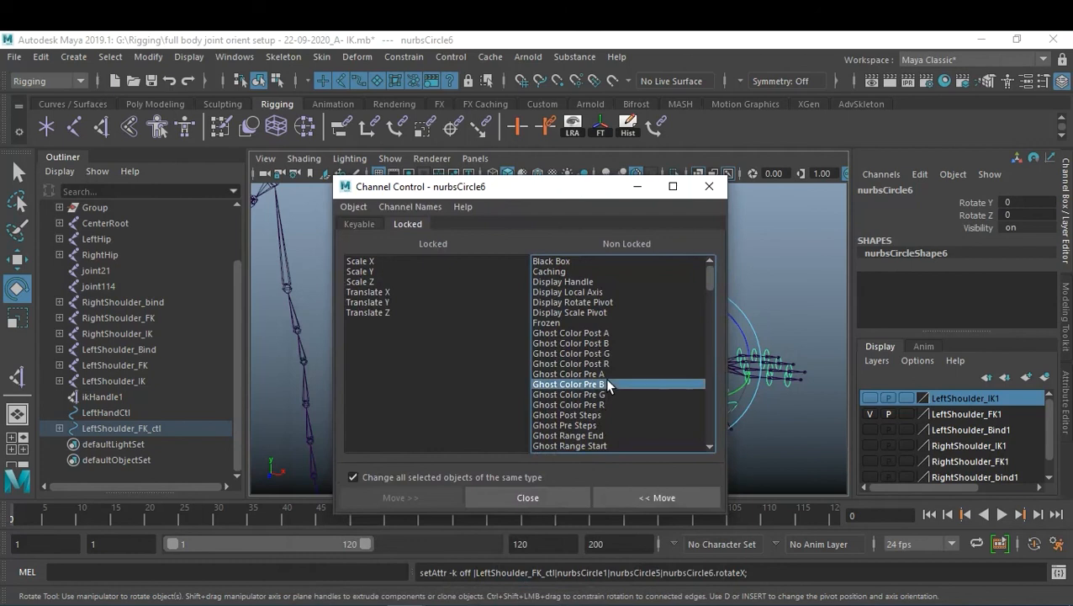
pyautogui.scroll(-2, 661, 370)
pyautogui.scroll(-1, 663, 376)
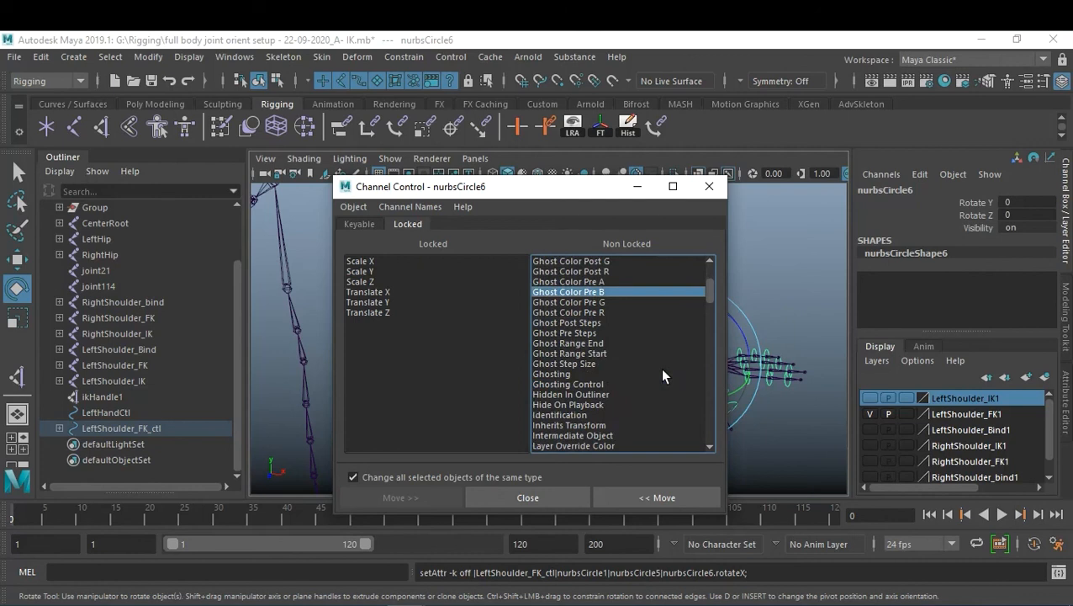
pyautogui.scroll(-10, 663, 376)
pyautogui.scroll(-12, 663, 376)
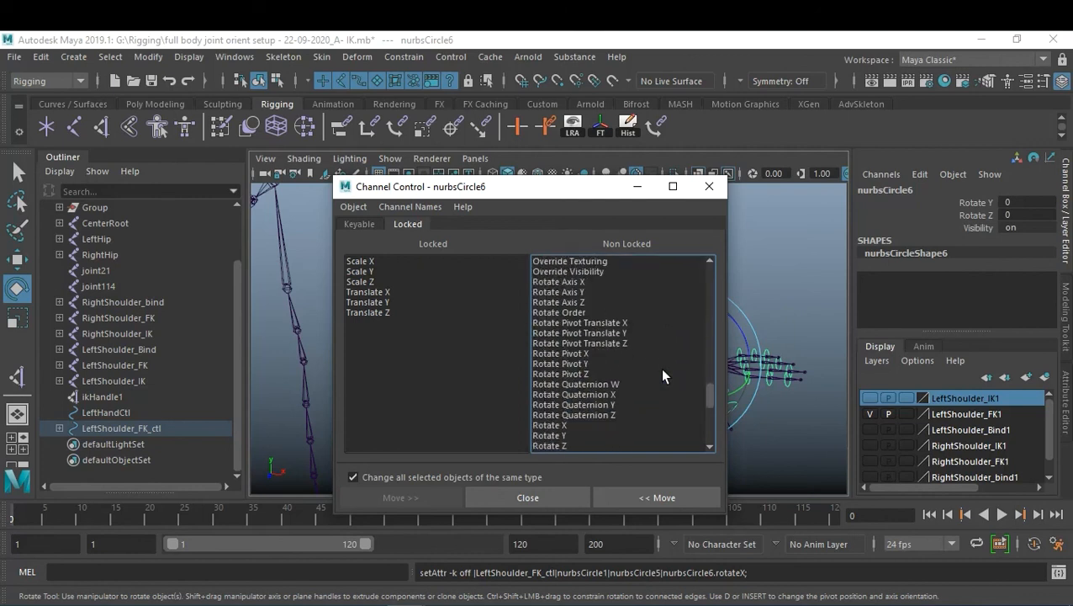
pyautogui.click(576, 424)
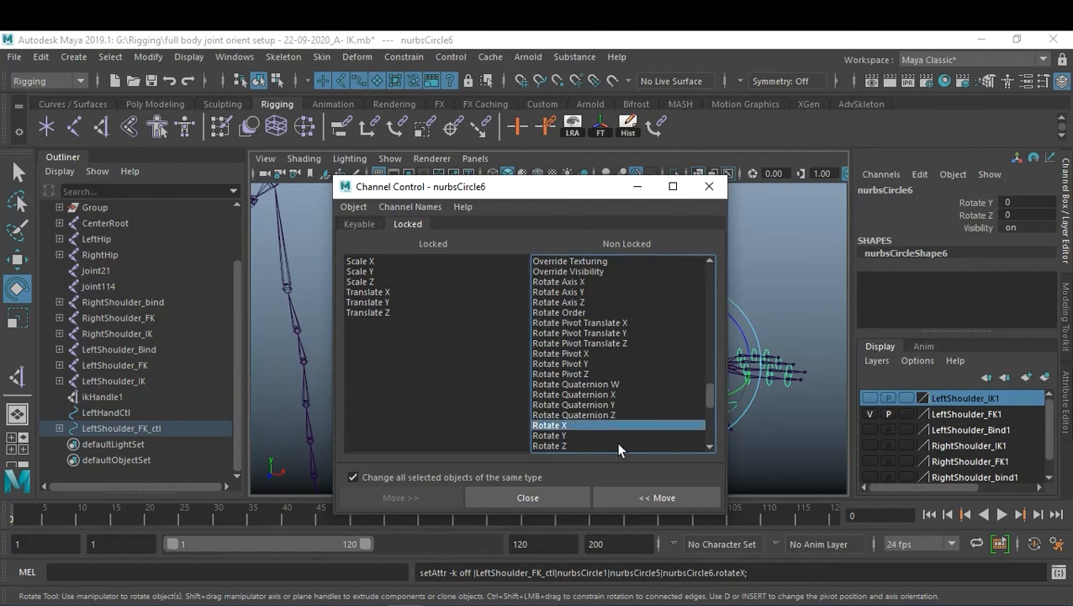
pyautogui.click(659, 497)
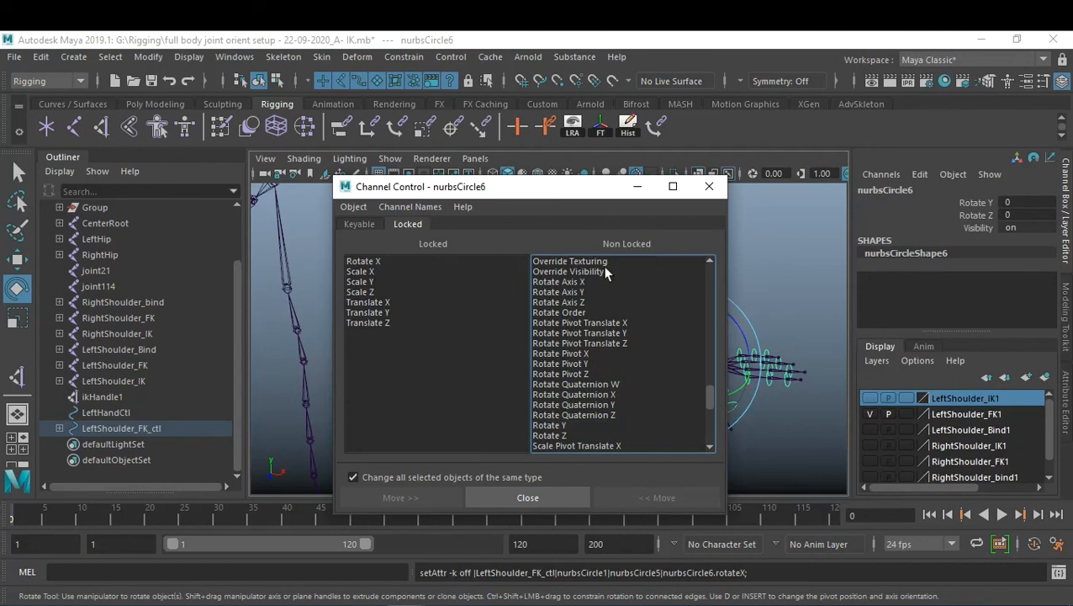
# - Minimize Channel Control, test nurbsCircle6's remaining rotation axes in the viewport, and reset its Rotate Y and Rotate Z to 0
pyautogui.click(637, 186)
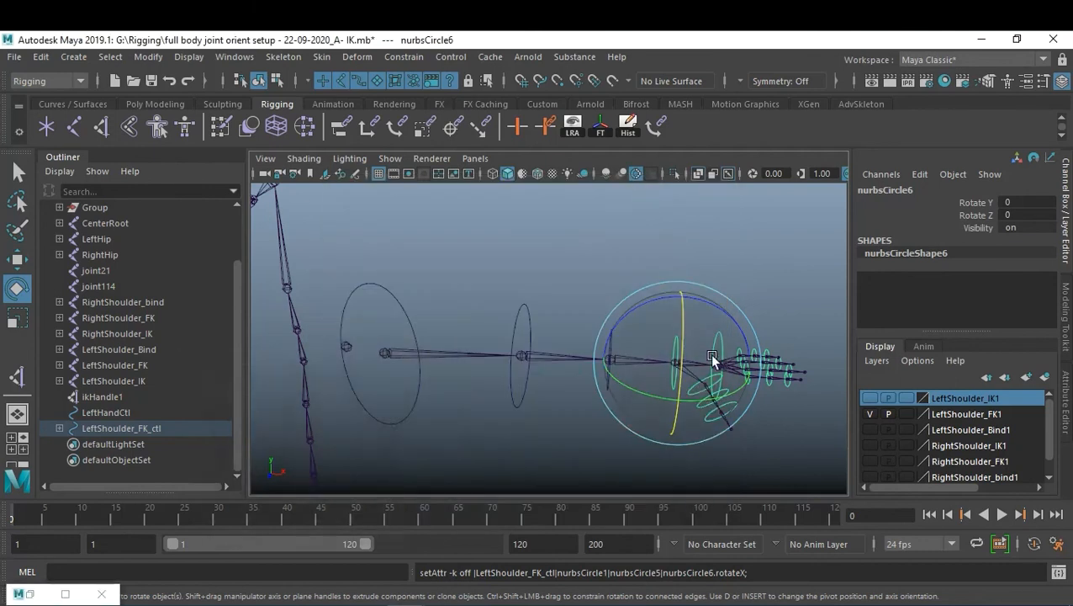
pyautogui.click(678, 345)
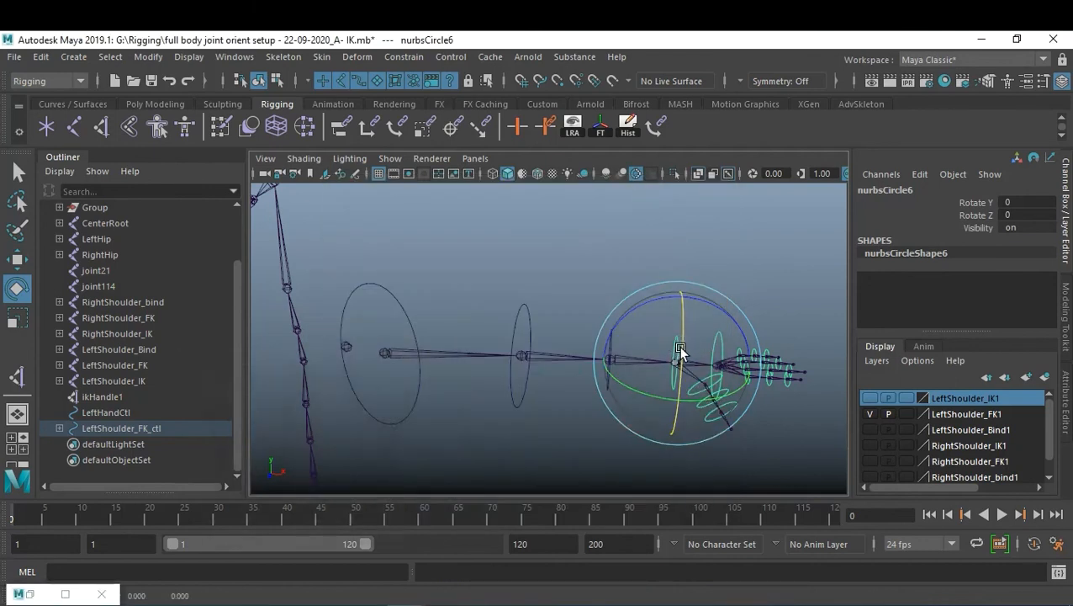
pyautogui.moveTo(701, 404); pyautogui.dragTo(726, 314)
pyautogui.moveTo(1025, 203); pyautogui.dragTo(1035, 213)
pyautogui.write('0')
pyautogui.press('Return')
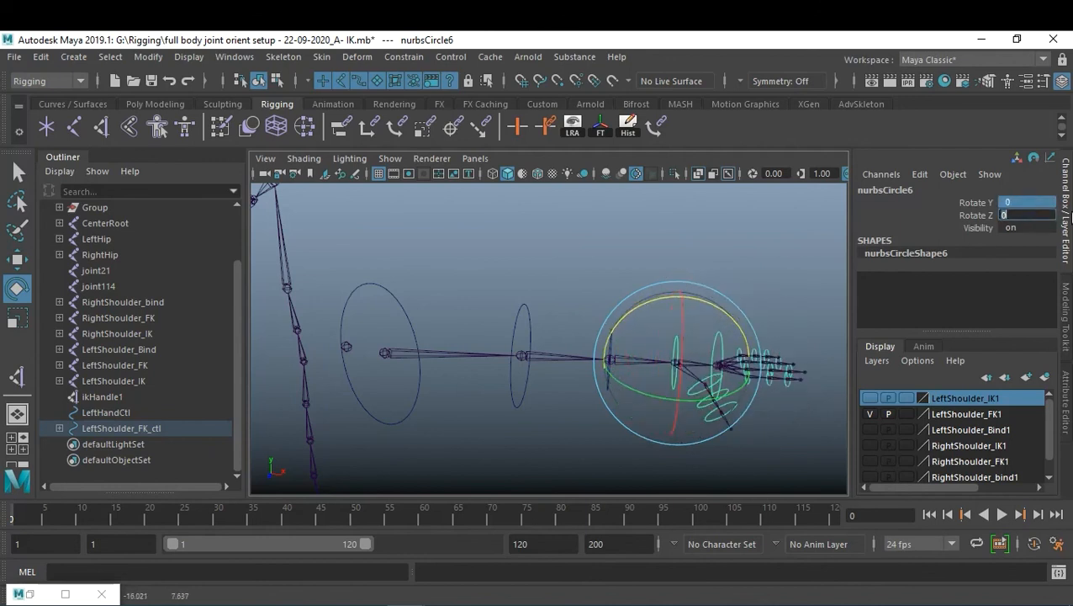
pyautogui.click(738, 273)
# - Test-rotate nurbsCircle7 at the base of the fingers to about -17 degrees in Z, and undo the rotation
pyautogui.scroll(2, 718, 319)
pyautogui.keyDown('alt'); pyautogui.moveTo(718, 319); pyautogui.dragTo(674, 307); pyautogui.keyUp('alt')
pyautogui.click(638, 290)
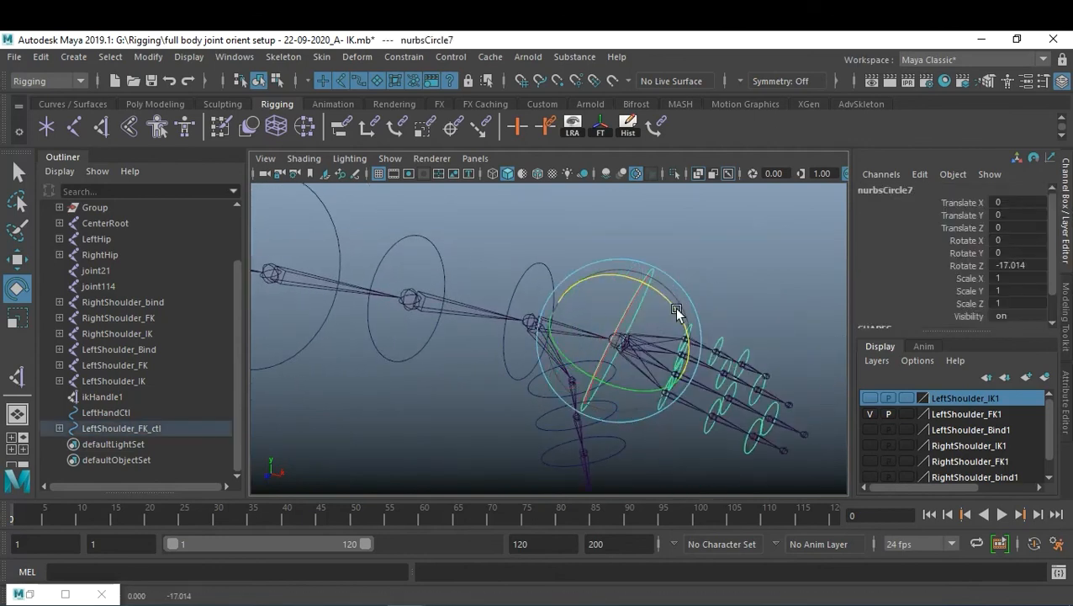
pyautogui.hotkey('ctrl', 'z')
pyautogui.click(712, 304)
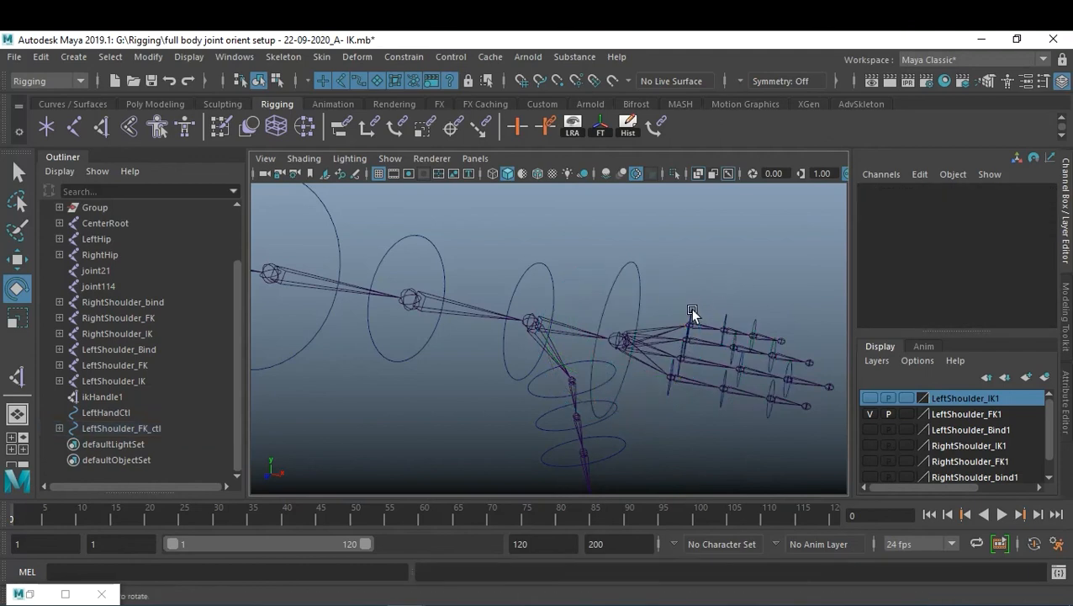
# - Test-rotate the finger control nurbsCircle8 to about -38 degrees in Z, and reset its Rotate Z to 0
pyautogui.click(699, 315)
pyautogui.moveTo(733, 276); pyautogui.dragTo(742, 355)
pyautogui.click(786, 311)
pyautogui.click(623, 338)
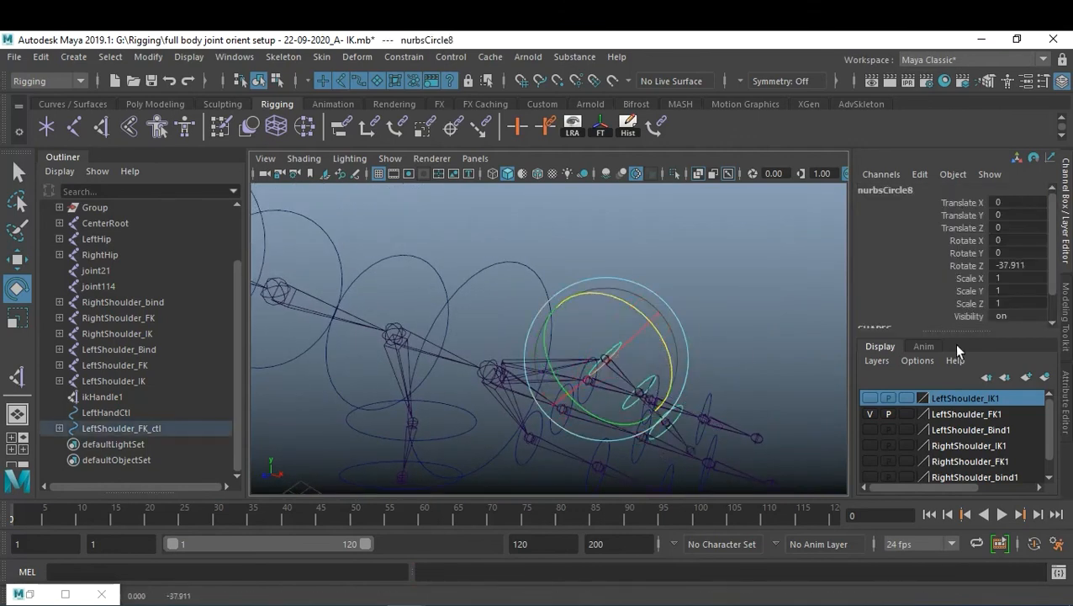
pyautogui.doubleClick(1018, 265)
pyautogui.write('0')
pyautogui.press('Return')
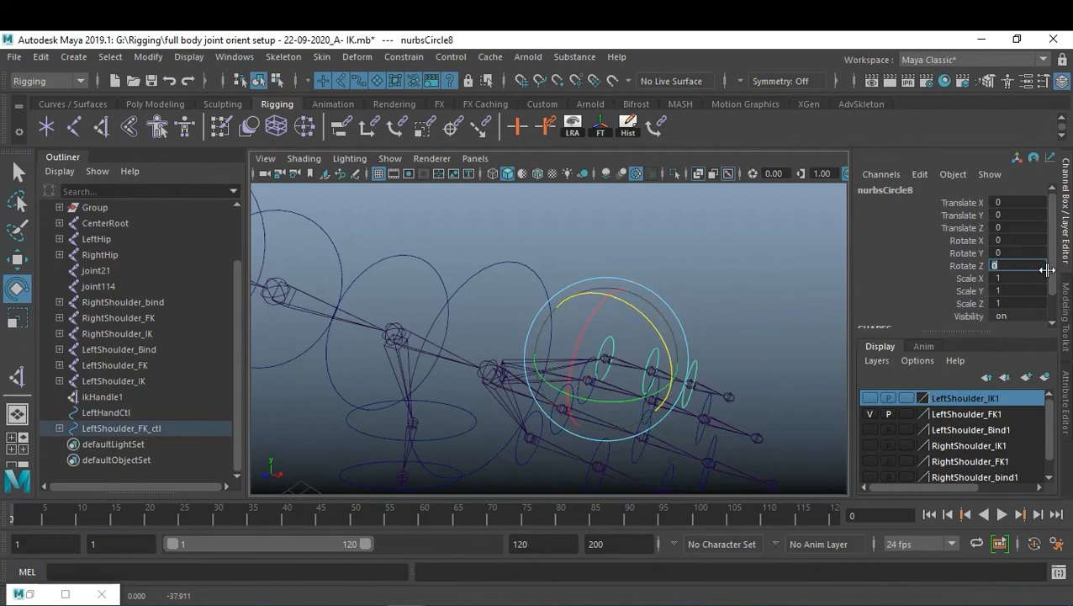
pyautogui.click(681, 280)
# - Review the whole left arm FK control chain and save the scene under its current file name
pyautogui.keyDown('alt'); pyautogui.moveTo(689, 316); pyautogui.dragTo(659, 267); pyautogui.keyUp('alt')
pyautogui.keyDown('alt'); pyautogui.moveTo(757, 271); pyautogui.dragTo(730, 268); pyautogui.keyUp('alt')
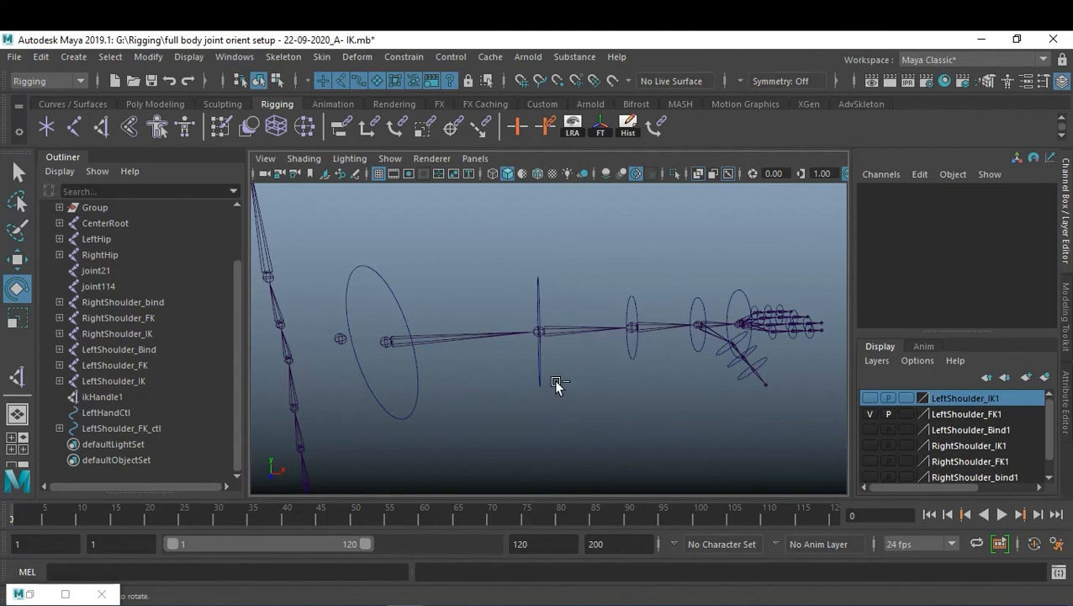
pyautogui.hotkey('ctrl', 's')
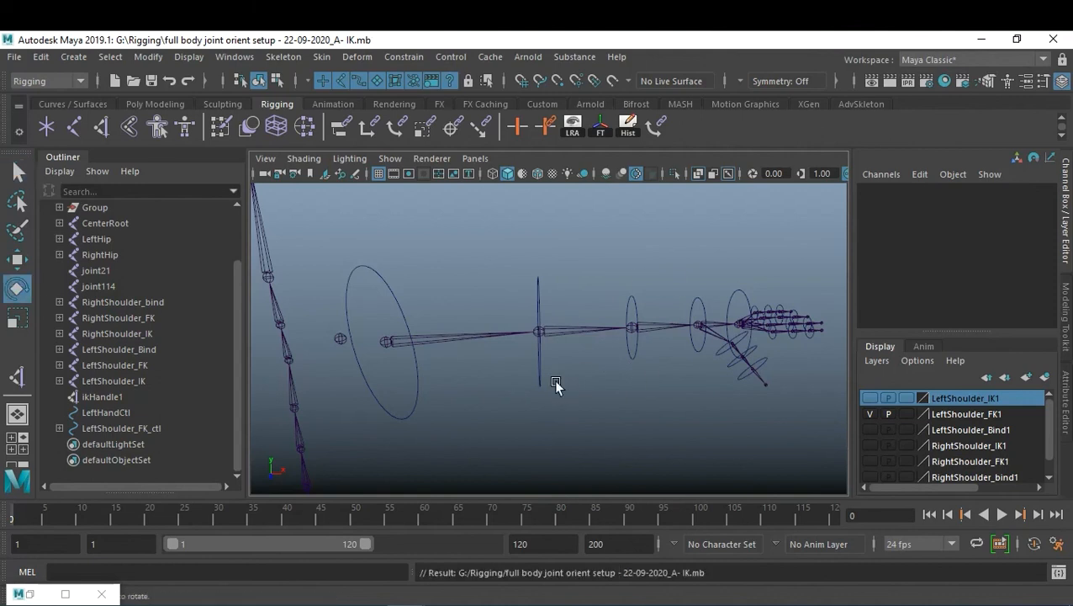